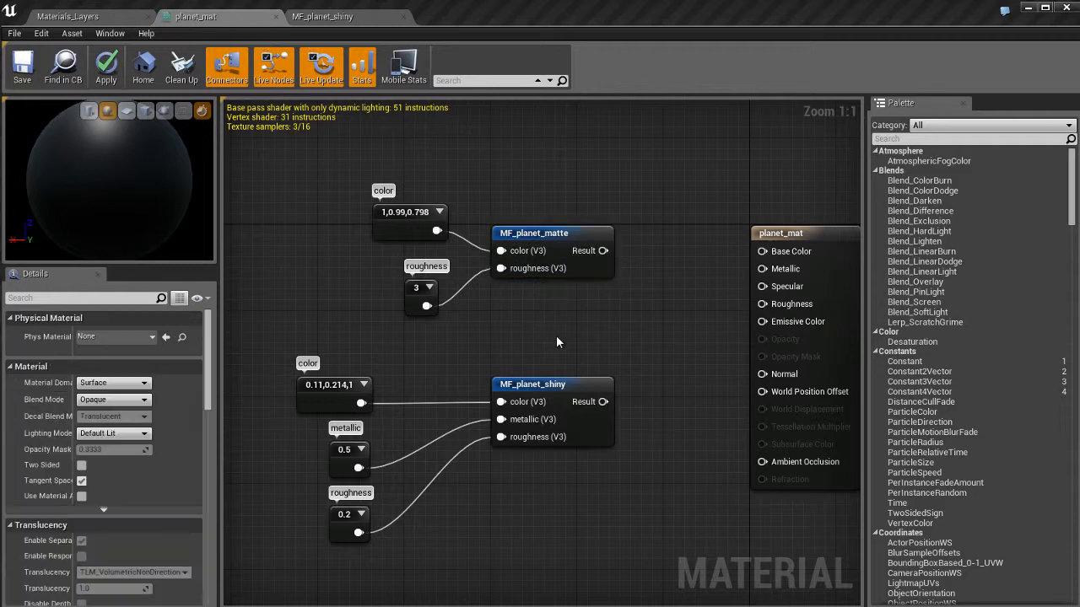
# Move the color, metallic and roughness constants of MF_planet_shiny closer to that function node, lining them up under the matte function's constants.
pyautogui.moveTo(330, 329); pyautogui.dragTo(384, 524)
pyautogui.moveTo(333, 374); pyautogui.dragTo(409, 369)
pyautogui.click(627, 298)
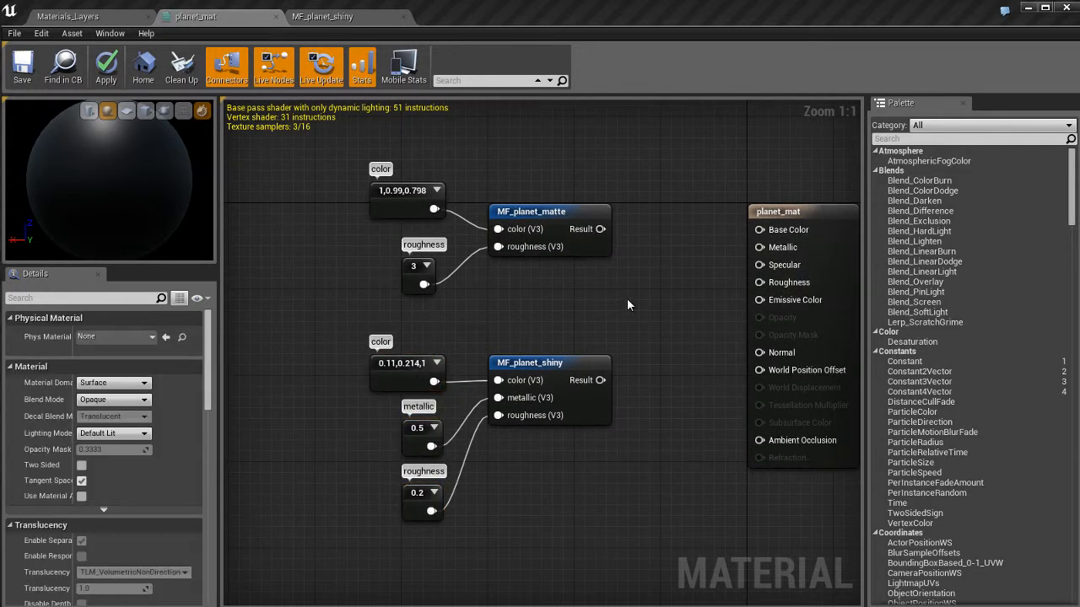
pyautogui.moveTo(623, 303); pyautogui.dragTo(572, 311, button='right')
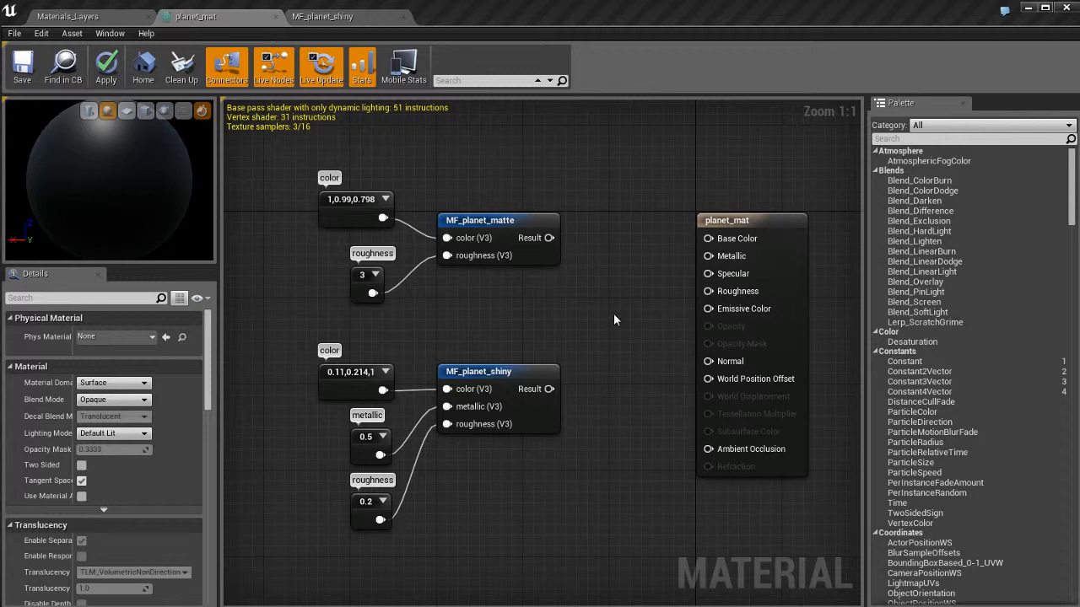
pyautogui.click(517, 373)
pyautogui.click(532, 226)
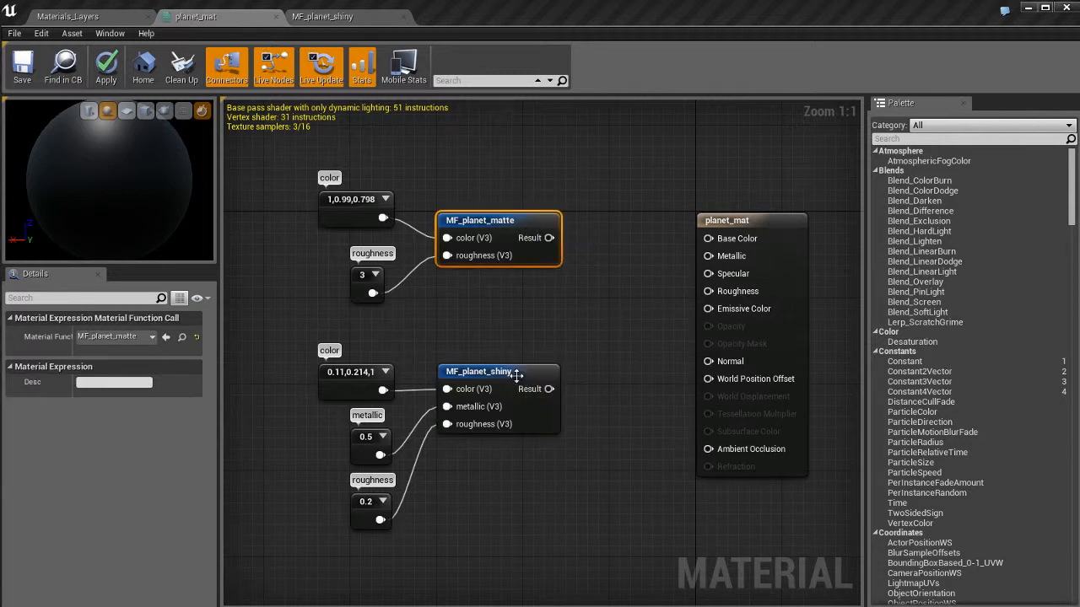
pyautogui.click(516, 373)
pyautogui.click(507, 315)
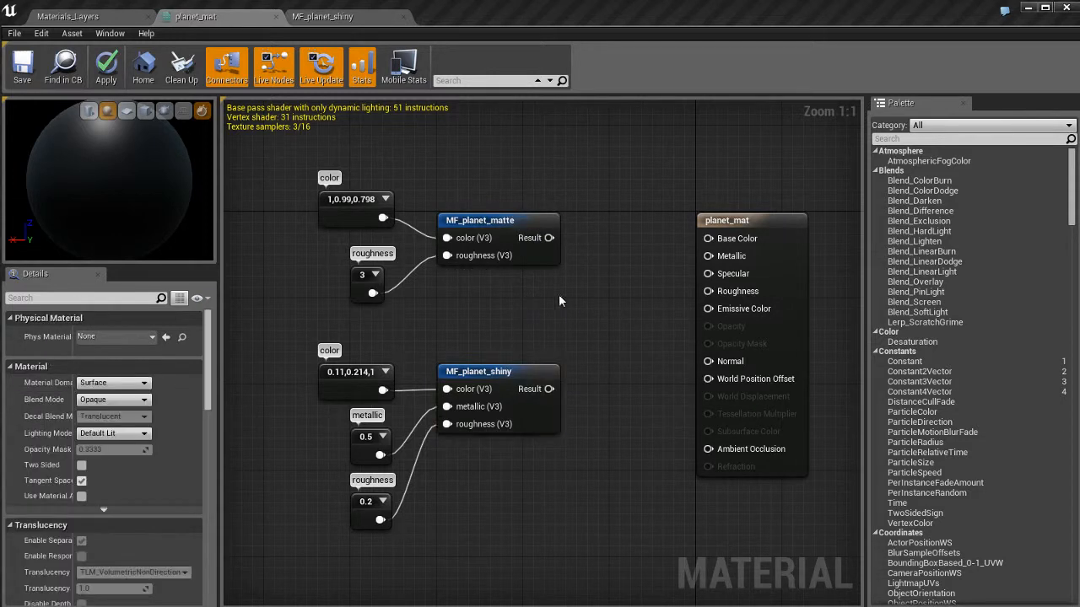
# Filter the palette to Functions and place Blend_Overlay and PanTextureCoordinateFrom-1toN+1 nodes above the planet_mat graph.
pyautogui.click(935, 125)
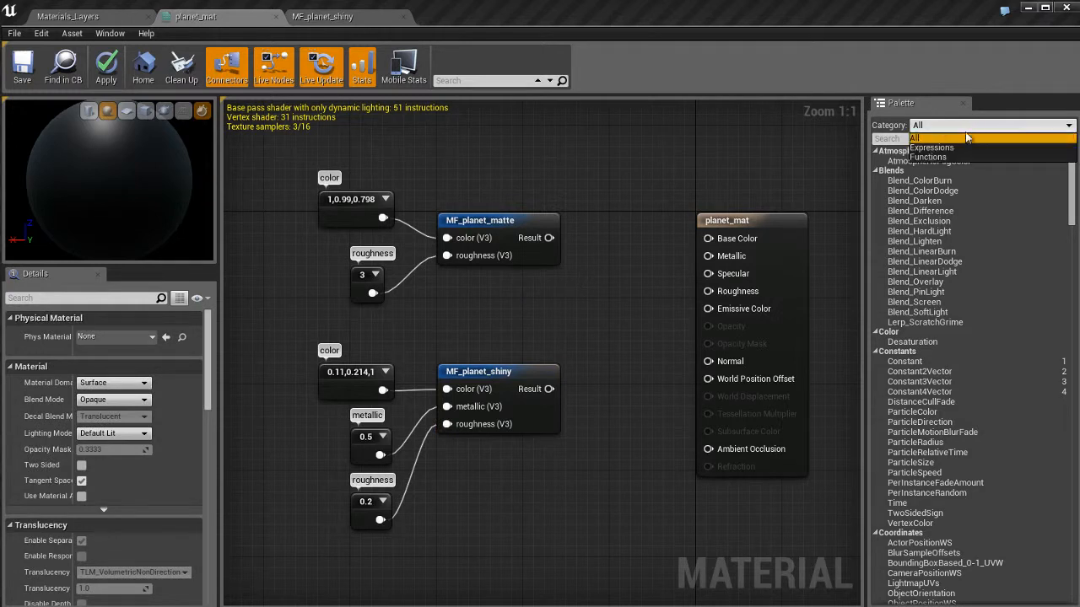
pyautogui.click(933, 157)
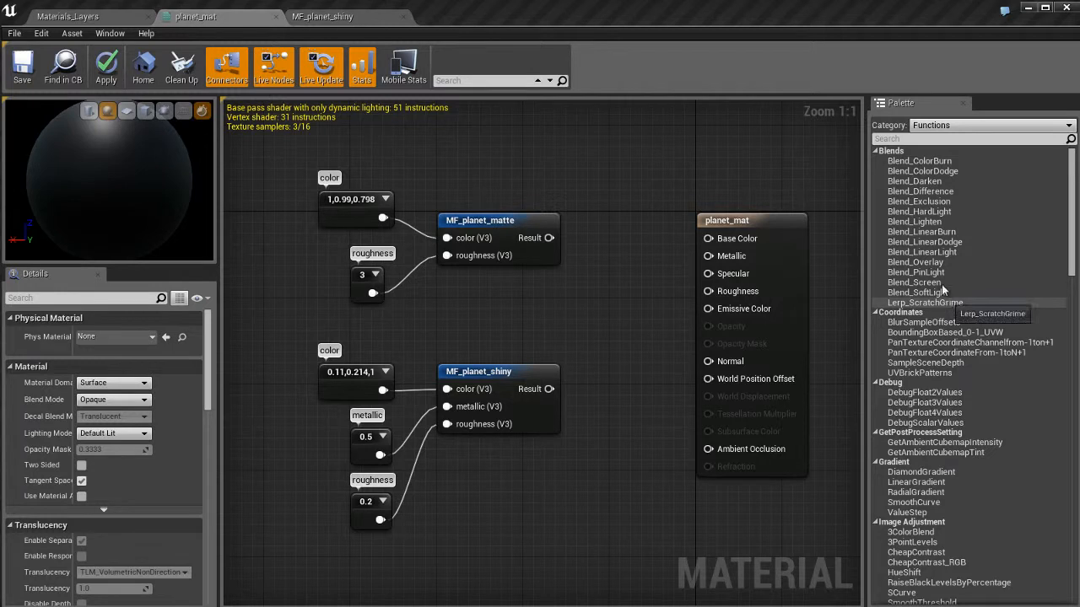
pyautogui.moveTo(933, 263); pyautogui.dragTo(571, 135)
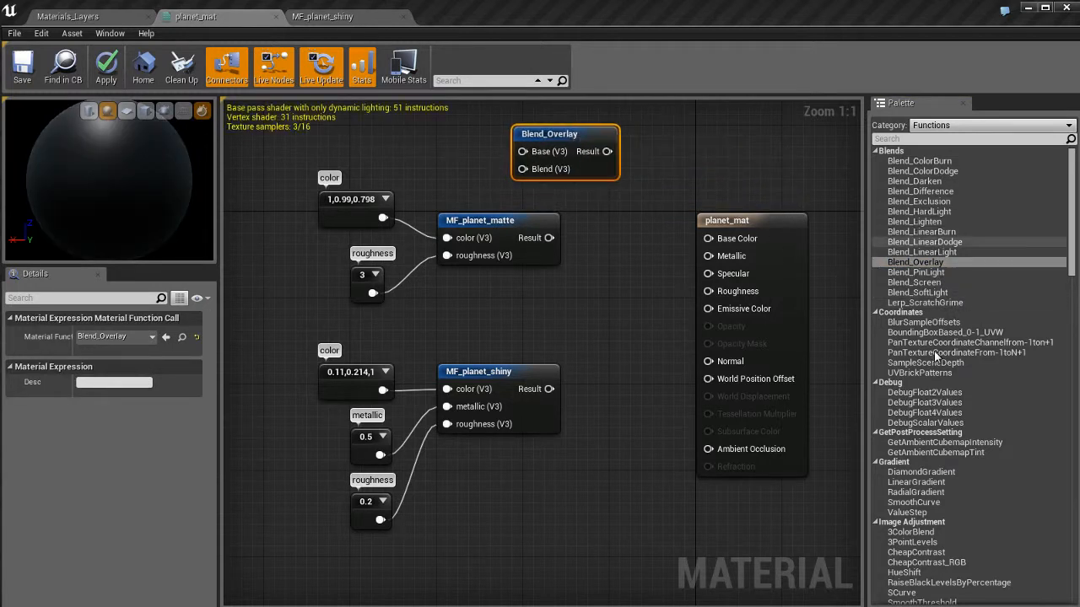
pyautogui.moveTo(923, 354); pyautogui.dragTo(685, 137)
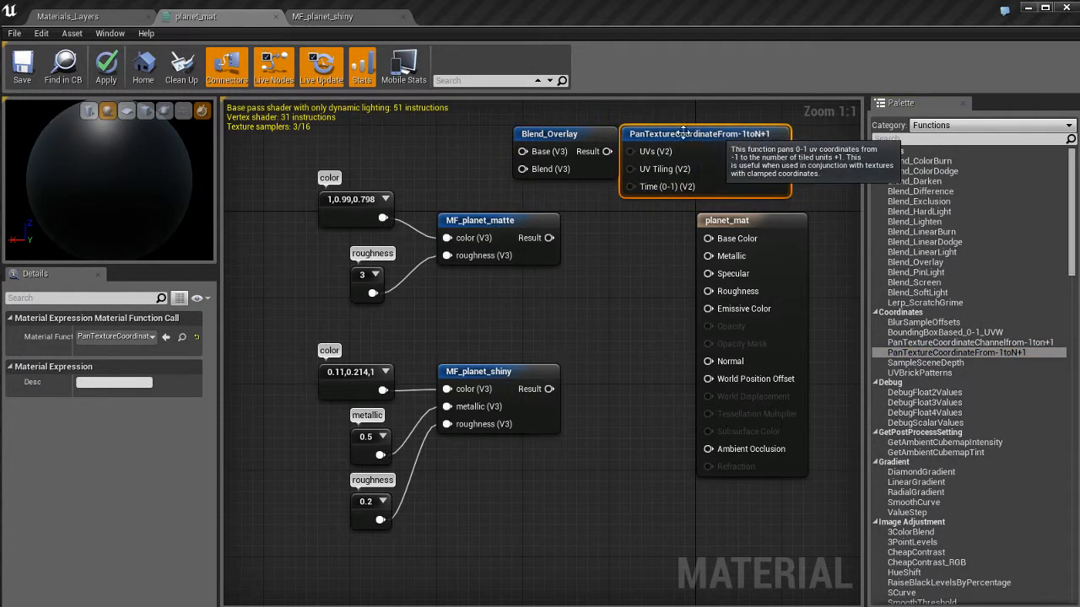
# Delete the Blend_Overlay and PanTextureCoordinateFrom-1toN+1 nodes from the graph.
pyautogui.moveTo(475, 133); pyautogui.dragTo(676, 173)
pyautogui.press('Delete')
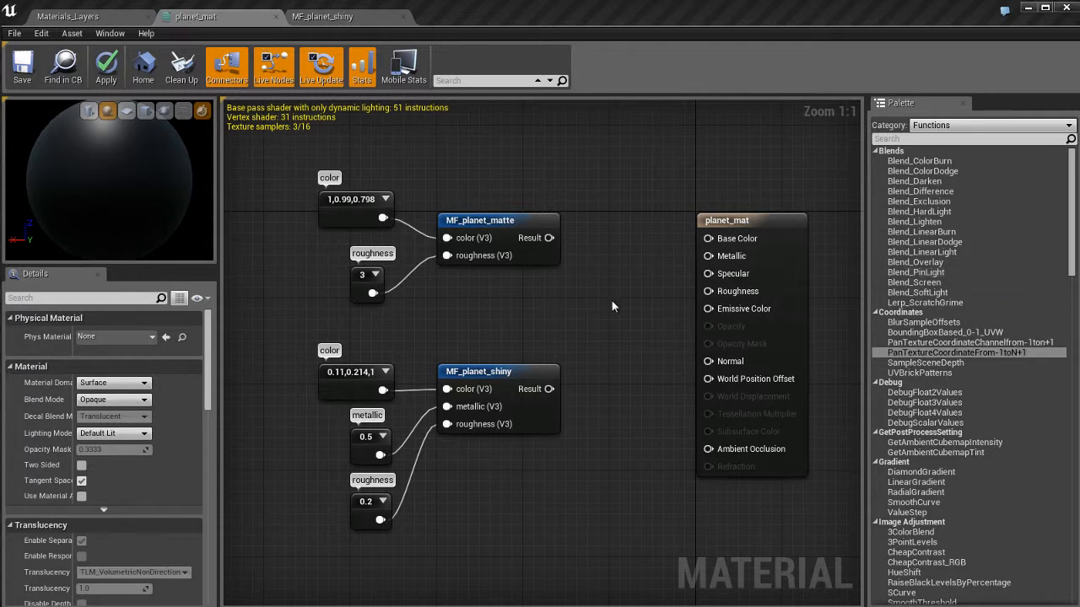
pyautogui.click(485, 223)
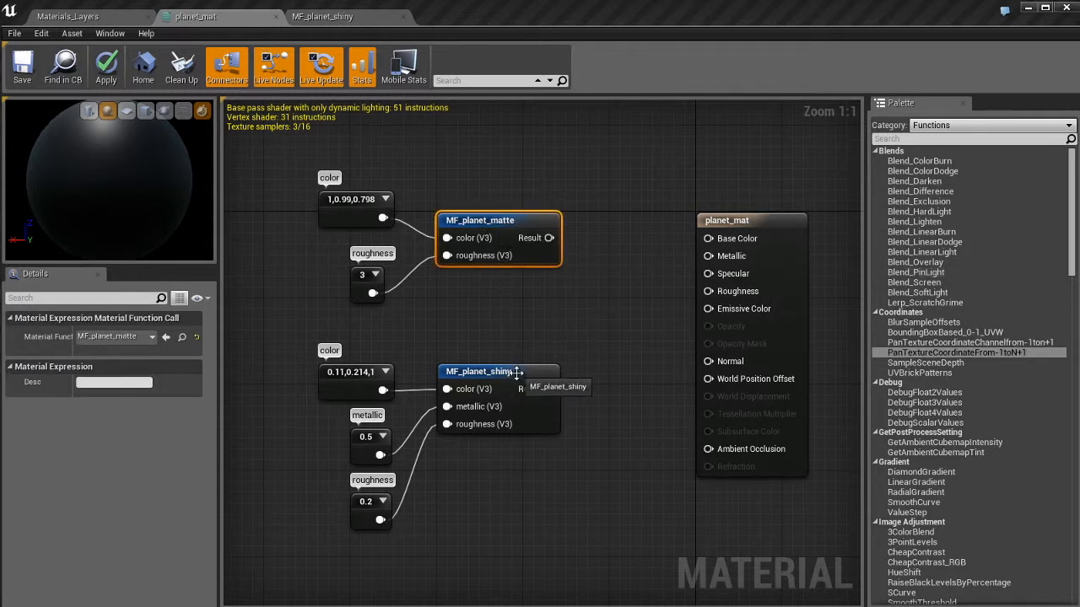
pyautogui.click(517, 372)
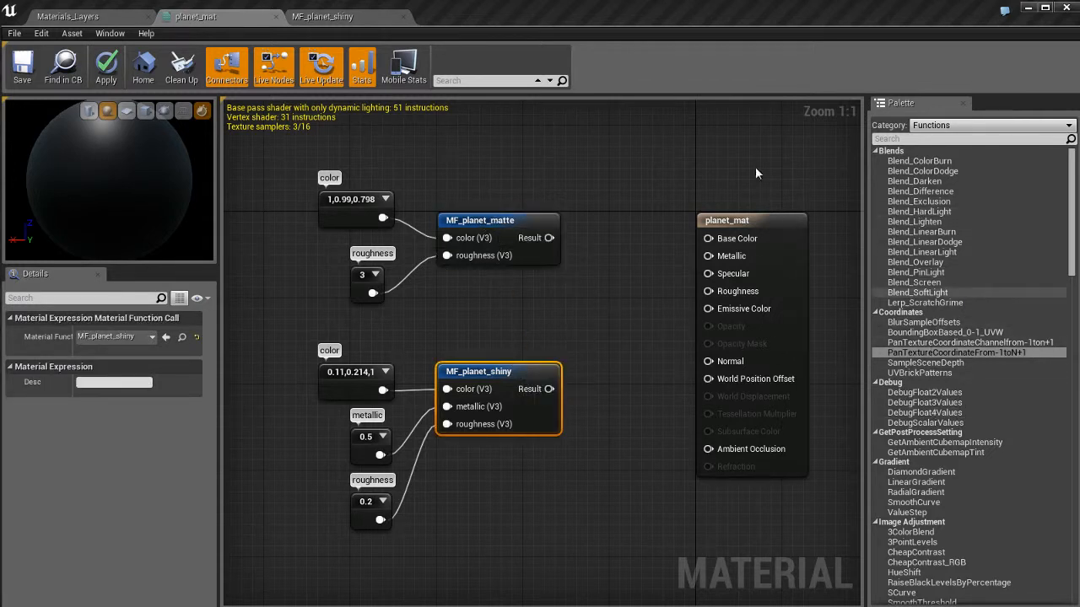
pyautogui.click(613, 339)
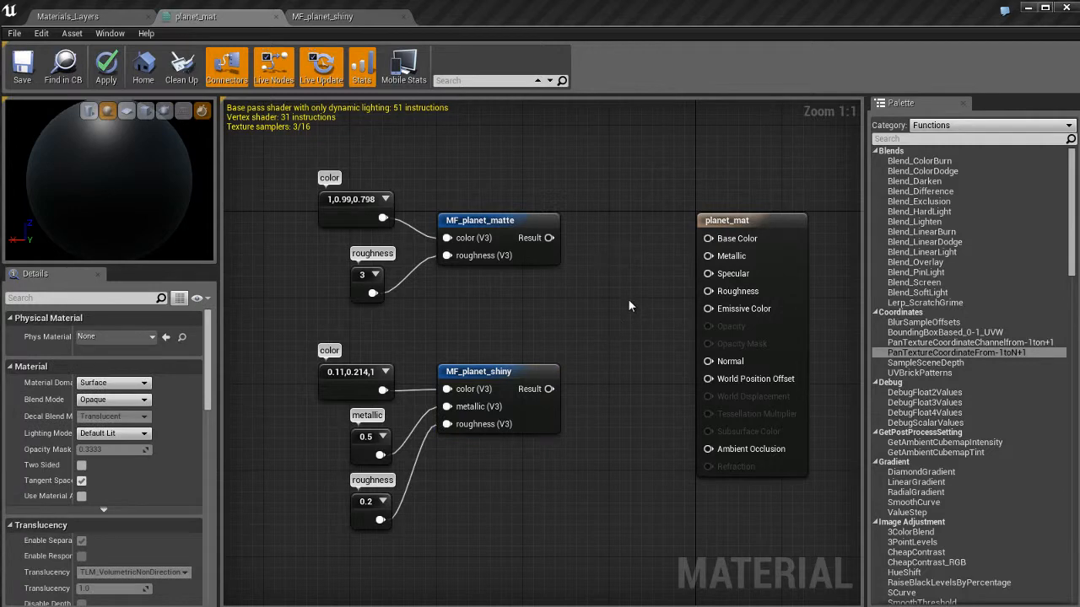
# Open the MF_planet_matte function for editing and enable Expose to Library in its material function properties.
pyautogui.doubleClick(503, 220)
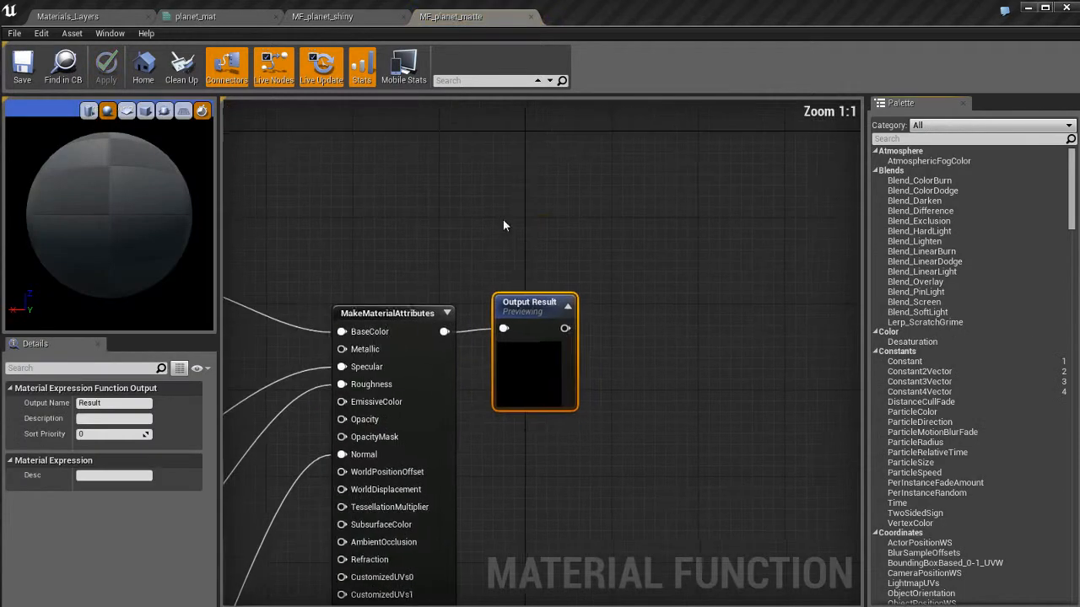
pyautogui.moveTo(441, 239); pyautogui.dragTo(707, 185, button='right')
pyautogui.scroll(-2, 582, 191)
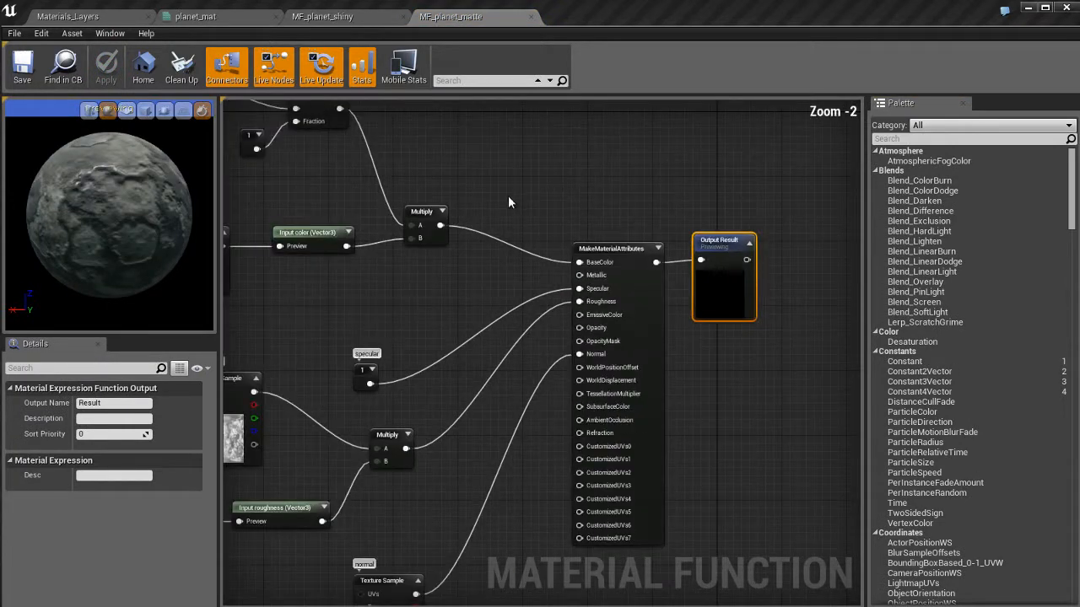
pyautogui.moveTo(508, 195); pyautogui.dragTo(574, 176, button='right')
pyautogui.click(552, 151)
pyautogui.moveTo(552, 151); pyautogui.dragTo(644, 188)
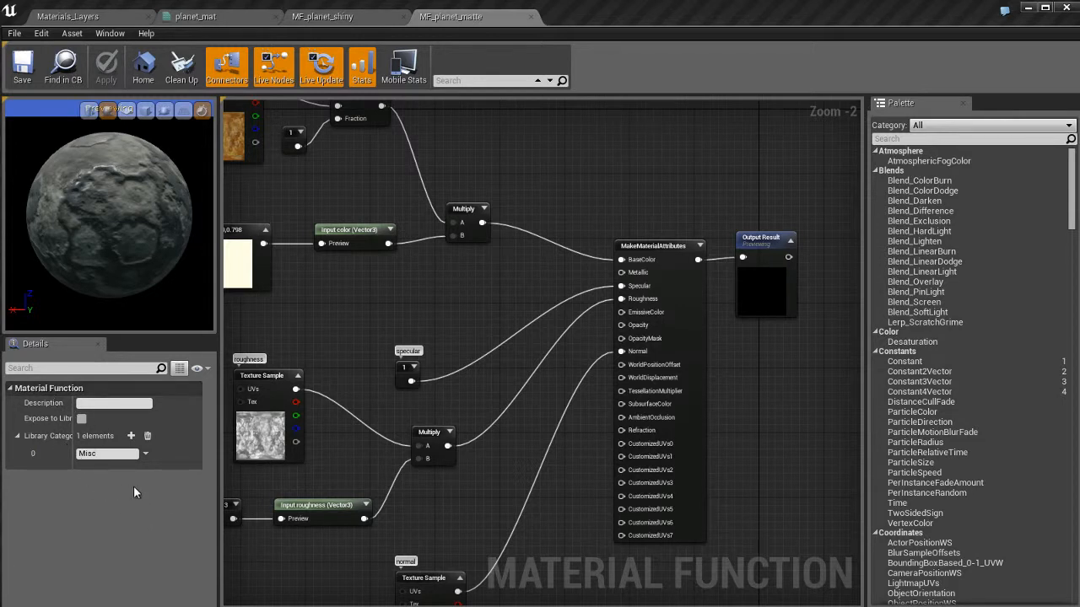
pyautogui.moveTo(74, 409); pyautogui.dragTo(96, 404)
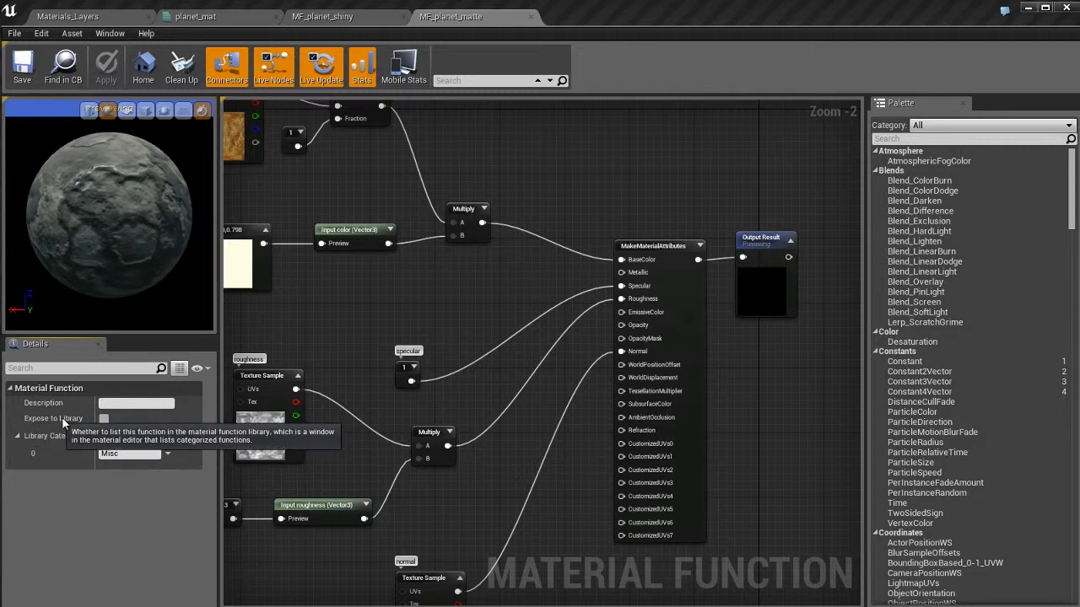
pyautogui.click(103, 419)
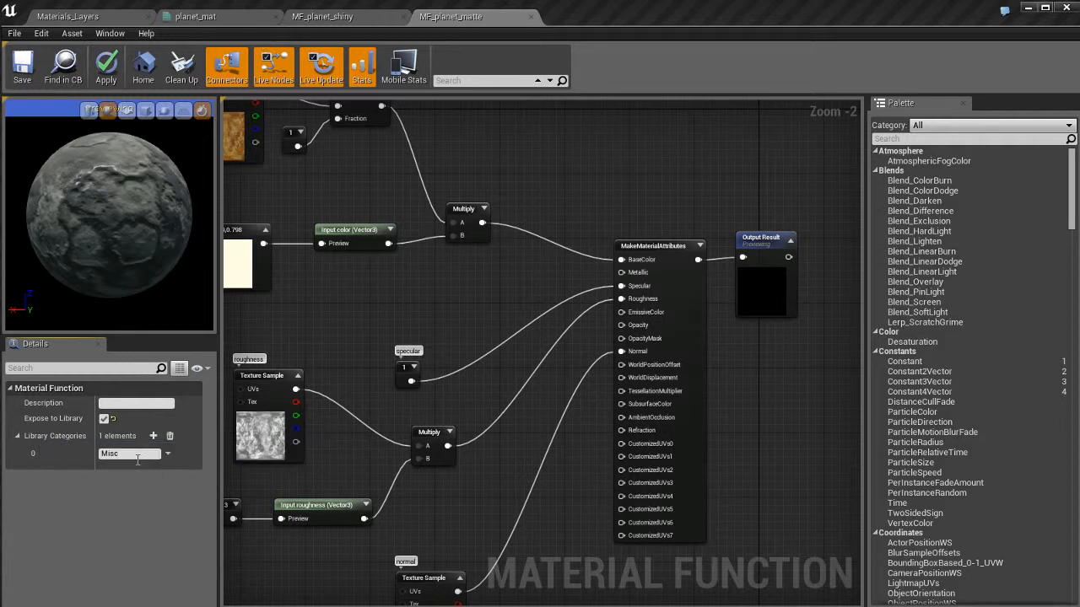
# Set the first library category of MF_planet_matte to Planets.
pyautogui.click(135, 456)
pyautogui.write('Planets')
pyautogui.press('Return')
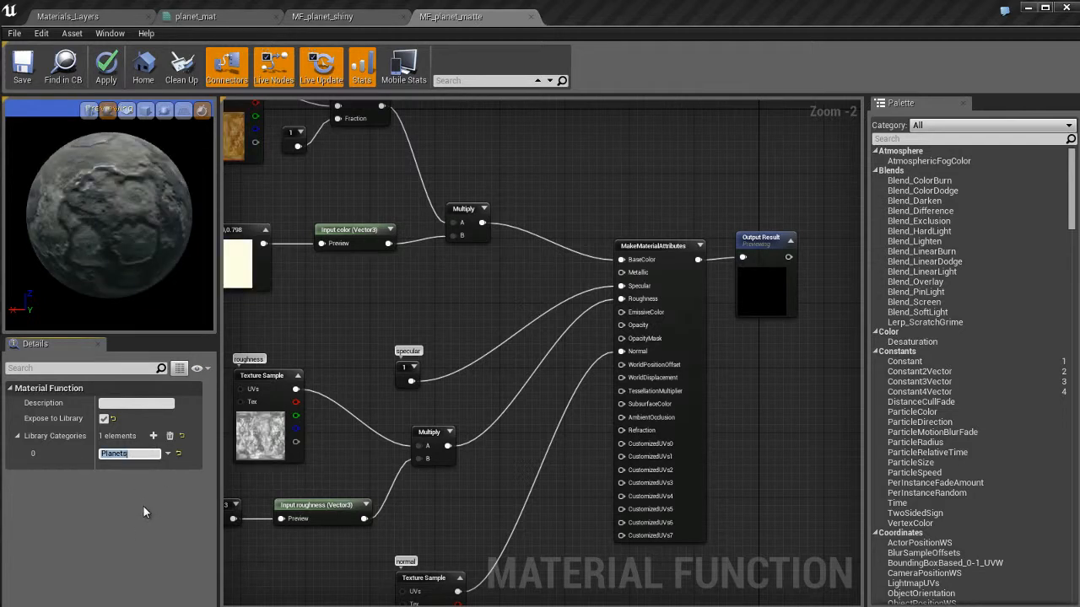
# Enter "planet materials!" as the description of MF_planet_matte and apply the function's changes.
pyautogui.click(135, 403)
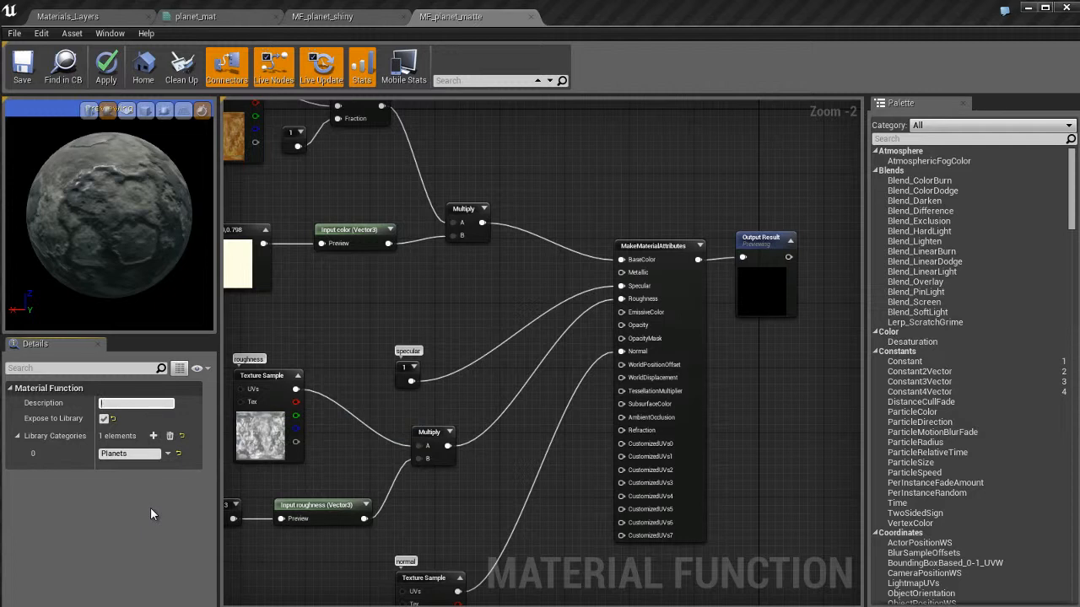
pyautogui.write('planet materials!')
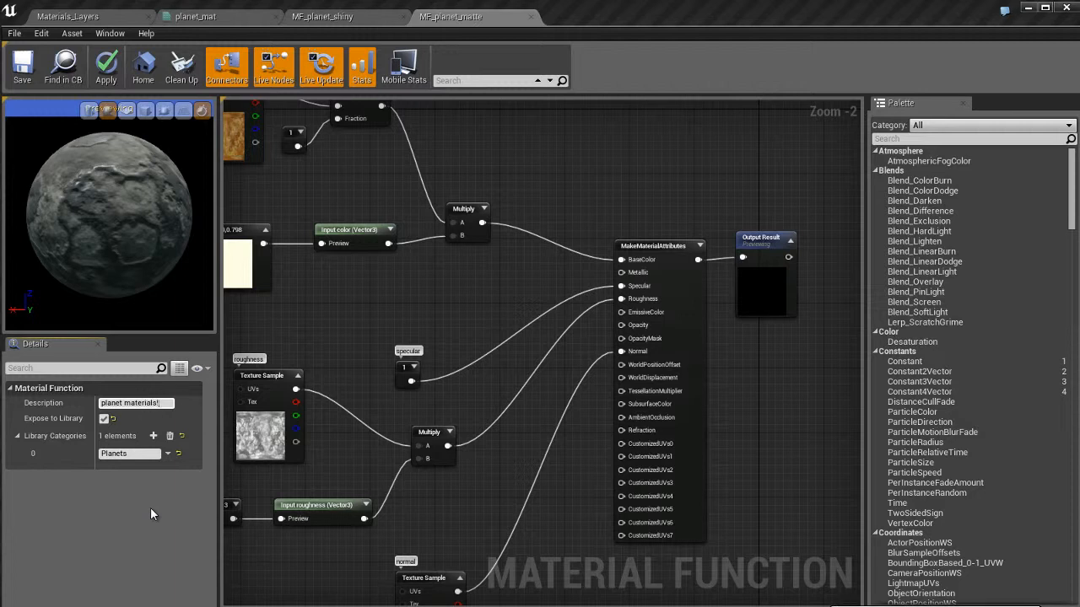
pyautogui.press('Return')
pyautogui.click(503, 301)
pyautogui.press('Return')
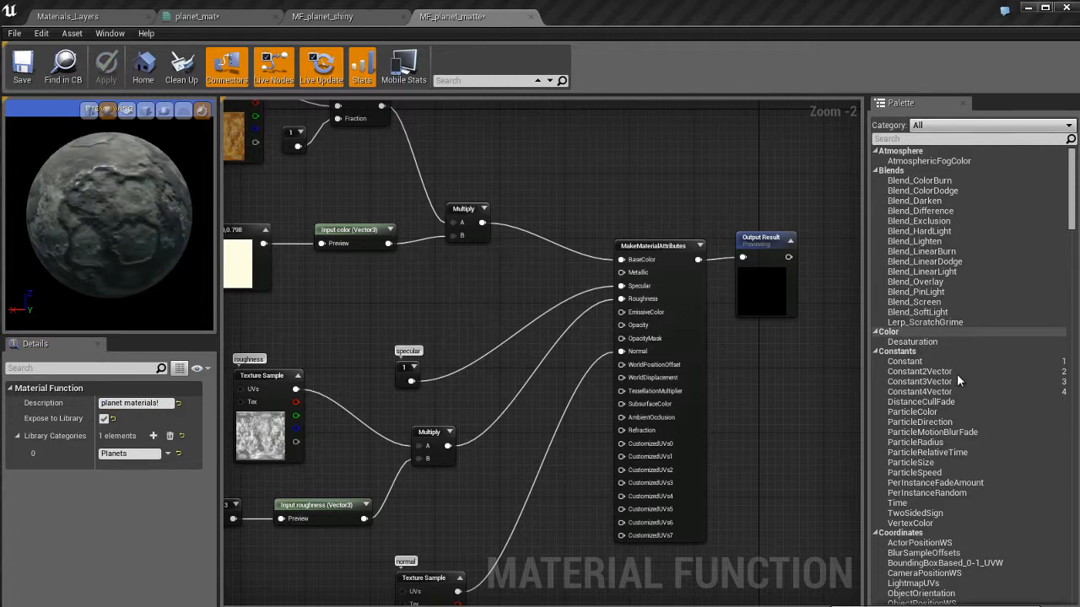
# Look through the palette, filtered to Functions, for the Planets category and its MF_planet_matte entry.
pyautogui.scroll(-2, 953, 320)
pyautogui.scroll(-10, 959, 337)
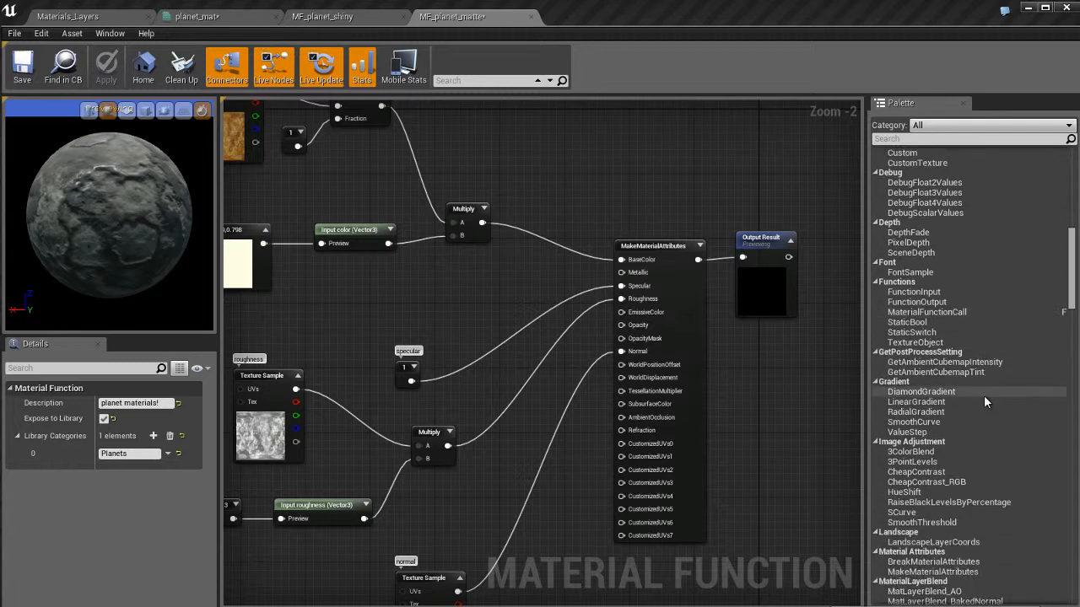
pyautogui.scroll(-10, 983, 388)
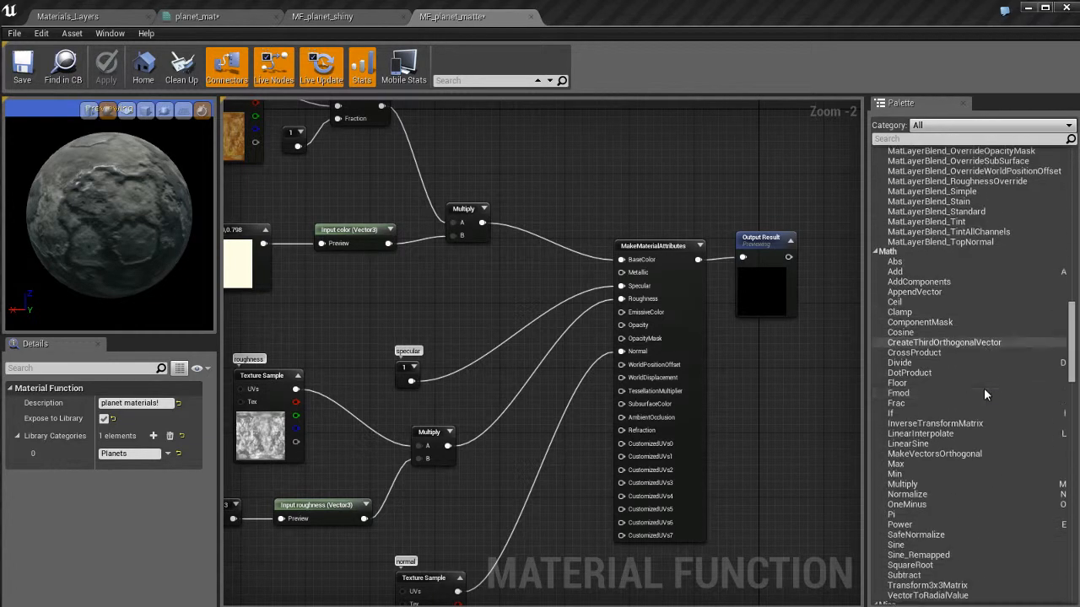
pyautogui.scroll(-10, 984, 387)
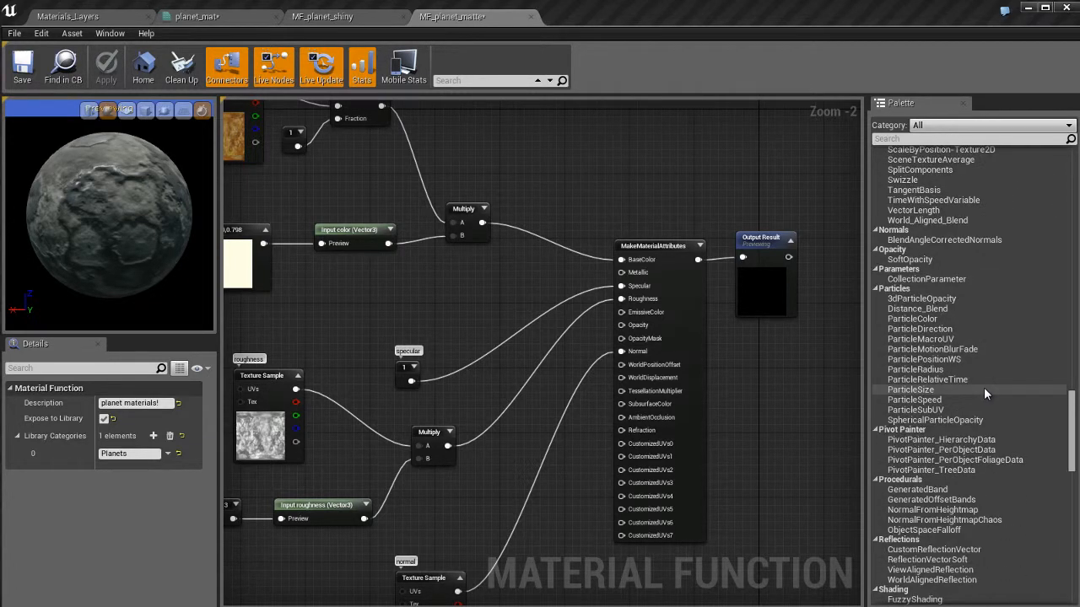
pyautogui.scroll(-2, 984, 387)
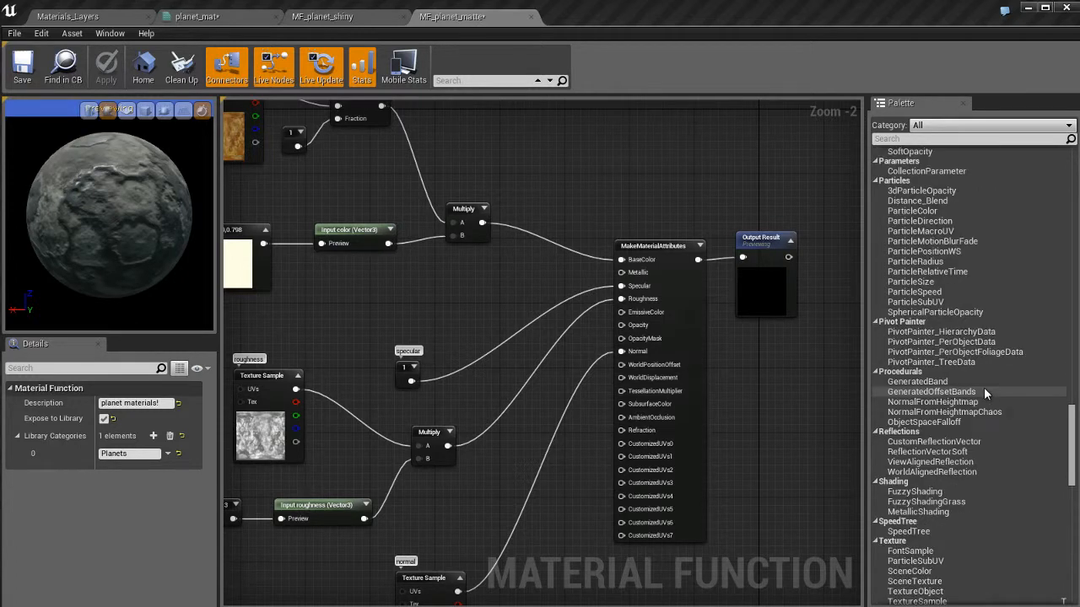
pyautogui.scroll(3, 983, 417)
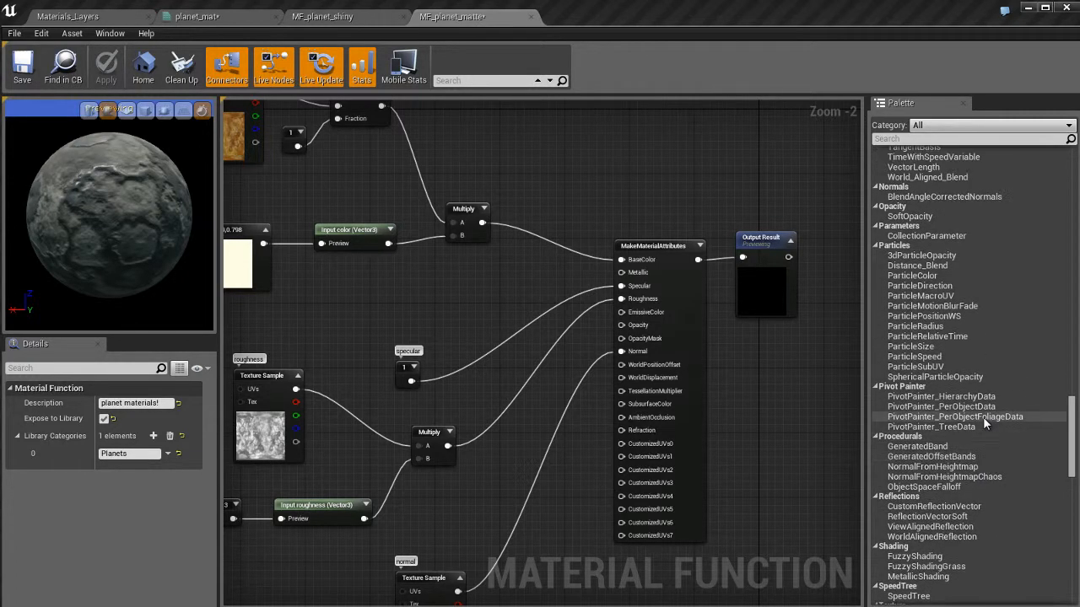
pyautogui.scroll(2, 983, 417)
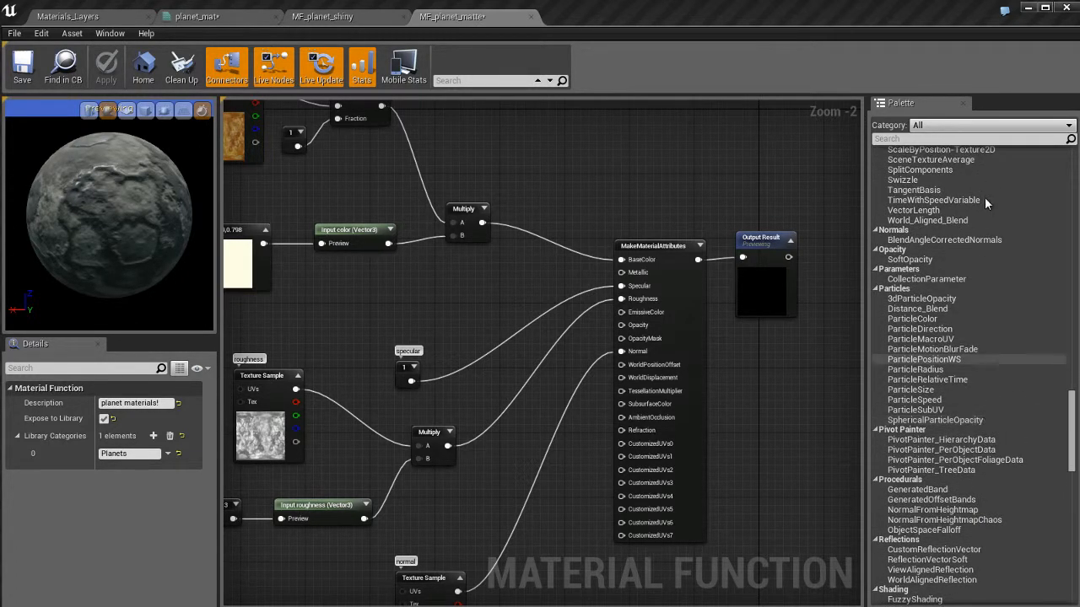
pyautogui.click(992, 125)
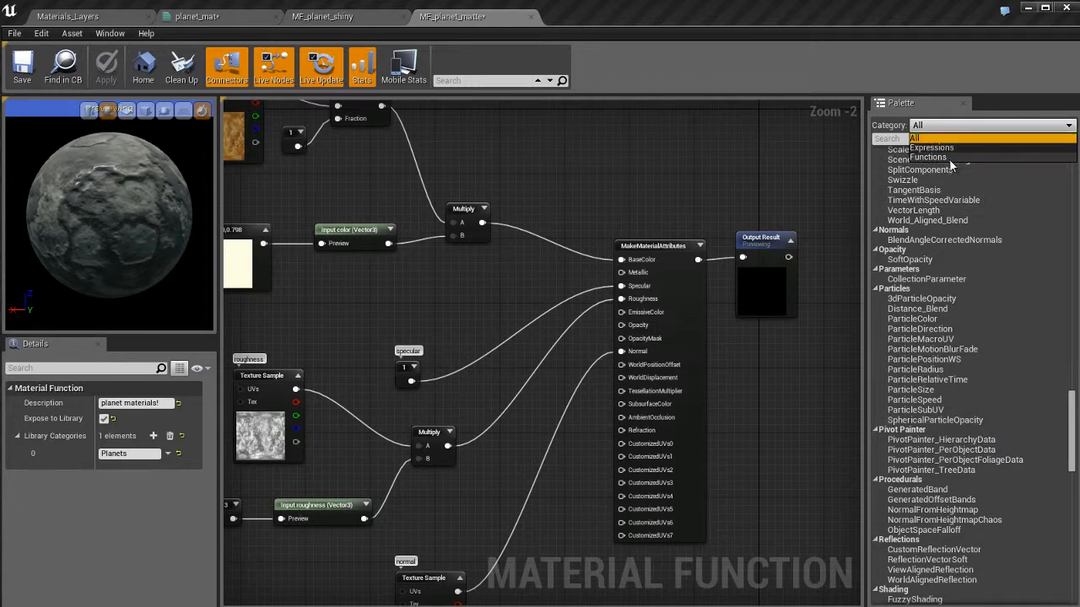
pyautogui.click(951, 166)
pyautogui.scroll(6, 978, 394)
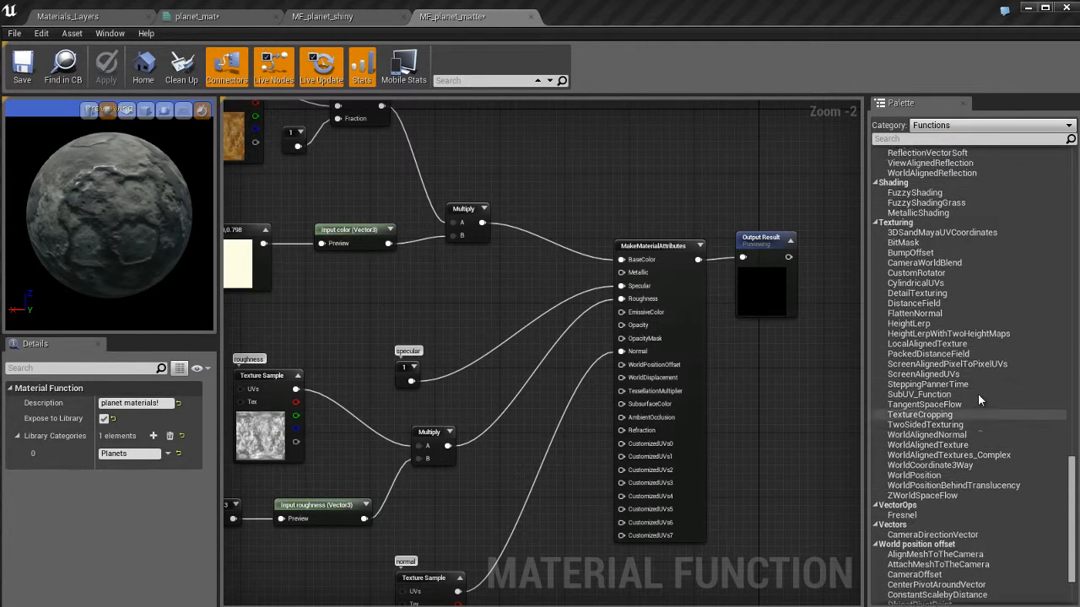
pyautogui.scroll(11, 978, 394)
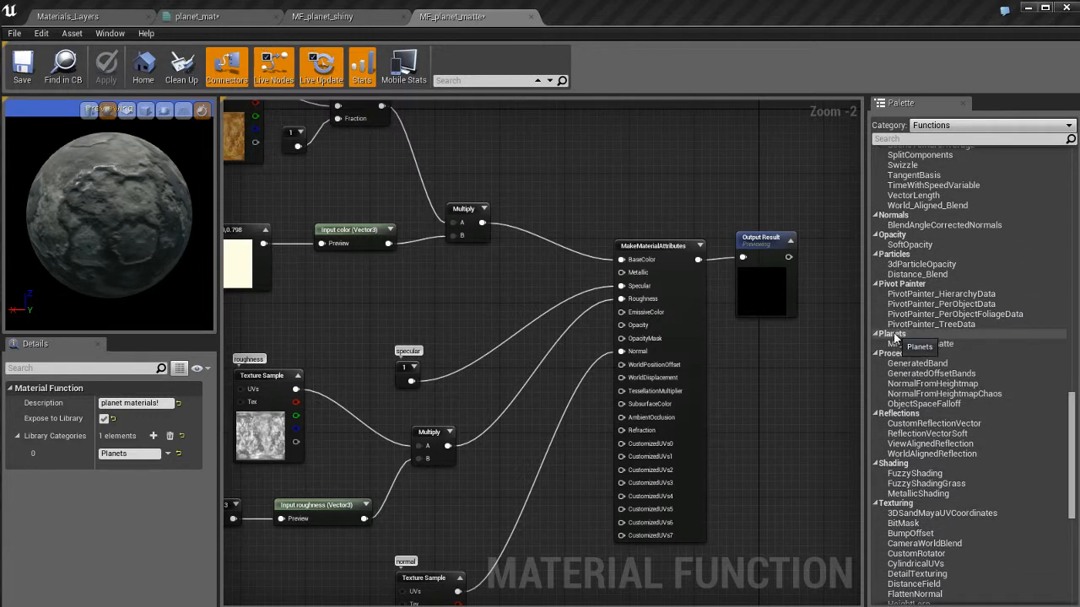
pyautogui.click(945, 345)
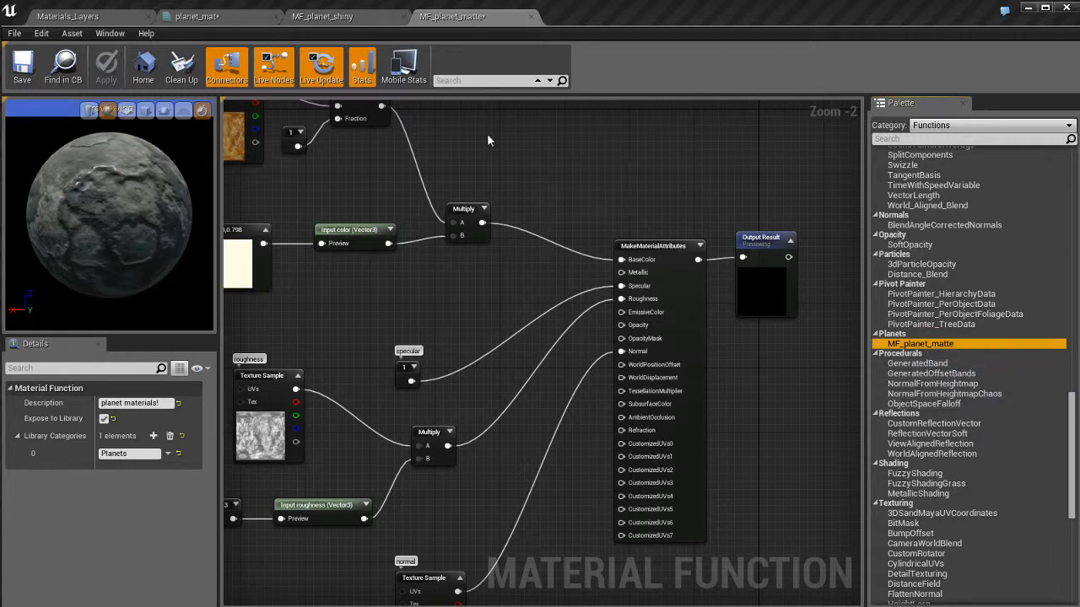
# Close the MF_planet_matte editor and enable Expose to Library for the MF_planet_shiny function.
pyautogui.middleClick(483, 20)
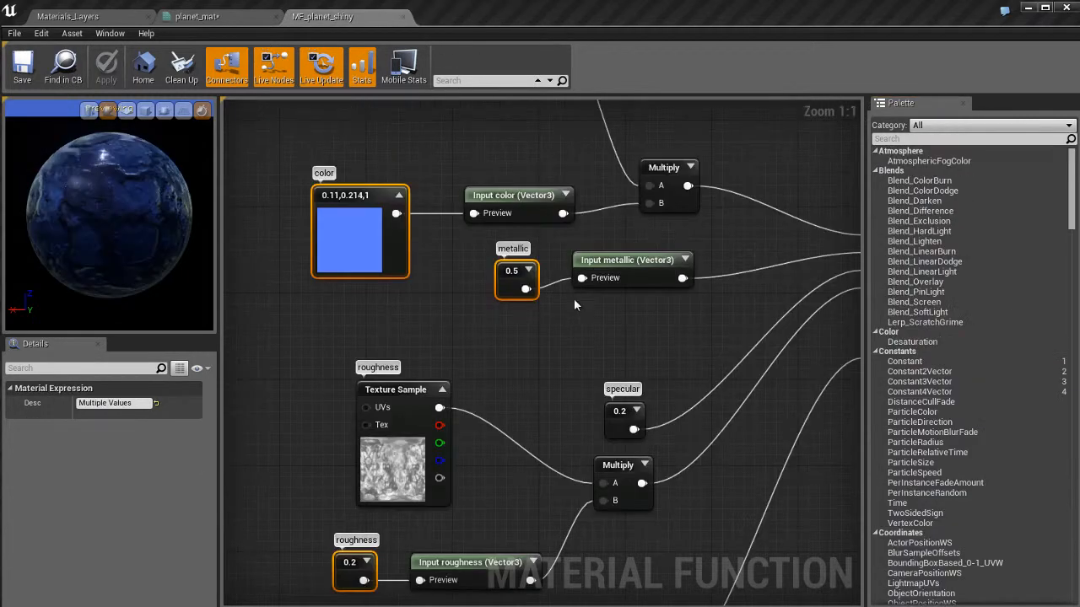
pyautogui.click(450, 325)
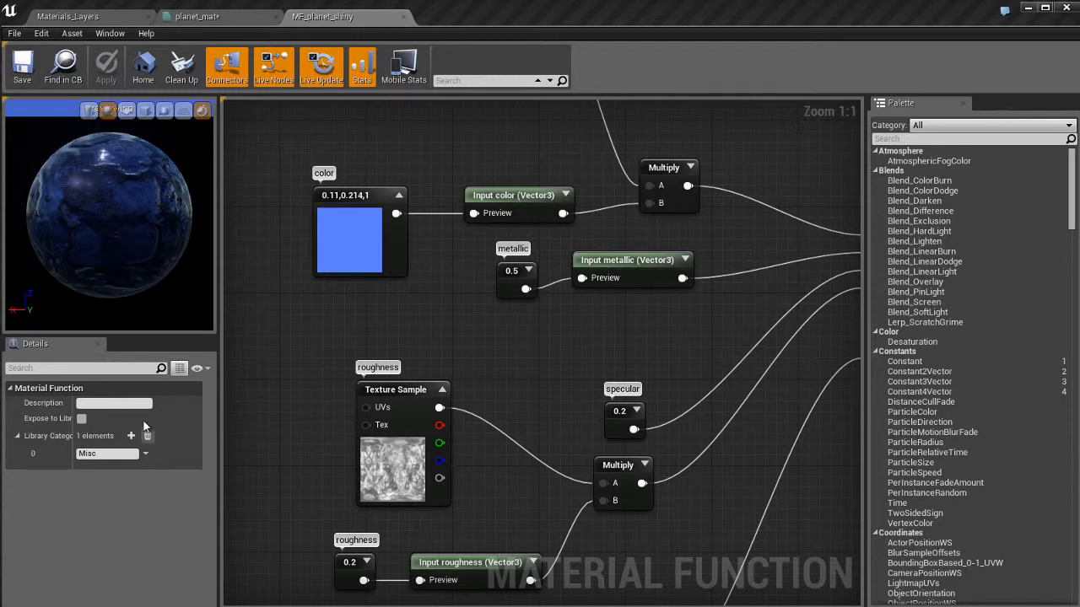
pyautogui.click(82, 420)
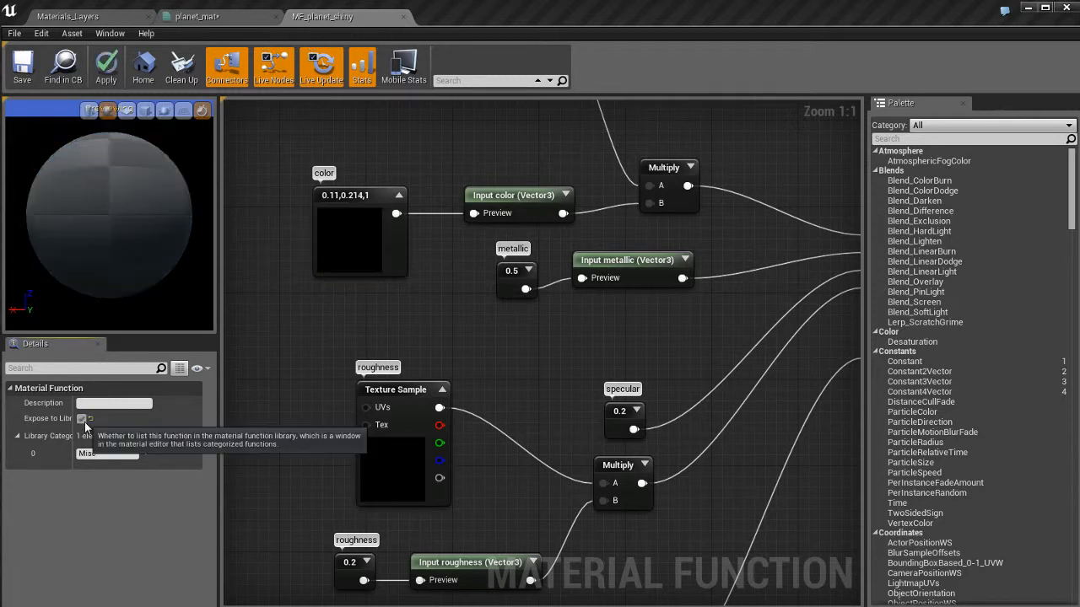
# Set the first library category of MF_planet_shiny to Planets and its description to "planet materials!".
pyautogui.click(115, 454)
pyautogui.write('Planets')
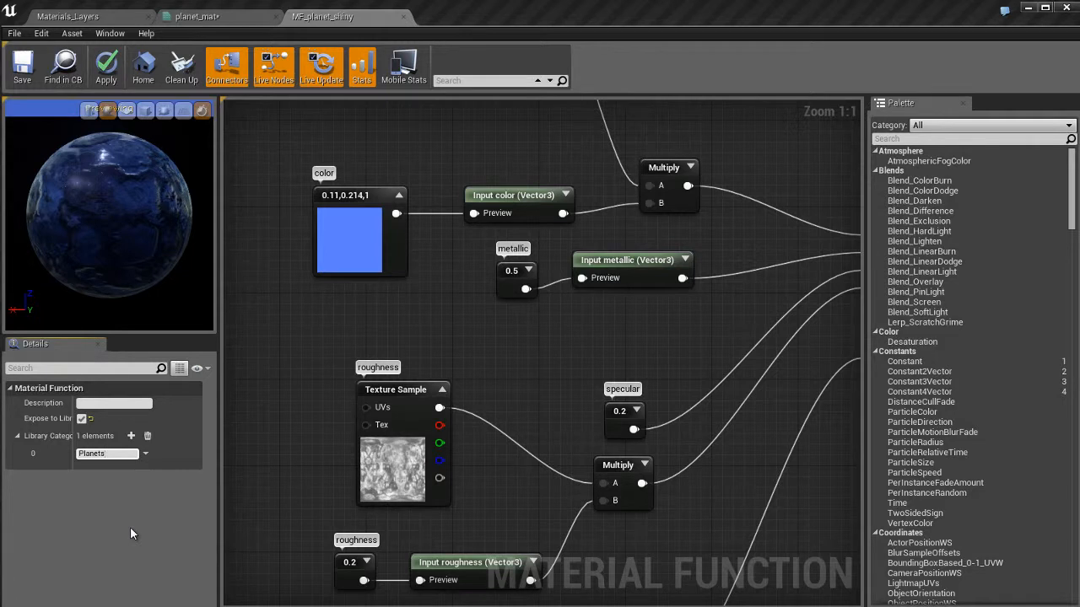
pyautogui.press('Return')
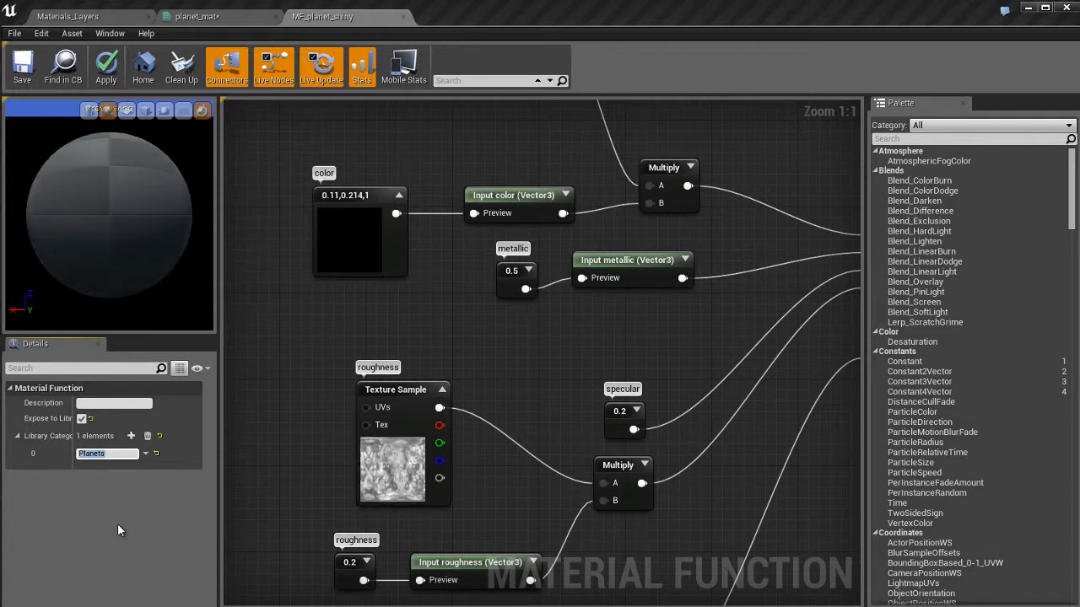
pyautogui.click(130, 405)
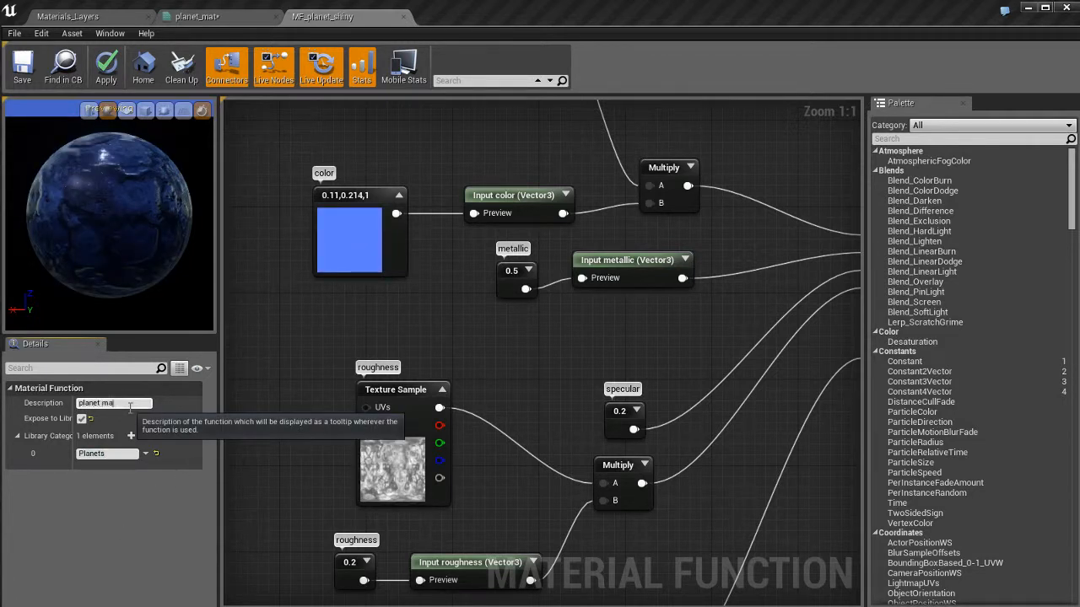
pyautogui.write('planet materials!')
pyautogui.press('Return')
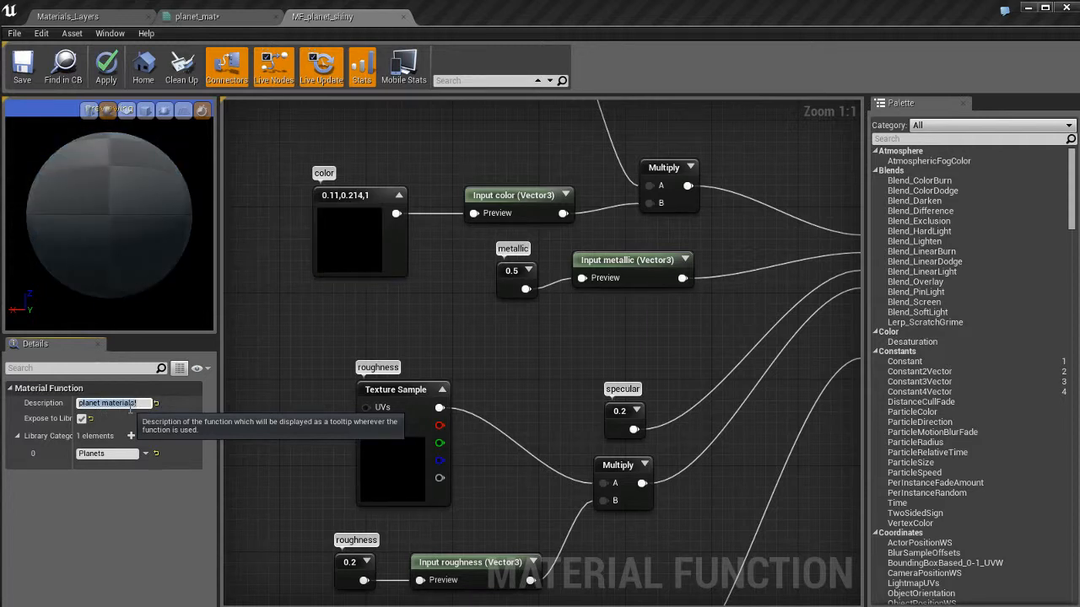
pyautogui.click(281, 379)
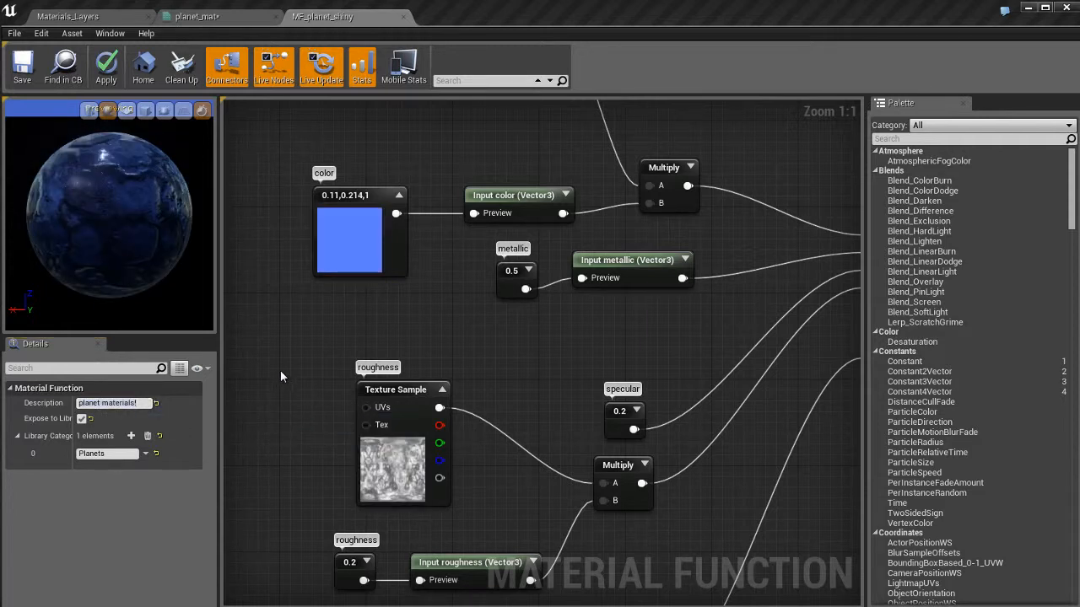
# Apply and save the changes to MF_planet_shiny and close its editor.
pyautogui.hotkey('ctrl', 's')
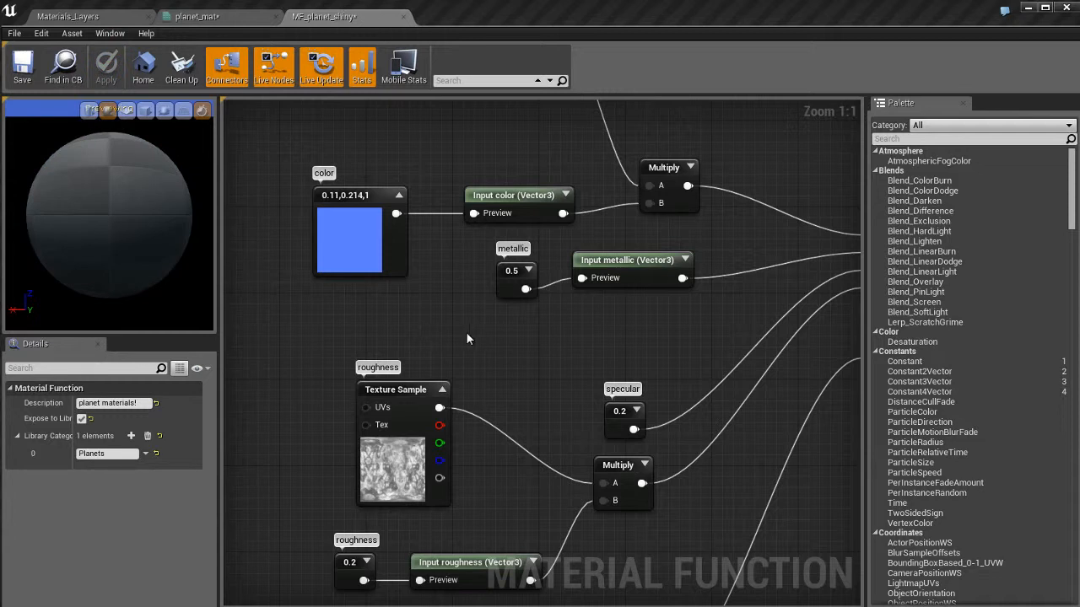
pyautogui.hotkey('ctrl', 's')
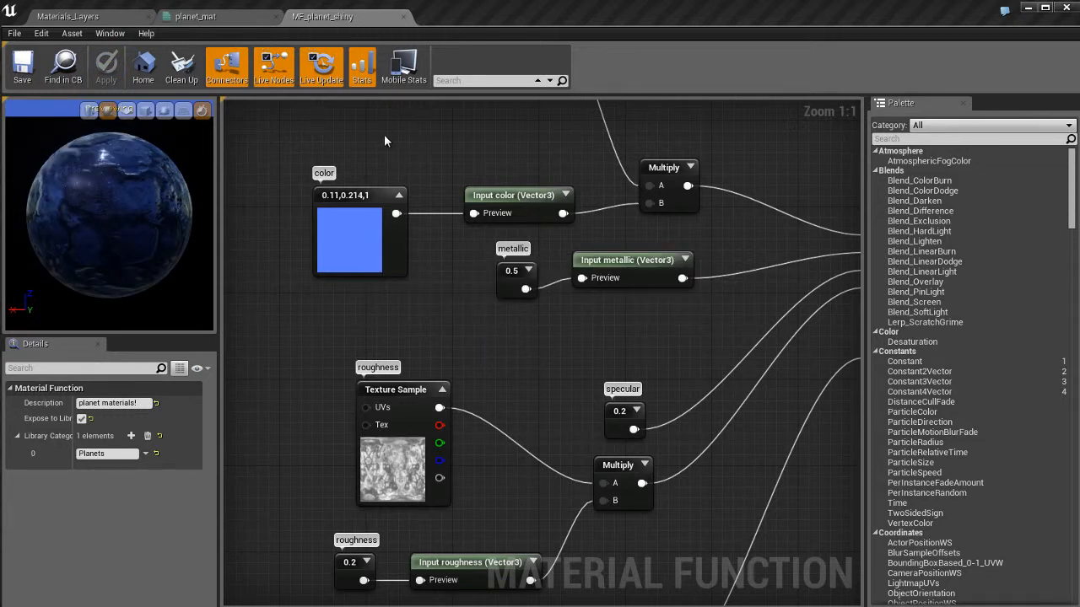
pyautogui.middleClick(366, 21)
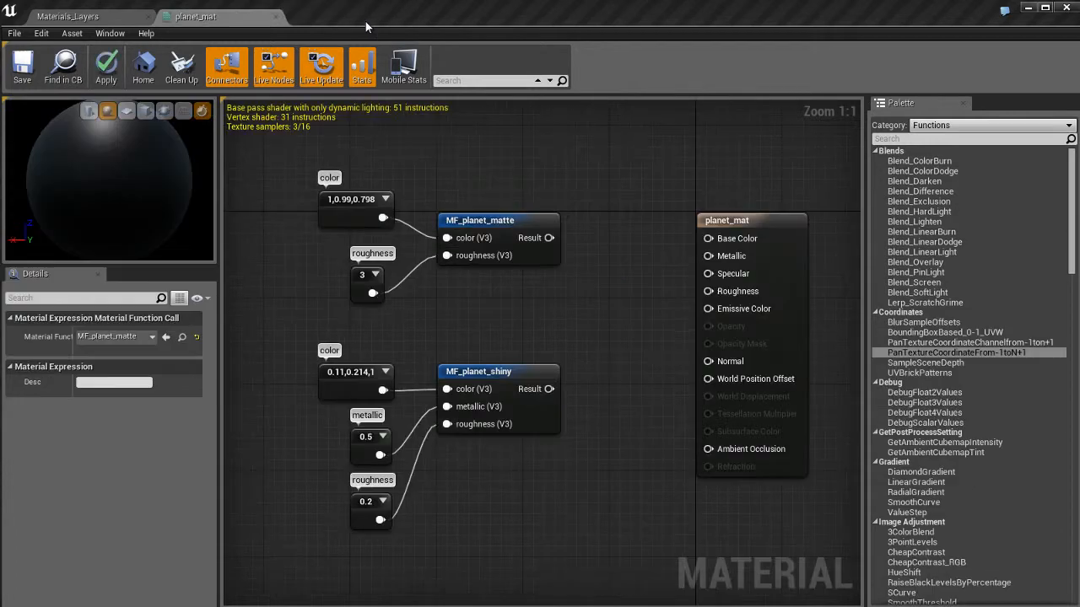
# Look through the palette's function list for the Planets category and its MF_planet_matte and MF_planet_shiny entries.
pyautogui.click(581, 329)
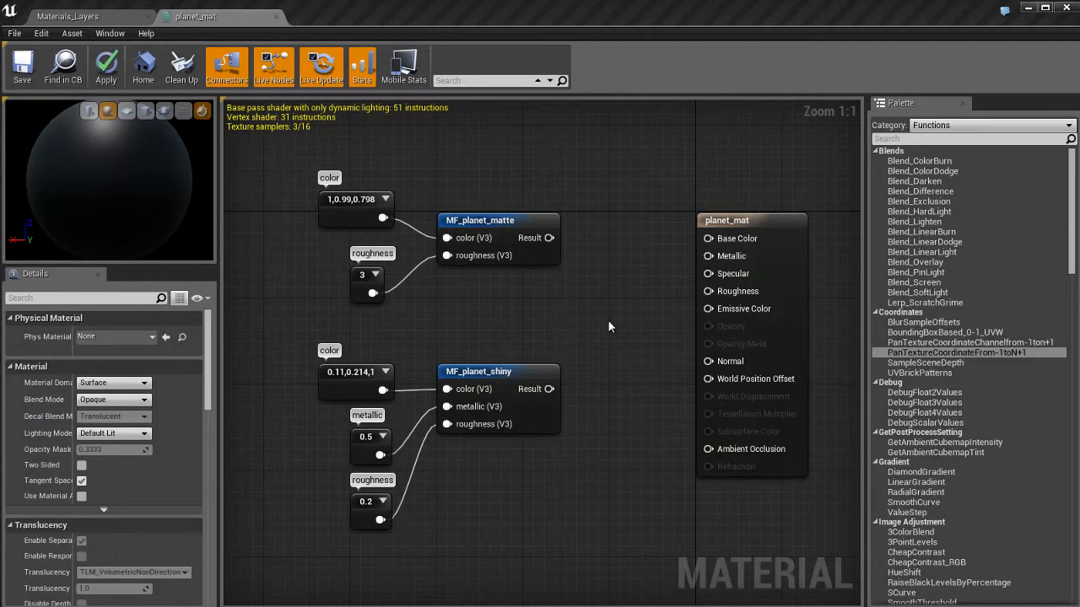
pyautogui.moveTo(609, 326); pyautogui.dragTo(599, 323, button='right')
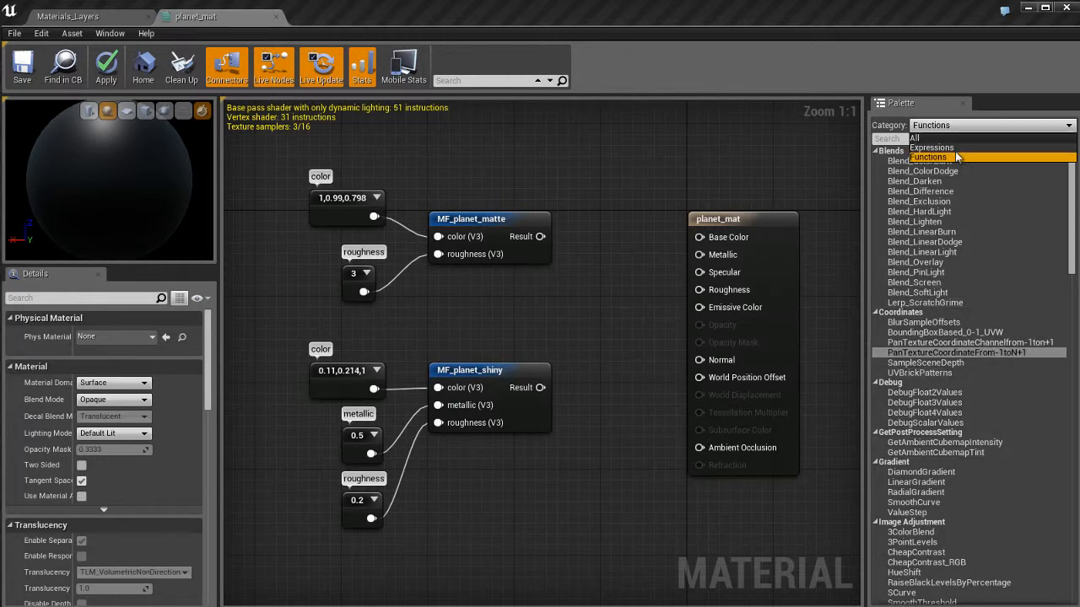
pyautogui.scroll(-20, 943, 356)
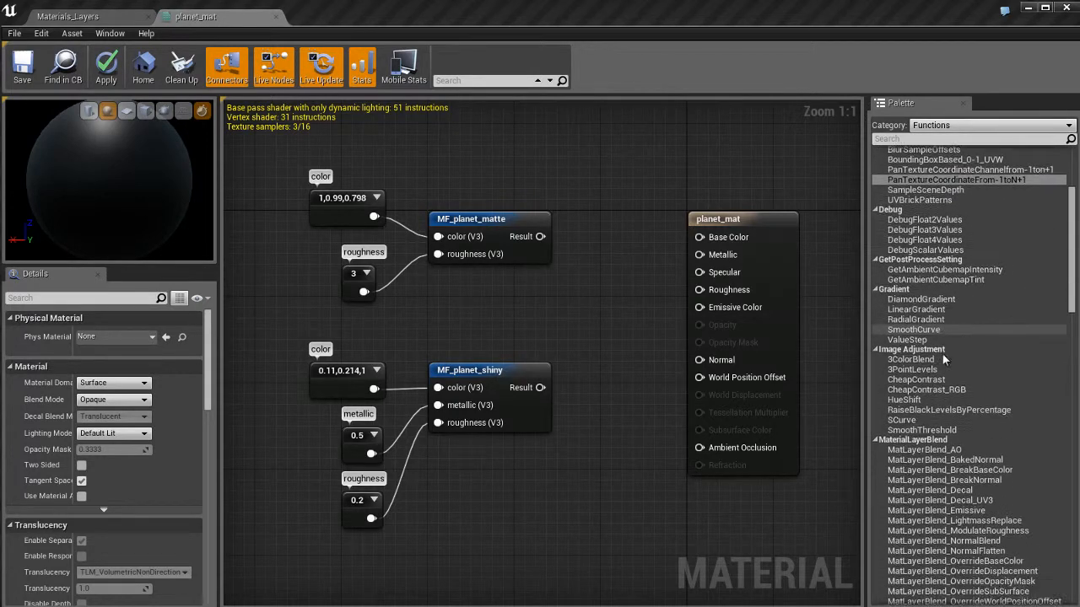
pyautogui.scroll(-2, 942, 354)
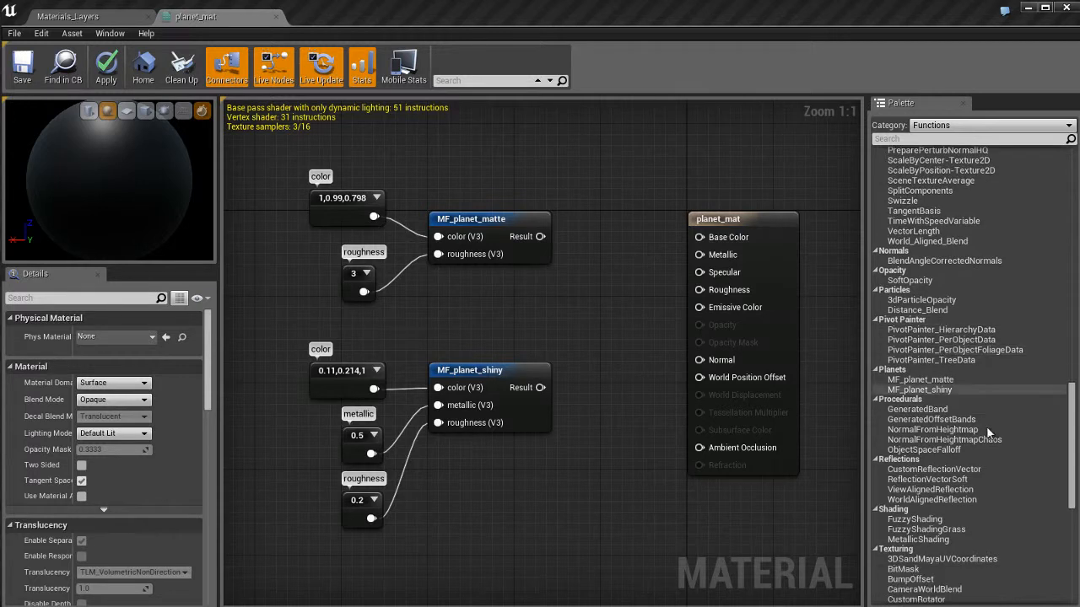
pyautogui.click(894, 371)
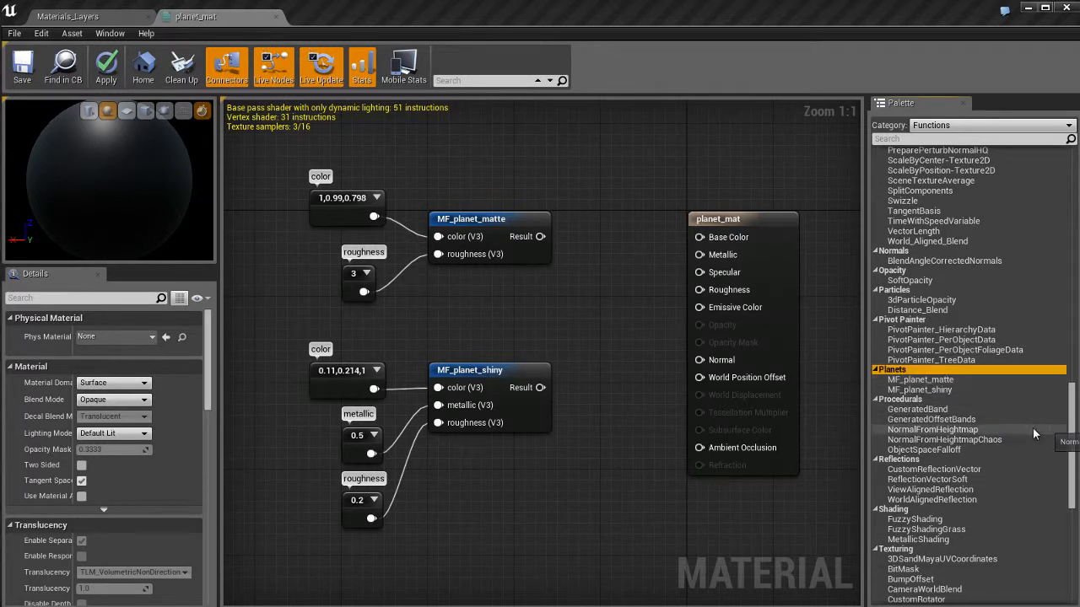
pyautogui.click(915, 381)
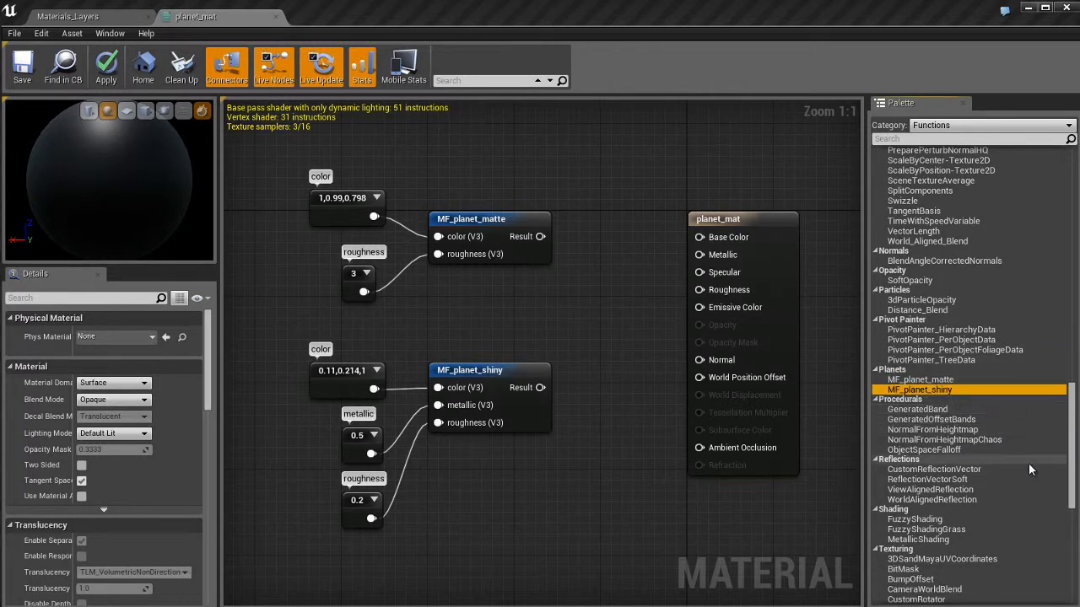
pyautogui.click(942, 391)
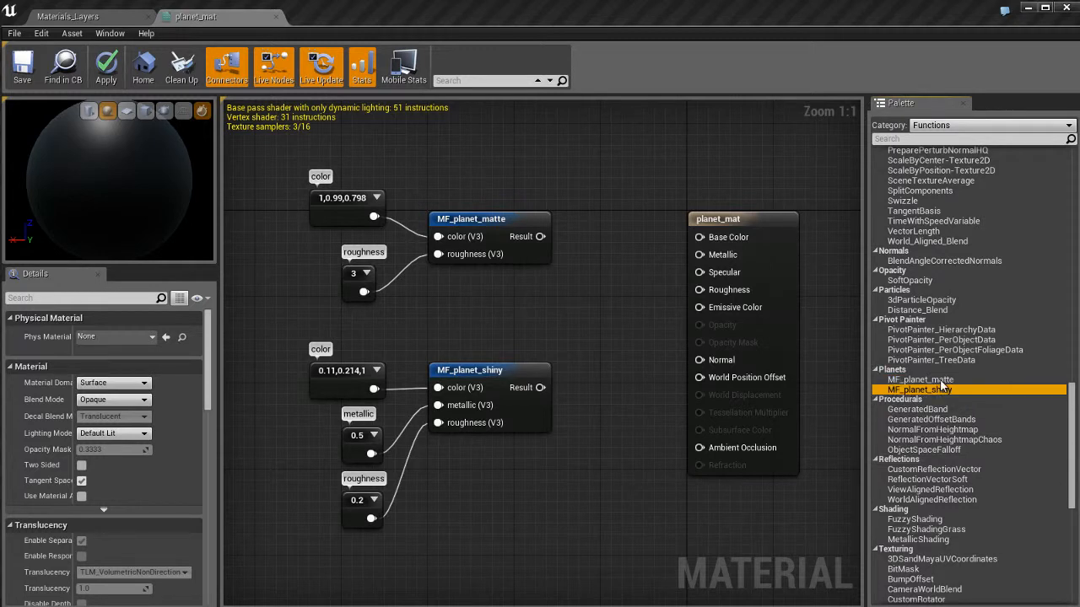
pyautogui.click(939, 381)
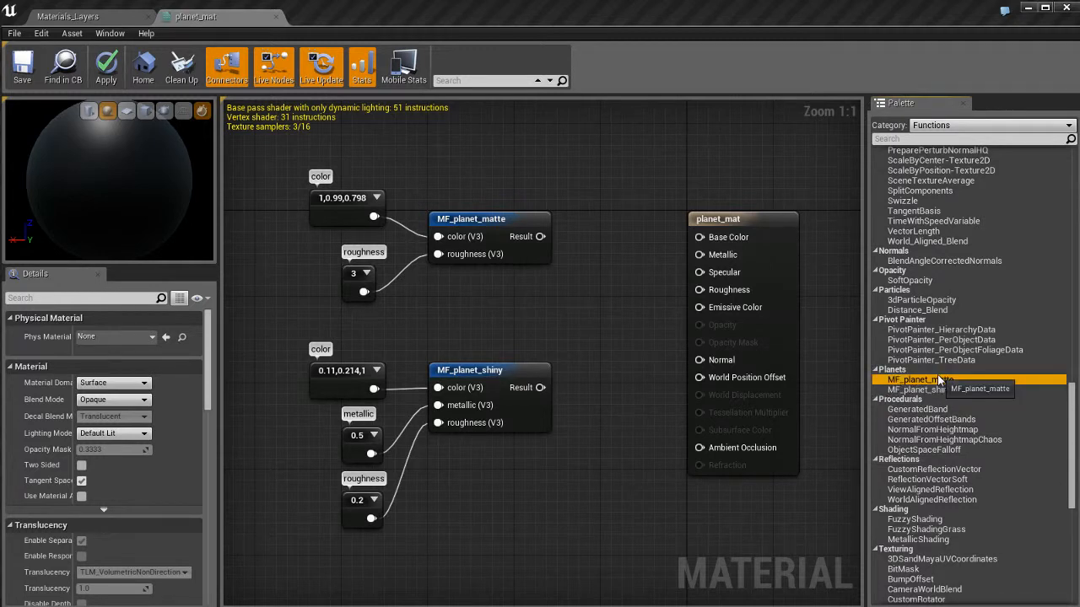
pyautogui.click(938, 390)
pyautogui.click(931, 381)
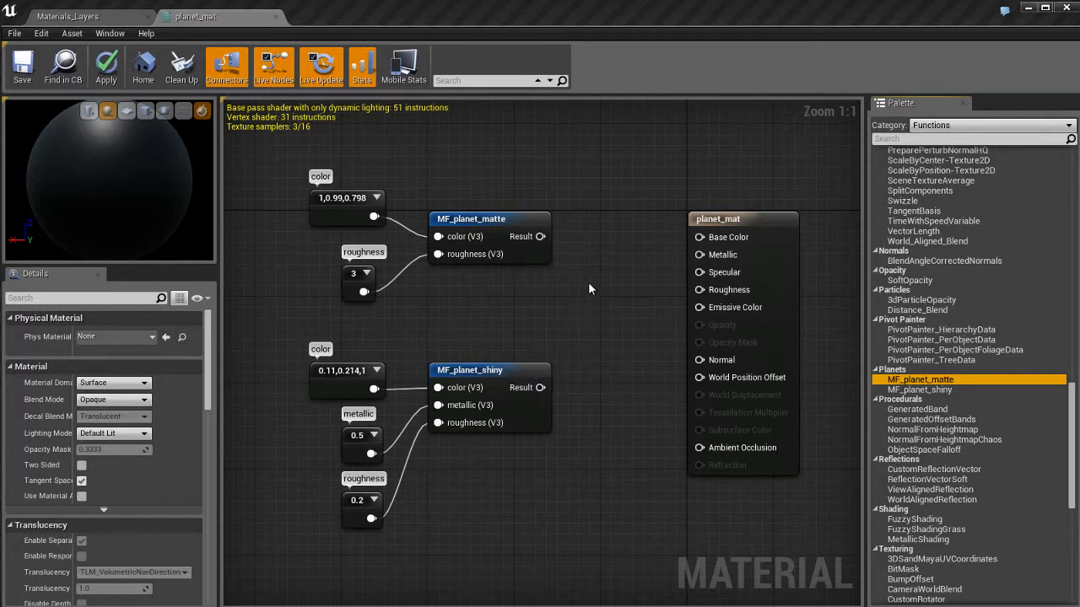
# Apply the planet_mat material's changes.
pyautogui.moveTo(519, 309); pyautogui.dragTo(592, 333, button='right')
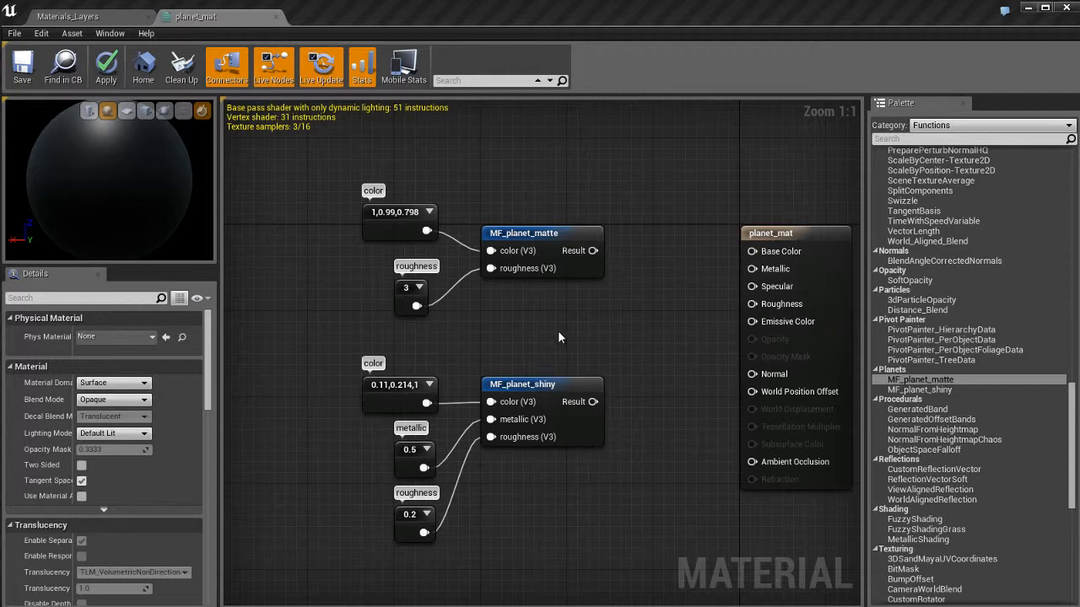
pyautogui.scroll(-2, 558, 330)
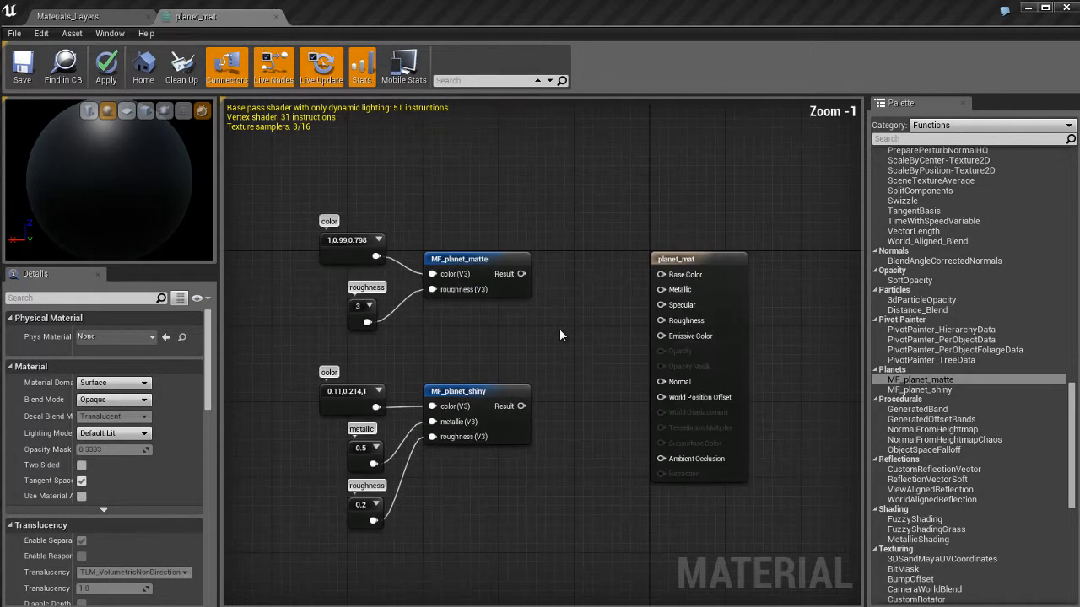
pyautogui.press('Return')
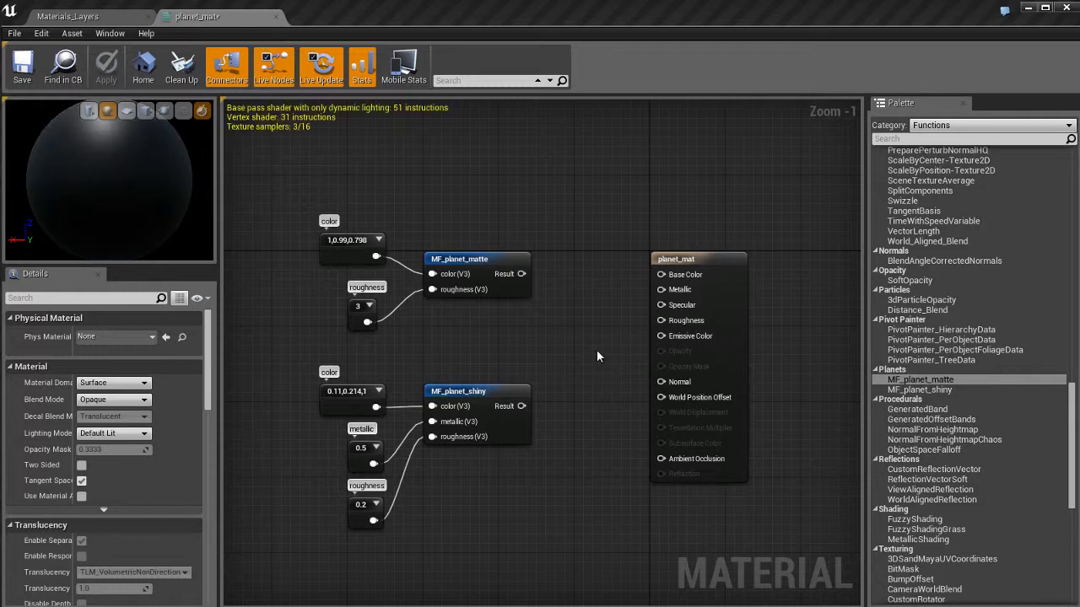
pyautogui.moveTo(595, 347)
pyautogui.mouseDown(button='right')
pyautogui.moveTo(544, 350)
pyautogui.moveTo(589, 351)
pyautogui.mouseUp(button='right')
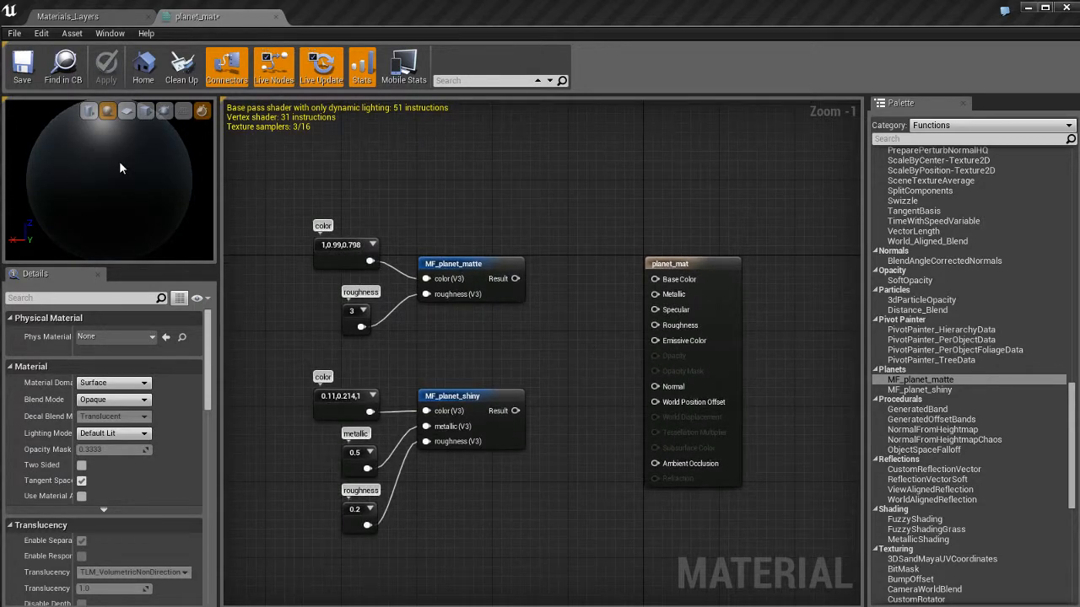
pyautogui.scroll(4, 118, 167)
pyautogui.scroll(-3, 117, 172)
pyautogui.scroll(2, 115, 174)
pyautogui.scroll(-3, 115, 179)
pyautogui.scroll(4, 115, 169)
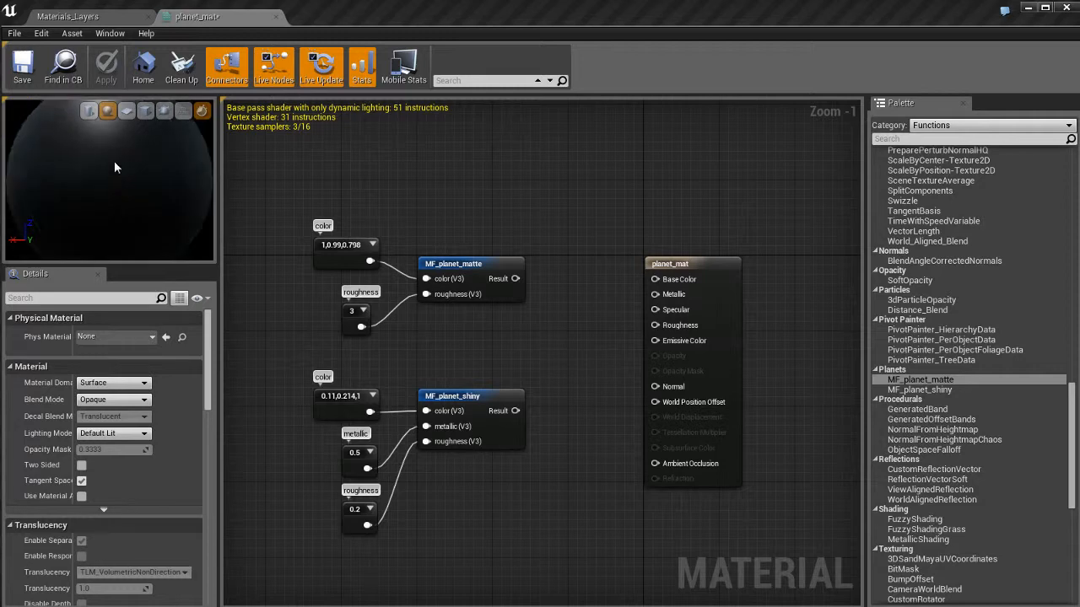
pyautogui.scroll(-3, 114, 165)
# Try to connect the Result output of MF_planet_matte directly to the inputs of the planet_mat node.
pyautogui.moveTo(571, 347); pyautogui.dragTo(529, 335, button='right')
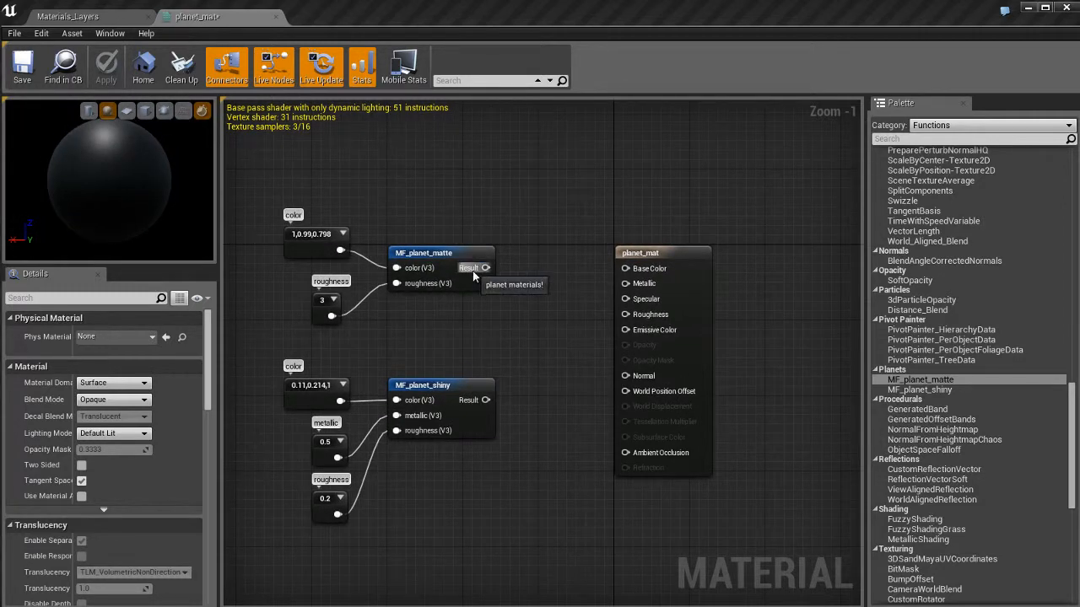
pyautogui.moveTo(485, 267); pyautogui.dragTo(652, 425)
pyautogui.moveTo(644, 312); pyautogui.dragTo(547, 270)
pyautogui.click(530, 355)
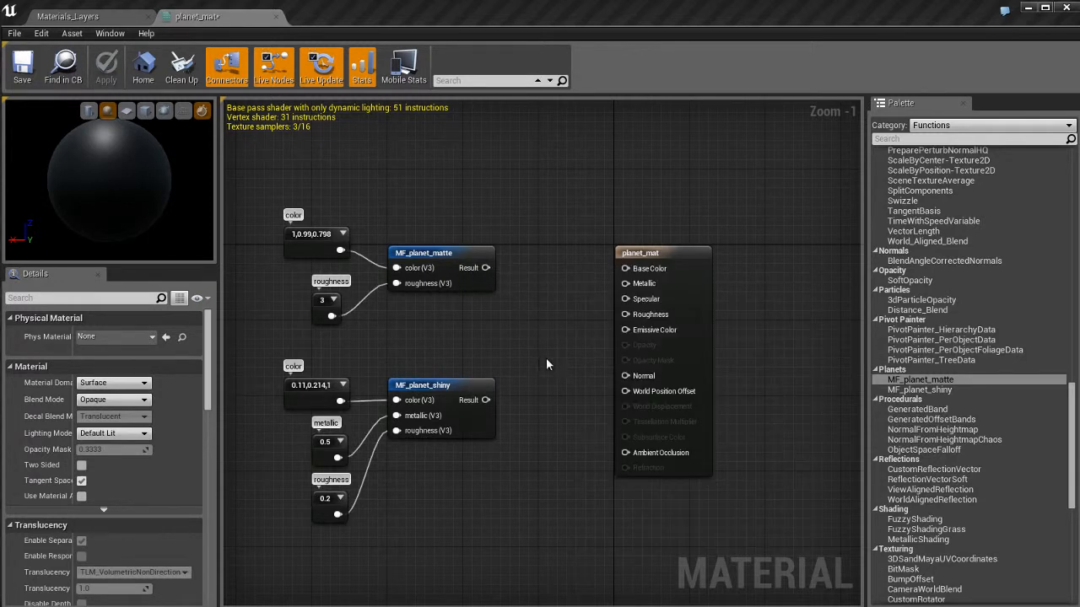
# Move the planet_mat node slightly farther away from the two planet function nodes.
pyautogui.scroll(1, 546, 358)
pyautogui.click(624, 257)
pyautogui.scroll(1, 600, 264)
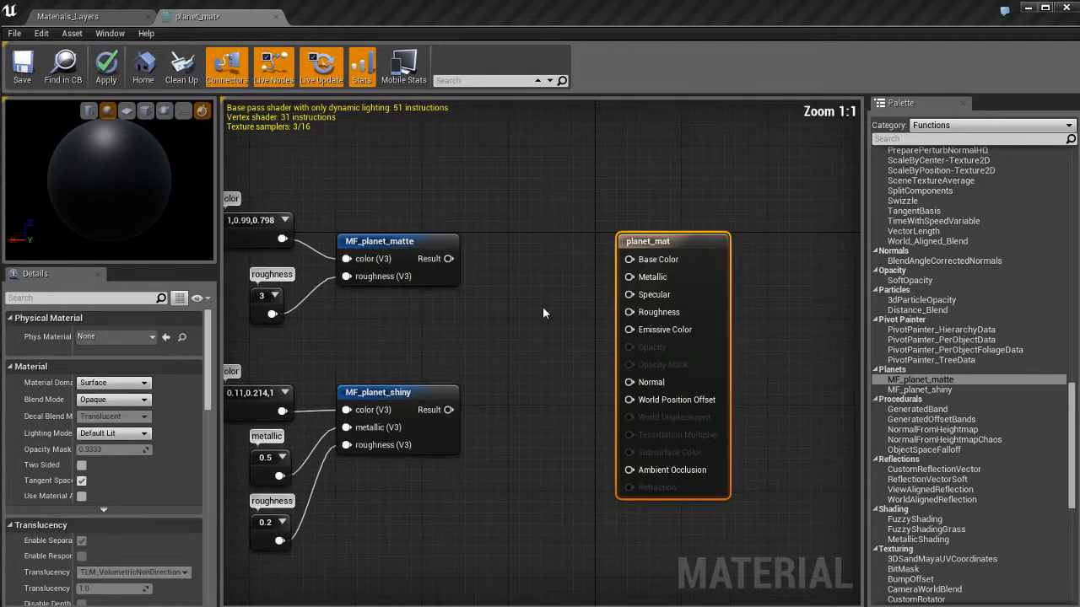
pyautogui.moveTo(543, 313); pyautogui.dragTo(579, 294, button='right')
pyautogui.moveTo(748, 221); pyautogui.dragTo(769, 222)
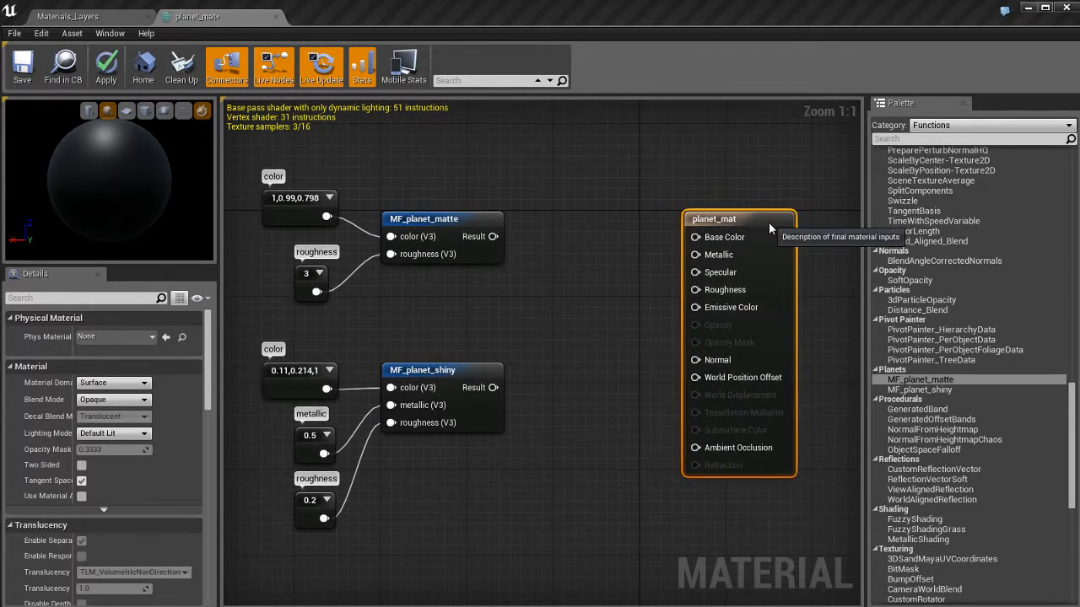
pyautogui.moveTo(596, 267); pyautogui.dragTo(601, 290, button='right')
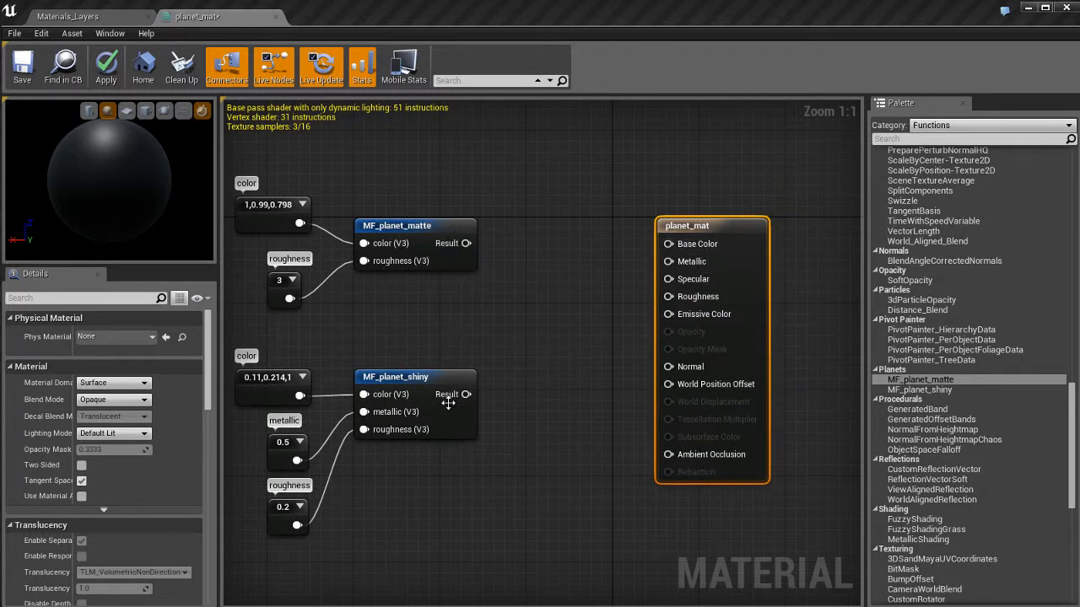
pyautogui.moveTo(475, 329); pyautogui.dragTo(531, 328, button='right')
pyautogui.moveTo(567, 388); pyautogui.dragTo(529, 357, button='right')
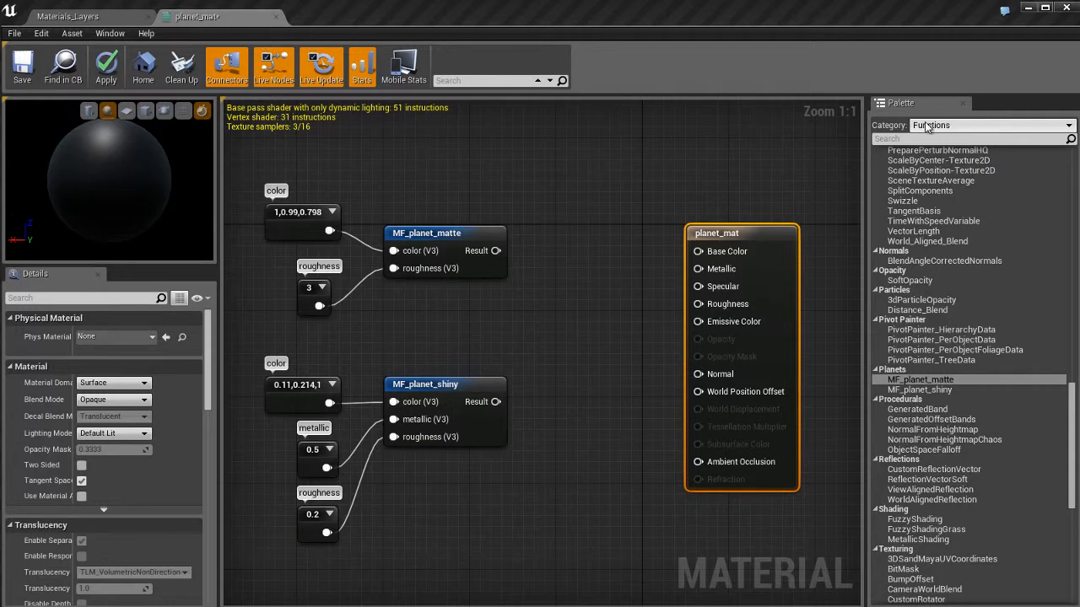
# Add a MatLayerBlend_Standard function from the MaterialLayerBlend category to the graph beside the planet function nodes.
pyautogui.scroll(15, 975, 278)
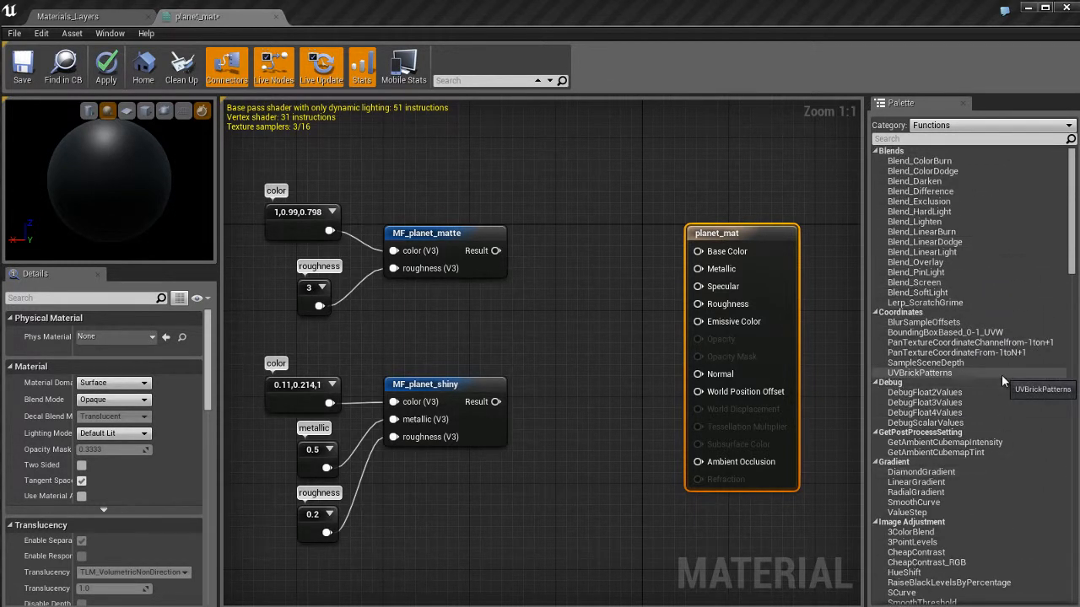
pyautogui.scroll(-10, 988, 312)
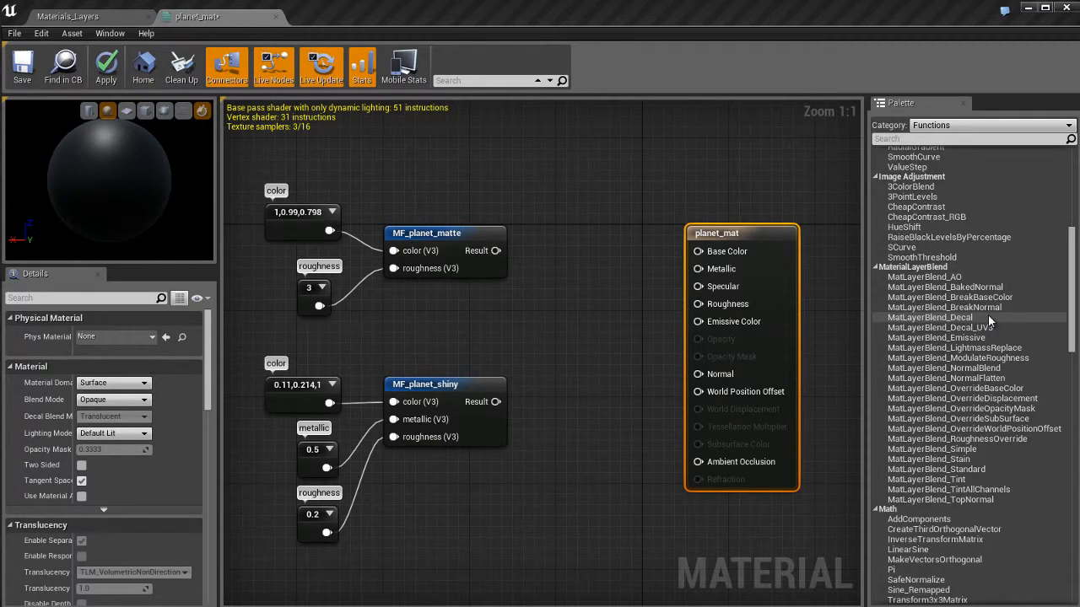
pyautogui.scroll(-3, 988, 315)
pyautogui.click(966, 204)
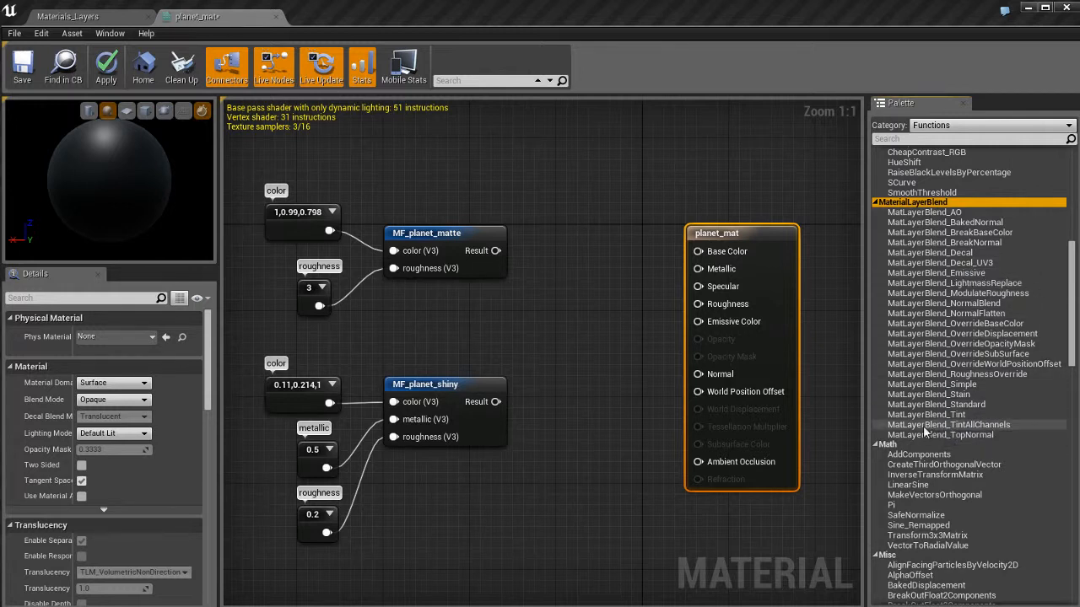
pyautogui.click(940, 405)
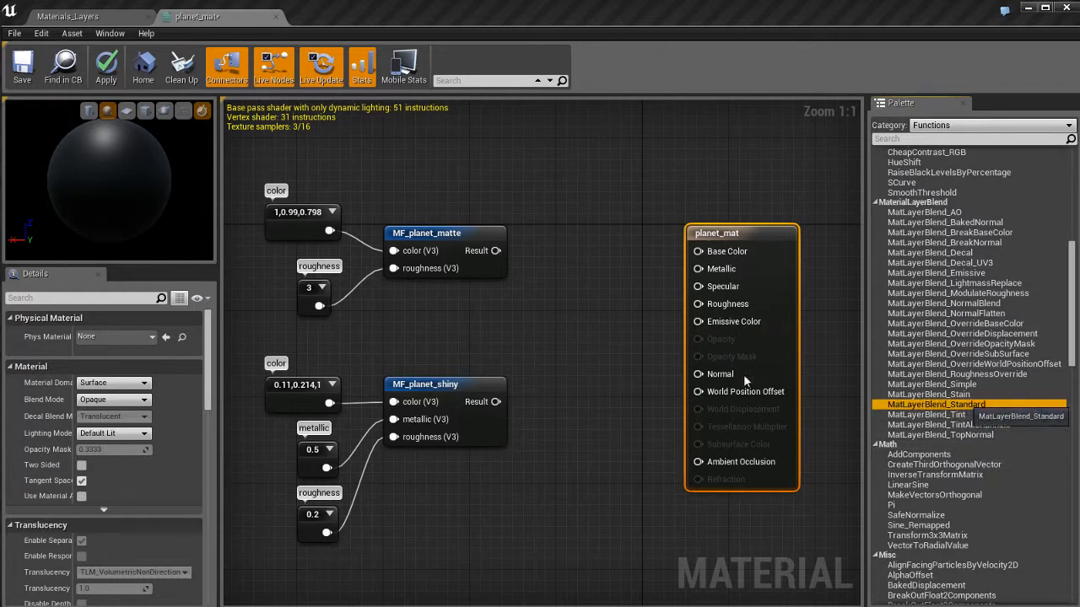
pyautogui.moveTo(743, 374); pyautogui.dragTo(557, 276)
pyautogui.moveTo(643, 382); pyautogui.dragTo(589, 364, button='right')
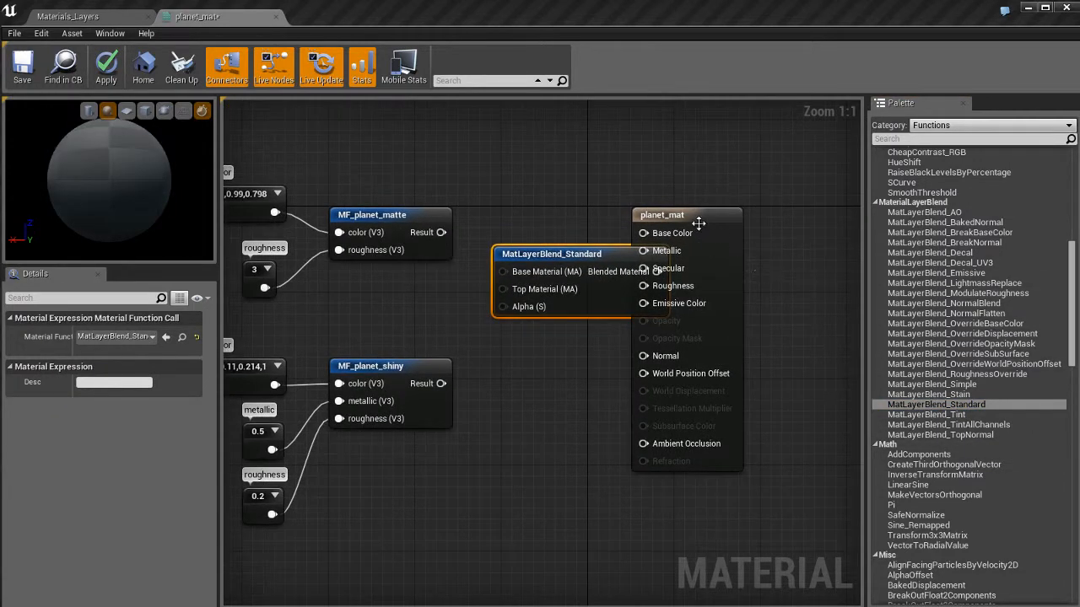
# Move planet_mat farther from the function nodes and position MatLayerBlend_Standard in the gap between them.
pyautogui.moveTo(698, 223); pyautogui.dragTo(826, 221)
pyautogui.moveTo(674, 371); pyautogui.dragTo(742, 378, button='right')
pyautogui.moveTo(666, 254); pyautogui.dragTo(673, 311)
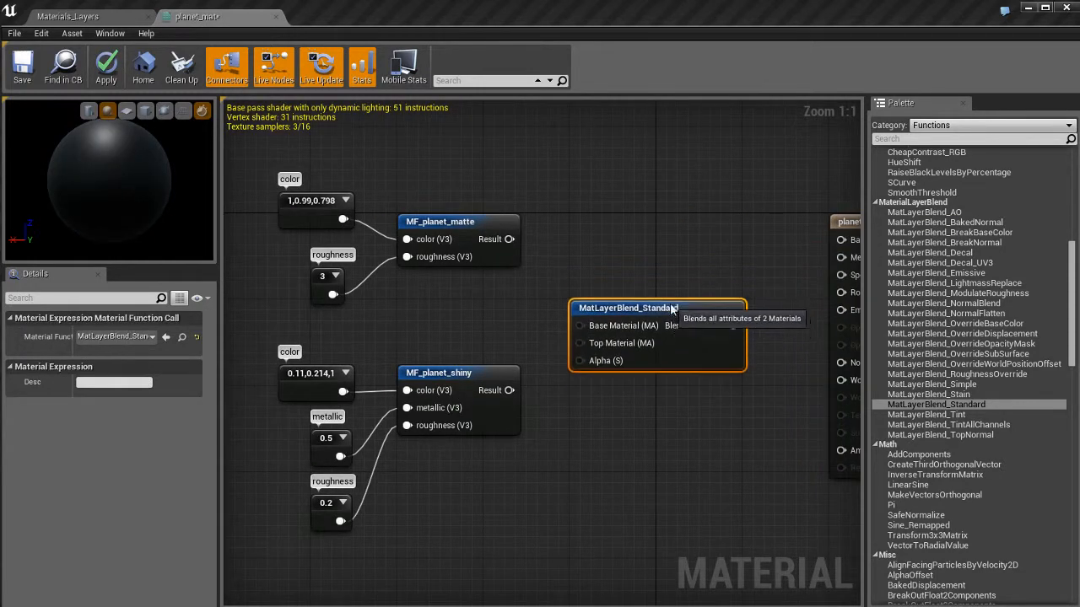
pyautogui.rightClick(608, 258)
pyautogui.click(591, 241)
pyautogui.moveTo(692, 263); pyautogui.dragTo(666, 238, button='right')
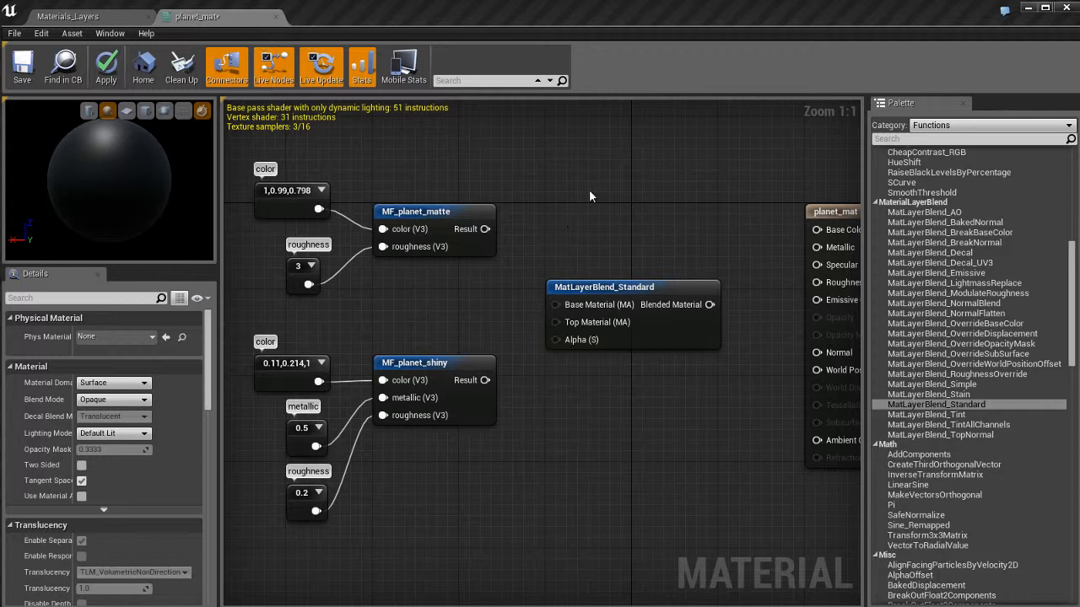
# Connect MF_planet_matte's Result to Base Material and MF_planet_shiny's Result to Top Material on the MatLayerBlend_Standard node.
pyautogui.moveTo(484, 228); pyautogui.dragTo(555, 305)
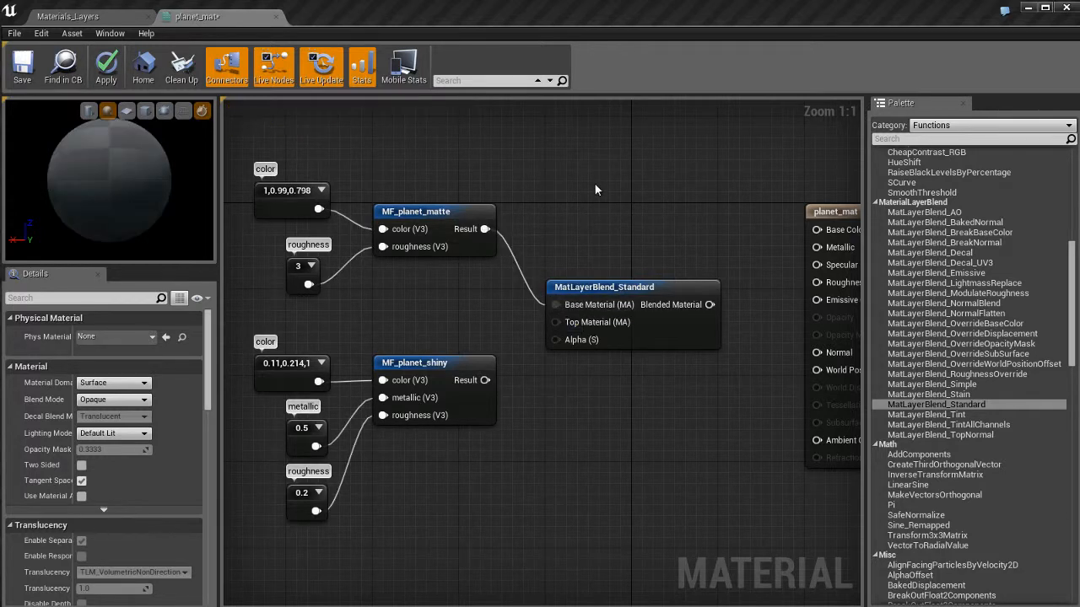
pyautogui.moveTo(569, 215); pyautogui.dragTo(650, 189, button='right')
pyautogui.moveTo(645, 394); pyautogui.dragTo(557, 396, button='right')
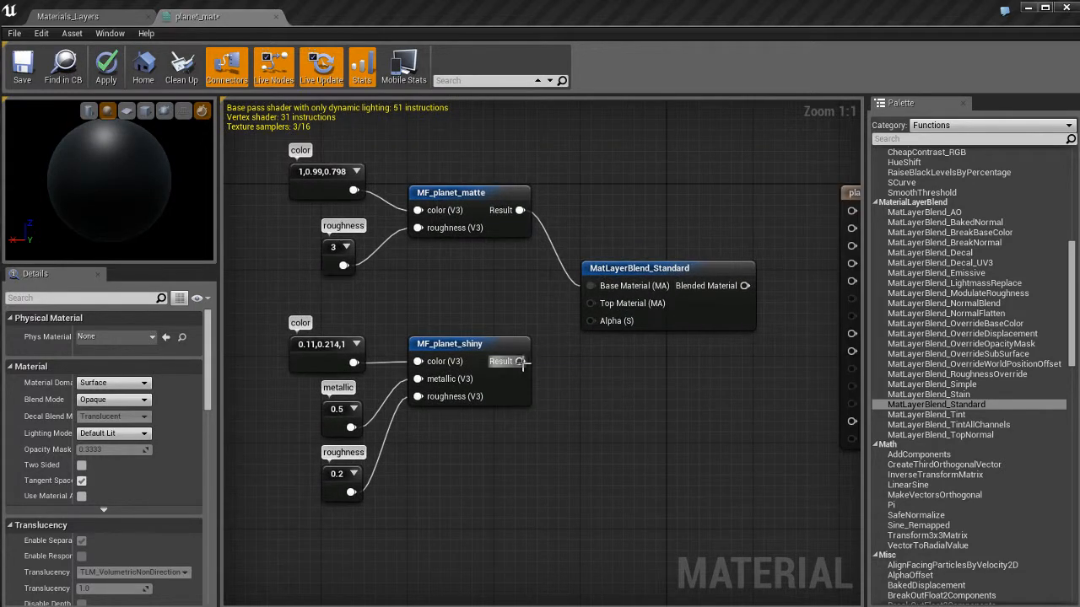
pyautogui.moveTo(521, 362); pyautogui.dragTo(604, 306)
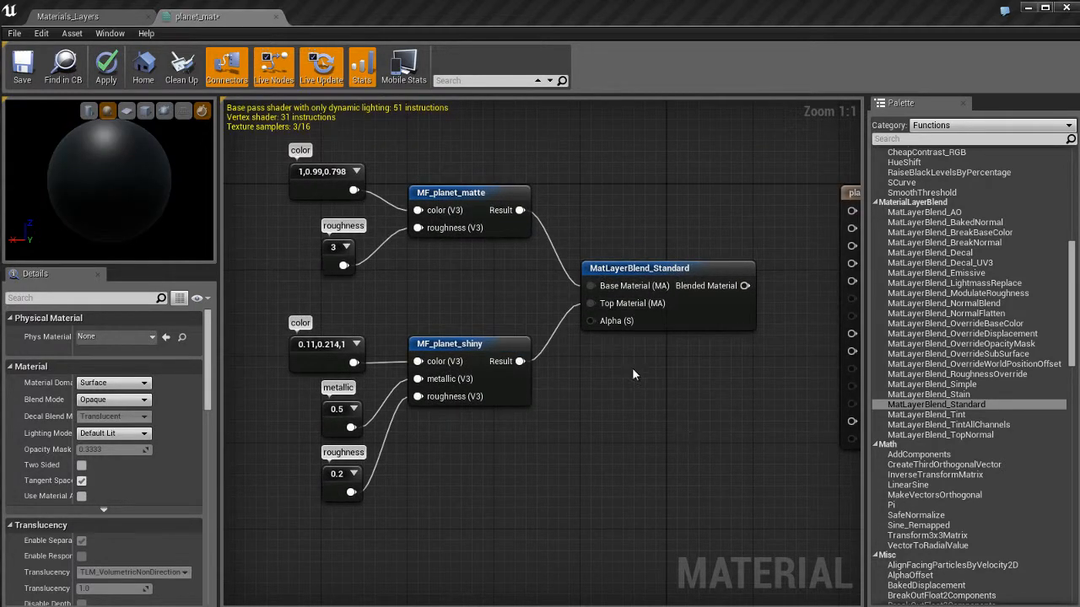
# Try connecting Blended Material from MatLayerBlend_Standard to planet_mat's Base Color input, and break that connection again.
pyautogui.moveTo(632, 368); pyautogui.dragTo(574, 382, button='right')
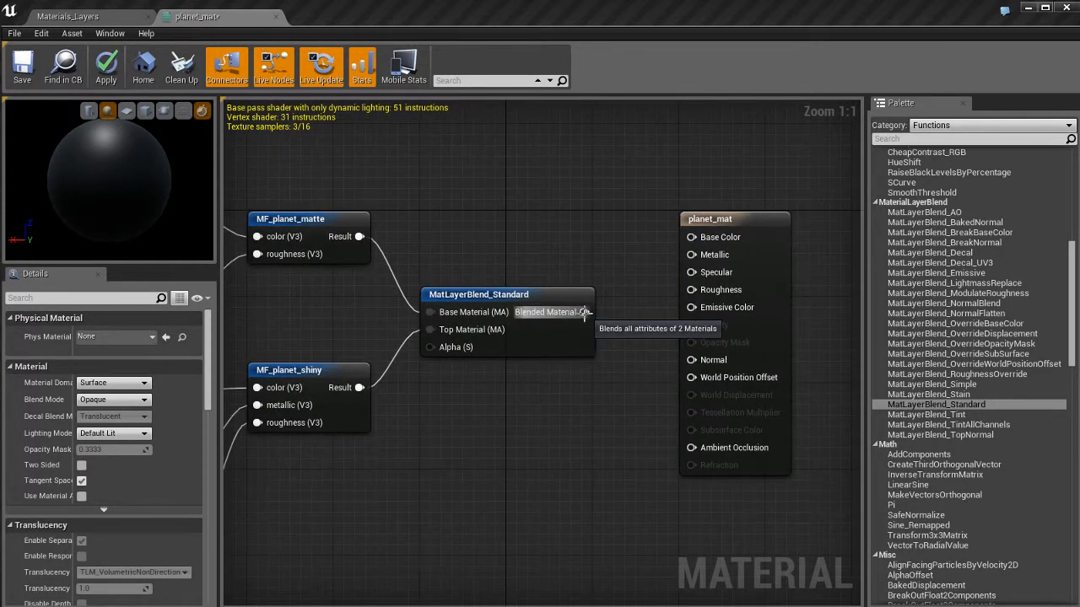
pyautogui.moveTo(582, 313); pyautogui.dragTo(715, 240)
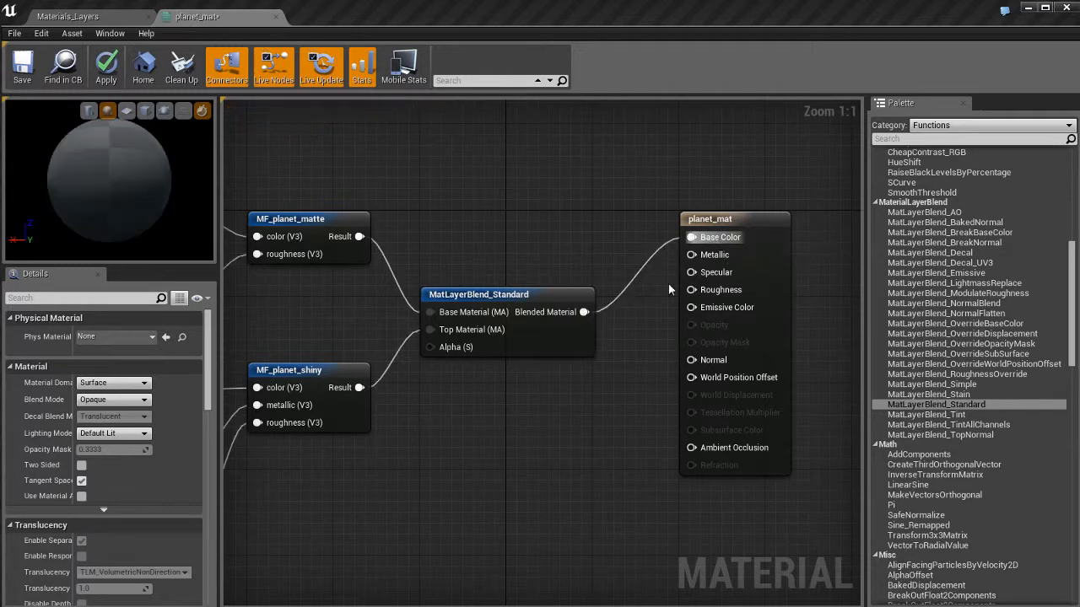
pyautogui.moveTo(491, 425); pyautogui.dragTo(575, 430, button='right')
pyautogui.moveTo(667, 424); pyautogui.dragTo(611, 424, button='right')
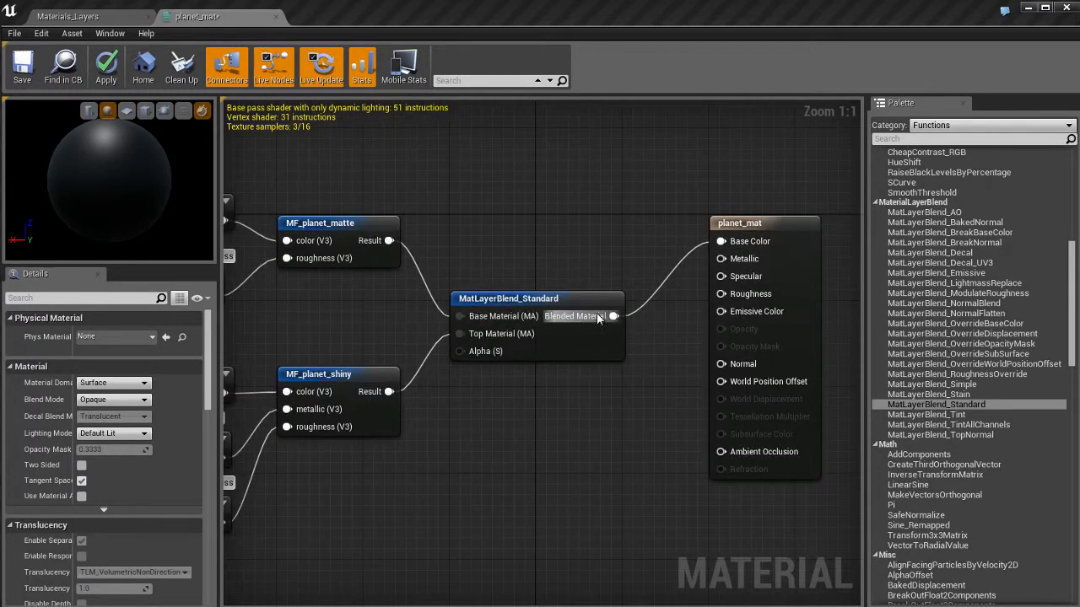
pyautogui.keyDown('alt'); pyautogui.click(614, 316); pyautogui.keyUp('alt')
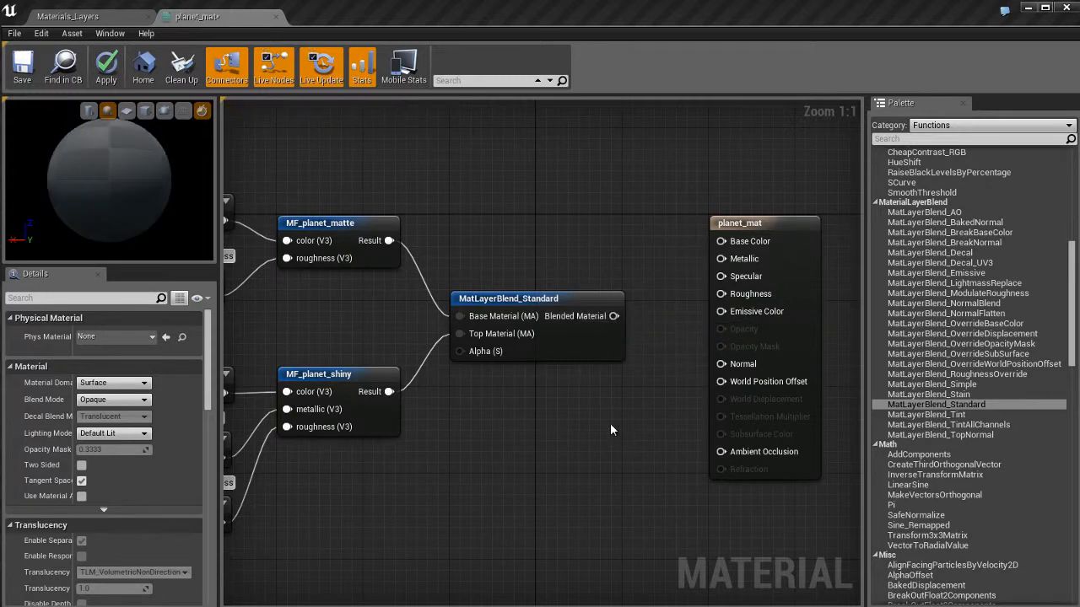
# Move the planet_mat node farther away from the MatLayerBlend_Standard node.
pyautogui.moveTo(609, 427); pyautogui.dragTo(532, 427, button='right')
pyautogui.moveTo(718, 237); pyautogui.dragTo(792, 257)
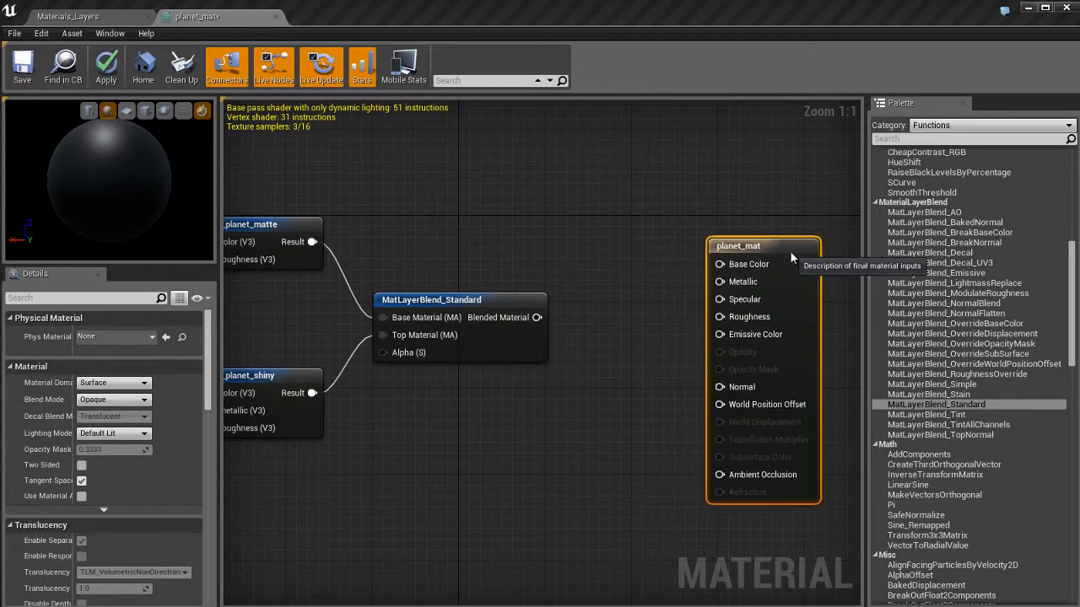
pyautogui.moveTo(791, 257); pyautogui.dragTo(705, 253, button='right')
pyautogui.moveTo(691, 243)
pyautogui.mouseDown()
pyautogui.moveTo(778, 243)
pyautogui.moveTo(711, 242)
pyautogui.mouseUp()
pyautogui.moveTo(585, 288); pyautogui.dragTo(661, 274, button='right')
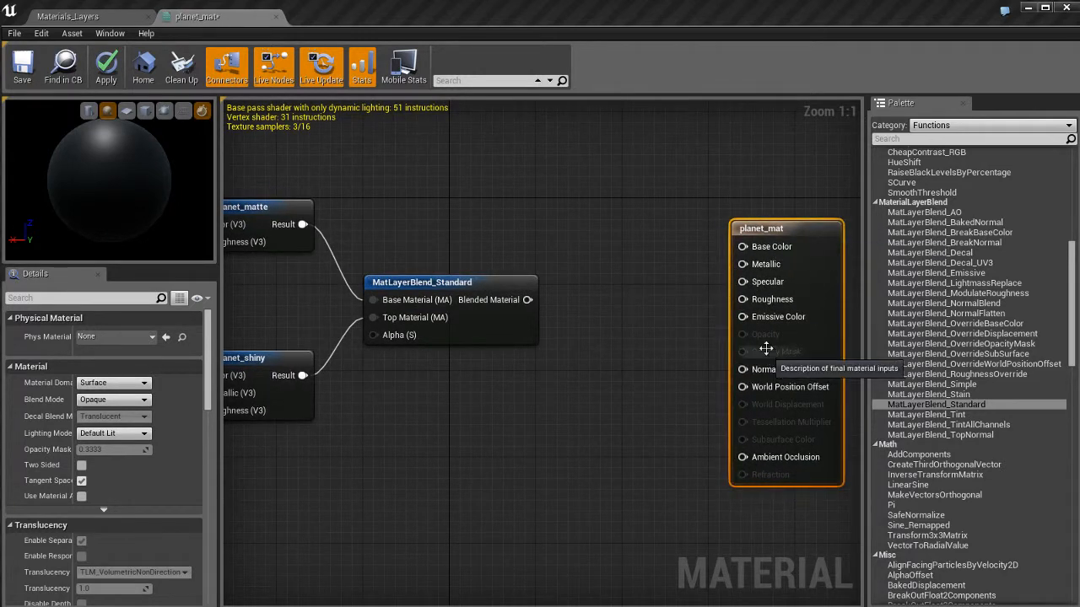
# Widen the material property labels until they are readable and enable Use Material Attributes for planet_mat.
pyautogui.click(639, 350)
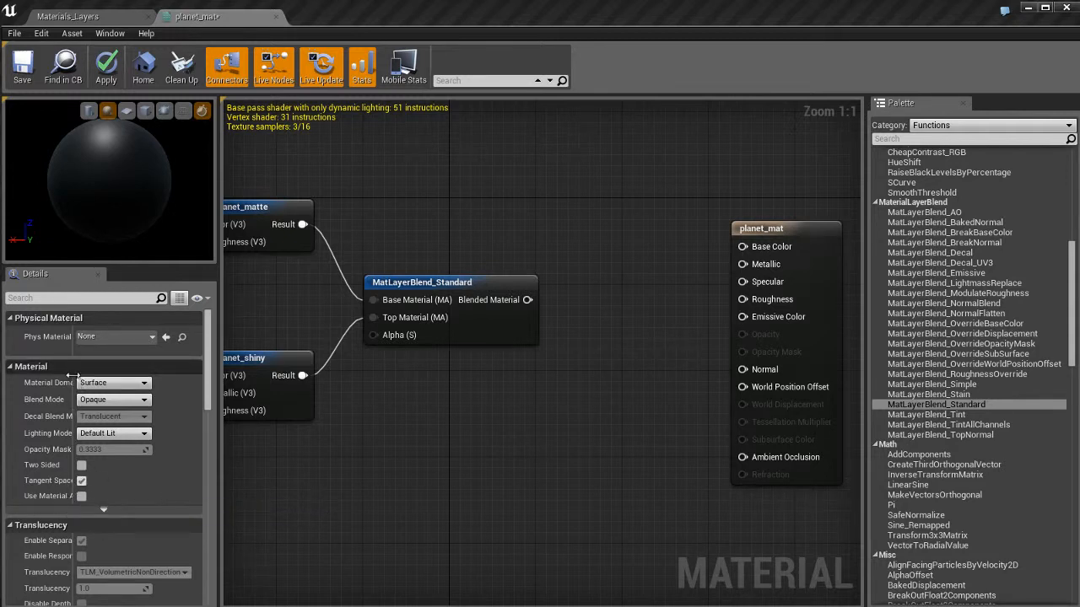
pyautogui.moveTo(74, 382); pyautogui.dragTo(112, 382)
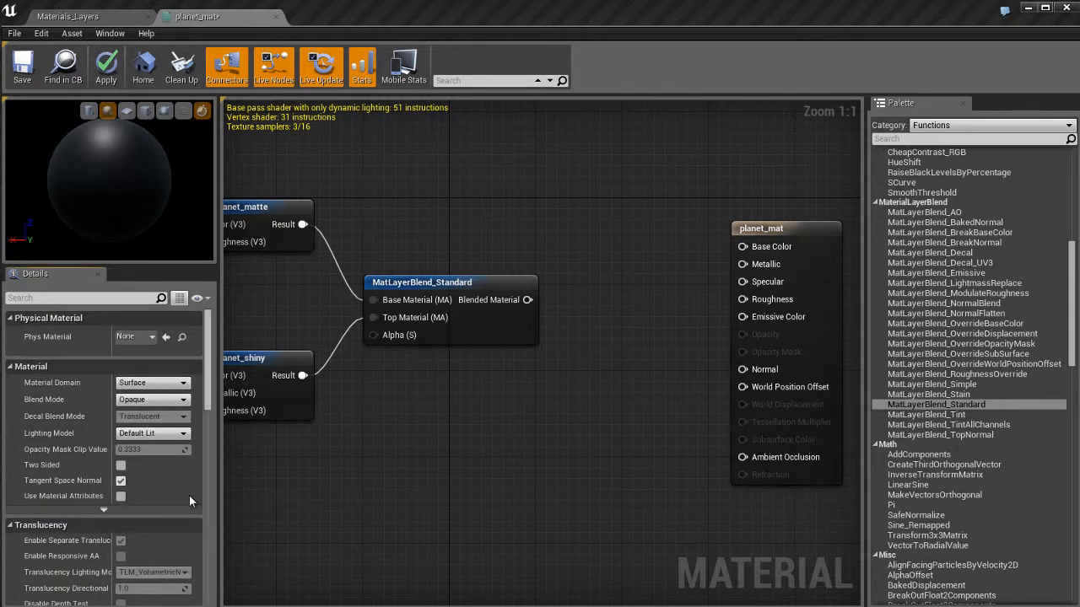
pyautogui.click(119, 499)
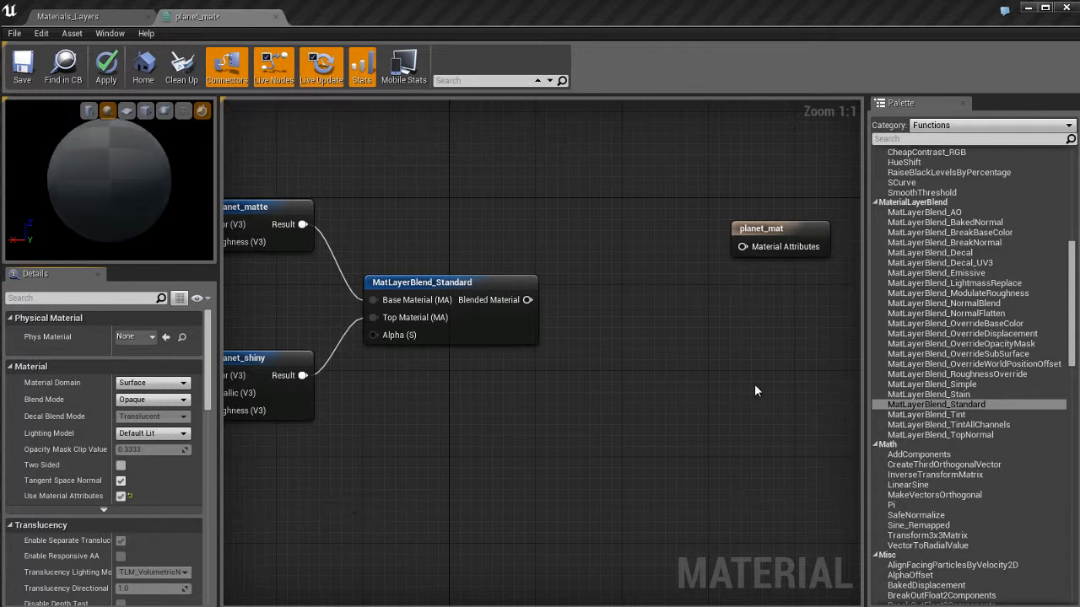
# Place planet_mat level with MatLayerBlend_Standard and connect Blended Material to its Material Attributes input.
pyautogui.click(792, 233)
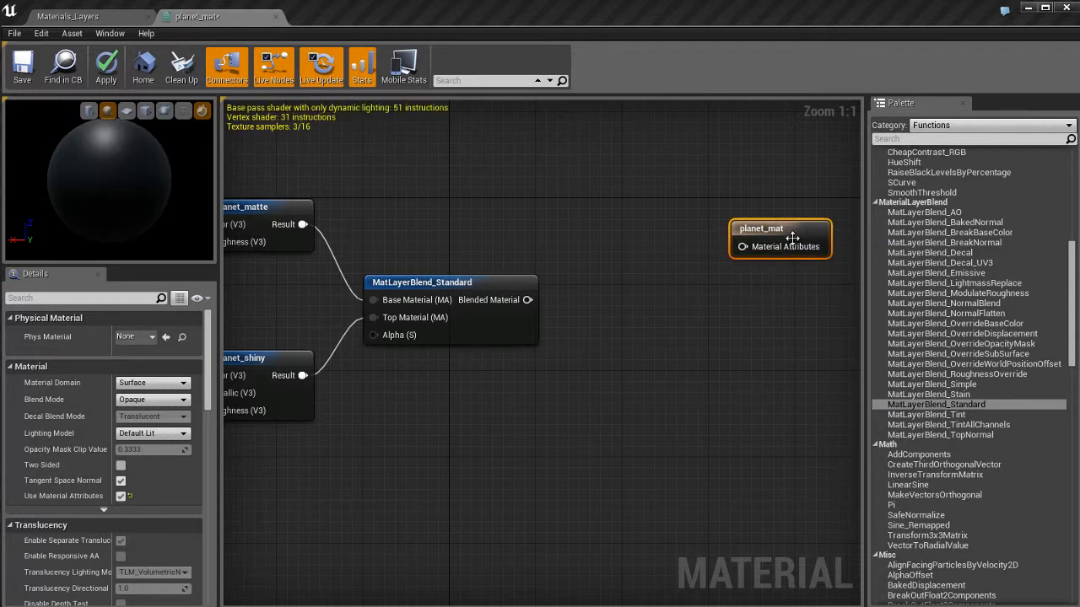
pyautogui.moveTo(790, 236); pyautogui.dragTo(734, 283)
pyautogui.moveTo(527, 299); pyautogui.dragTo(699, 300)
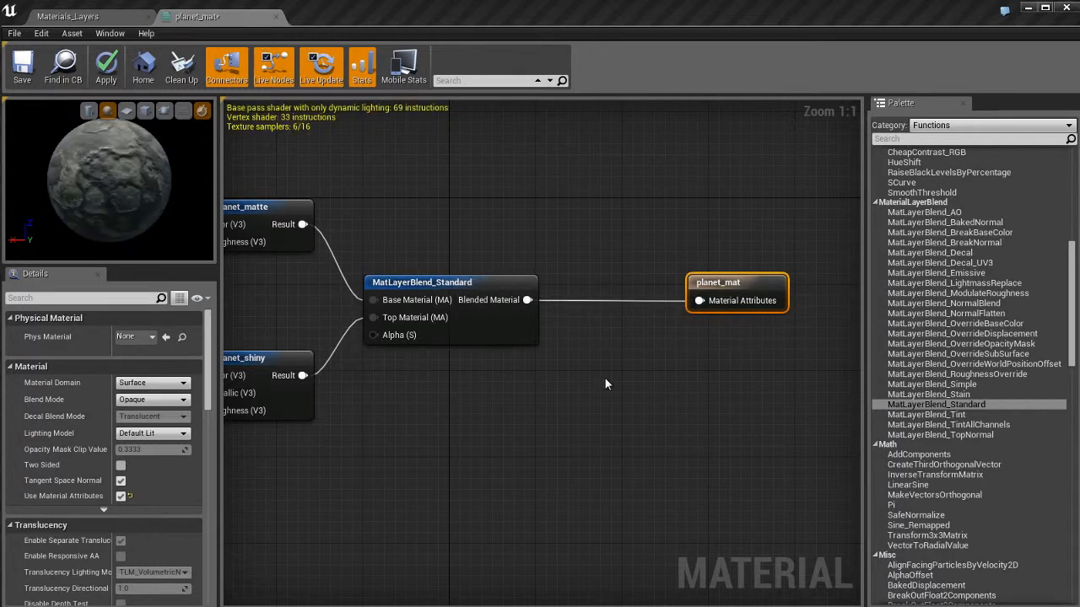
# Rotate the material preview sphere to inspect the surface and save the planet_mat changes.
pyautogui.moveTo(108, 183)
pyautogui.mouseDown()
pyautogui.moveTo(188, 210)
pyautogui.moveTo(515, 211)
pyautogui.moveTo(675, 190)
pyautogui.moveTo(604, 208)
pyautogui.moveTo(507, 199)
pyautogui.moveTo(378, 215)
pyautogui.moveTo(114, 174)
pyautogui.mouseUp()
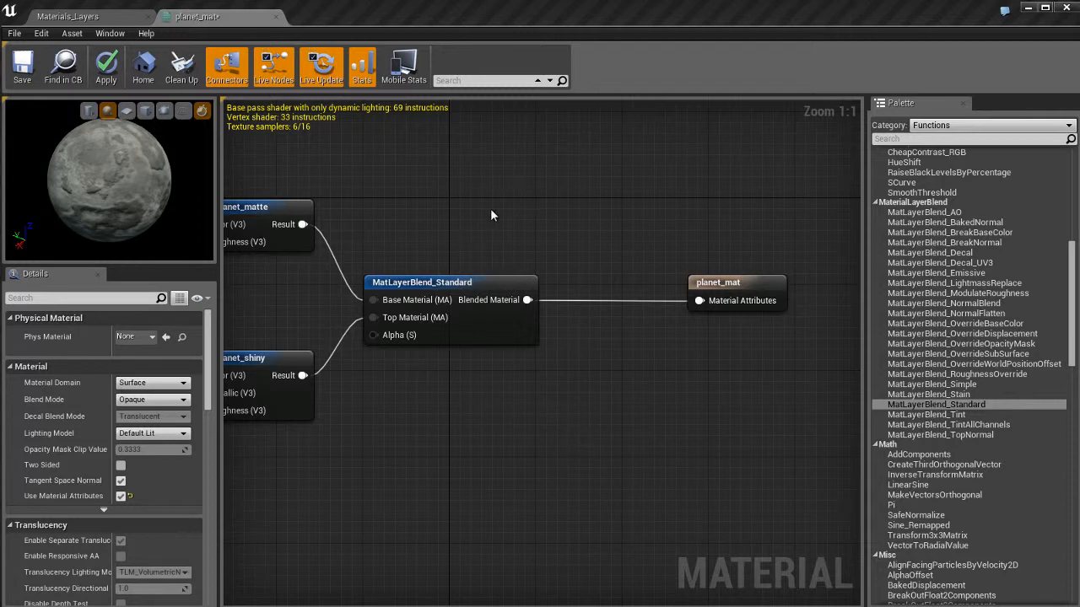
pyautogui.hotkey('ctrl', 's')
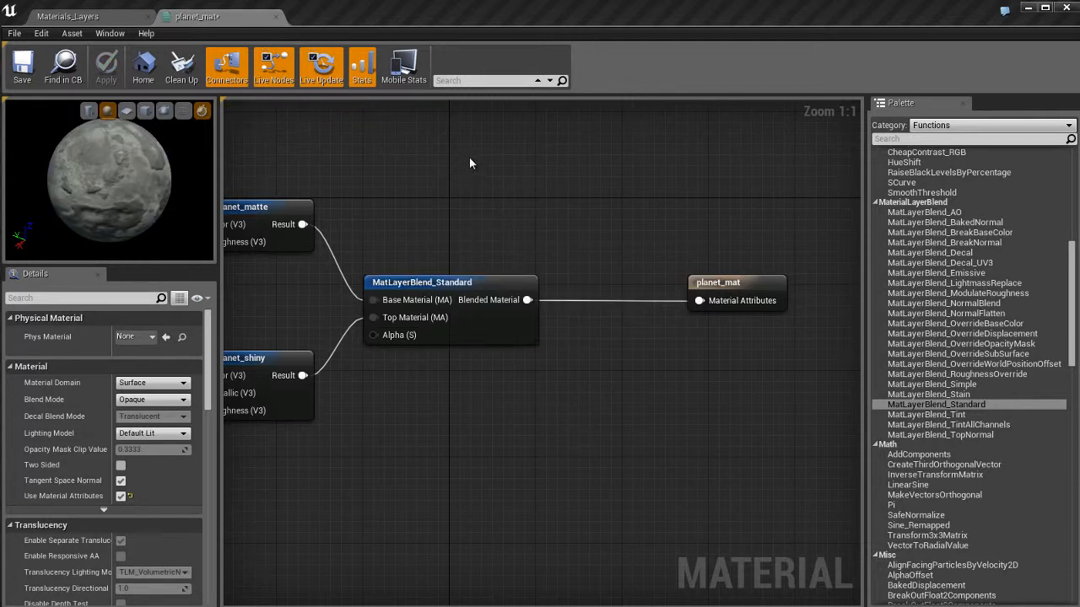
# In the Materials_Layers level, save the planet_mat asset from the MyMaterials folder and assign it to the planet sphere.
pyautogui.click(116, 18)
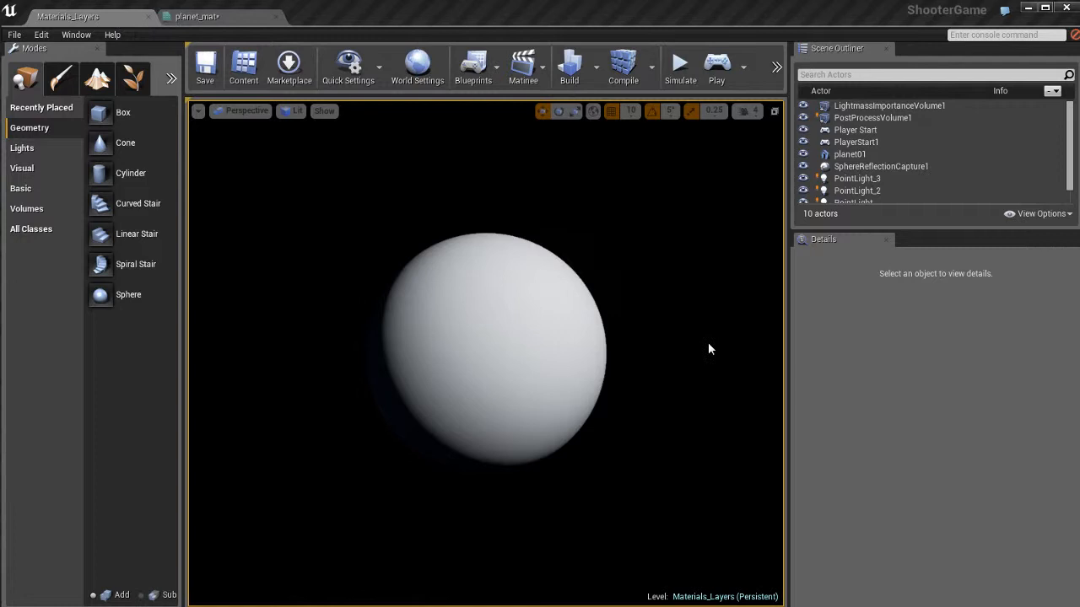
pyautogui.click(511, 326)
pyautogui.press('Escape')
pyautogui.hotkey('ctrl', 'shift', 'f')
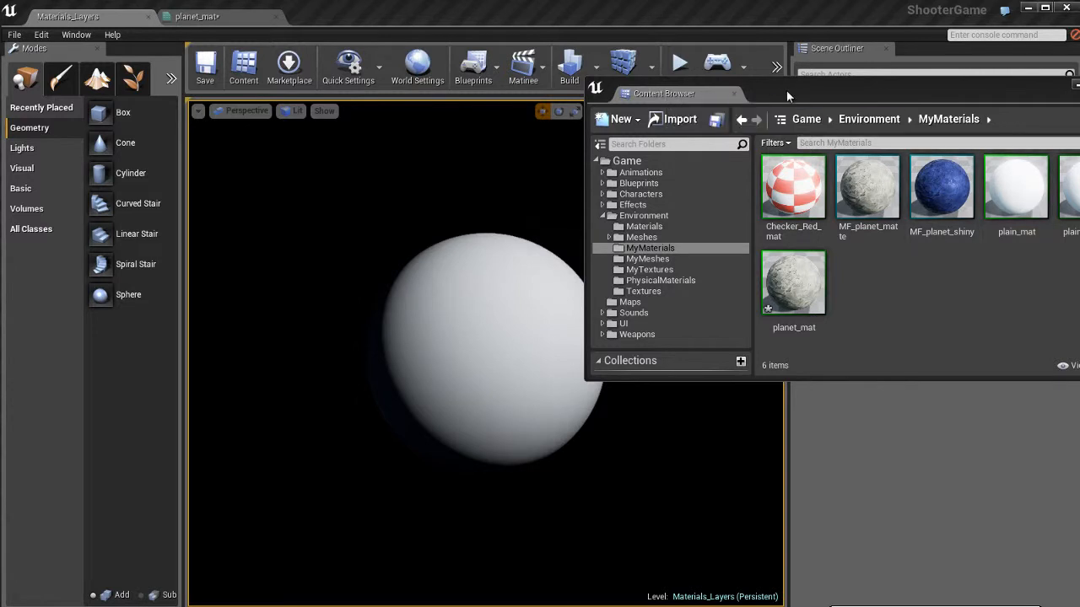
pyautogui.moveTo(786, 89); pyautogui.dragTo(797, 53)
pyautogui.click(818, 242)
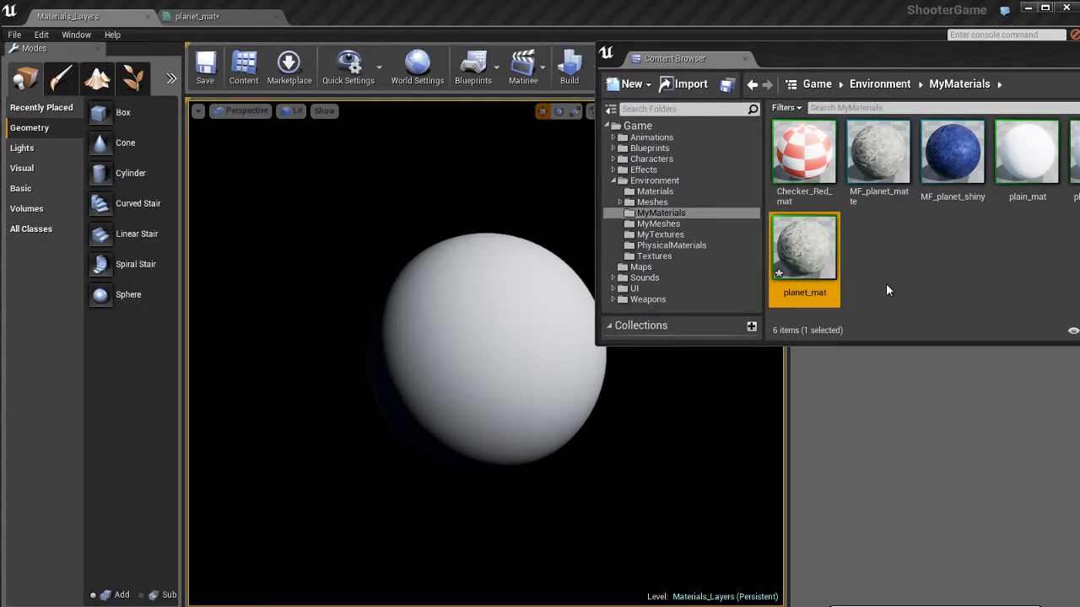
pyautogui.hotkey('ctrl', 's')
pyautogui.moveTo(811, 264); pyautogui.dragTo(497, 350)
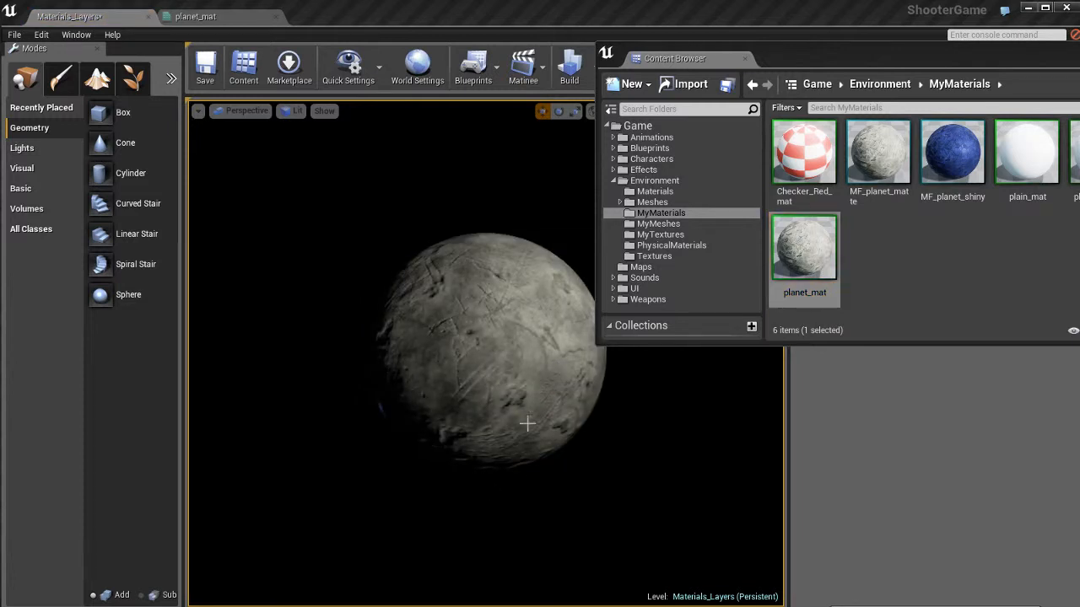
# Examine the planet's material surface in the level up close and from several angles.
pyautogui.moveTo(555, 406)
pyautogui.keyDown('alt'); pyautogui.mouseDown()
pyautogui.moveTo(530, 422)
pyautogui.moveTo(399, 422)
pyautogui.moveTo(546, 412)
pyautogui.mouseUp(); pyautogui.keyUp('alt')
pyautogui.scroll(3, 550, 413)
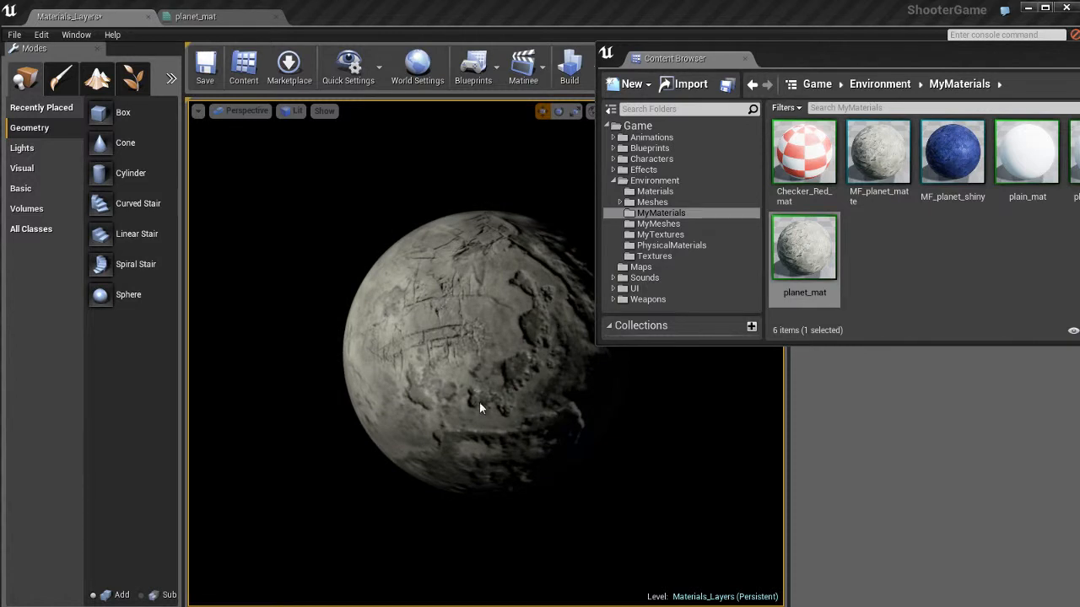
pyautogui.keyDown('alt'); pyautogui.moveTo(480, 402); pyautogui.dragTo(654, 422); pyautogui.keyUp('alt')
pyautogui.click(911, 247)
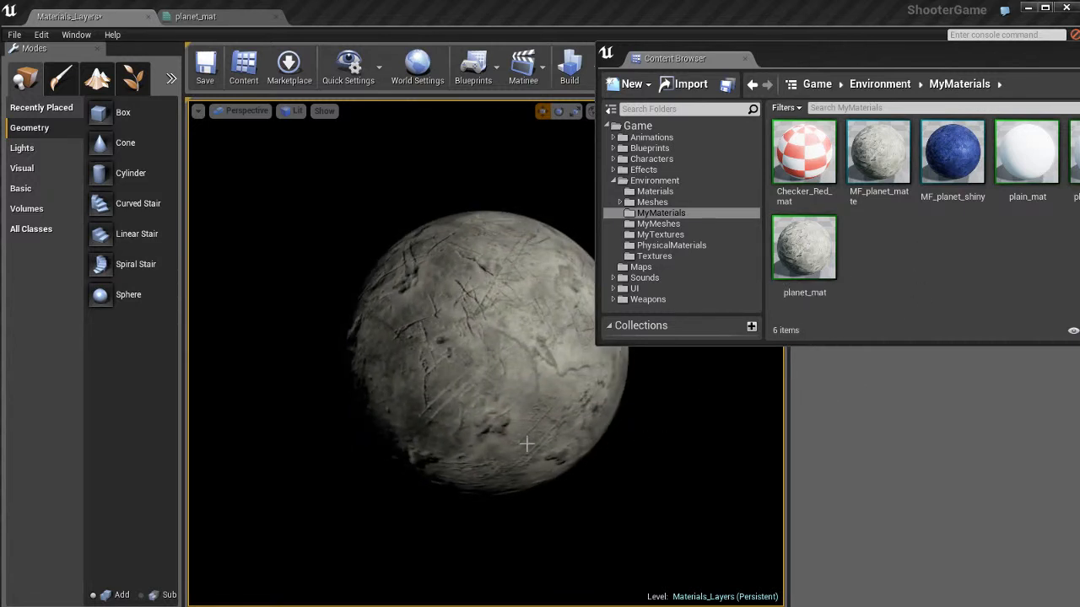
pyautogui.keyDown('alt'); pyautogui.moveTo(525, 444); pyautogui.dragTo(509, 416); pyautogui.keyUp('alt')
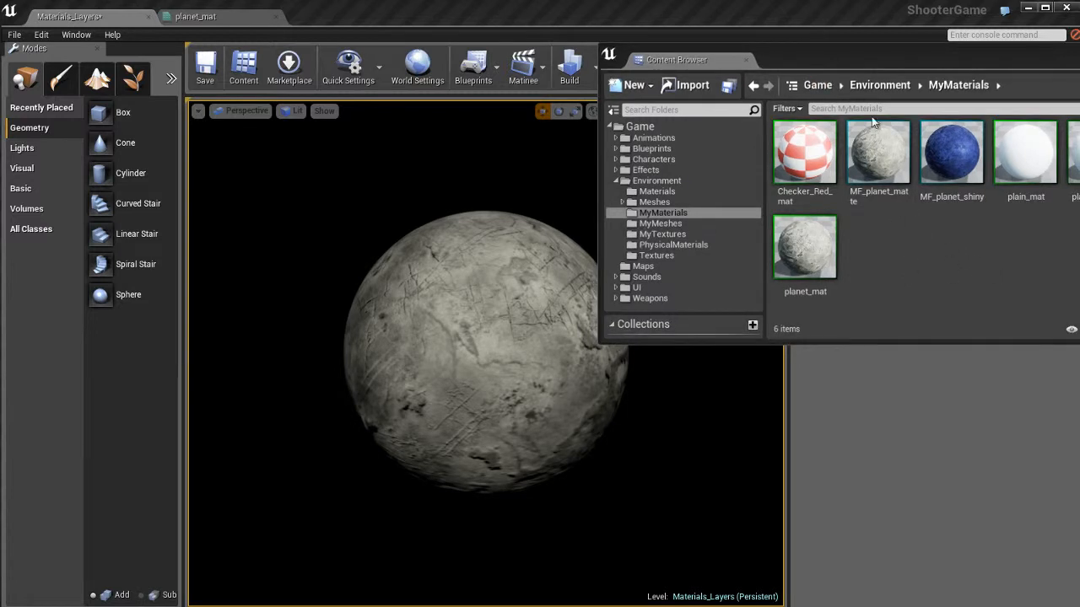
# Add the planet_curvature texture from the MyTextures folder to the planet_mat graph as a Texture Sample below MF_planet_shiny.
pyautogui.click(232, 18)
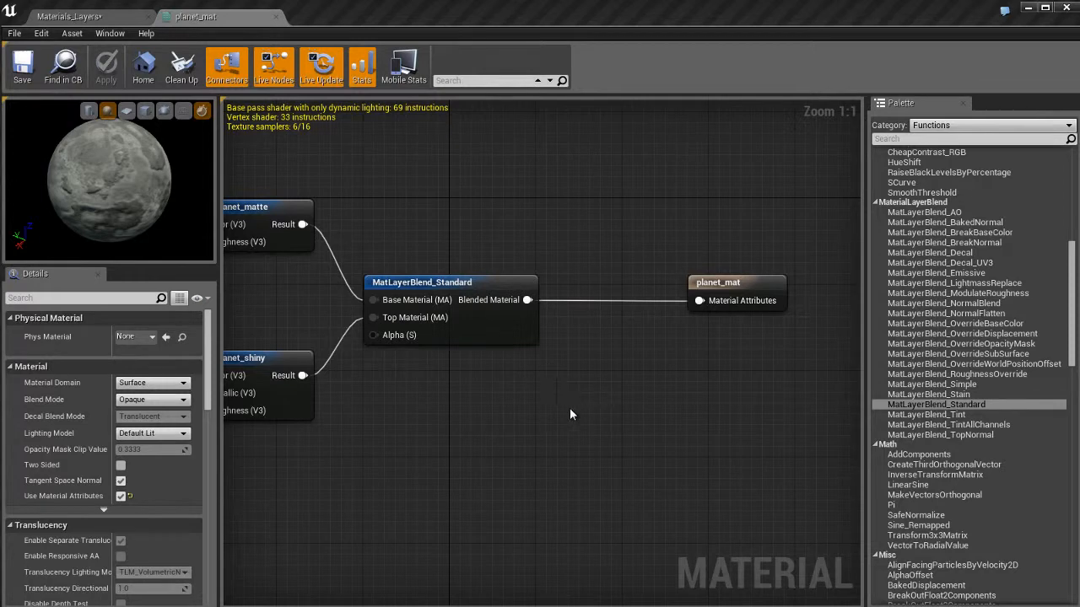
pyautogui.moveTo(432, 410); pyautogui.dragTo(643, 372, button='right')
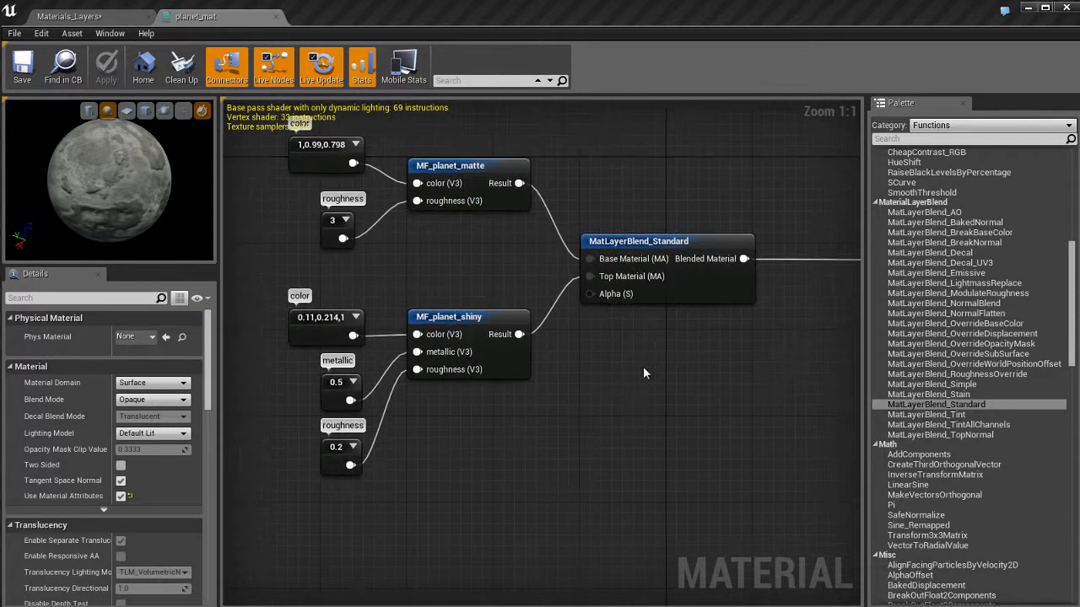
pyautogui.moveTo(608, 426); pyautogui.dragTo(611, 407, button='right')
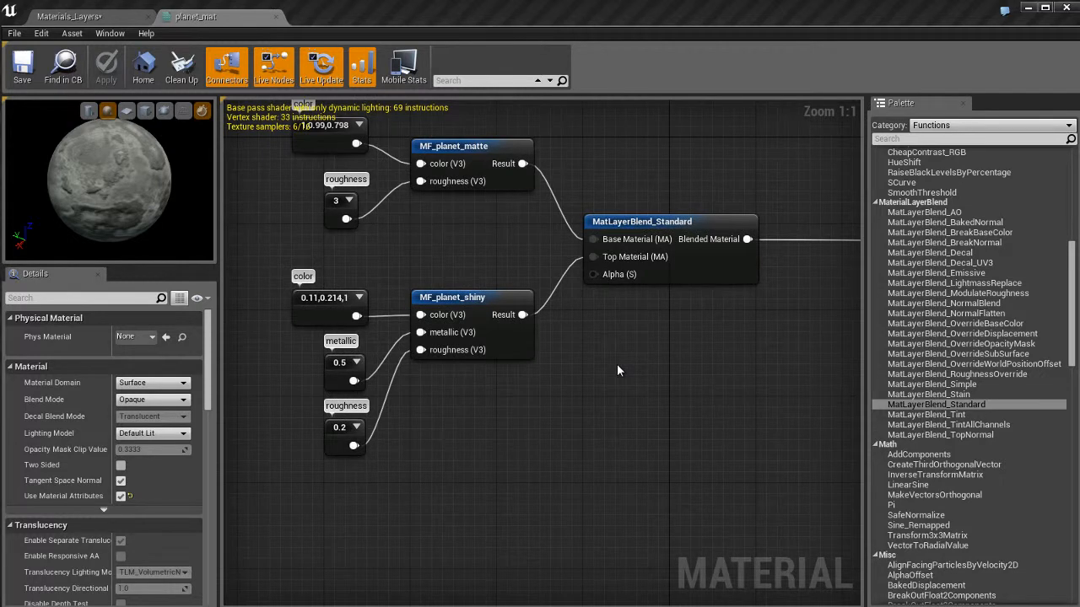
pyautogui.hotkey('ctrl', 'shift', 'f')
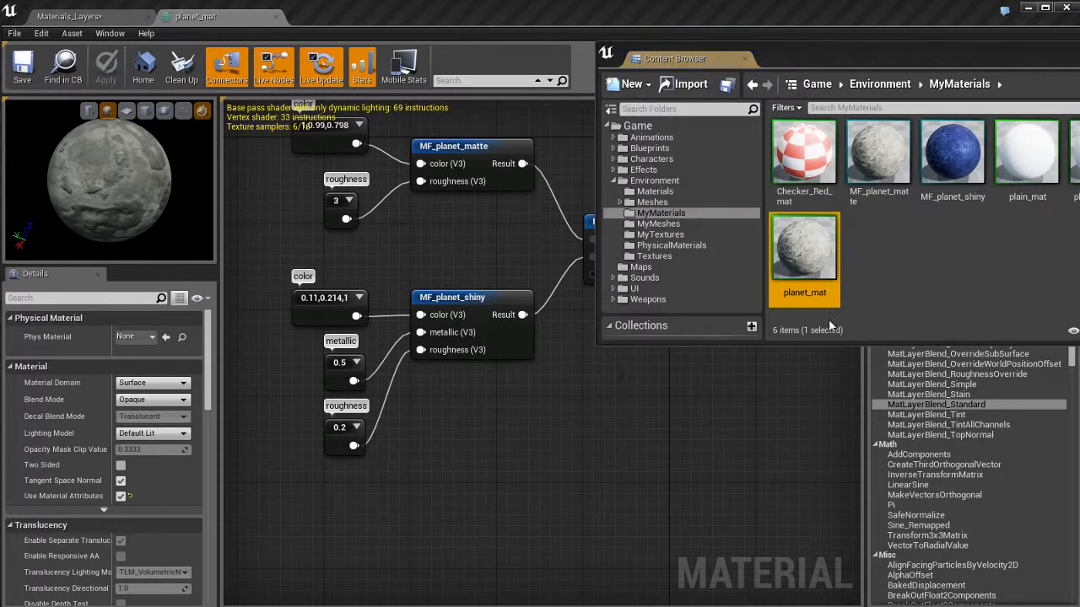
pyautogui.click(661, 234)
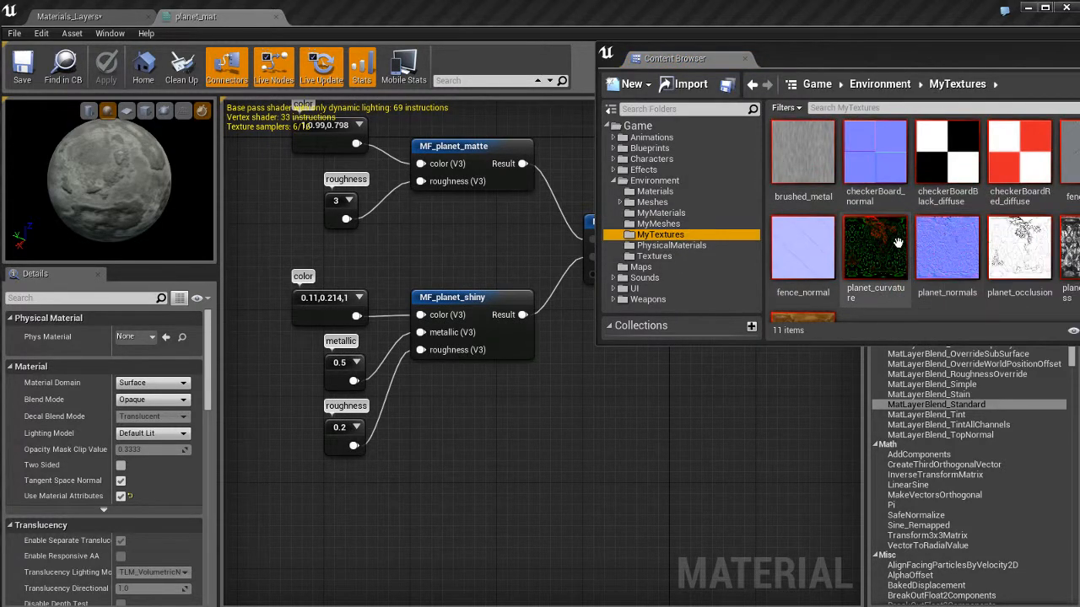
pyautogui.scroll(-1, 867, 193)
pyautogui.moveTo(867, 193); pyautogui.dragTo(494, 452)
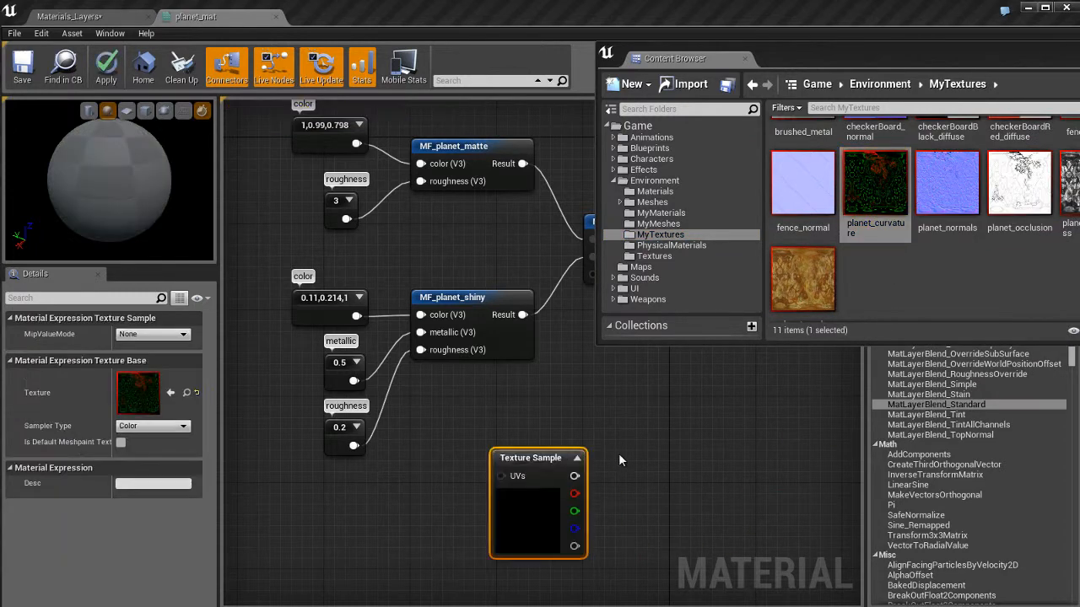
pyautogui.click(1079, 52)
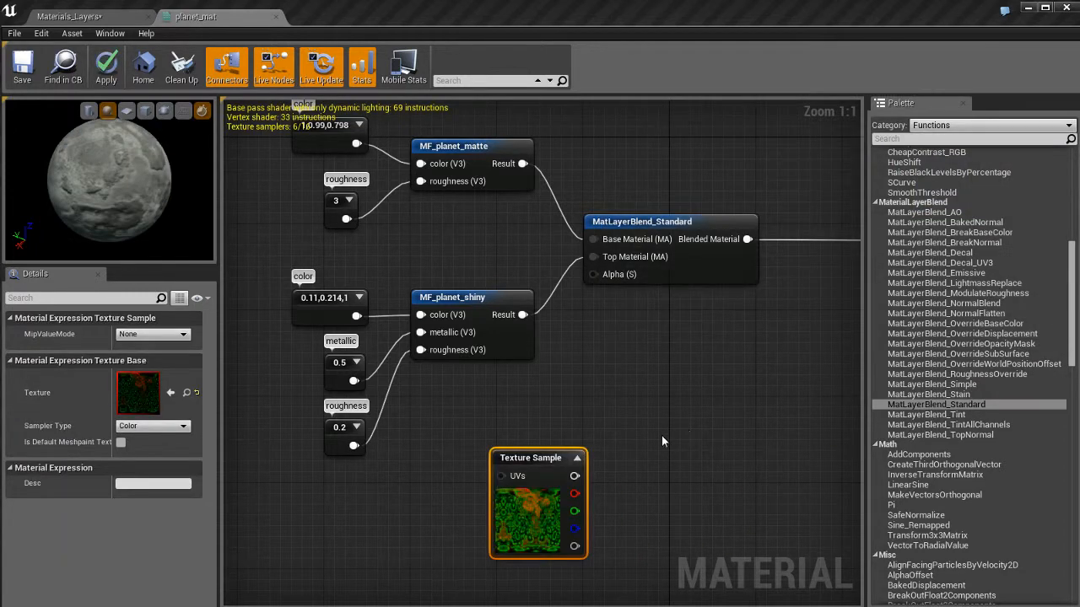
# Open the planet_curvature texture and isolate its red channel for viewing, with green and blue switched off.
pyautogui.doubleClick(139, 395)
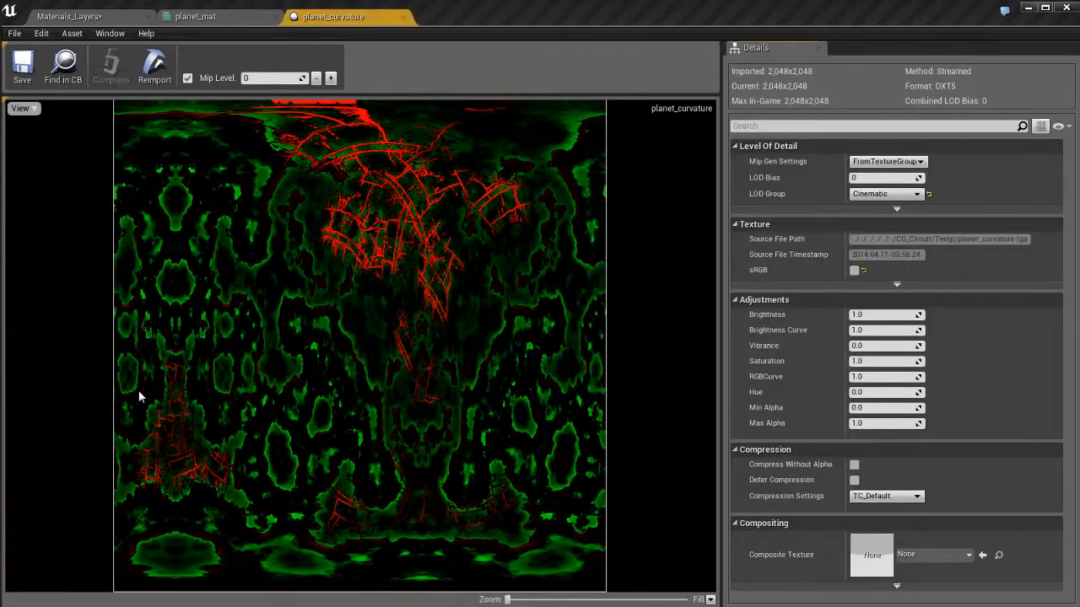
pyautogui.click(28, 112)
pyautogui.click(37, 135)
pyautogui.click(21, 109)
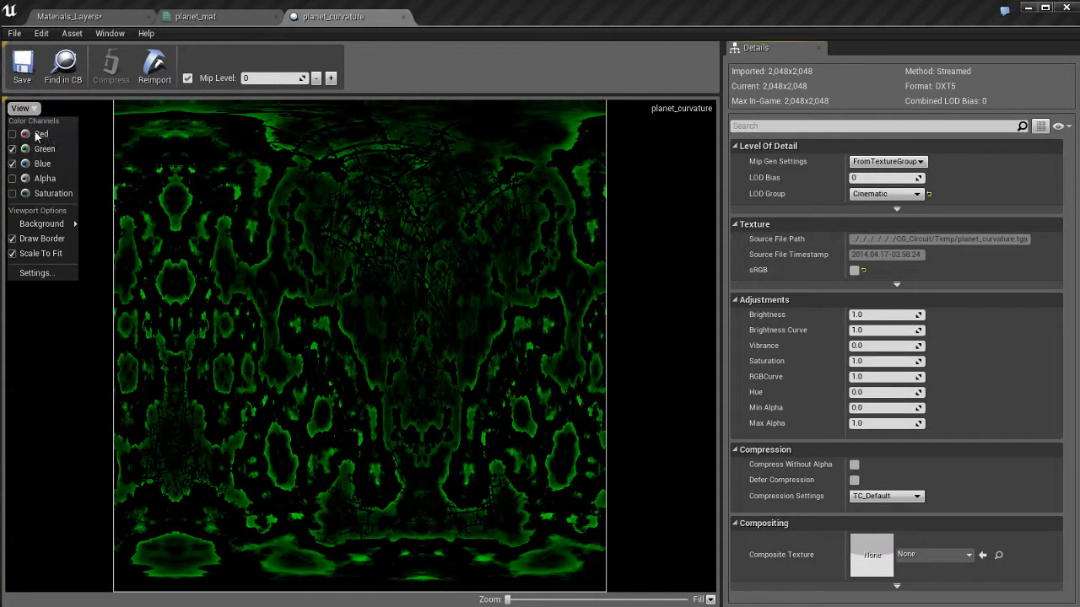
pyautogui.click(38, 148)
pyautogui.click(21, 109)
pyautogui.click(38, 163)
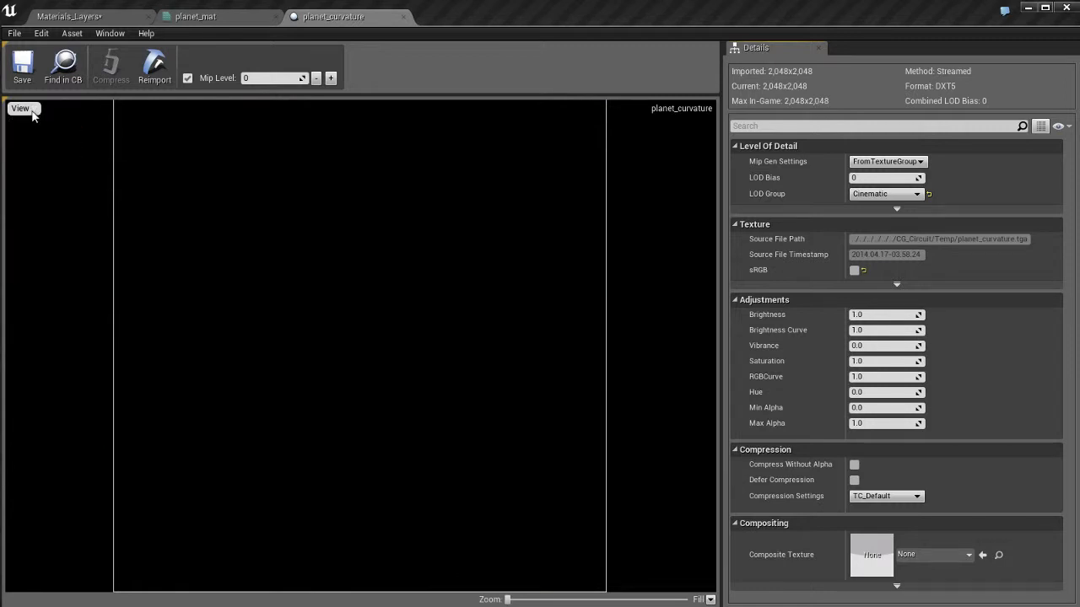
pyautogui.click(29, 111)
pyautogui.click(38, 133)
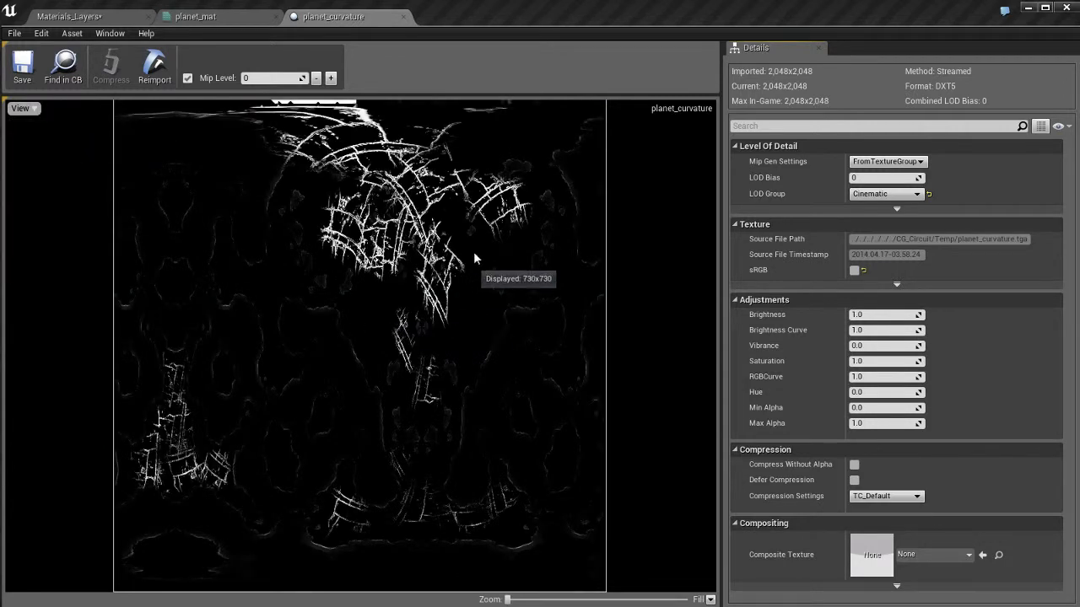
# Isolate the green channel of the planet_curvature texture for viewing by switching red off and green on.
pyautogui.click(24, 108)
pyautogui.click(32, 111)
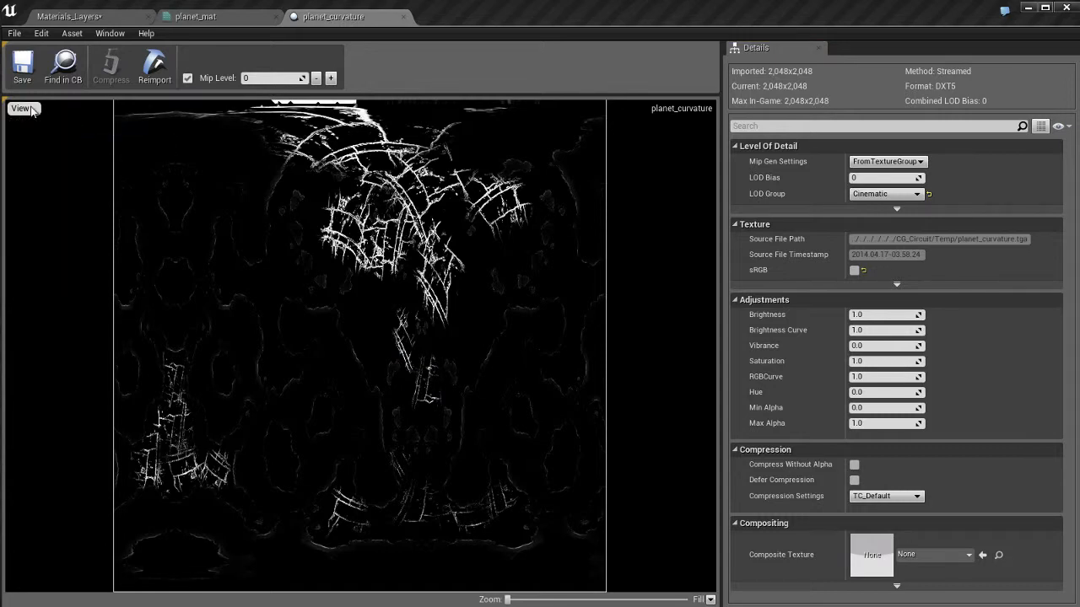
pyautogui.click(31, 112)
pyautogui.click(38, 133)
pyautogui.click(24, 109)
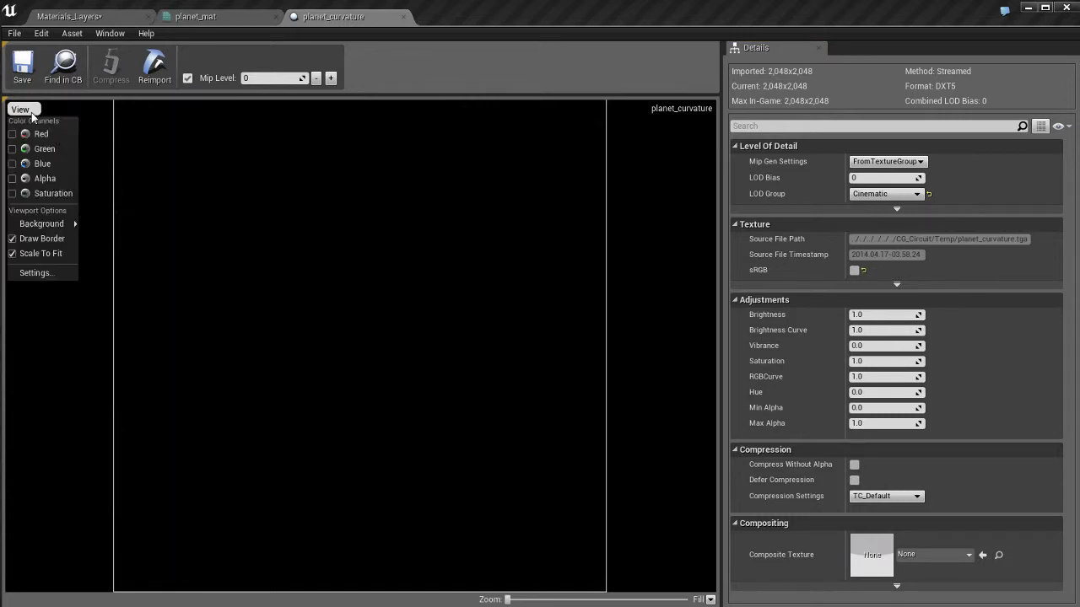
pyautogui.click(43, 149)
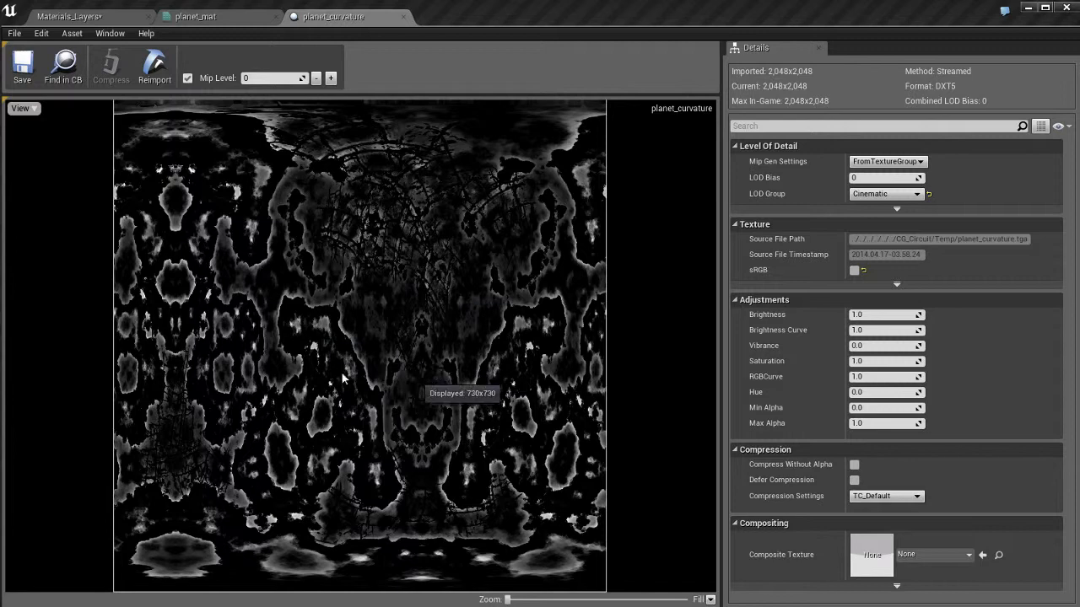
# Show the red channel together with green in the planet_curvature texture, and close the texture.
pyautogui.click(21, 108)
pyautogui.click(36, 134)
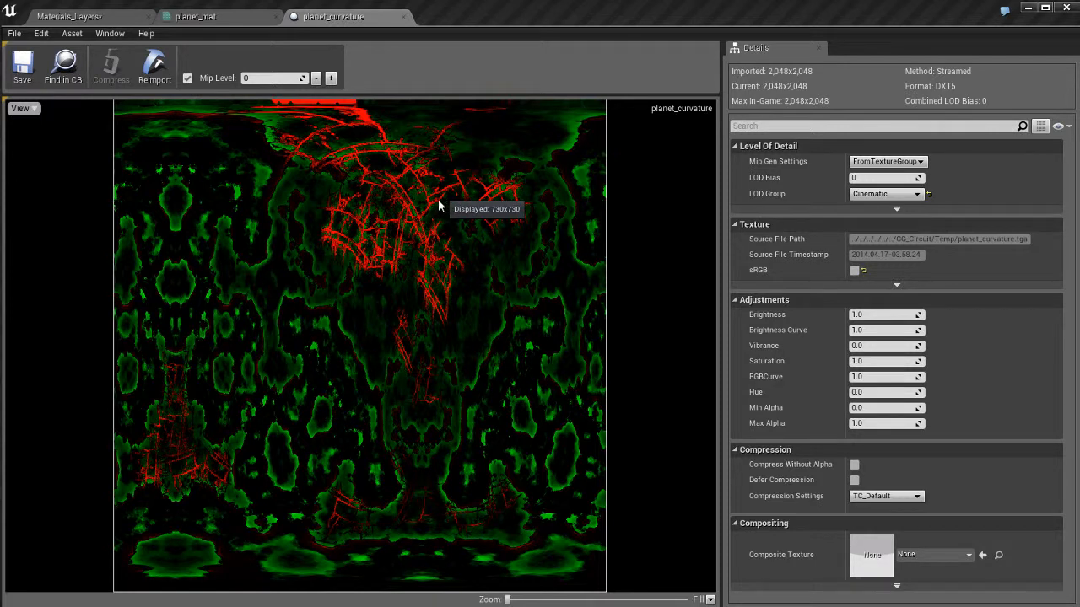
pyautogui.middleClick(369, 18)
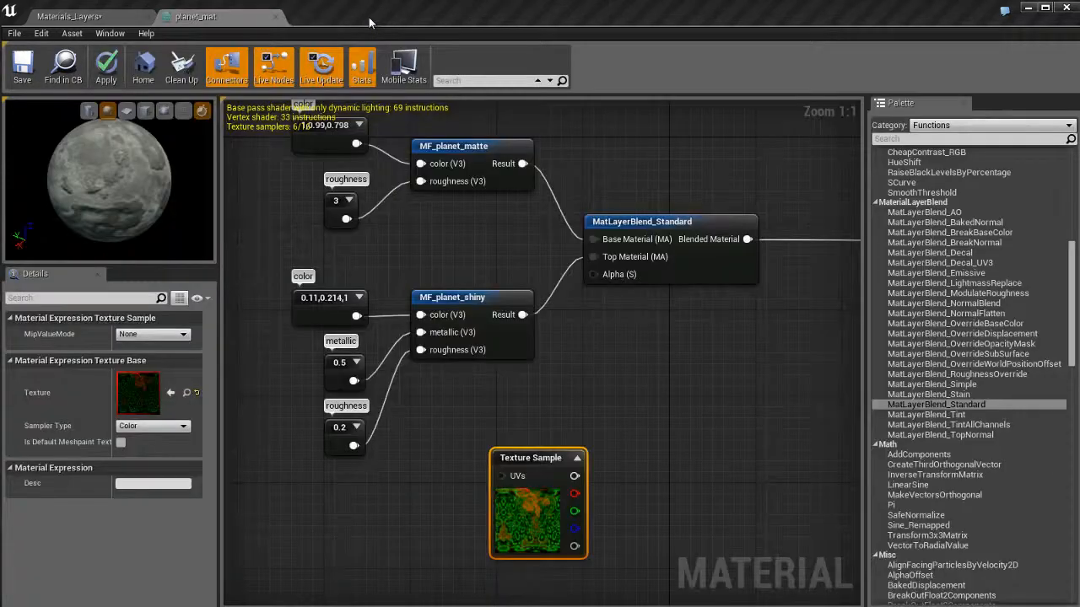
# Reposition the Texture Sample below MF_planet_shiny, connect its red output to the Alpha input of MatLayerBlend_Standard, and apply the material.
pyautogui.click(617, 439)
pyautogui.moveTo(536, 458); pyautogui.dragTo(487, 458)
pyautogui.click(640, 501)
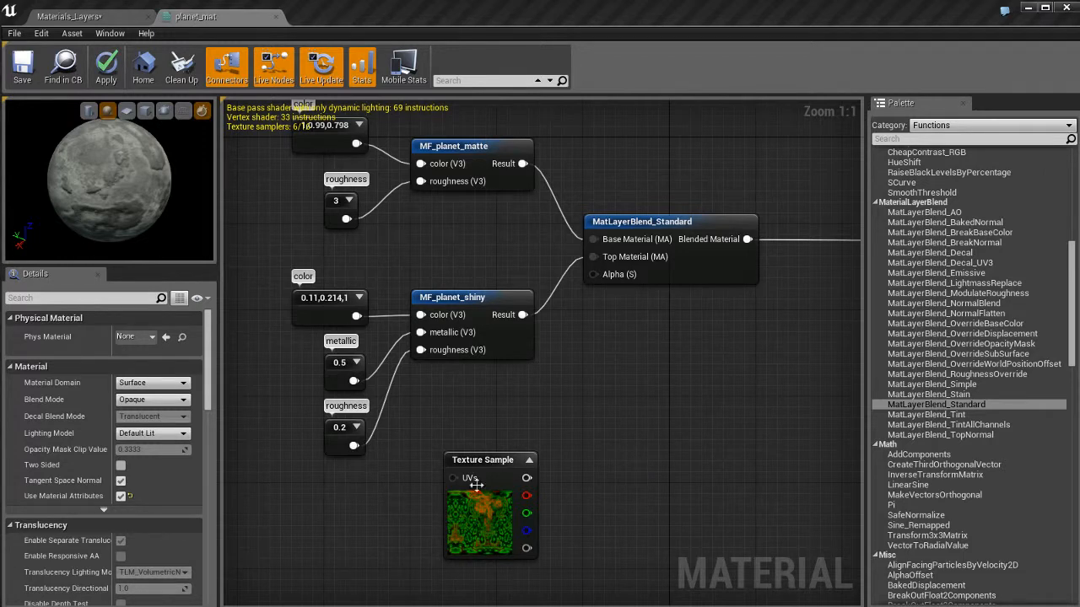
pyautogui.moveTo(495, 459); pyautogui.dragTo(460, 458)
pyautogui.click(627, 487)
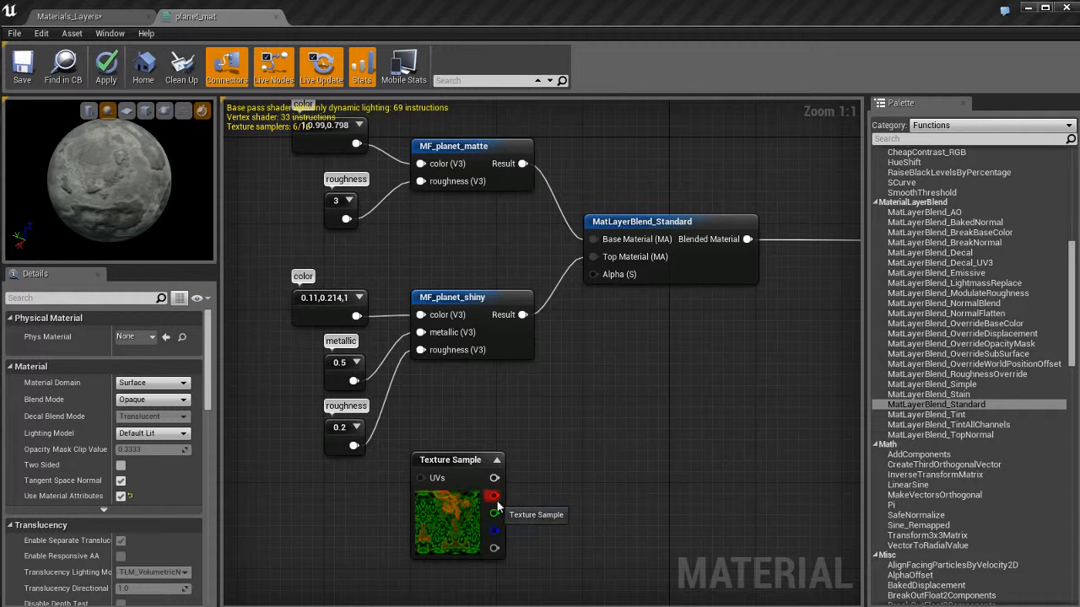
pyautogui.moveTo(494, 497); pyautogui.dragTo(622, 276)
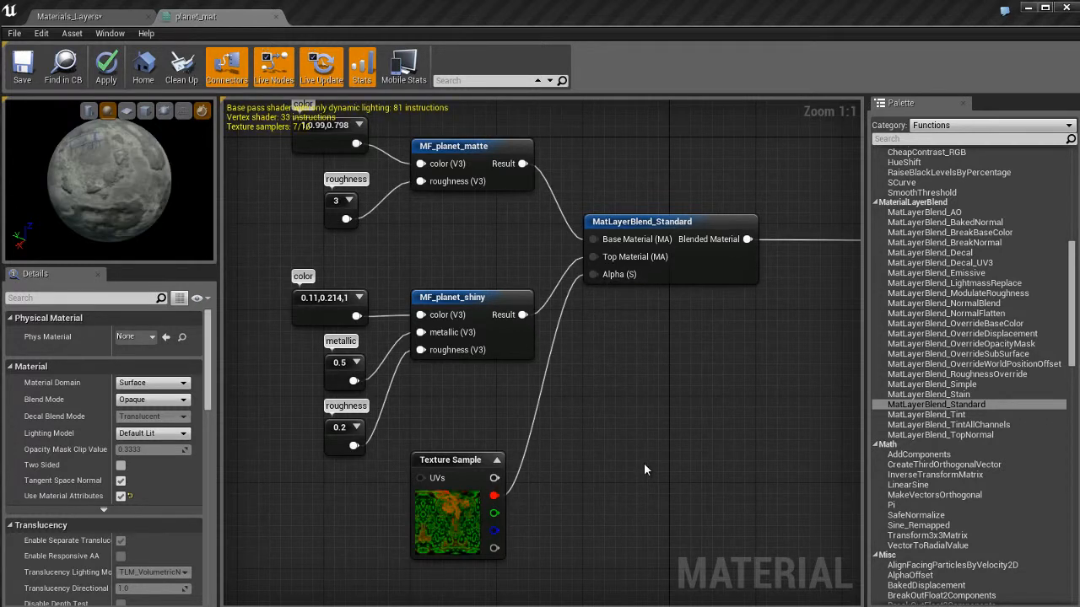
pyautogui.click(105, 68)
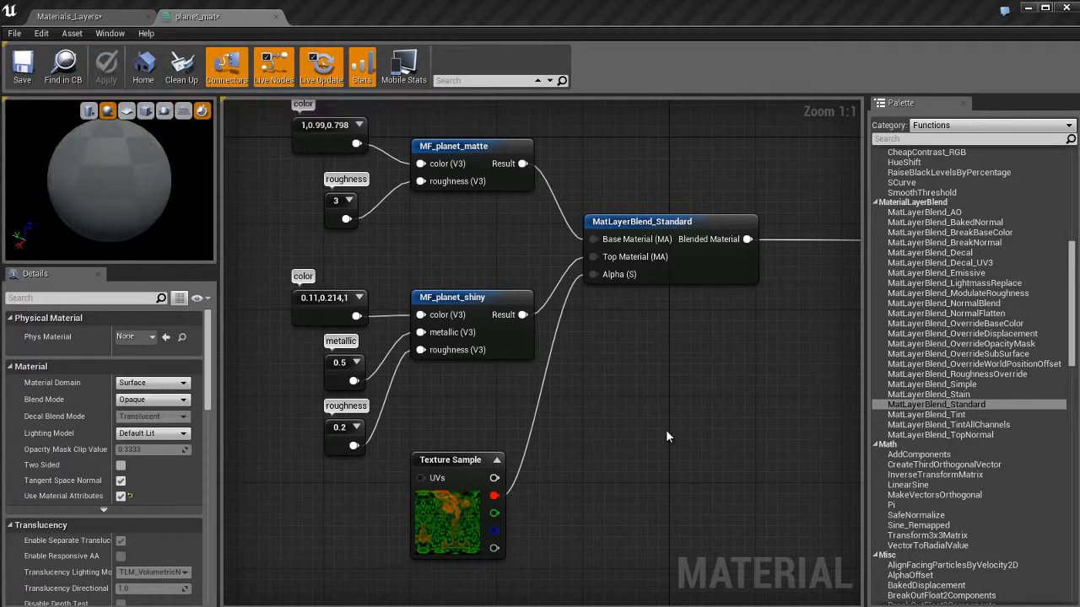
# Inspect the masked material blend on the planet in the Materials_Layers level from a closer, rotated view.
pyautogui.click(132, 12)
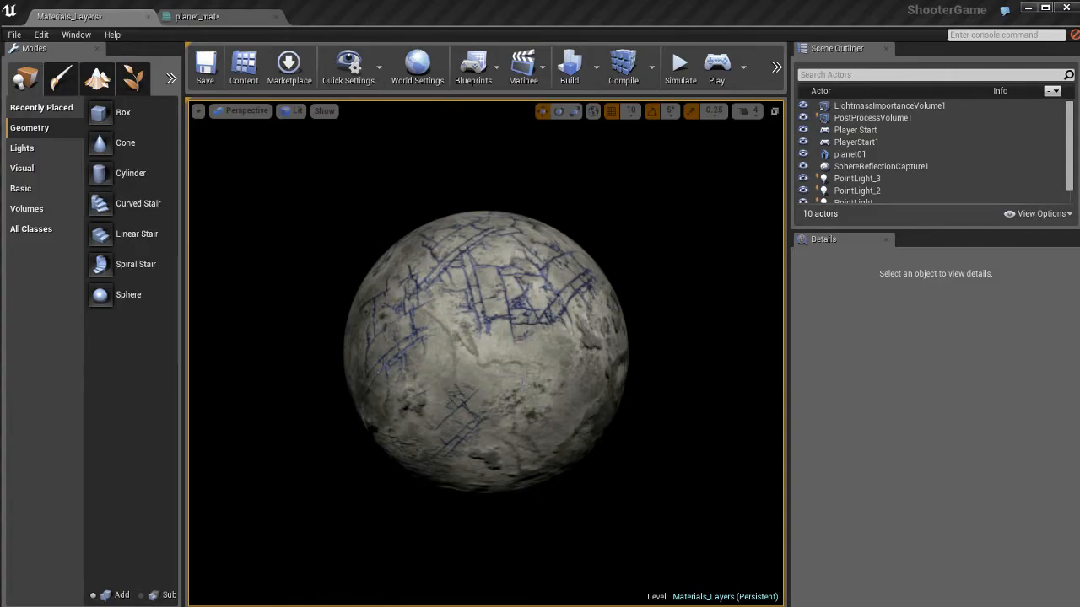
pyautogui.scroll(6, 545, 376)
pyautogui.scroll(-4, 541, 375)
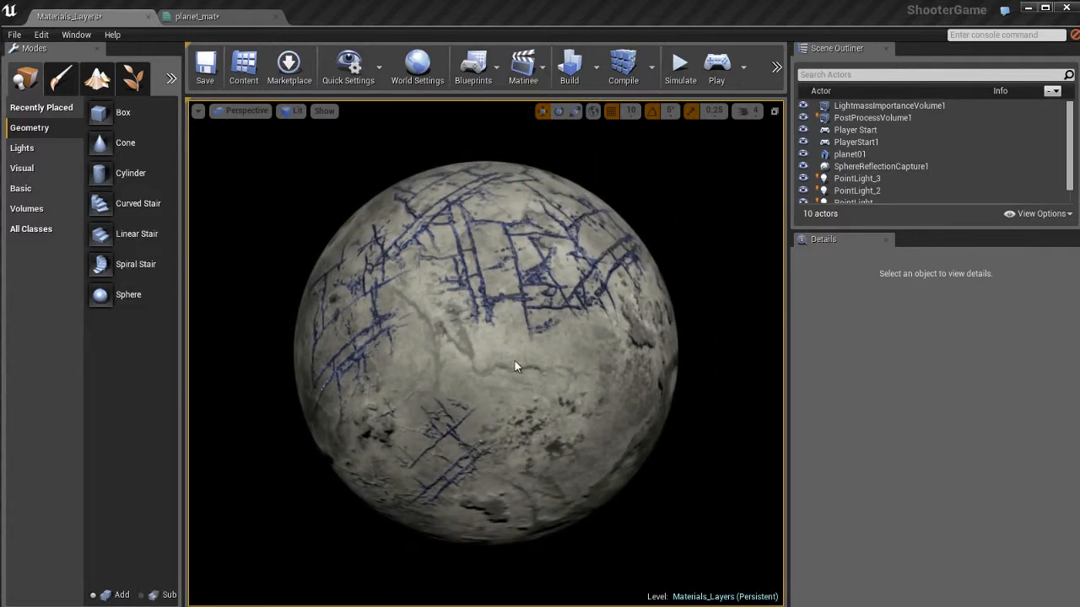
pyautogui.keyDown('alt'); pyautogui.moveTo(512, 362); pyautogui.dragTo(532, 350); pyautogui.keyUp('alt')
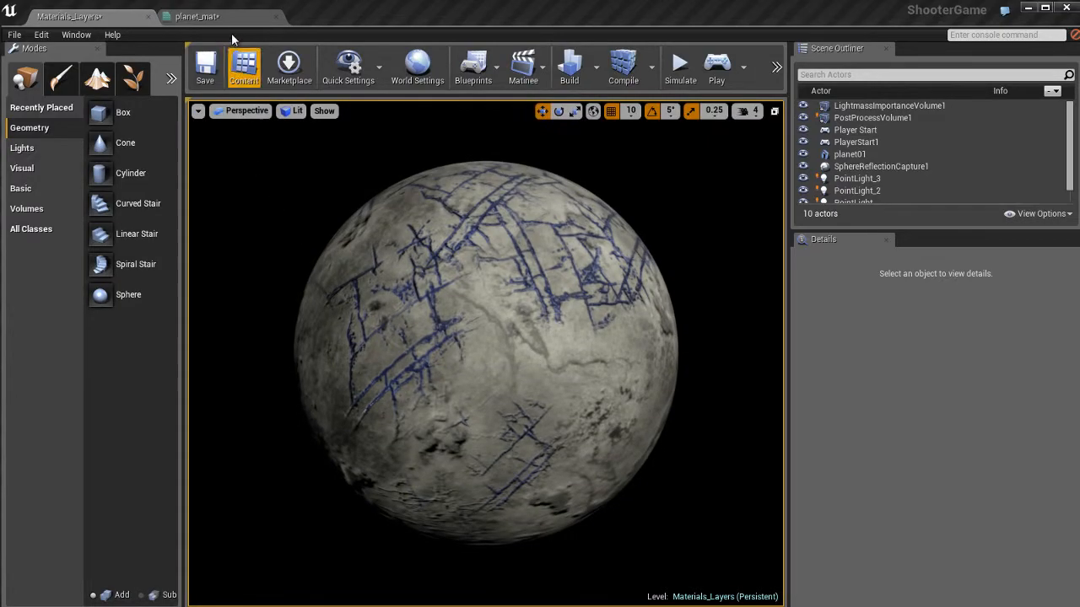
# In the planet_mat graph, move the Texture Sample farther from MatLayerBlend_Standard to make room for another node.
pyautogui.click(232, 17)
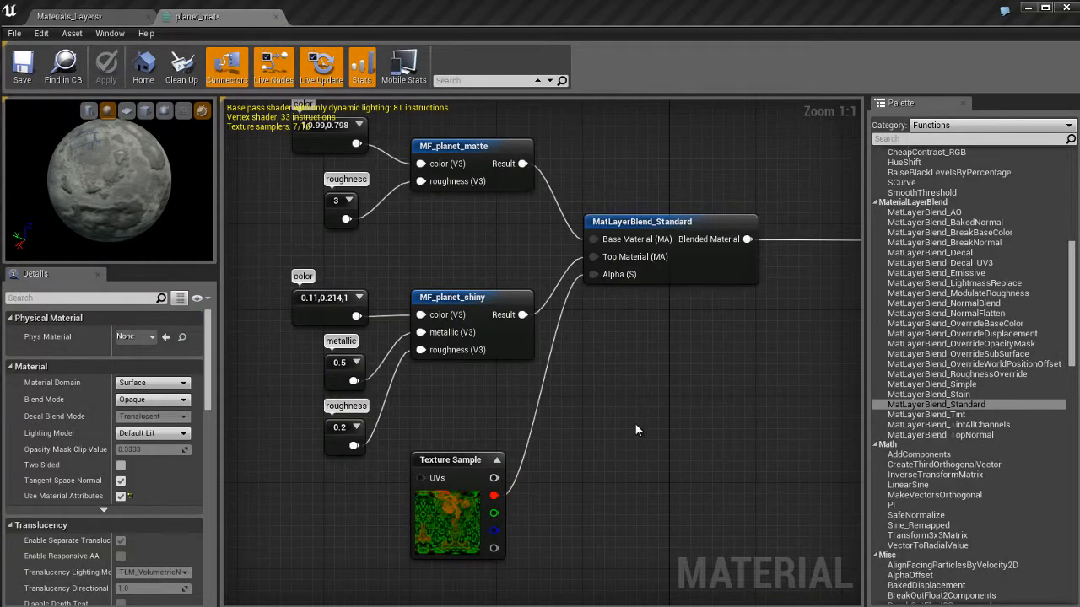
pyautogui.moveTo(634, 422)
pyautogui.mouseDown(button='right')
pyautogui.moveTo(684, 435)
pyautogui.moveTo(640, 435)
pyautogui.mouseUp(button='right')
pyautogui.click(493, 523)
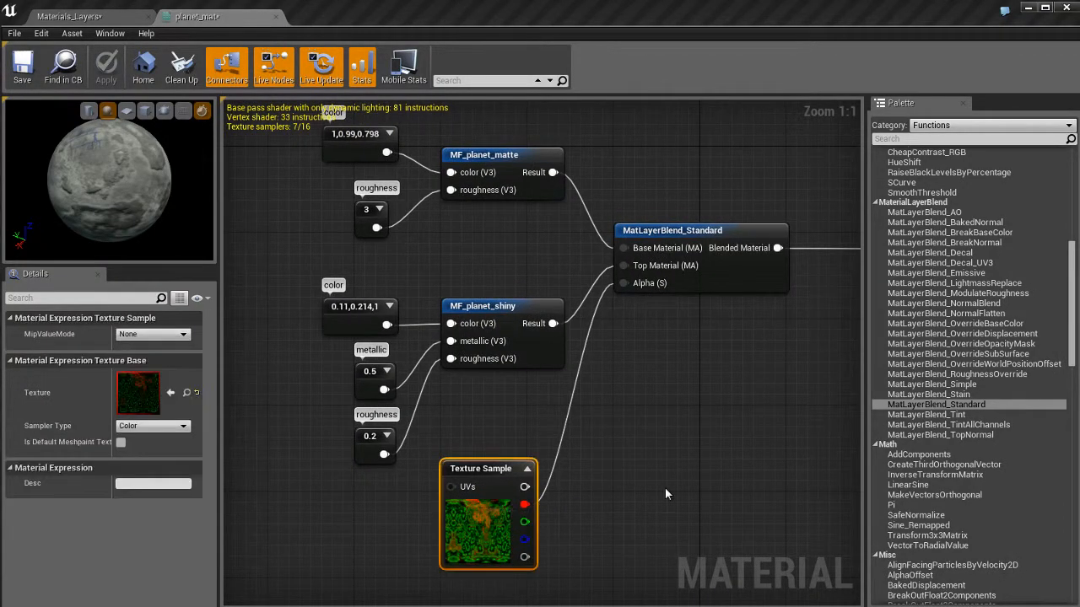
pyautogui.moveTo(664, 488); pyautogui.dragTo(619, 468, button='right')
pyautogui.click(619, 468)
pyautogui.moveTo(447, 459); pyautogui.dragTo(382, 473)
pyautogui.click(556, 504)
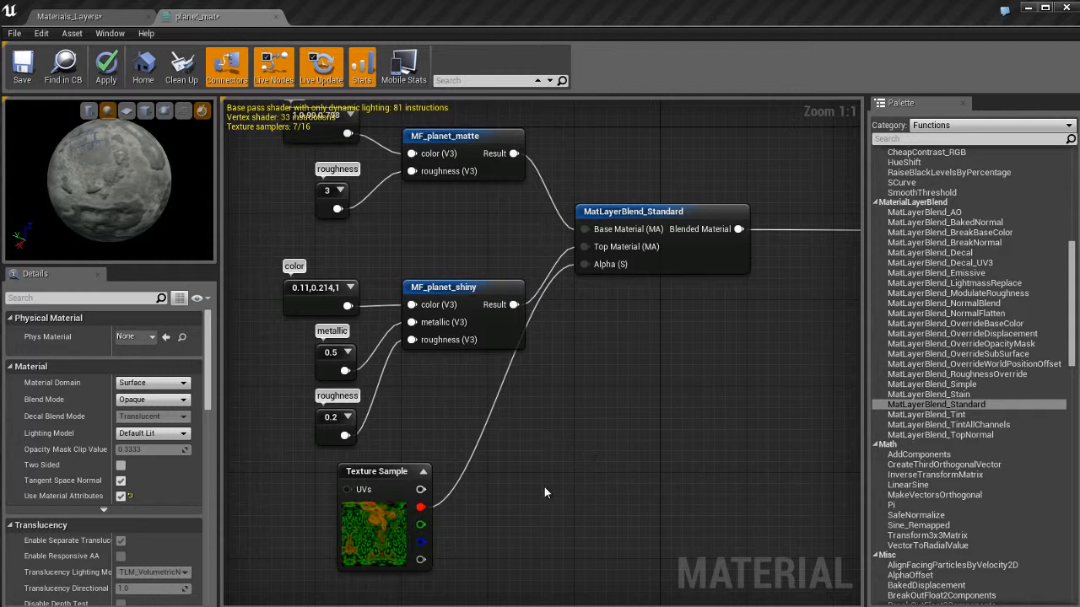
# Add a ComponentMask node fed by the Texture Sample's red output, place it beside the sample, and limit it to the R channel.
pyautogui.moveTo(420, 507); pyautogui.dragTo(572, 445)
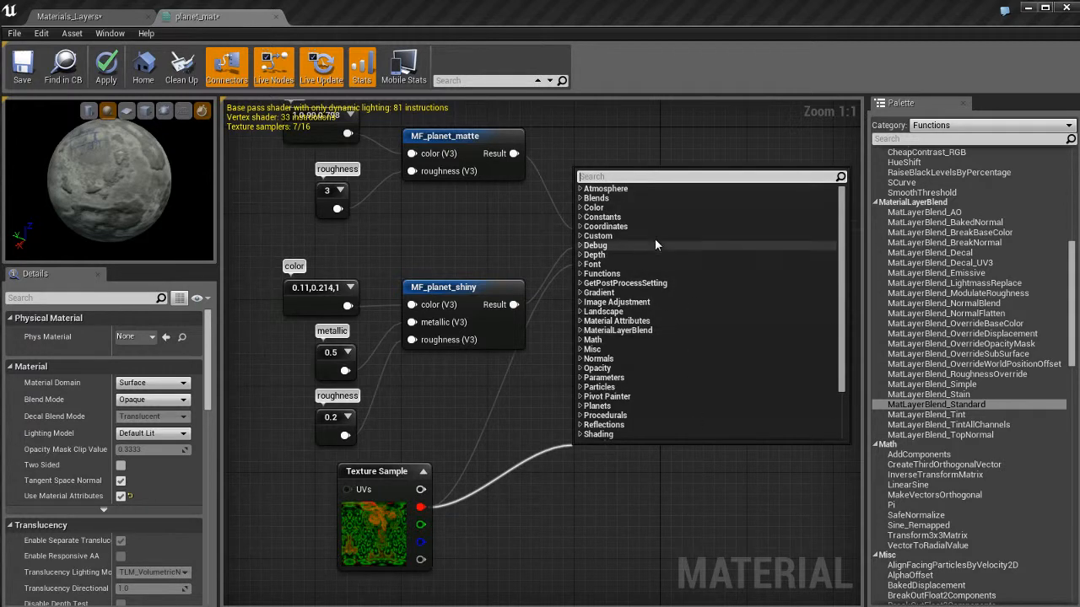
pyautogui.write('mask')
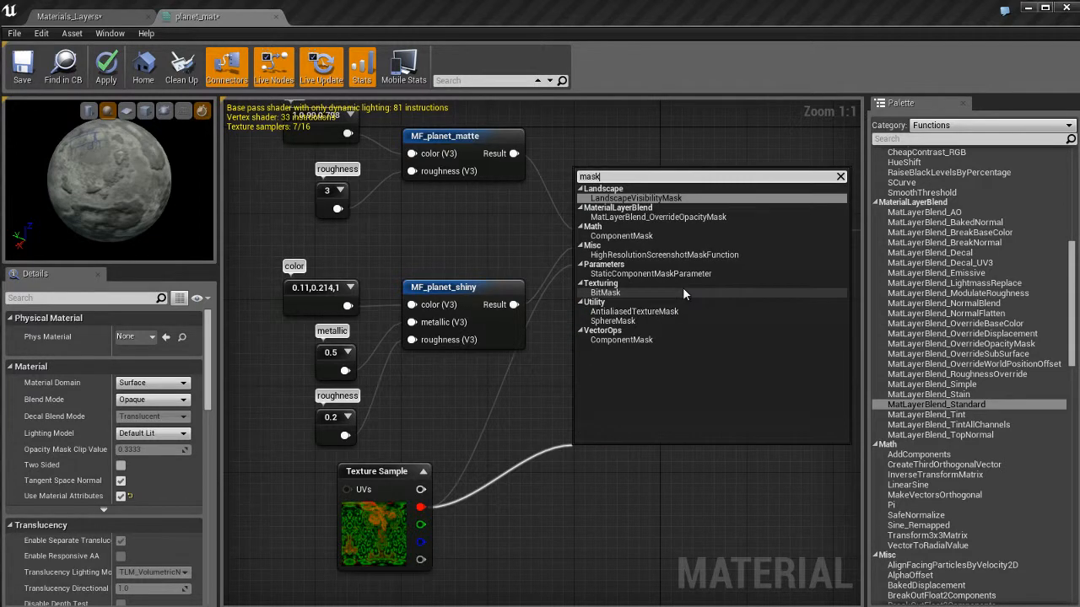
pyautogui.press('Down')
pyautogui.press('Down')
pyautogui.press('Down')
pyautogui.press('Up')
pyautogui.press('Return')
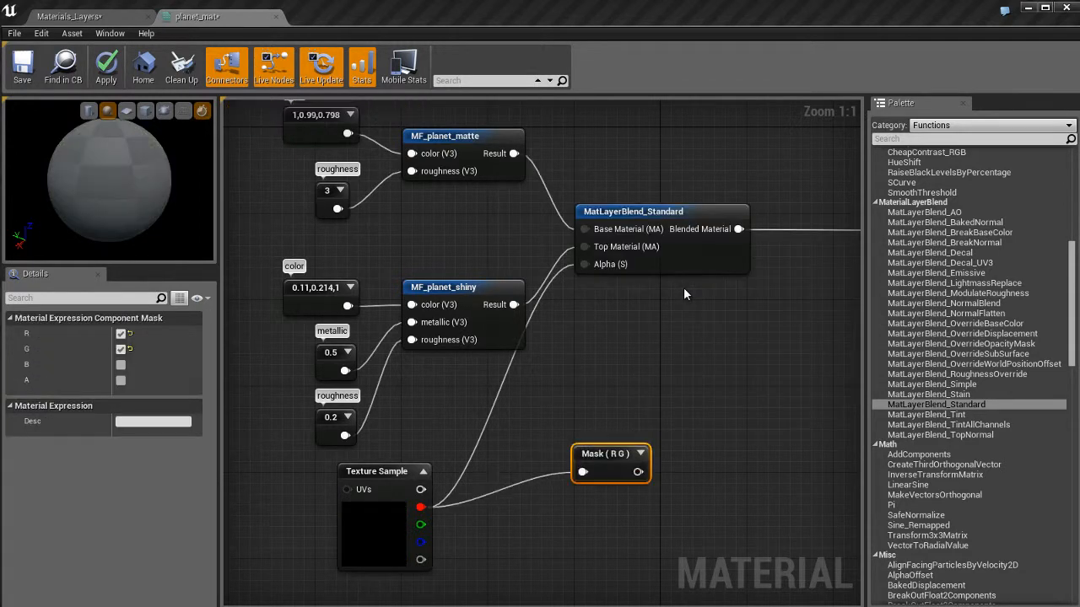
pyautogui.moveTo(611, 463); pyautogui.dragTo(570, 448)
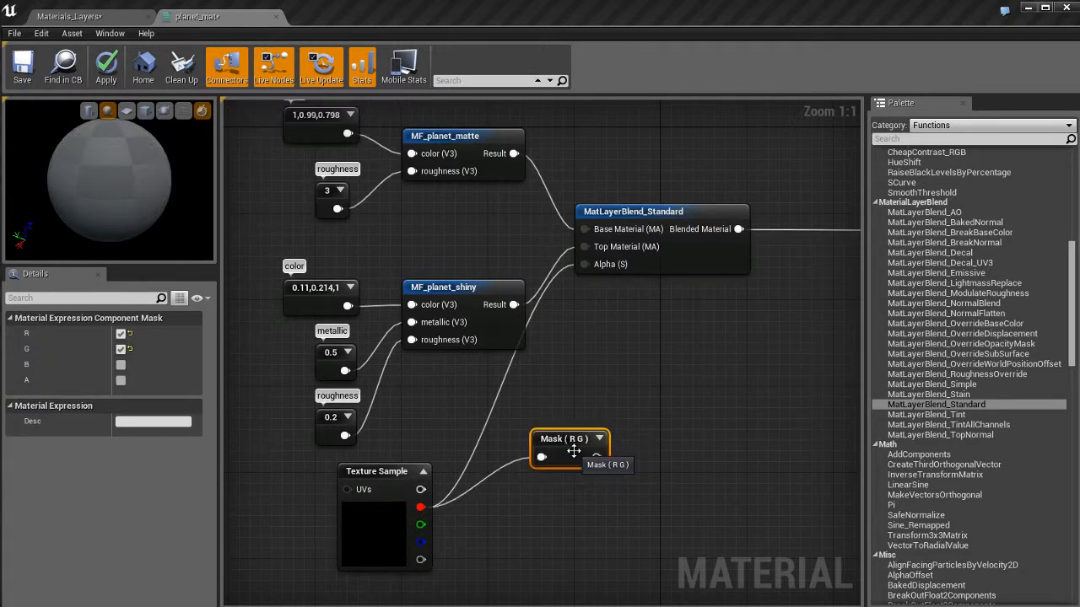
pyautogui.click(120, 348)
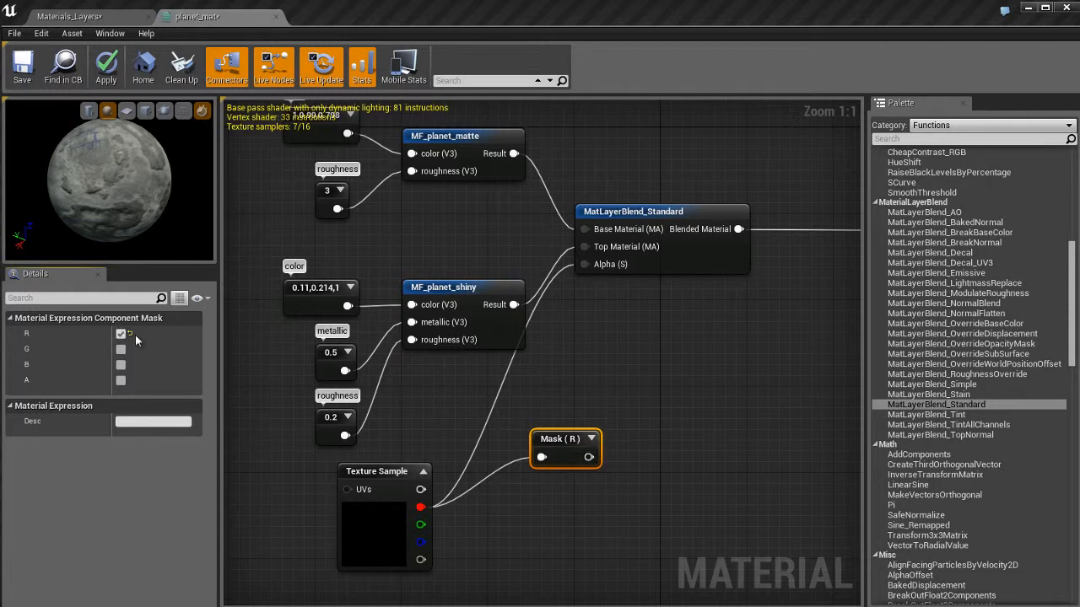
# Expand the Mask ( R ) node's thumbnail and start previewing the node on the material sphere.
pyautogui.click(591, 439)
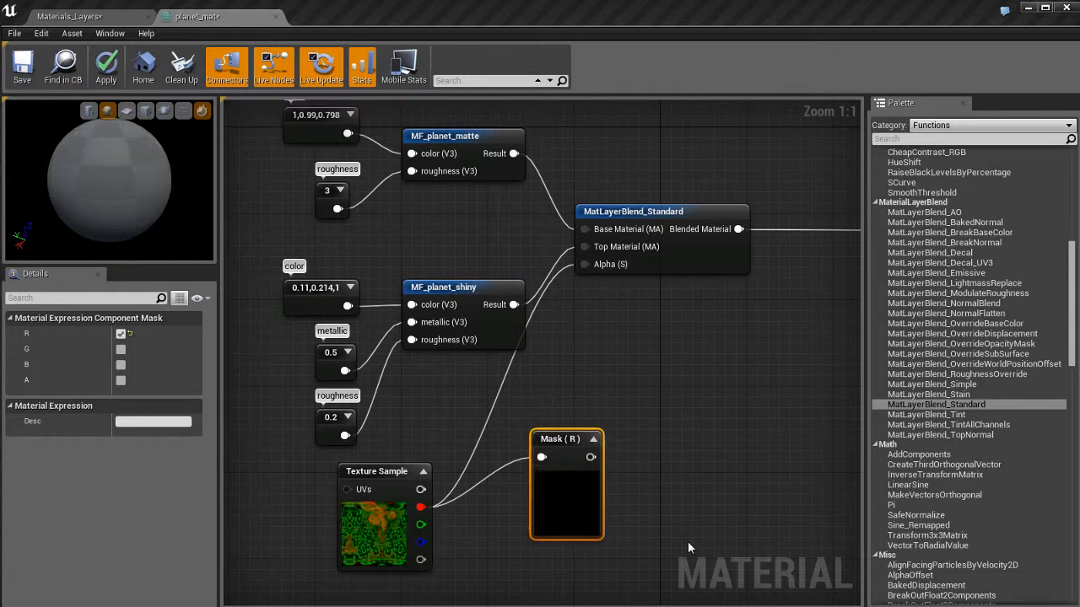
pyautogui.rightClick(570, 443)
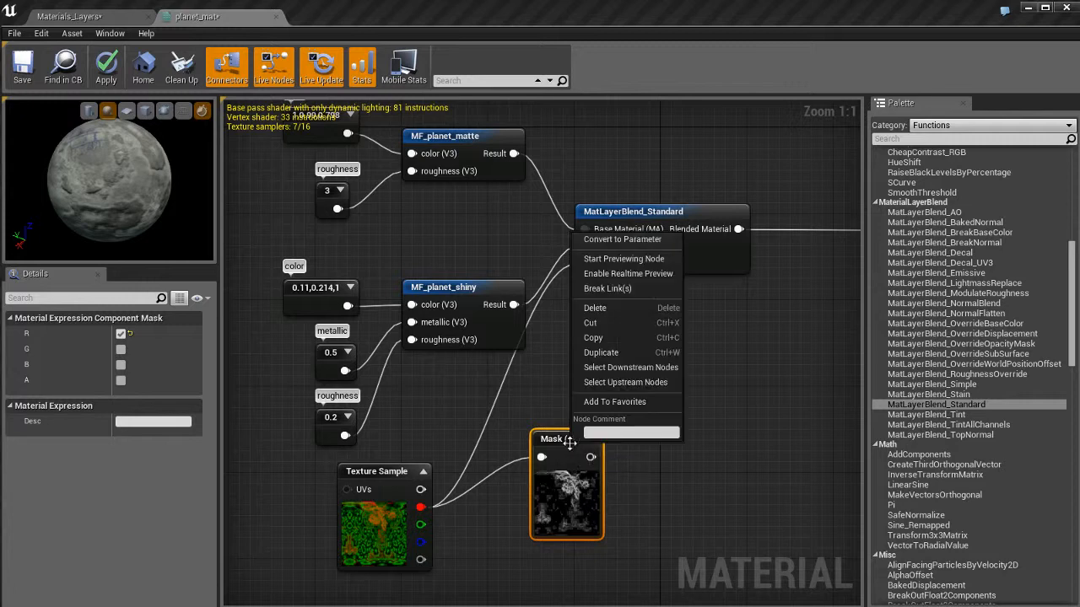
pyautogui.click(627, 259)
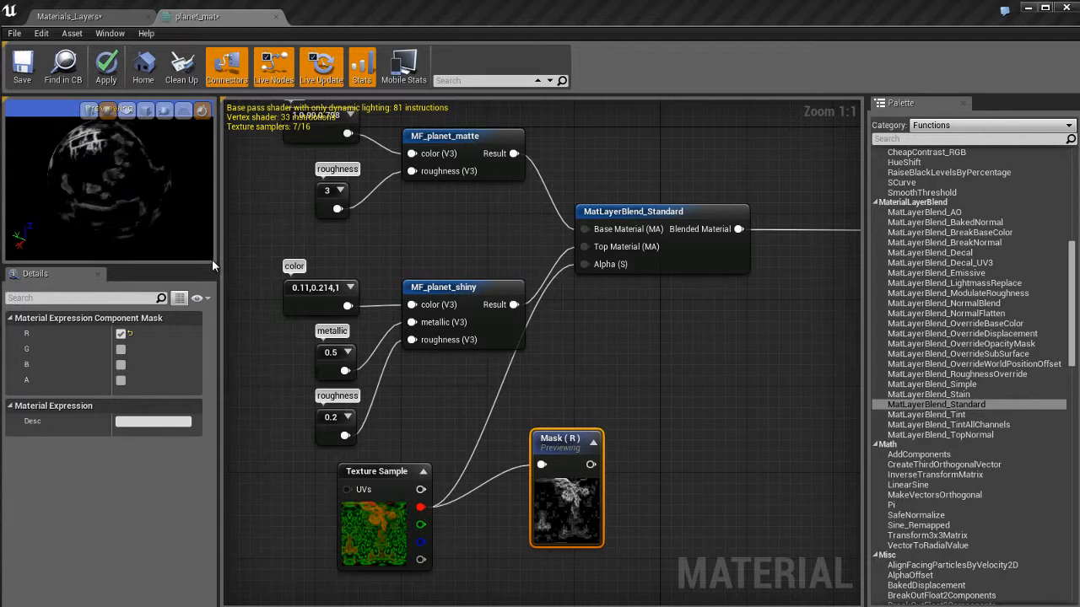
# Enlarge the material preview viewport and rotate the sphere to compare the red mask with the planet in the level.
pyautogui.moveTo(170, 265); pyautogui.dragTo(190, 411)
pyautogui.moveTo(222, 333); pyautogui.dragTo(541, 333)
pyautogui.moveTo(274, 274); pyautogui.dragTo(197, 247)
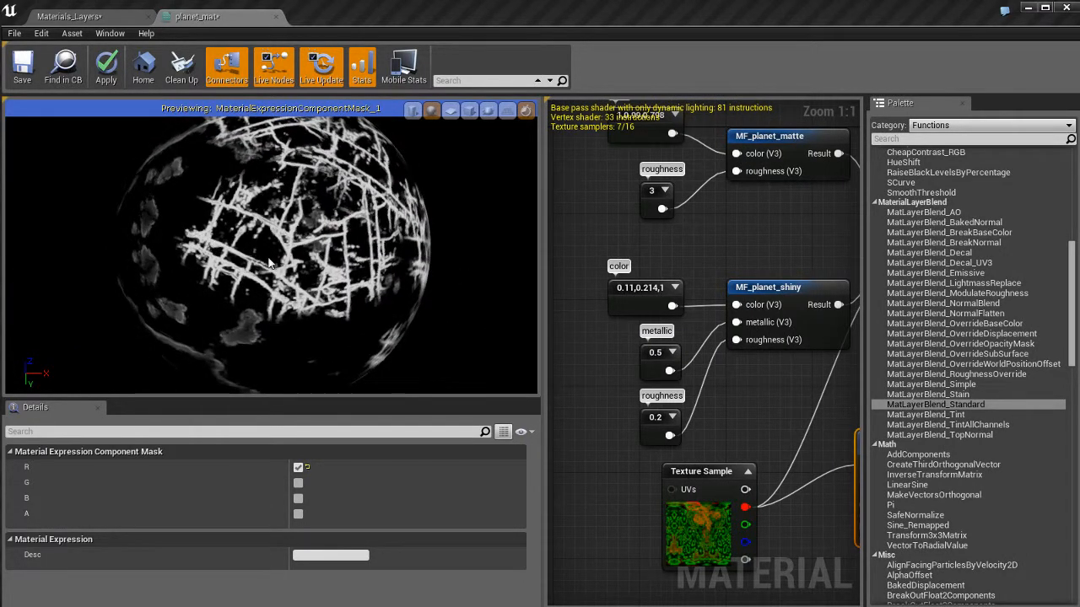
pyautogui.moveTo(323, 292); pyautogui.dragTo(253, 266)
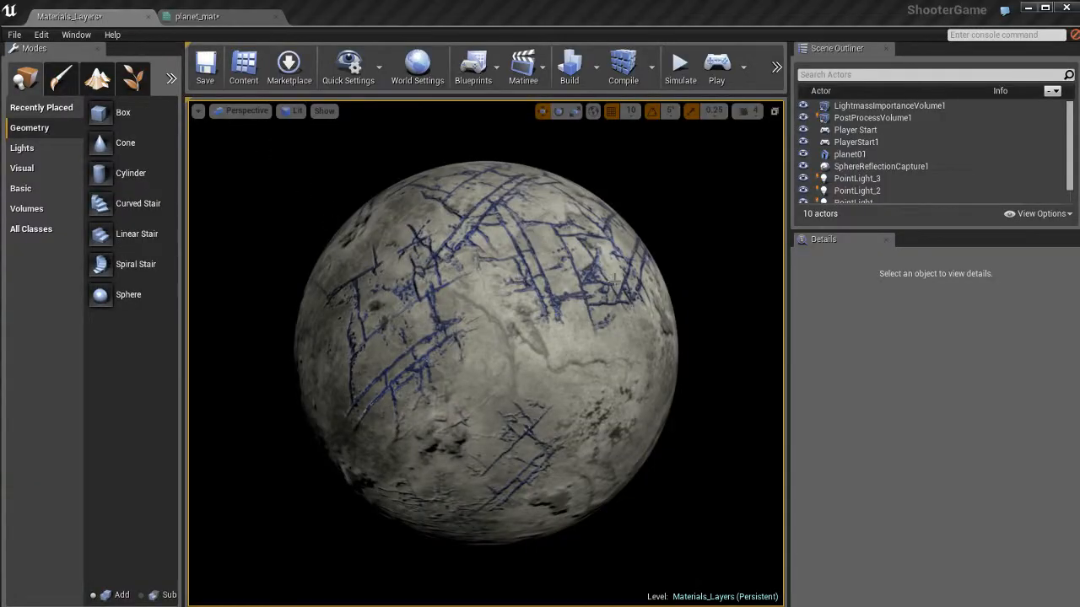
pyautogui.click(226, 18)
pyautogui.moveTo(300, 278); pyautogui.dragTo(239, 286)
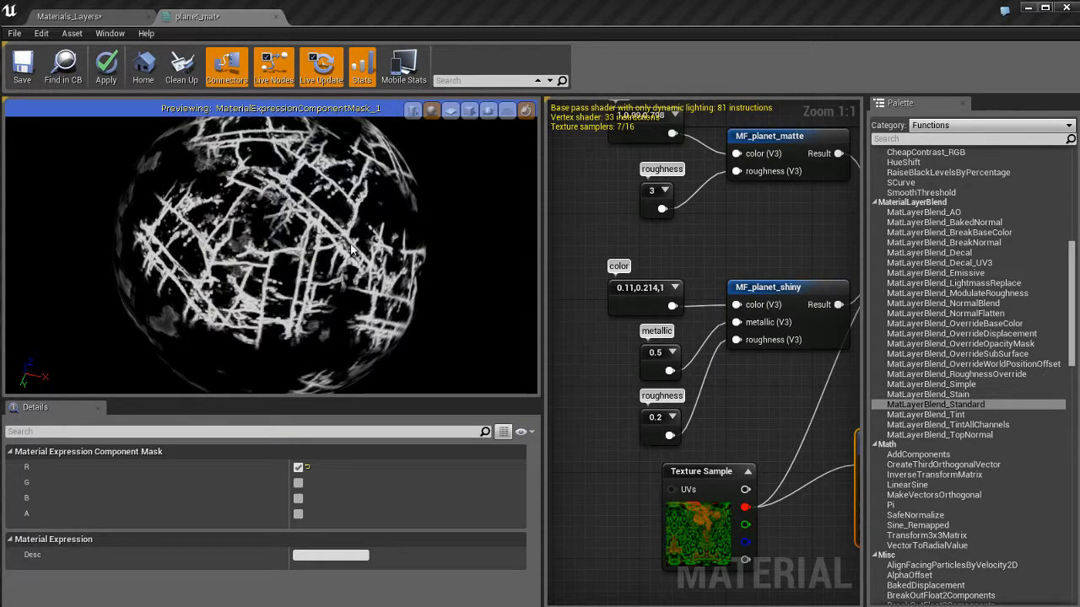
# Expand the color swatch of the 0.11,0.214,1 constant feeding MF_planet_shiny and move the node clear of the metallic constant.
pyautogui.moveTo(722, 223); pyautogui.dragTo(558, 228, button='right')
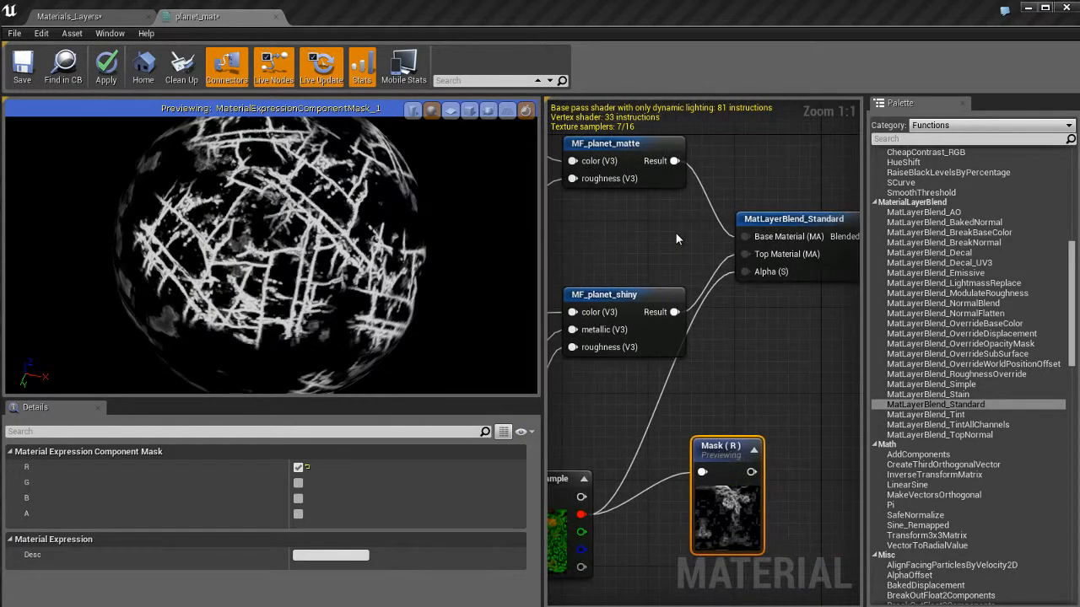
pyautogui.moveTo(641, 243); pyautogui.dragTo(757, 264, button='right')
pyautogui.click(678, 292)
pyautogui.click(622, 302)
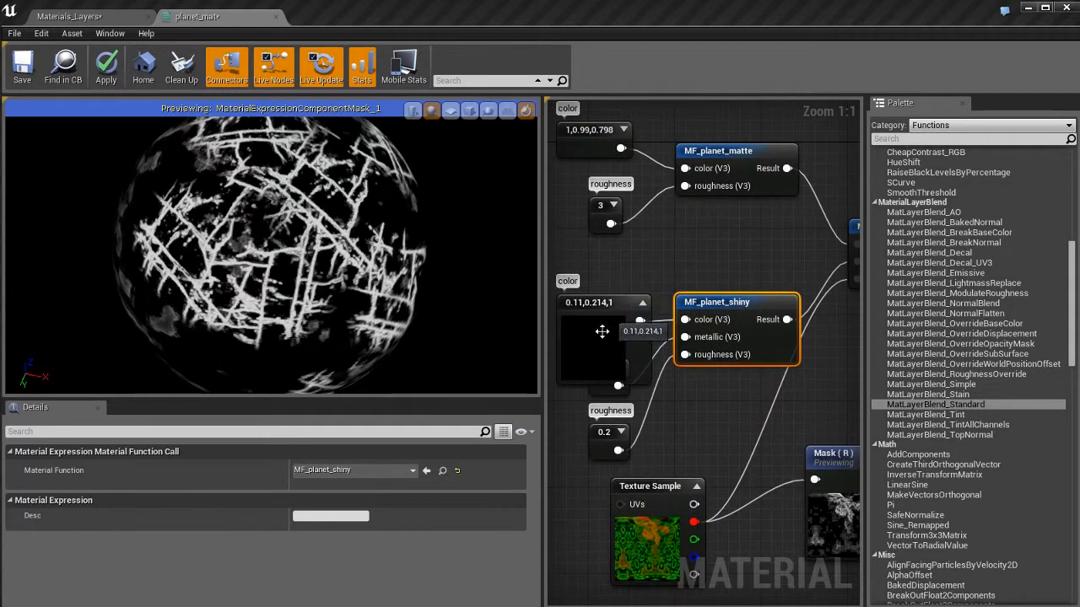
pyautogui.moveTo(609, 320); pyautogui.dragTo(654, 282, button='right')
pyautogui.moveTo(653, 284); pyautogui.dragTo(611, 243)
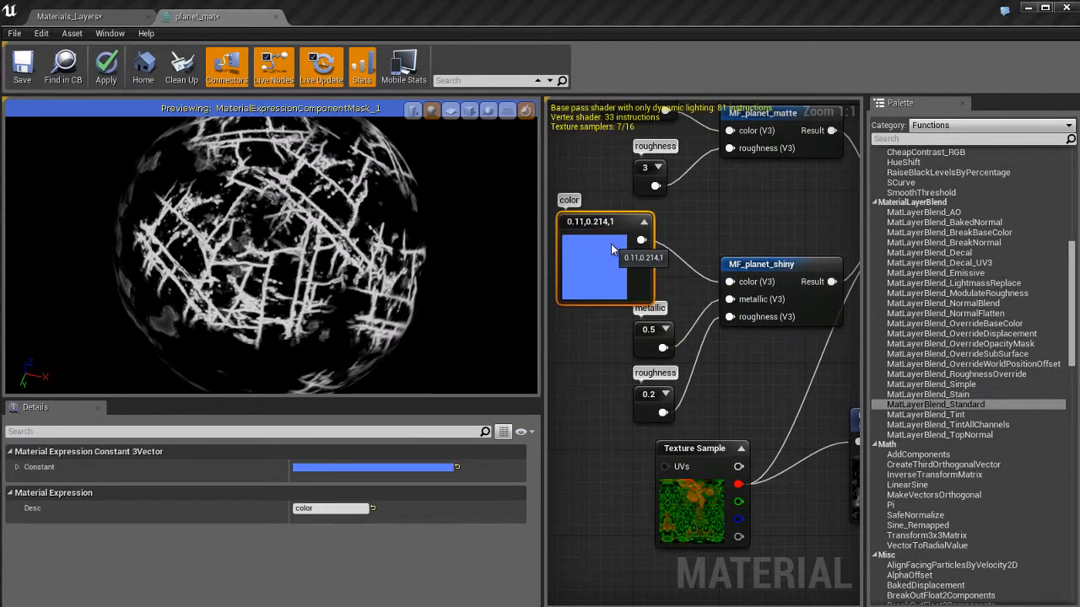
pyautogui.moveTo(609, 267); pyautogui.dragTo(596, 280, button='right')
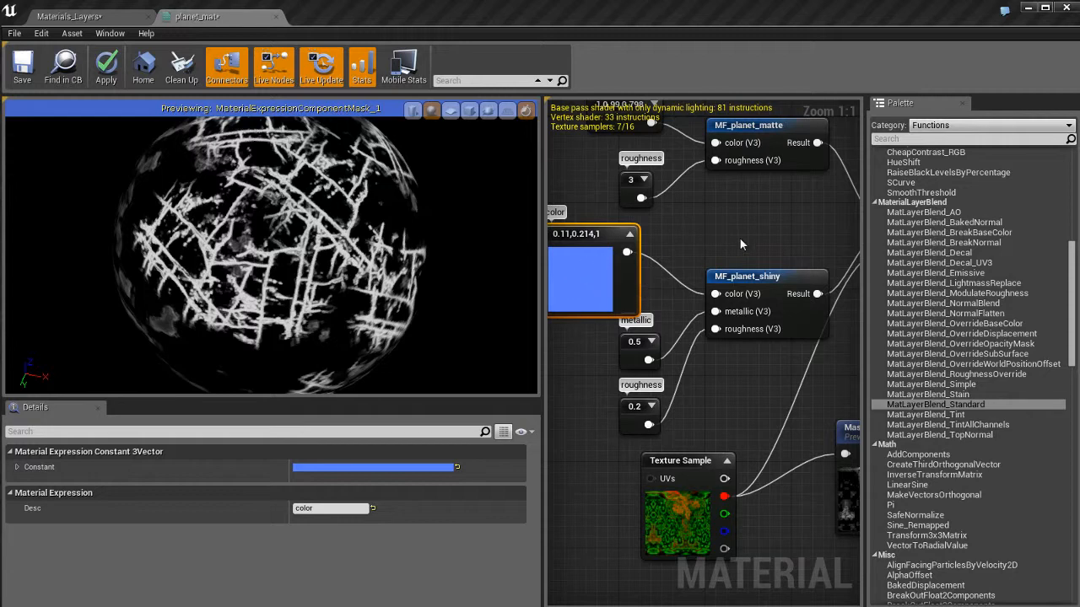
# Examine how MF_planet_shiny and the mask feed MatLayerBlend_Standard, and compare the rotated mask preview with the planet in the level.
pyautogui.moveTo(763, 275); pyautogui.dragTo(623, 309, button='right')
pyautogui.click(625, 315)
pyautogui.moveTo(670, 271); pyautogui.dragTo(716, 302, button='right')
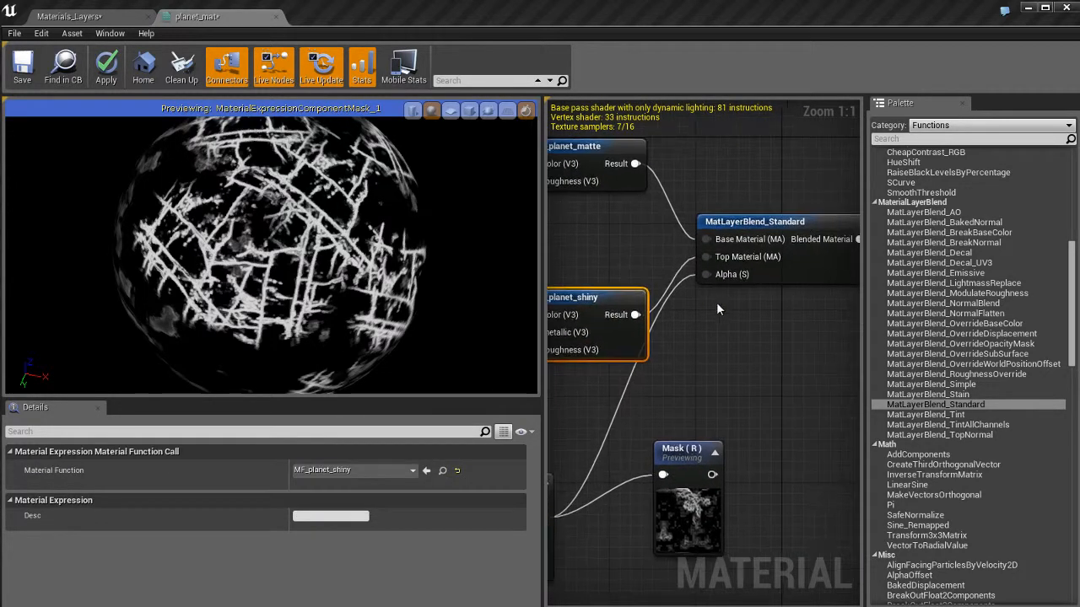
pyautogui.moveTo(733, 364); pyautogui.dragTo(755, 361, button='right')
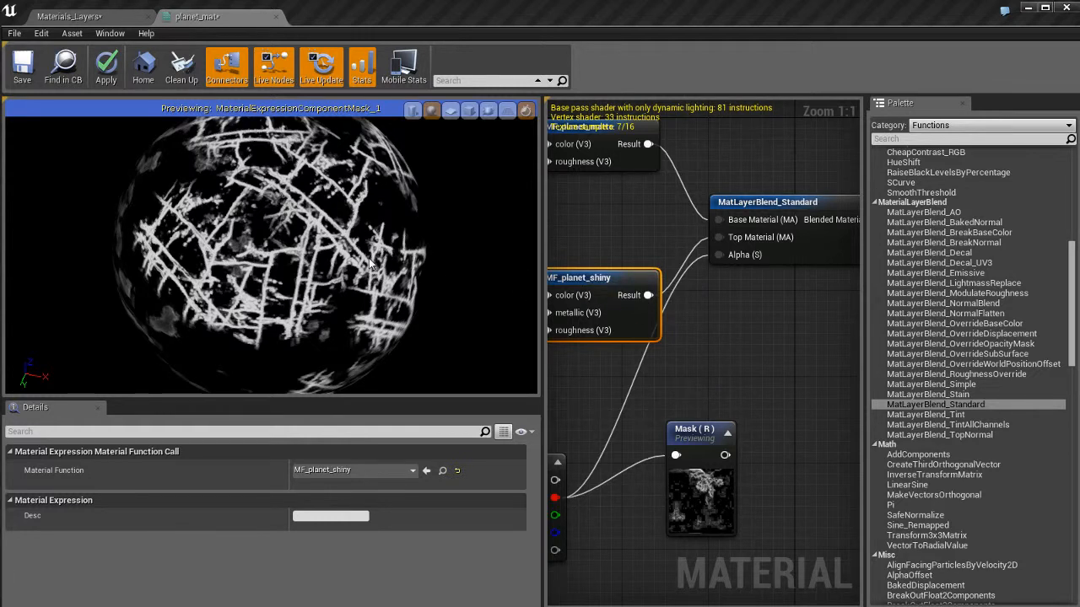
pyautogui.click(119, 18)
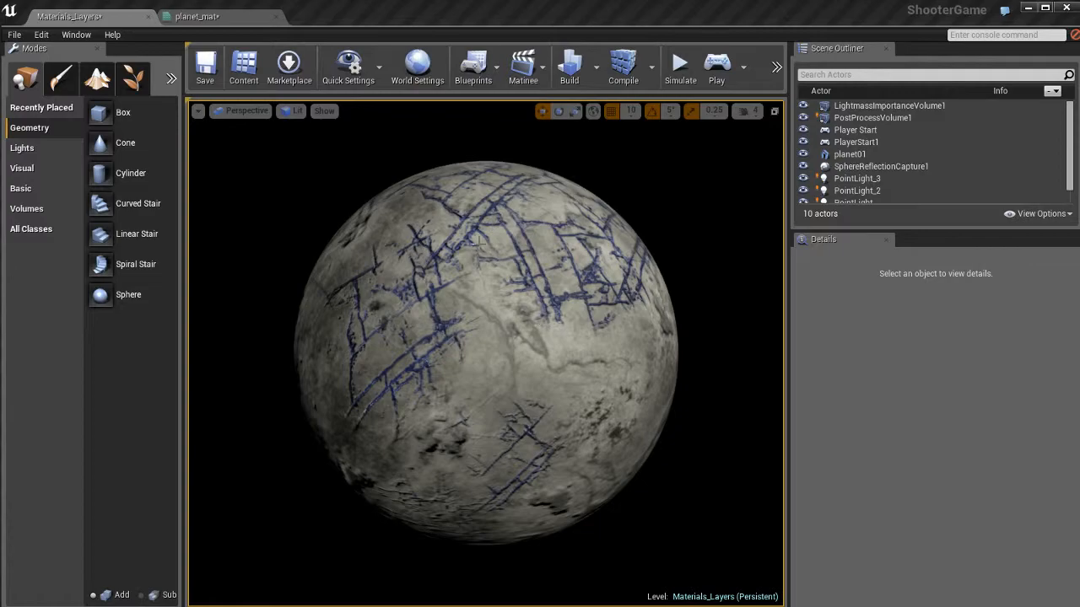
pyautogui.click(231, 18)
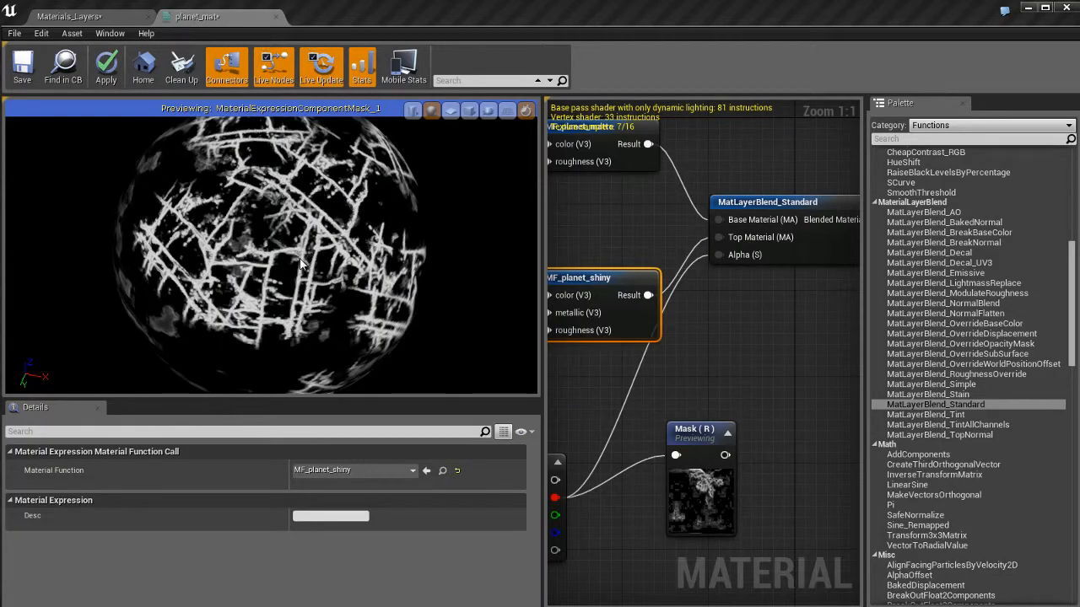
pyautogui.moveTo(330, 298); pyautogui.dragTo(307, 228)
pyautogui.click(95, 17)
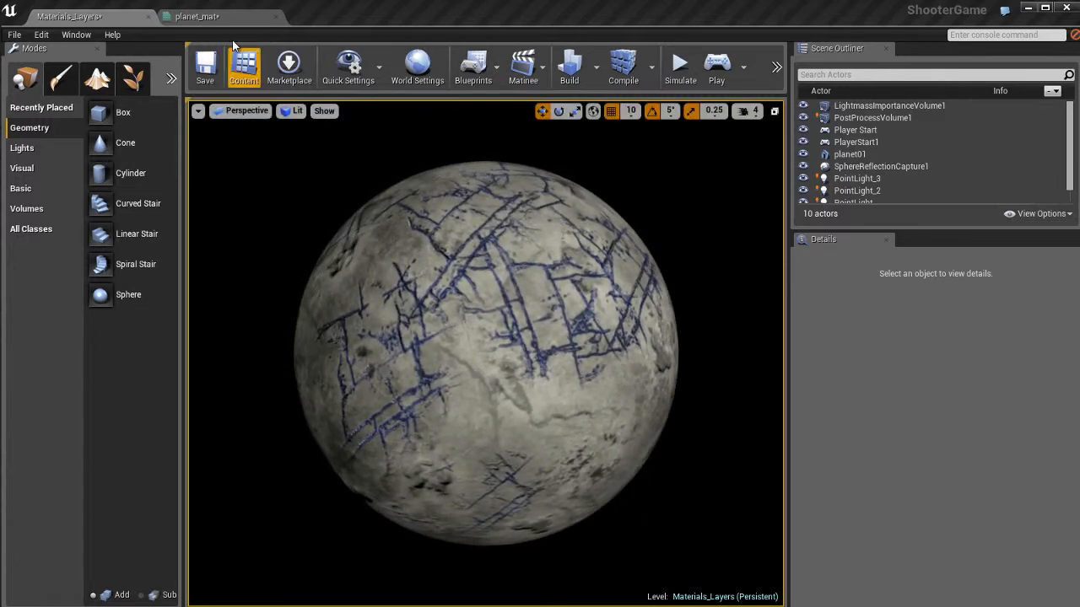
# Switch the mask node in planet_mat to only the G channel and inspect the green mask on the rotated preview sphere.
pyautogui.click(233, 20)
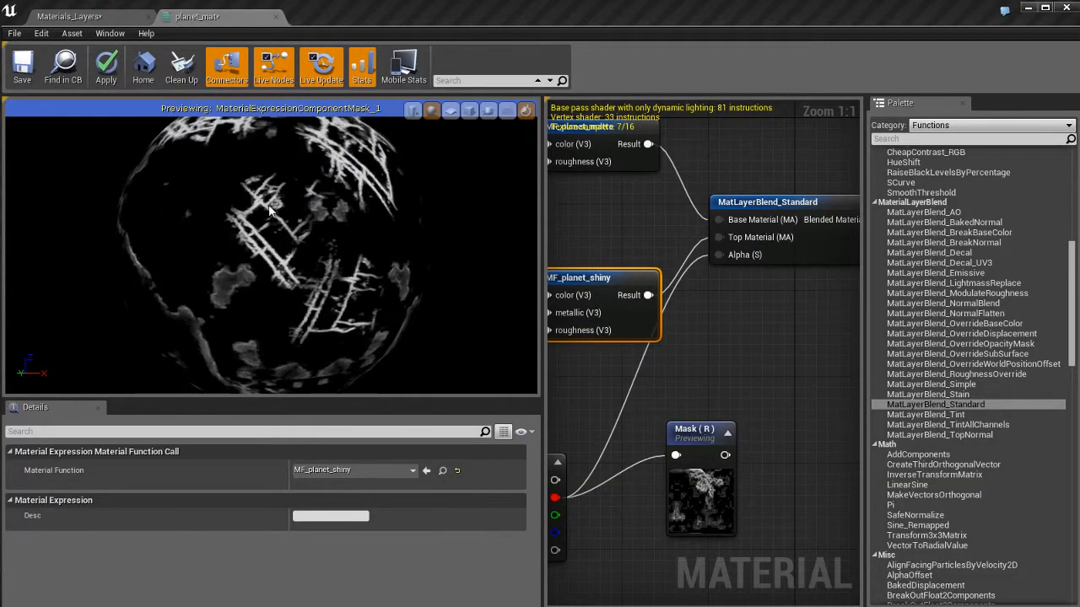
pyautogui.moveTo(371, 282); pyautogui.dragTo(316, 255)
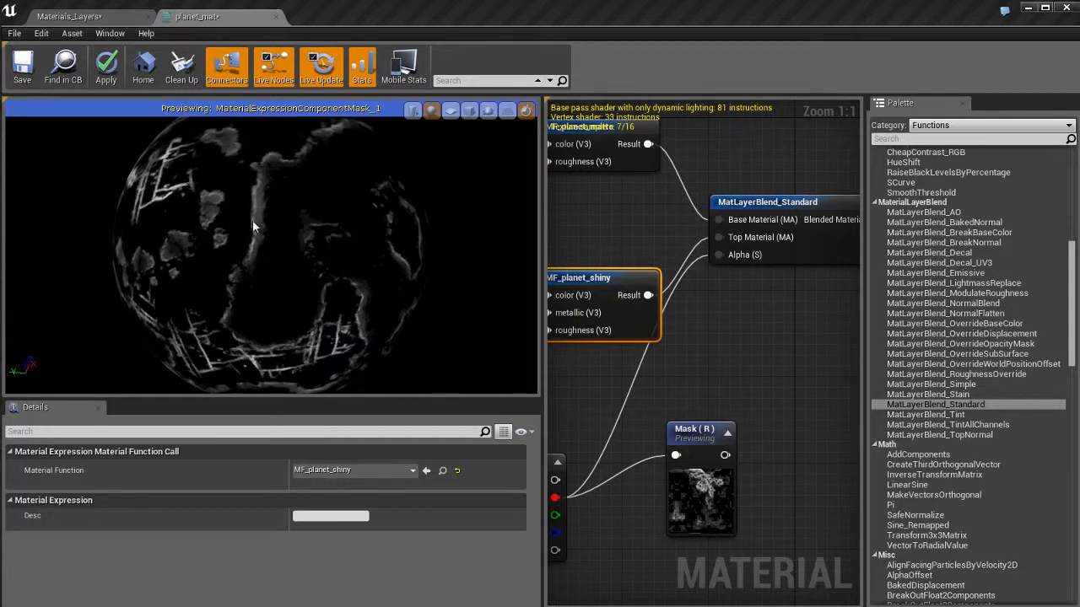
pyautogui.moveTo(656, 388); pyautogui.dragTo(690, 365, button='right')
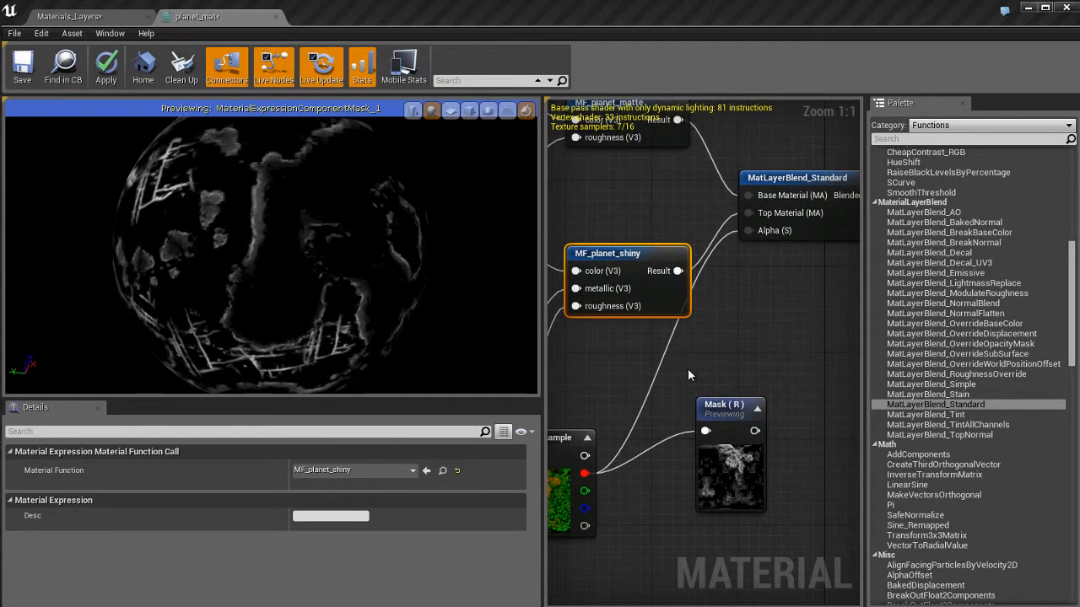
pyautogui.click(689, 370)
pyautogui.moveTo(634, 522)
pyautogui.mouseDown(button='right')
pyautogui.moveTo(728, 513)
pyautogui.moveTo(635, 527)
pyautogui.mouseUp(button='right')
pyautogui.moveTo(696, 405); pyautogui.dragTo(696, 426, button='right')
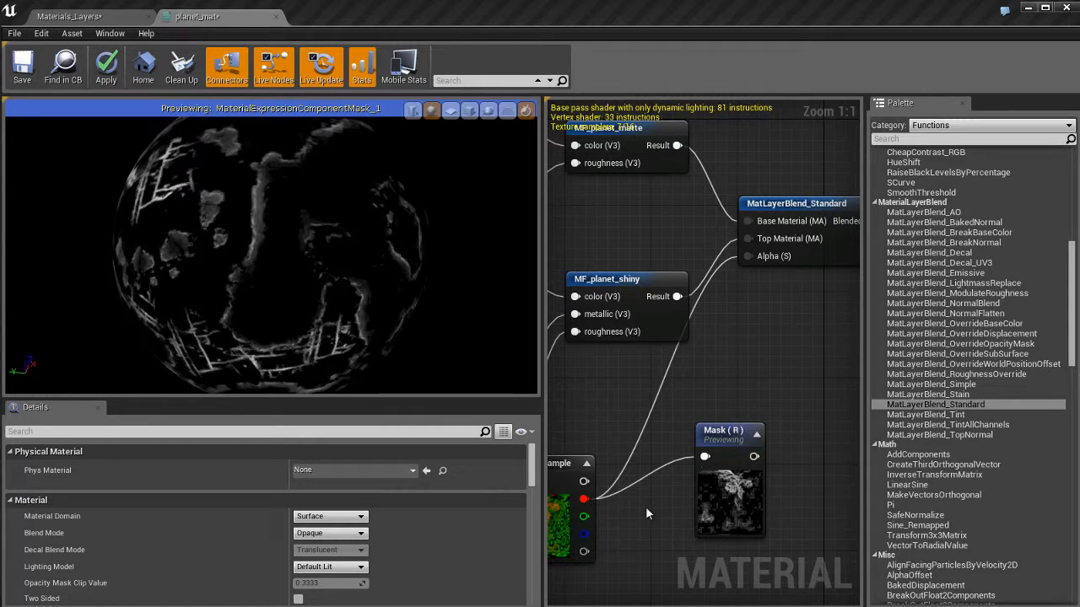
pyautogui.click(730, 445)
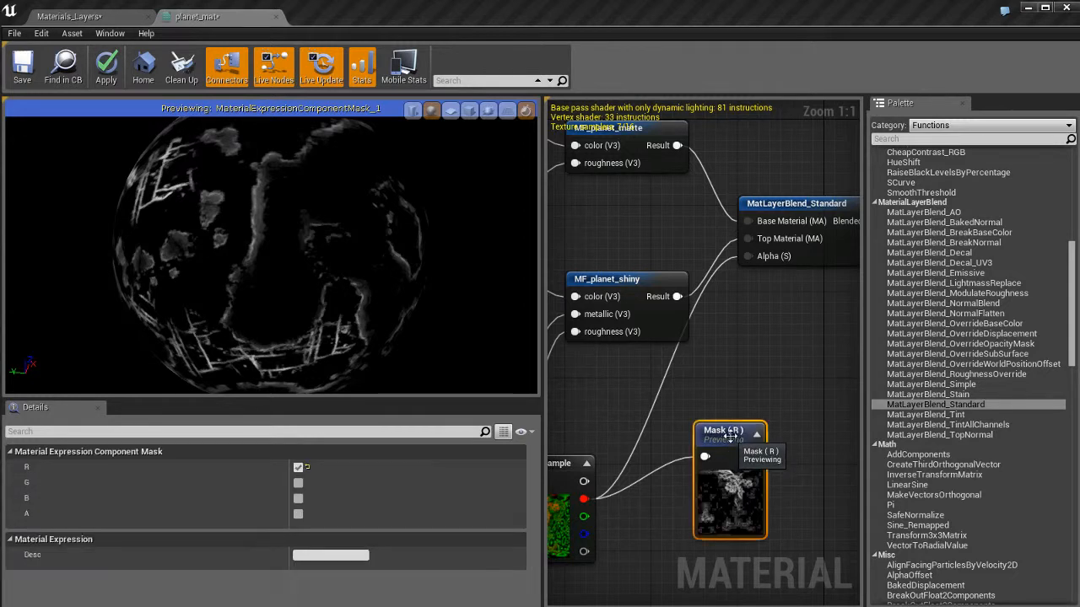
pyautogui.click(298, 468)
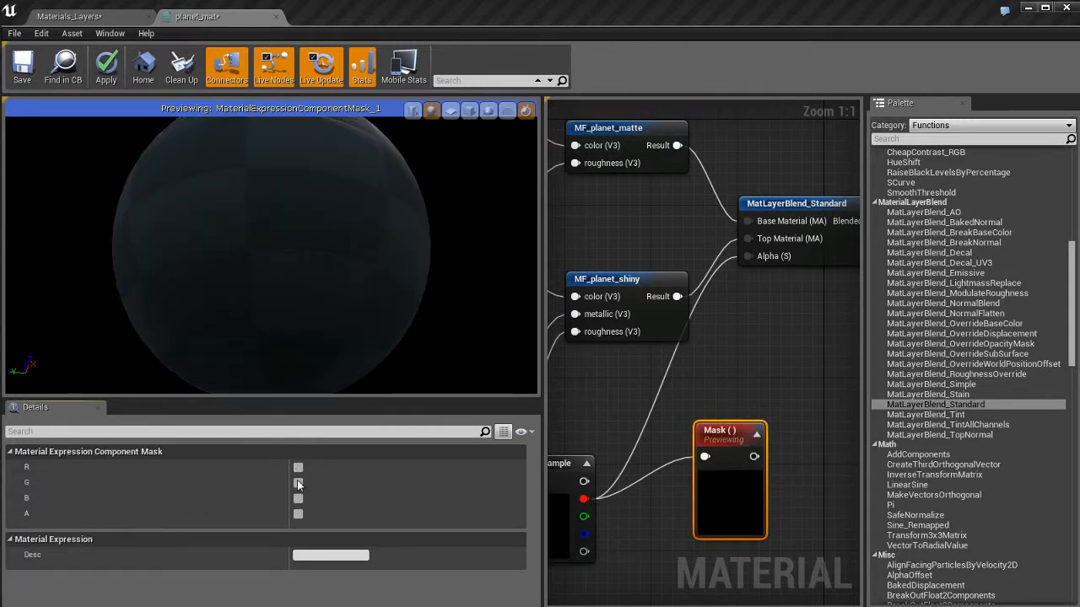
pyautogui.click(298, 483)
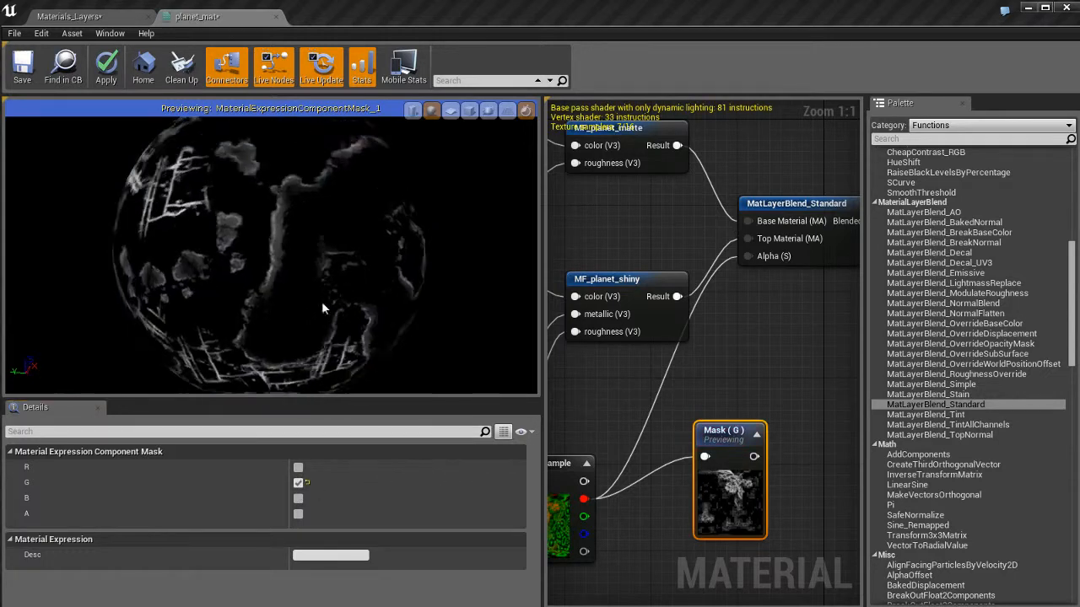
pyautogui.moveTo(382, 319); pyautogui.dragTo(363, 333)
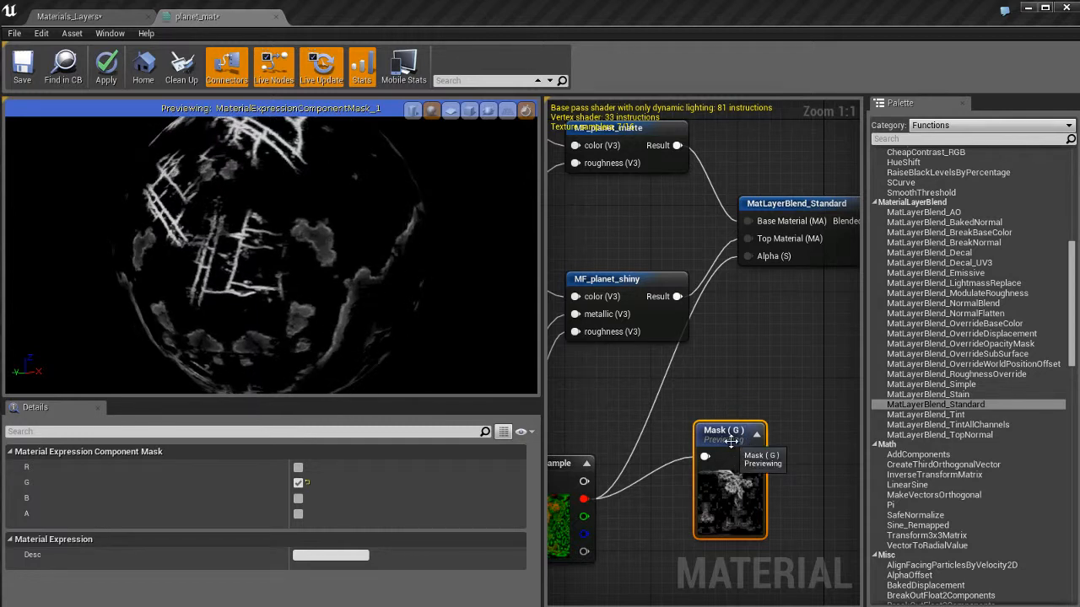
# Stop previewing the Mask ( G ) node, disconnect the texture's red channel from it, and delete the node.
pyautogui.rightClick(731, 440)
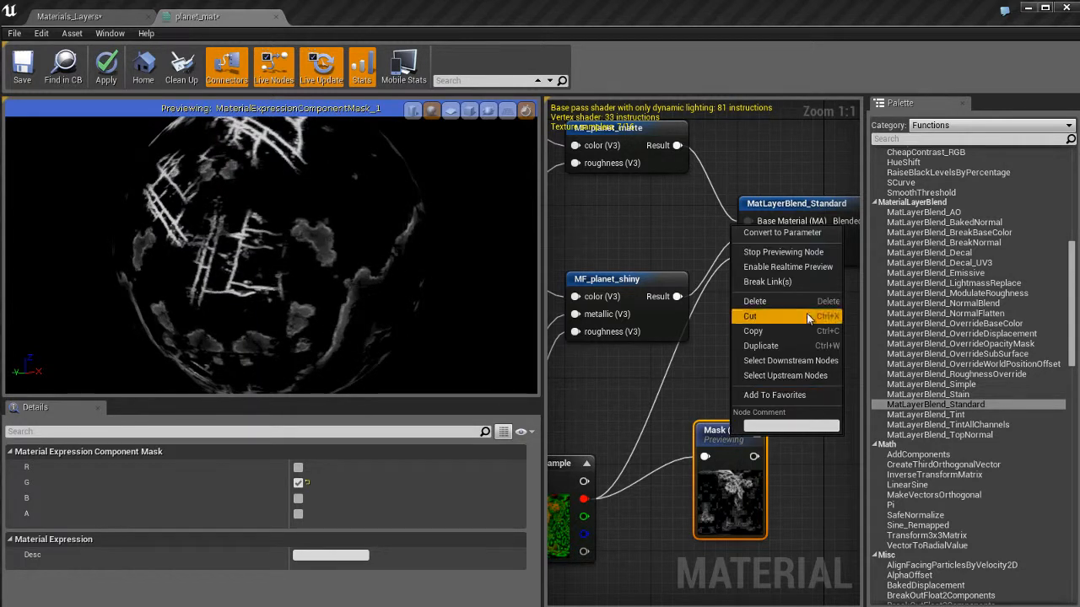
pyautogui.click(783, 251)
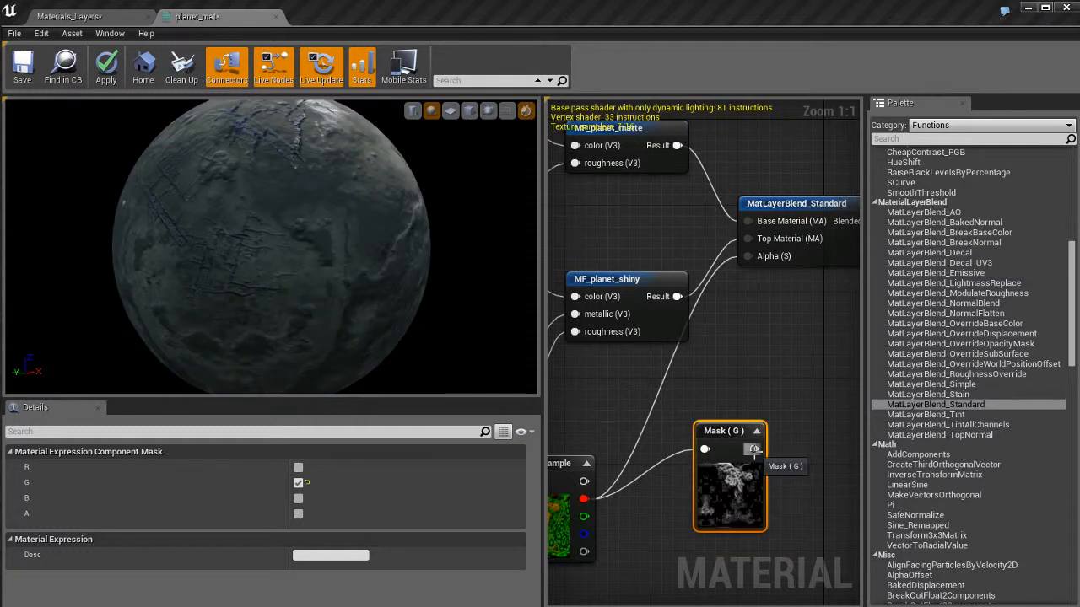
pyautogui.moveTo(754, 449); pyautogui.dragTo(771, 257)
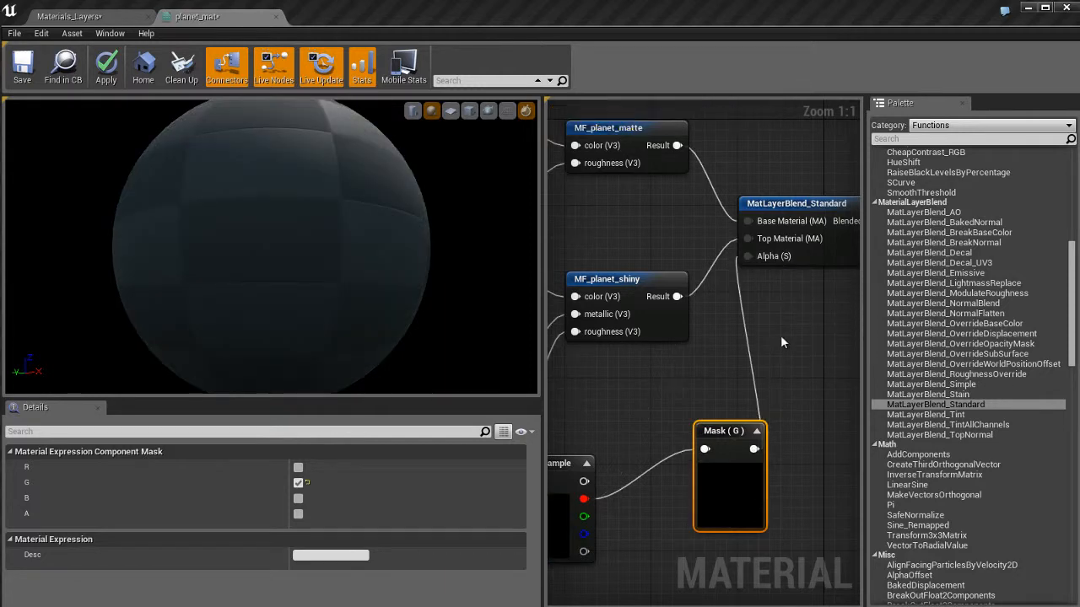
pyautogui.keyDown('alt'); pyautogui.click(584, 500); pyautogui.keyUp('alt')
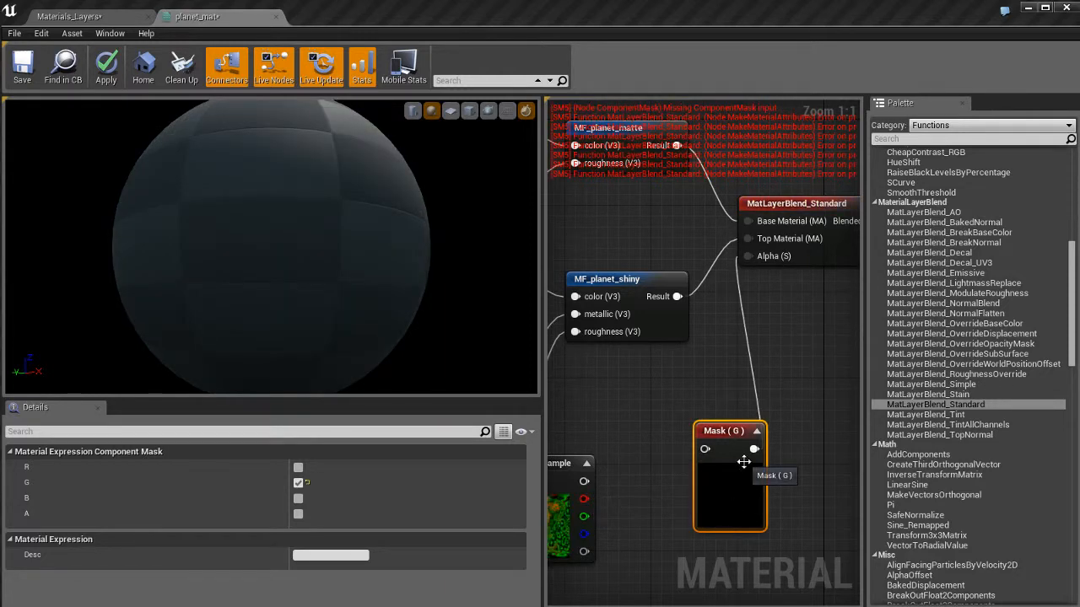
pyautogui.press('Delete')
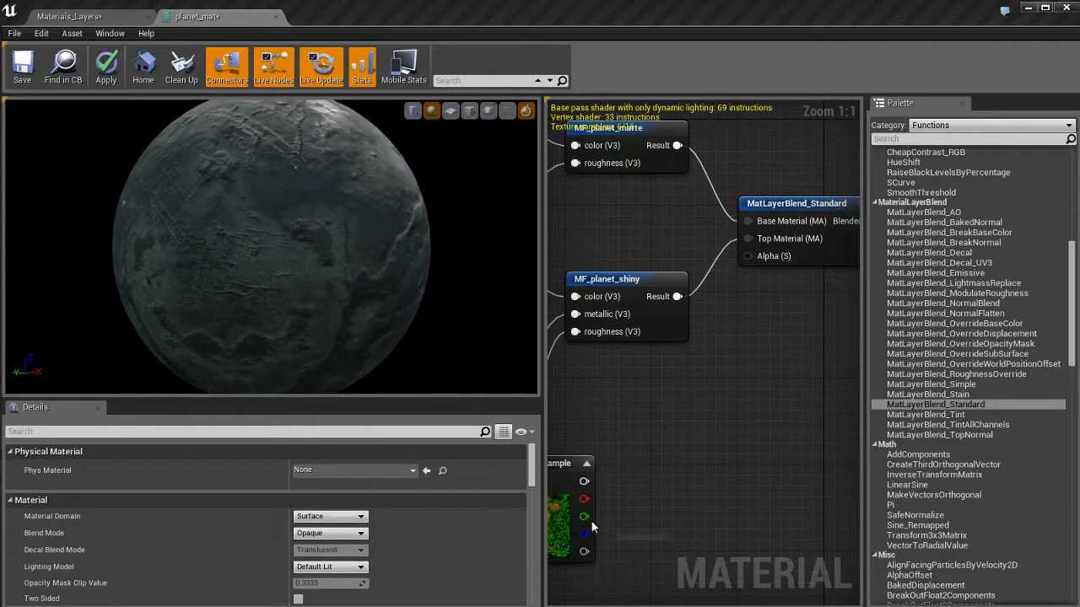
# Connect planet_curvature's green channel to MatLayerBlend_Standard's Alpha, apply the material, and inspect the blend around the preview sphere.
pyautogui.moveTo(585, 517); pyautogui.dragTo(768, 258)
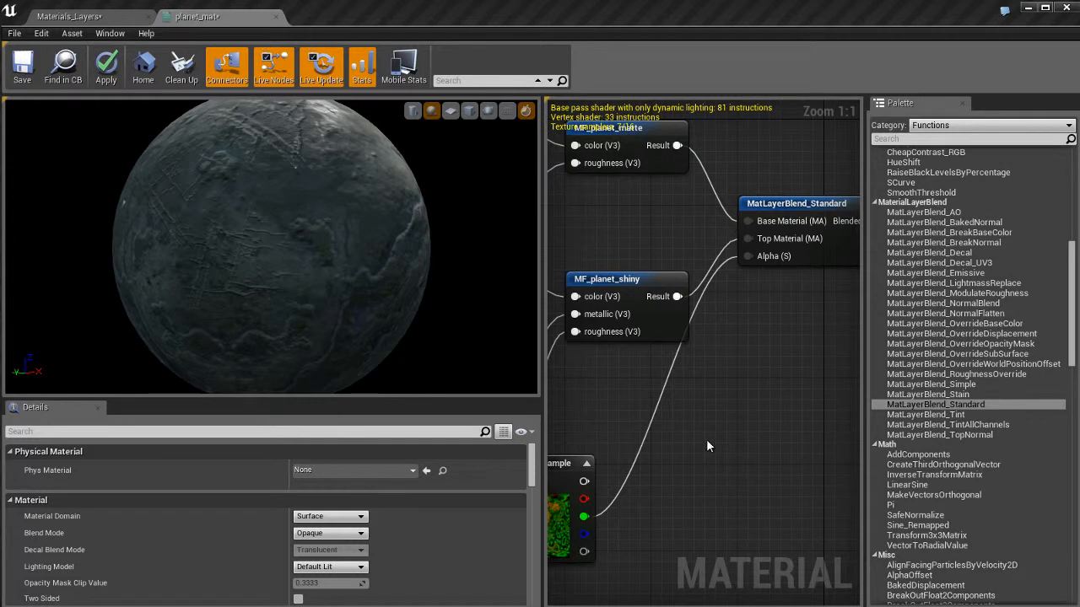
pyautogui.press('Return')
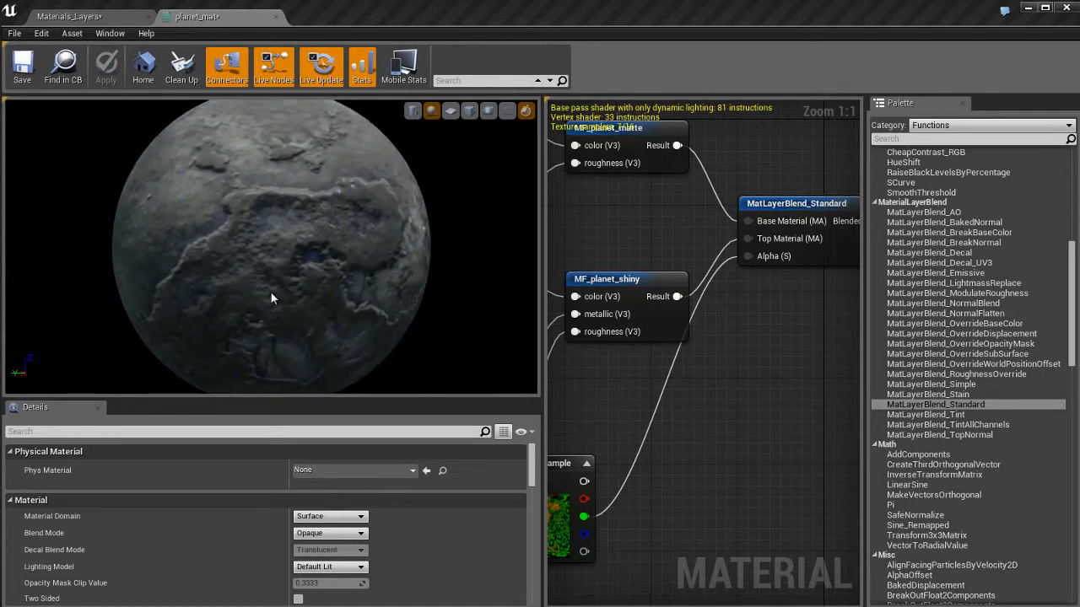
pyautogui.moveTo(270, 297); pyautogui.dragTo(421, 249)
pyautogui.moveTo(352, 227); pyautogui.dragTo(343, 203)
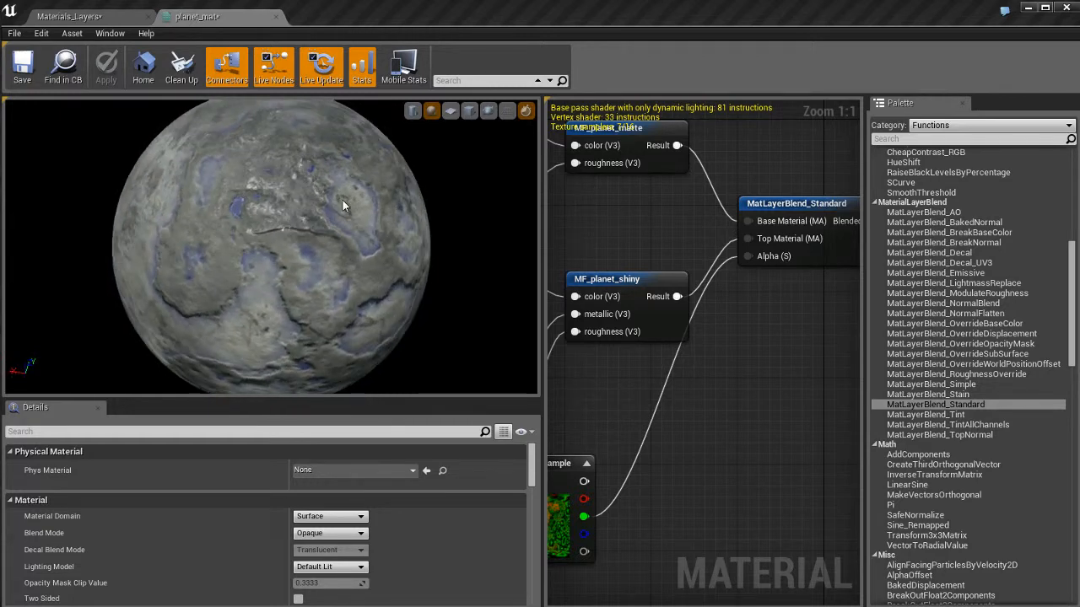
pyautogui.moveTo(342, 200); pyautogui.dragTo(335, 222)
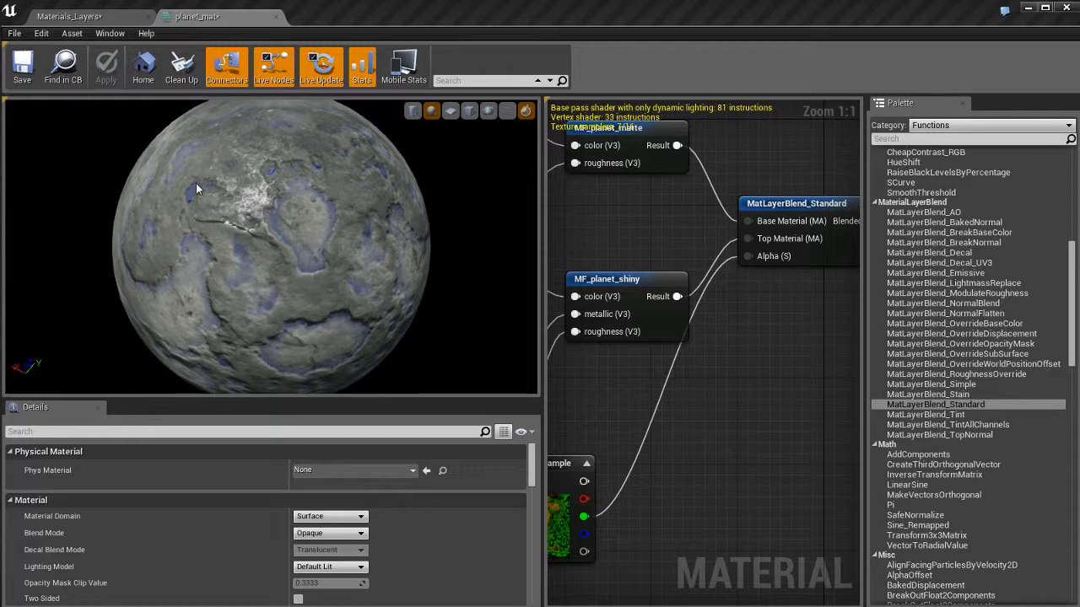
pyautogui.moveTo(196, 184); pyautogui.dragTo(213, 199)
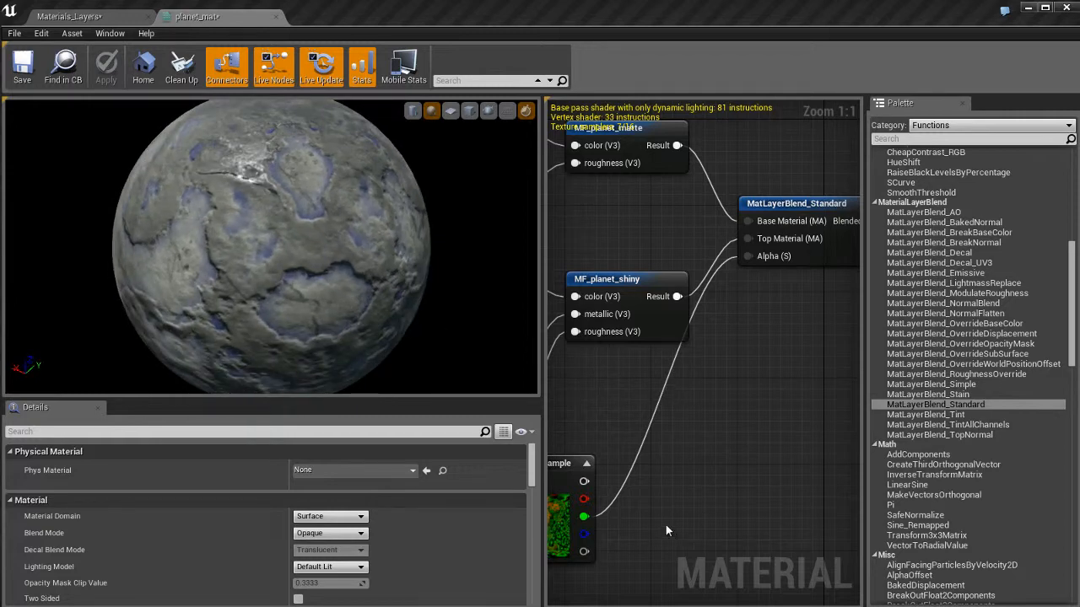
# Preview the planet_curvature Texture Sample on the sphere to compare its red and green areas with the blended material, ending the node preview.
pyautogui.moveTo(653, 515); pyautogui.dragTo(739, 505, button='right')
pyautogui.click(637, 505)
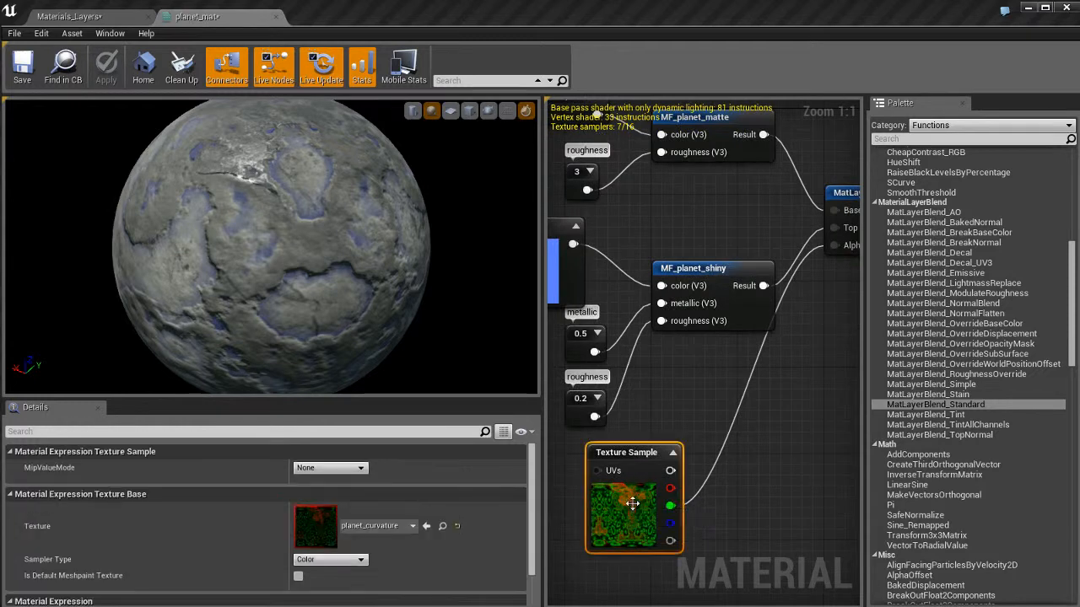
pyautogui.rightClick(635, 503)
pyautogui.click(687, 319)
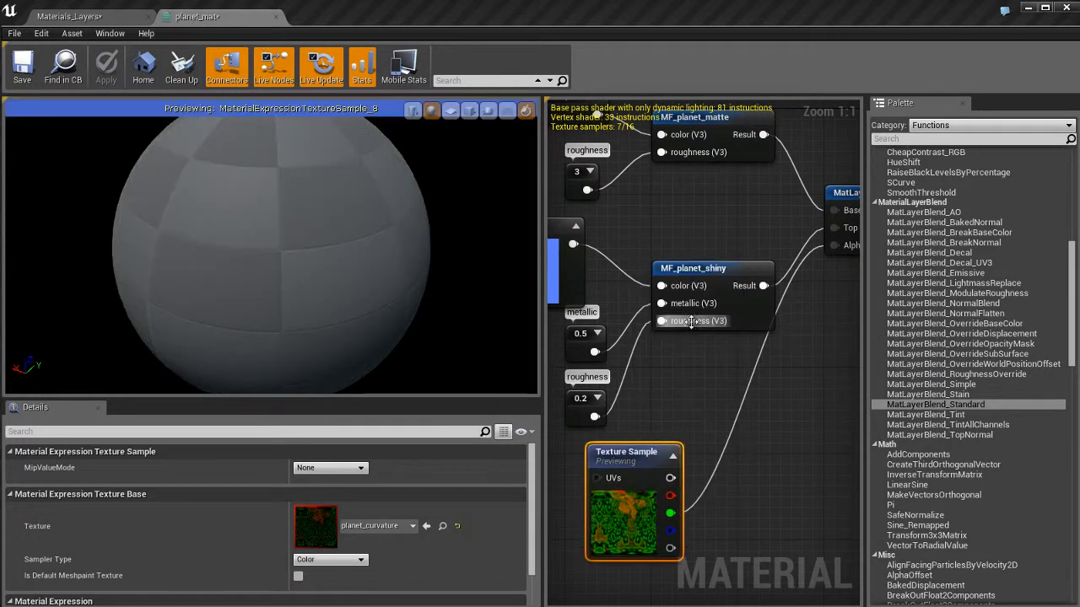
pyautogui.moveTo(329, 276); pyautogui.dragTo(336, 280)
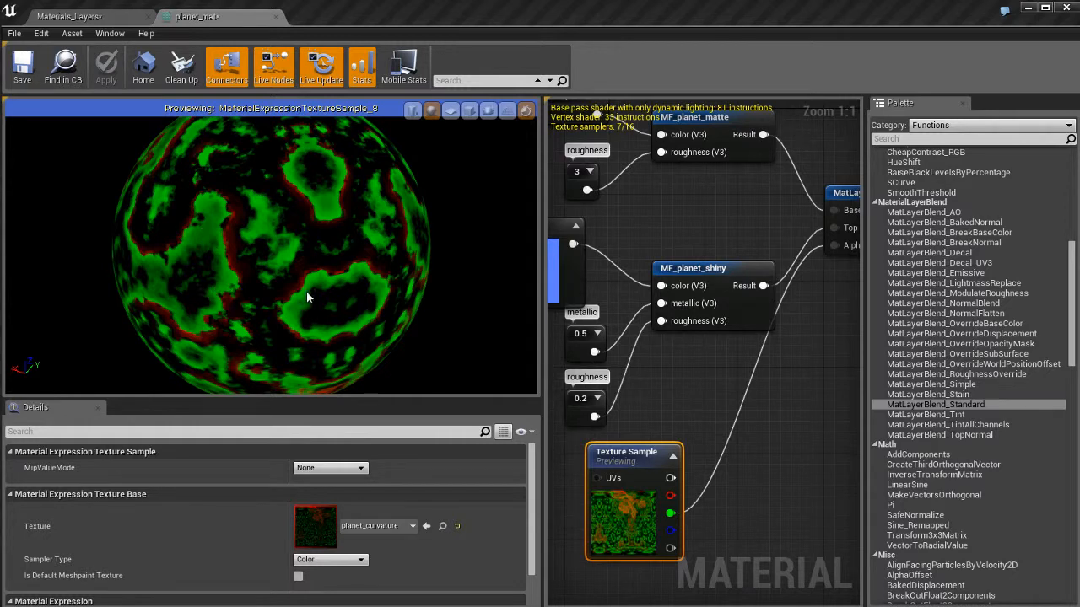
pyautogui.moveTo(296, 309); pyautogui.dragTo(115, 213)
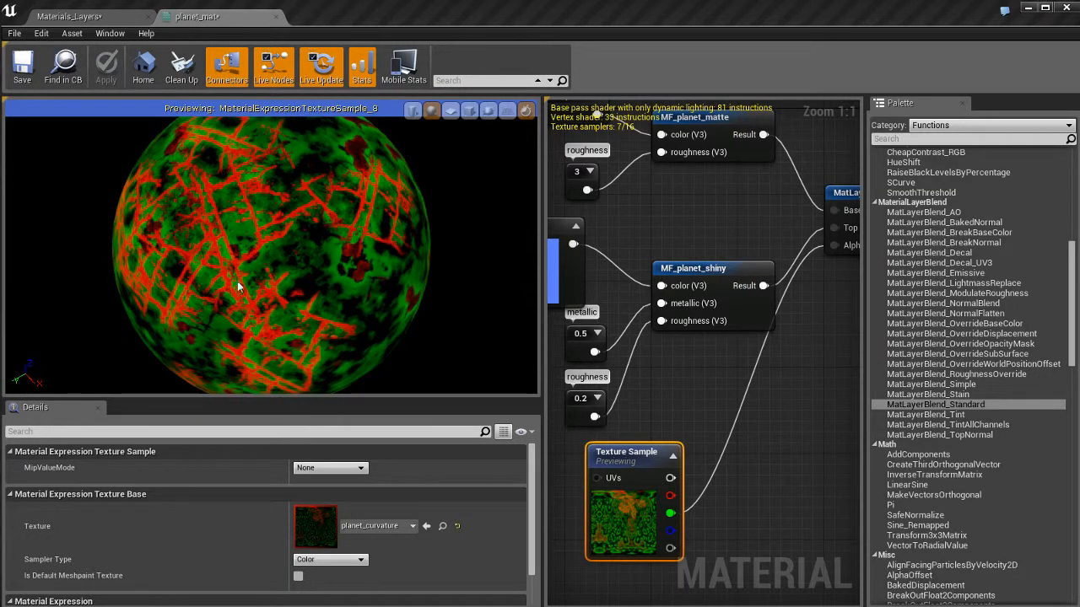
pyautogui.moveTo(237, 281); pyautogui.dragTo(496, 292)
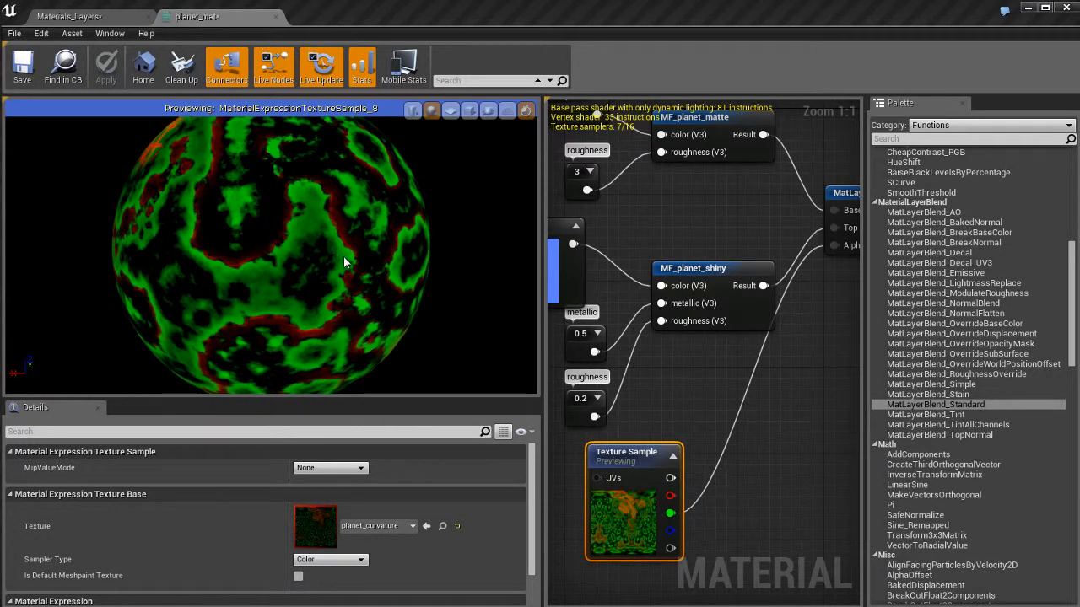
pyautogui.rightClick(633, 473)
pyautogui.click(696, 298)
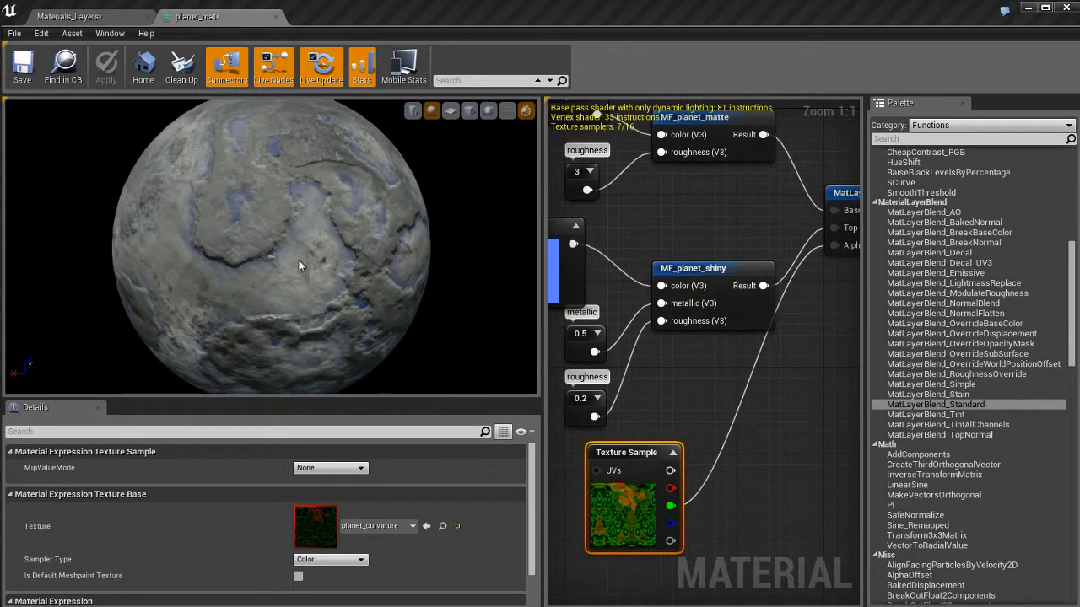
pyautogui.moveTo(298, 260); pyautogui.dragTo(353, 223)
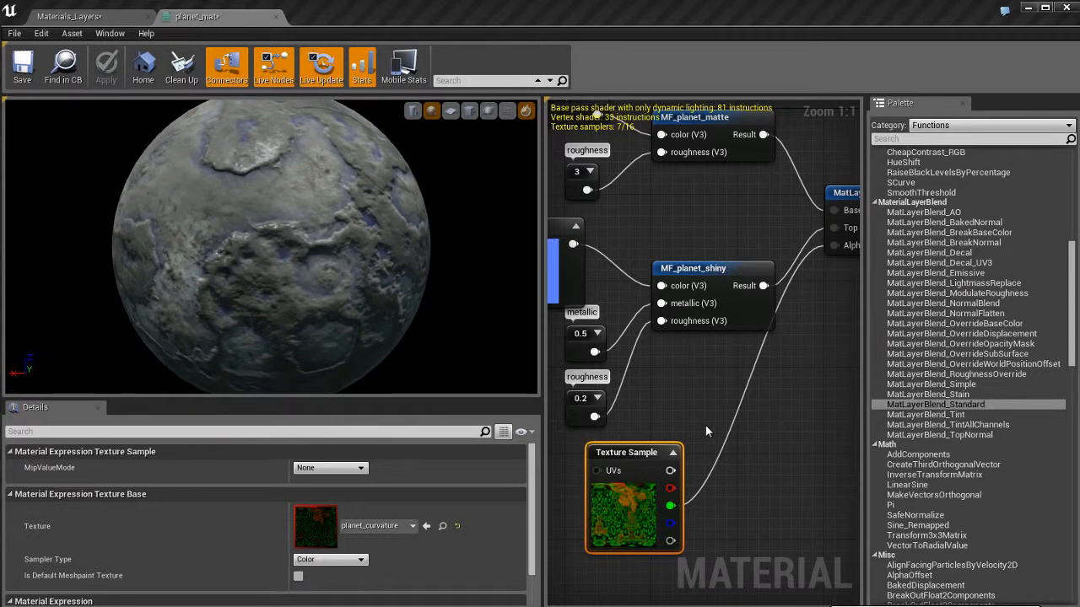
# Add an Add node that sums planet_curvature's red channel in A and green channel in B, and connect it to MatLayerBlend_Standard's Alpha.
pyautogui.moveTo(776, 411); pyautogui.dragTo(719, 405, button='right')
pyautogui.click(737, 470)
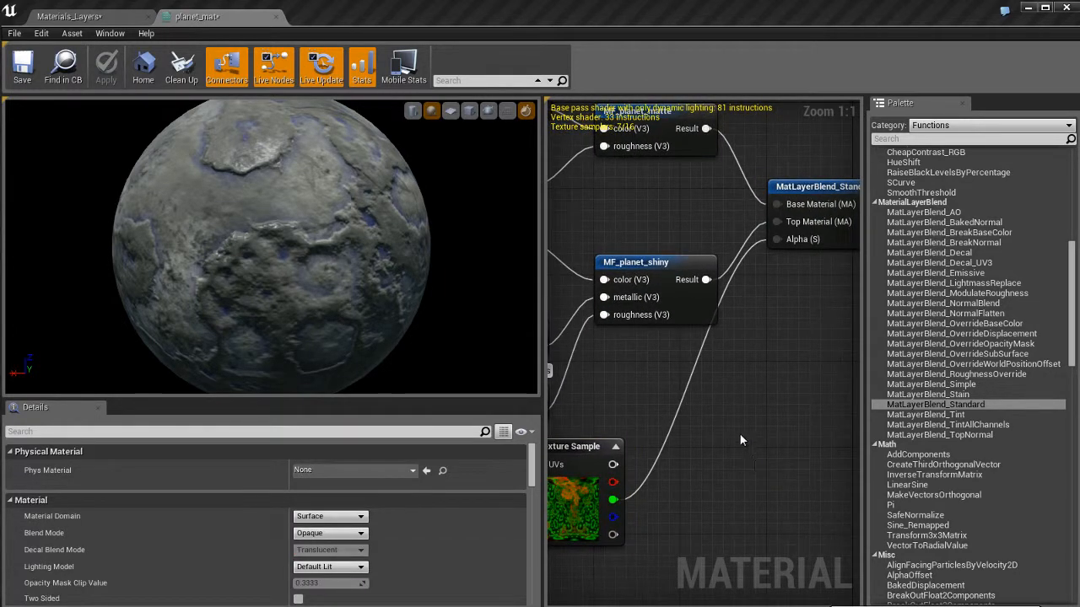
pyautogui.click(701, 445)
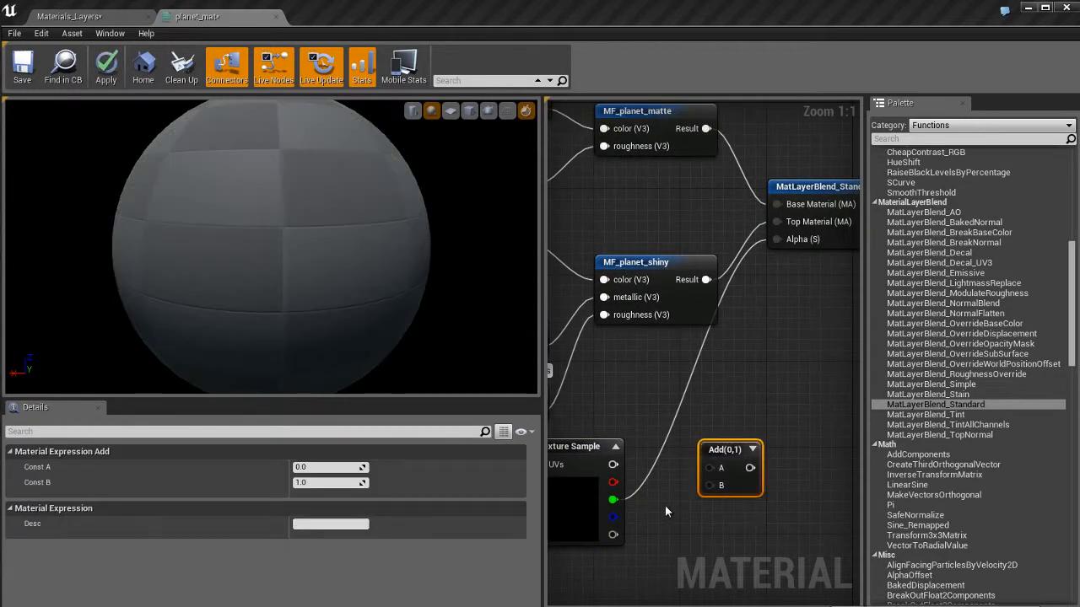
pyautogui.moveTo(613, 482); pyautogui.dragTo(808, 239)
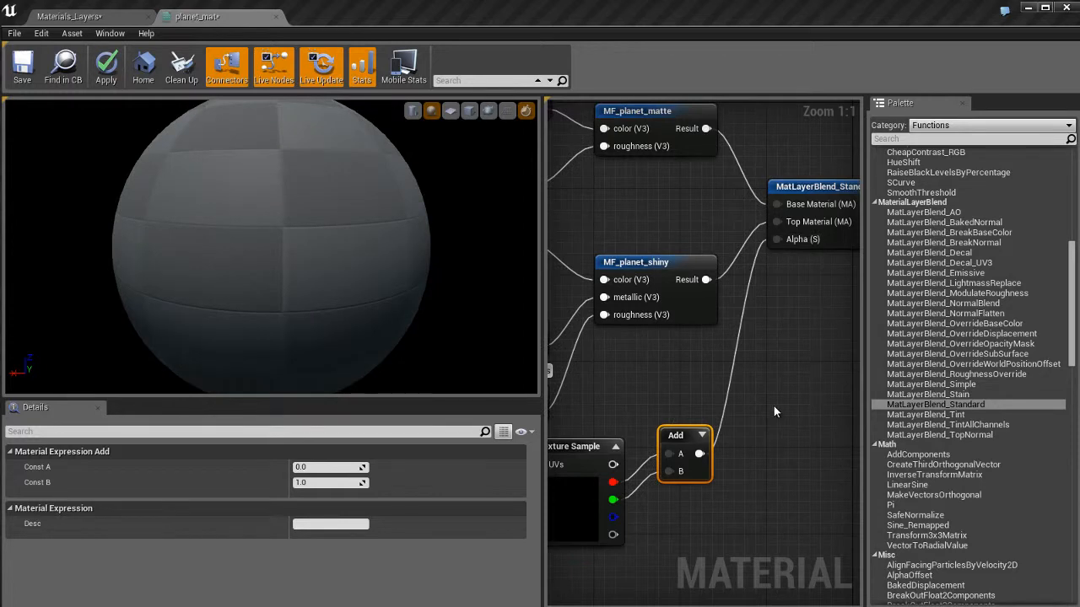
# Examine the blended material around the sphere and compare it with a node preview of the Add mask, ending that preview.
pyautogui.moveTo(291, 244)
pyautogui.mouseDown()
pyautogui.moveTo(465, 309)
pyautogui.moveTo(497, 288)
pyautogui.moveTo(168, 176)
pyautogui.mouseUp()
pyautogui.moveTo(366, 270); pyautogui.dragTo(345, 222)
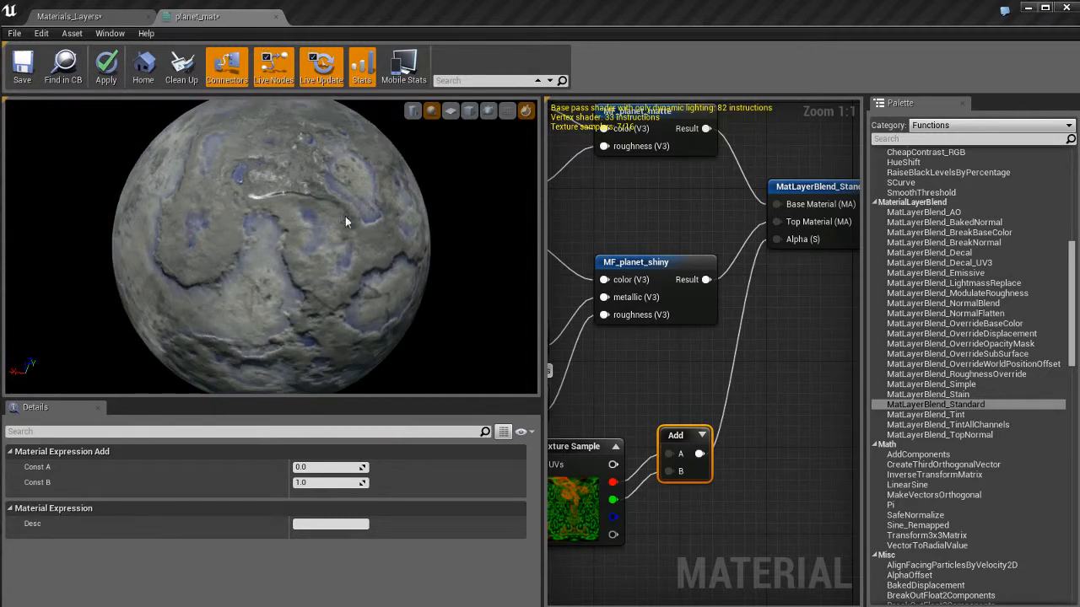
pyautogui.moveTo(320, 291); pyautogui.dragTo(576, 284)
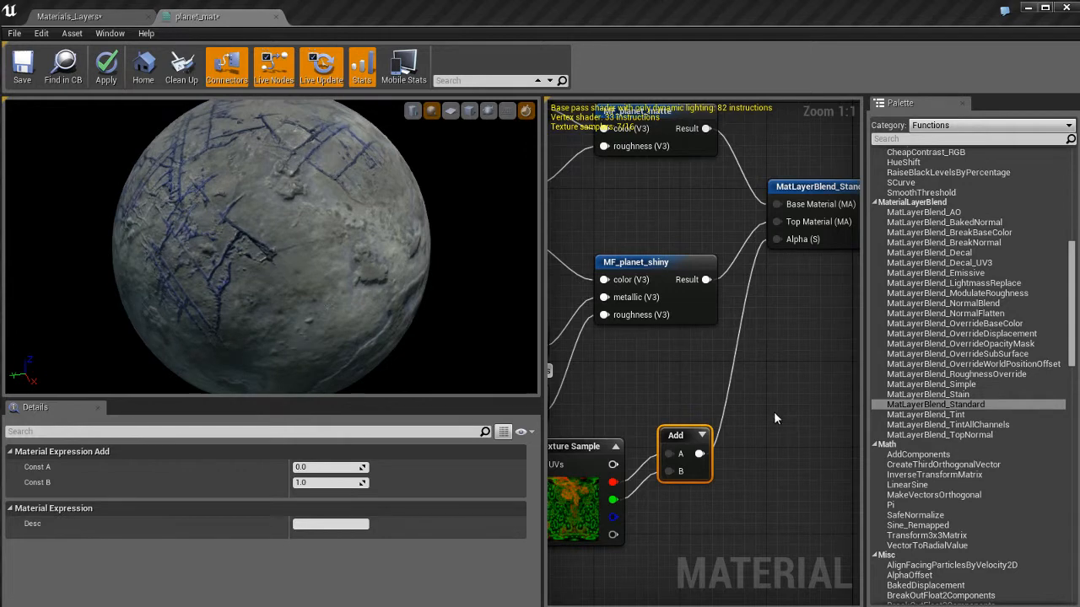
pyautogui.rightClick(680, 434)
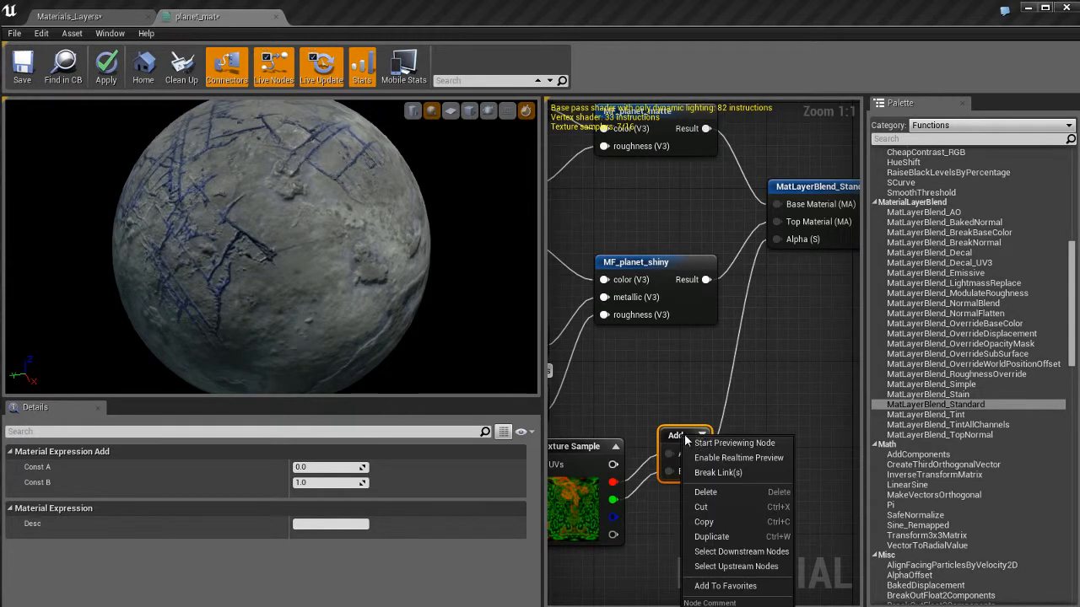
pyautogui.click(743, 443)
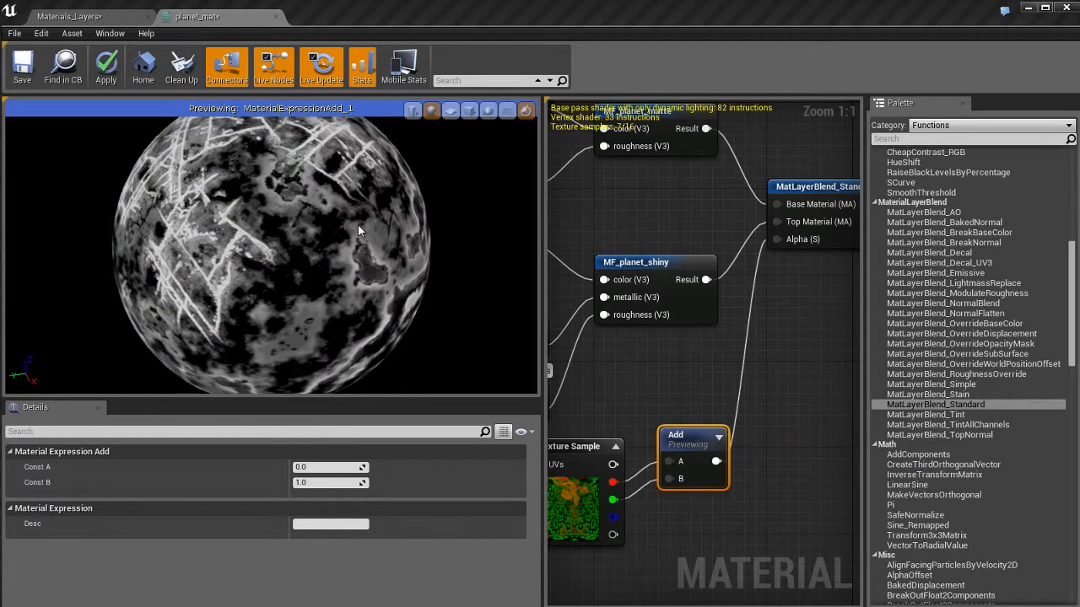
pyautogui.moveTo(358, 224); pyautogui.dragTo(413, 240)
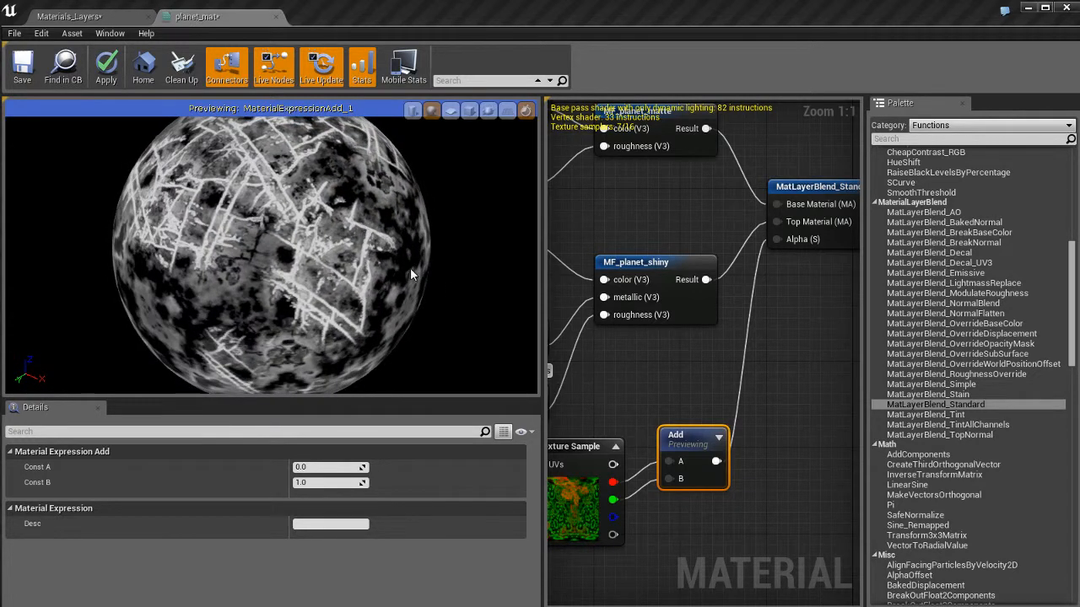
pyautogui.rightClick(688, 438)
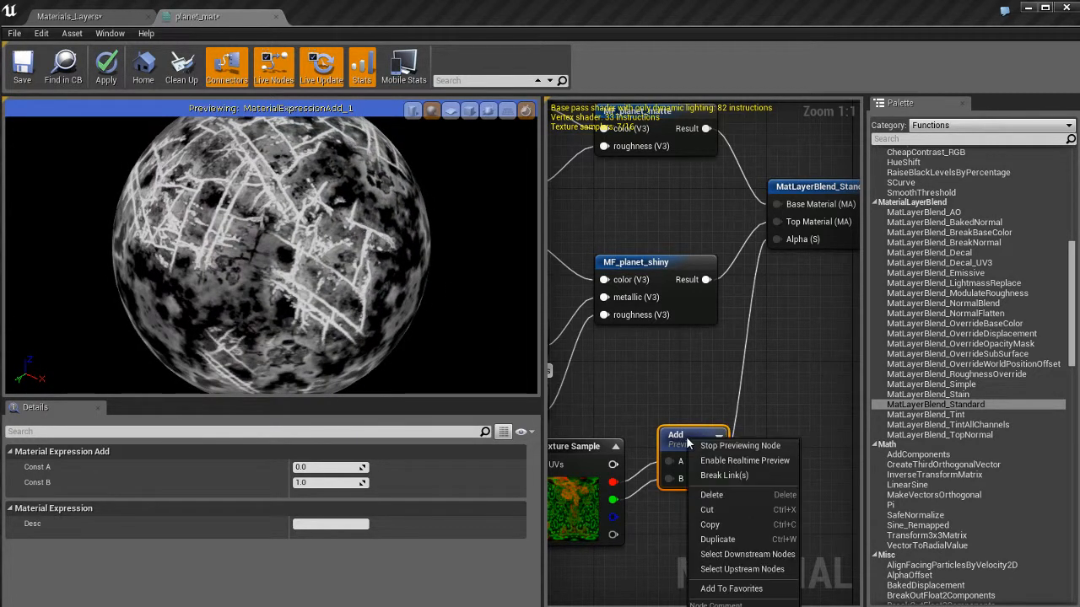
pyautogui.click(736, 449)
pyautogui.click(675, 389)
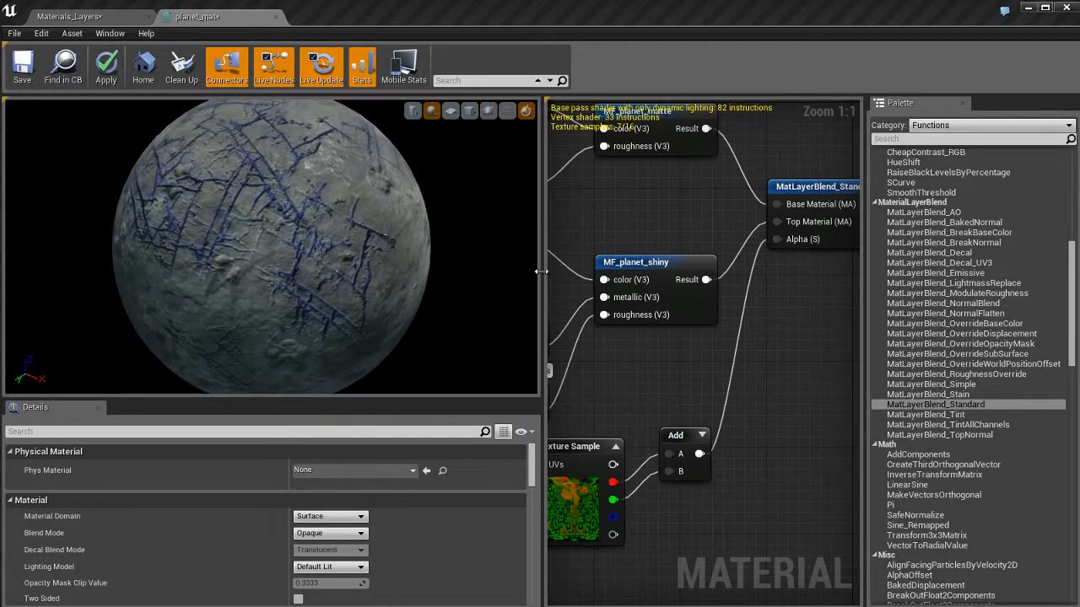
# Shrink the preview viewport in width and height to enlarge the node graph, and reframe the sphere to fill it.
pyautogui.moveTo(540, 271); pyautogui.dragTo(229, 354)
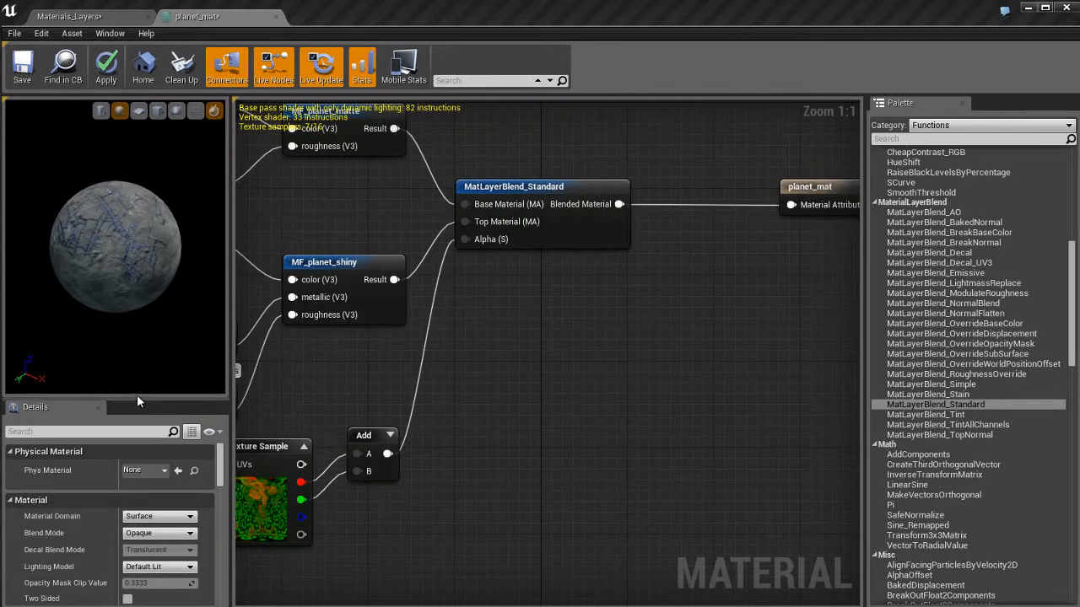
pyautogui.moveTo(137, 396); pyautogui.dragTo(128, 354)
pyautogui.scroll(3, 123, 267)
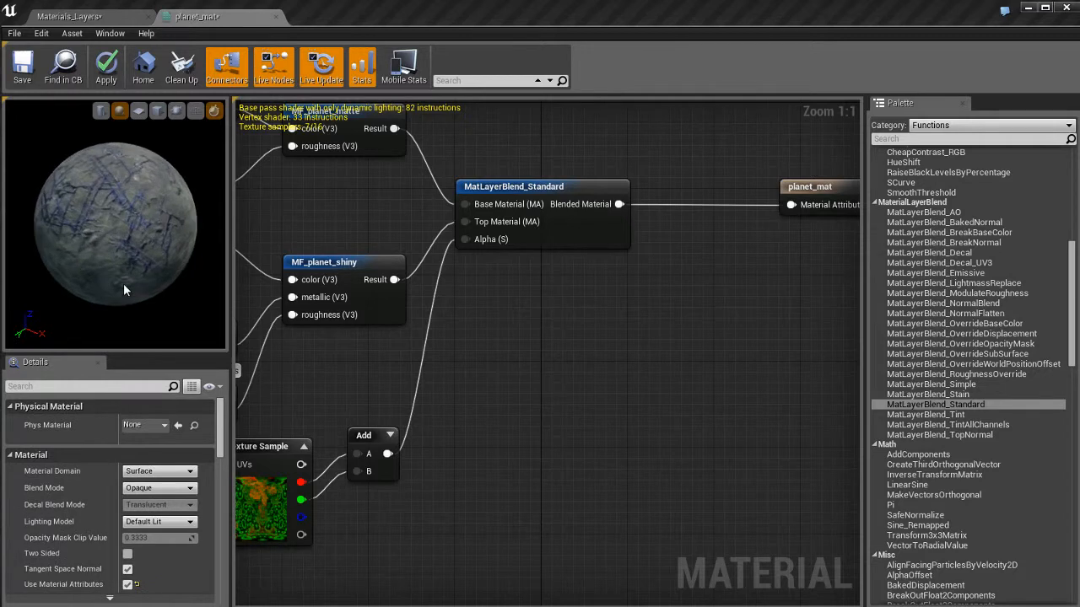
pyautogui.scroll(2, 122, 290)
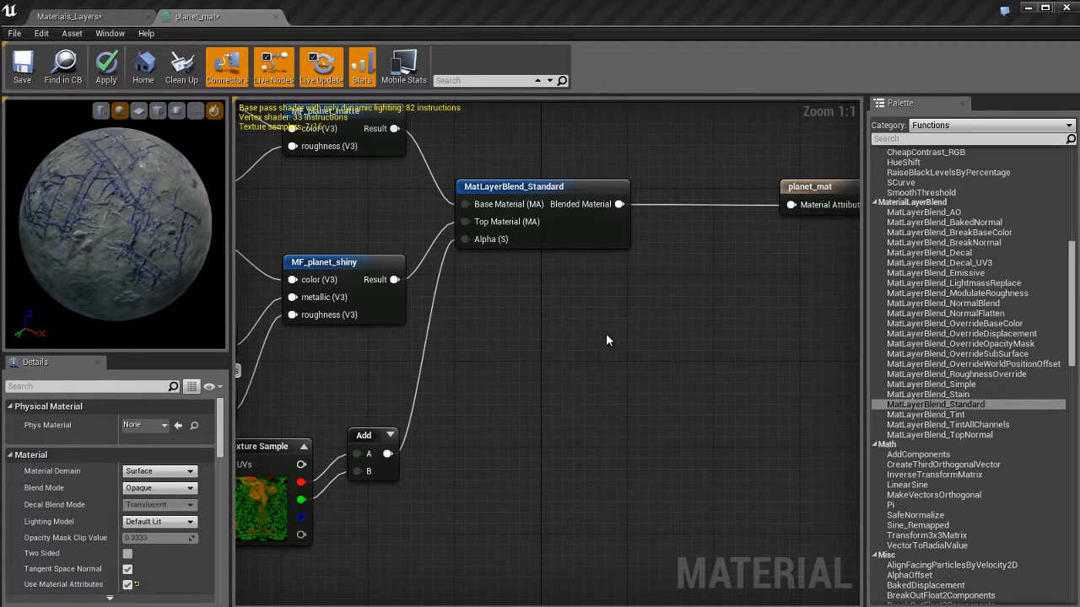
# Move the planet_mat output node closer to MatLayerBlend_Standard and save the material.
pyautogui.scroll(-1, 548, 369)
pyautogui.moveTo(517, 428); pyautogui.dragTo(755, 387, button='right')
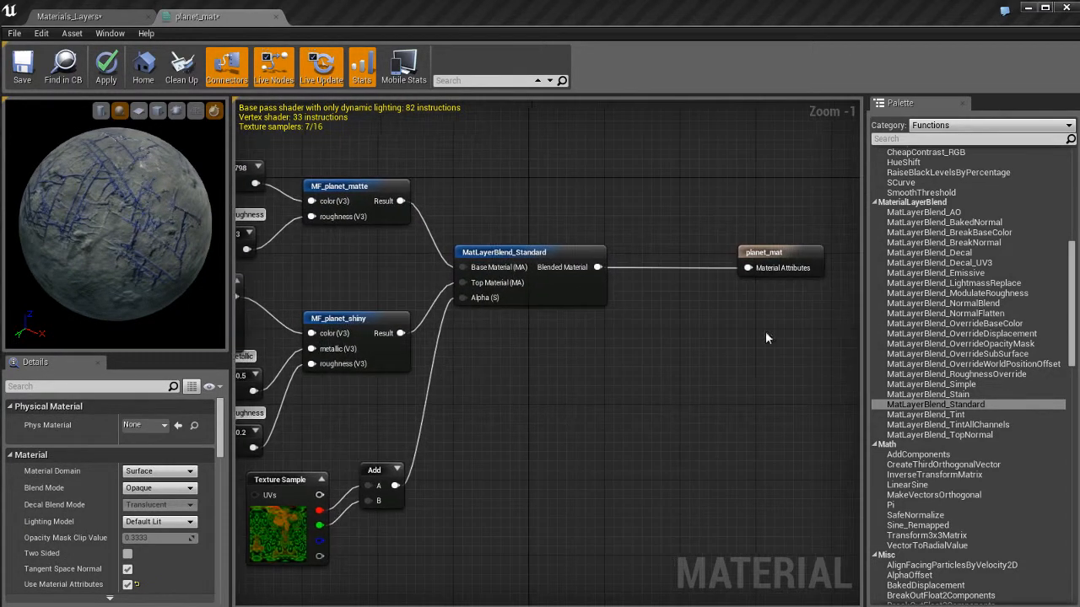
pyautogui.moveTo(797, 267); pyautogui.dragTo(702, 268)
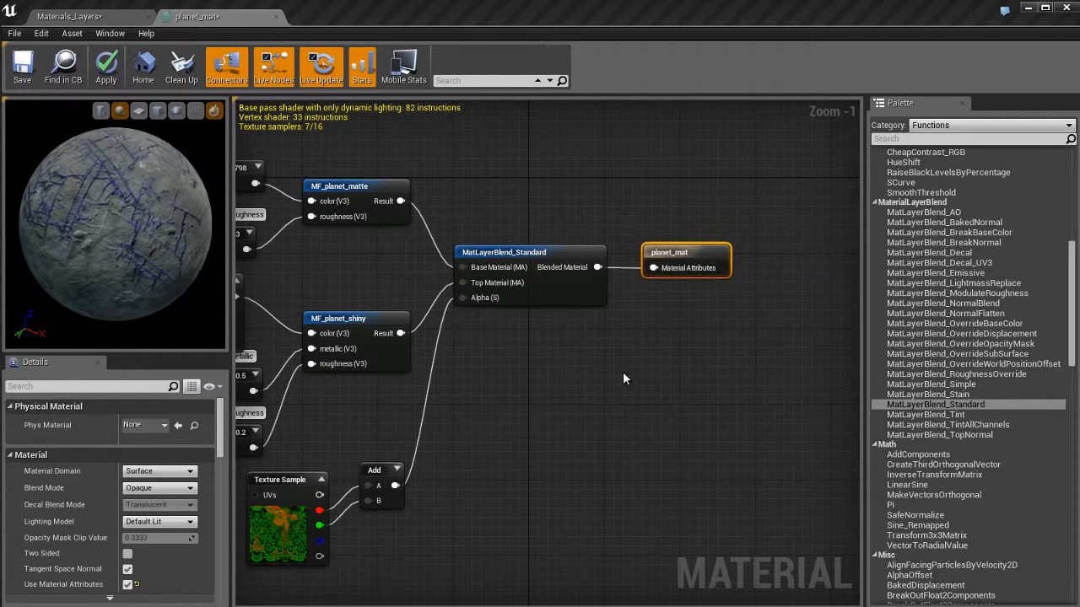
pyautogui.click(602, 386)
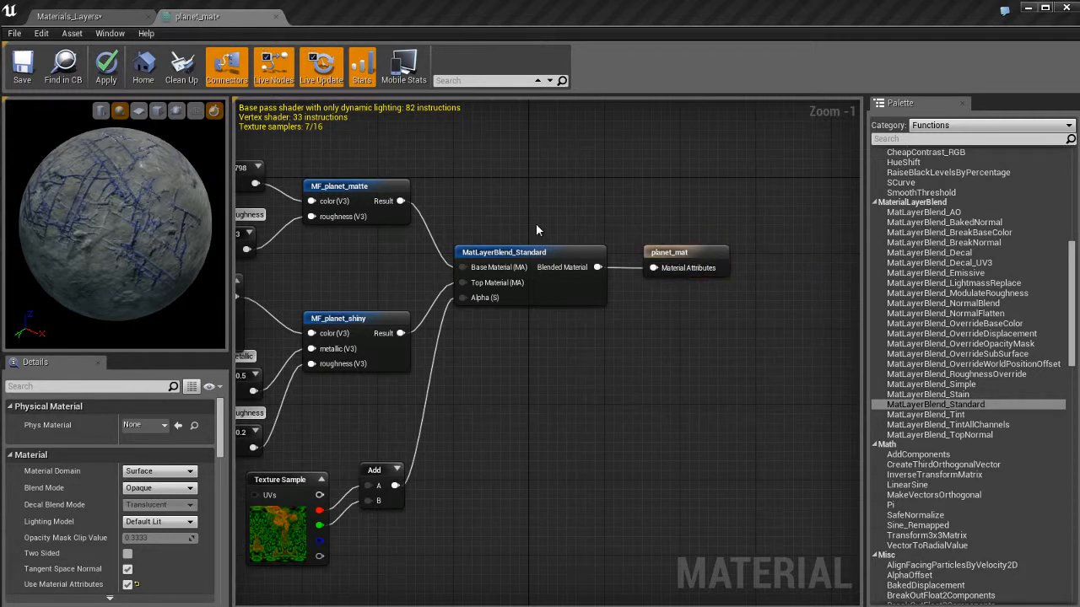
pyautogui.hotkey('ctrl', 's')
# Add planet_occlusion from the MyTextures folder as a Texture Sample below the blend node, and inspect the full texture in its own editor.
pyautogui.hotkey('ctrl', 'b')
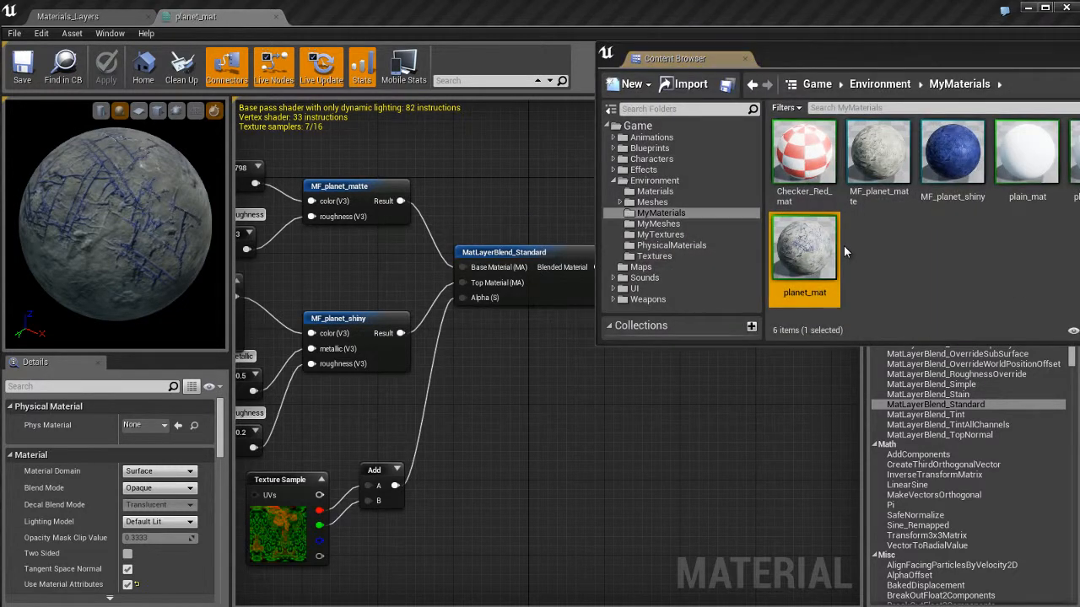
pyautogui.moveTo(893, 57); pyautogui.dragTo(739, 107)
pyautogui.click(507, 285)
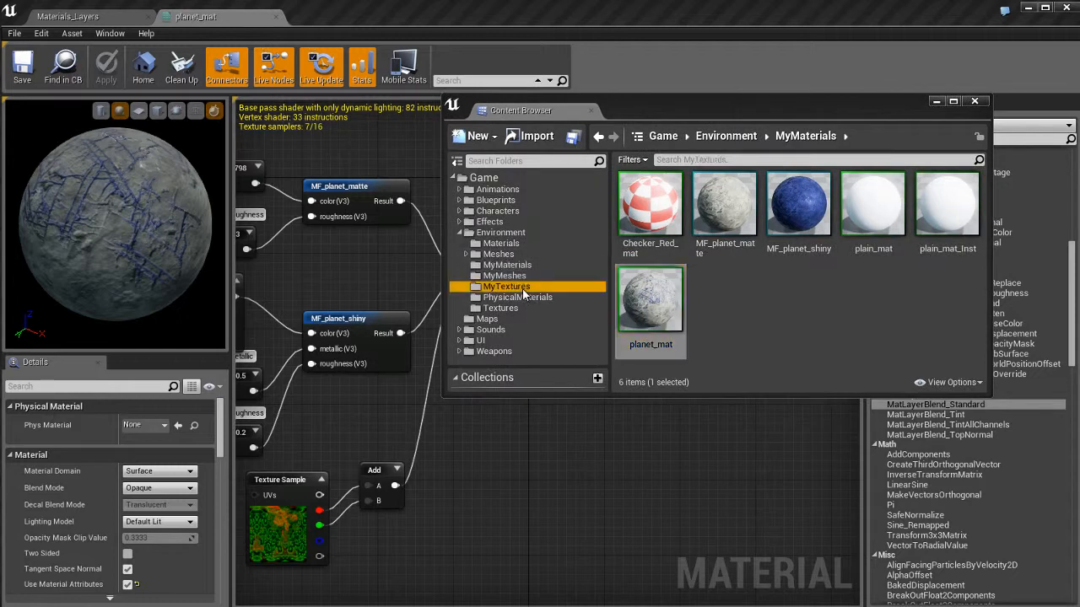
pyautogui.scroll(-1, 857, 301)
pyautogui.click(862, 297)
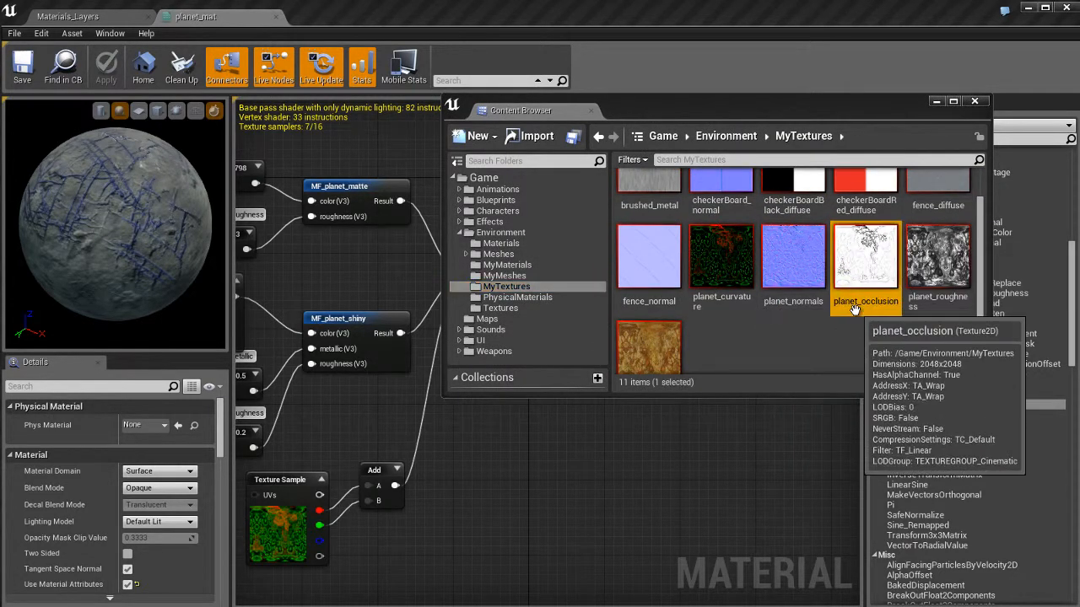
pyautogui.moveTo(862, 297); pyautogui.dragTo(538, 507)
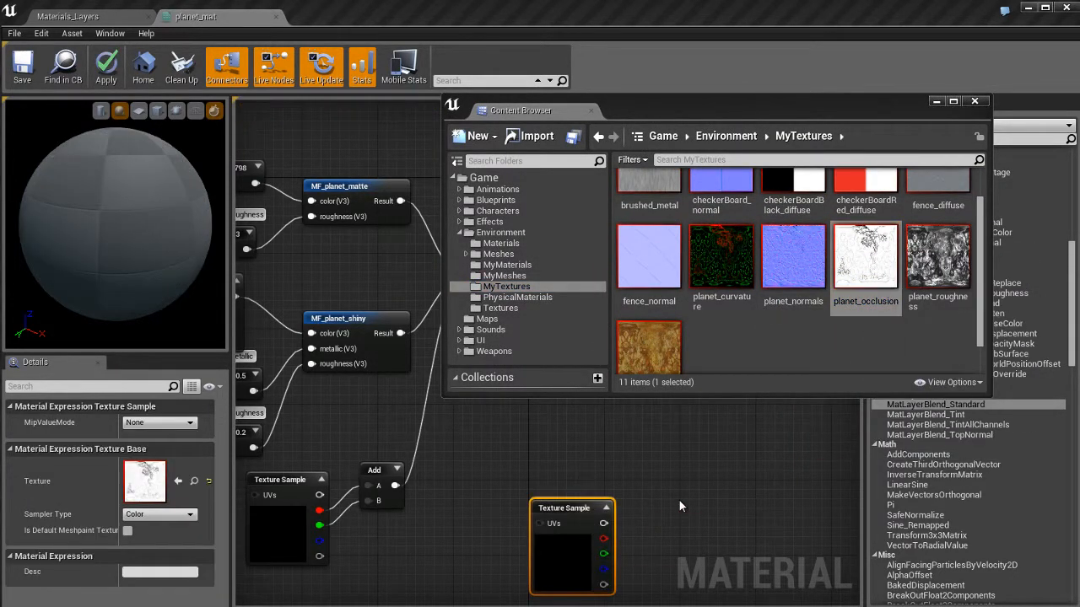
pyautogui.click(972, 104)
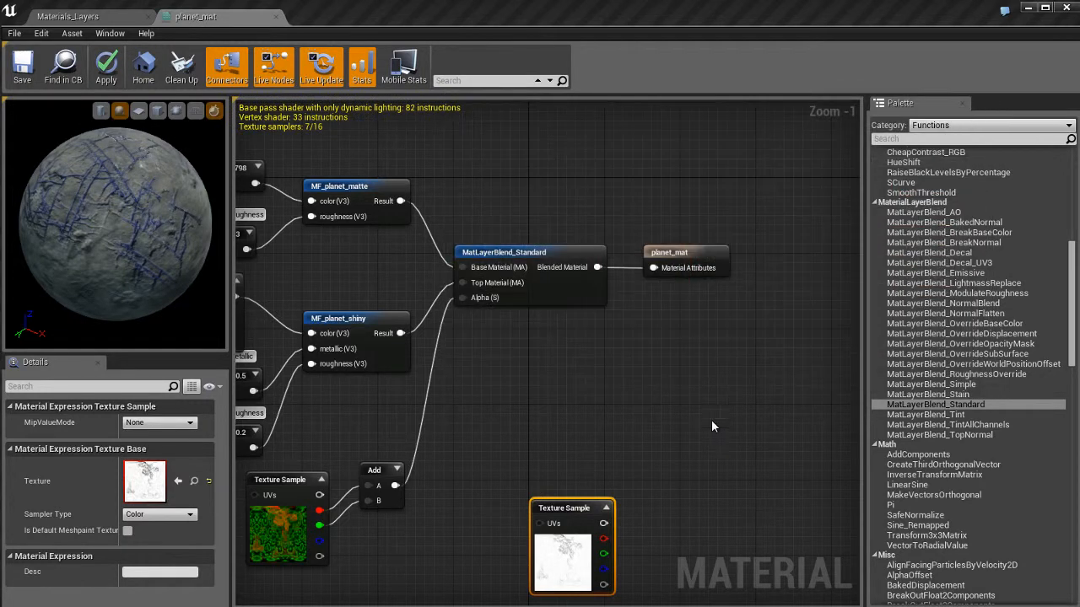
pyautogui.moveTo(711, 419)
pyautogui.mouseDown(button='right')
pyautogui.moveTo(740, 373)
pyautogui.moveTo(707, 422)
pyautogui.mouseUp(button='right')
pyautogui.moveTo(583, 537); pyautogui.dragTo(543, 470)
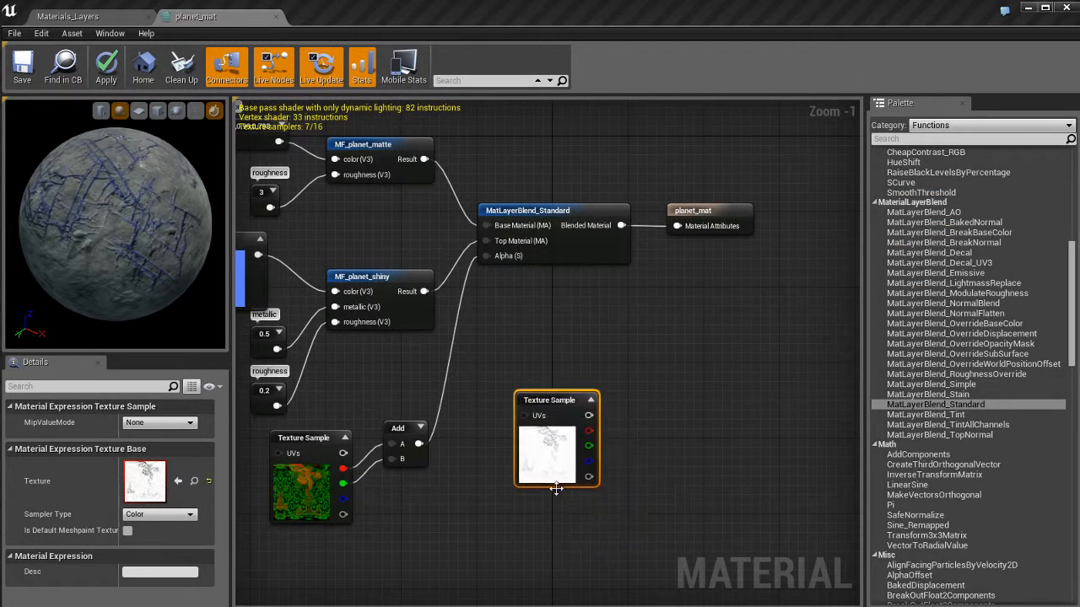
pyautogui.doubleClick(153, 473)
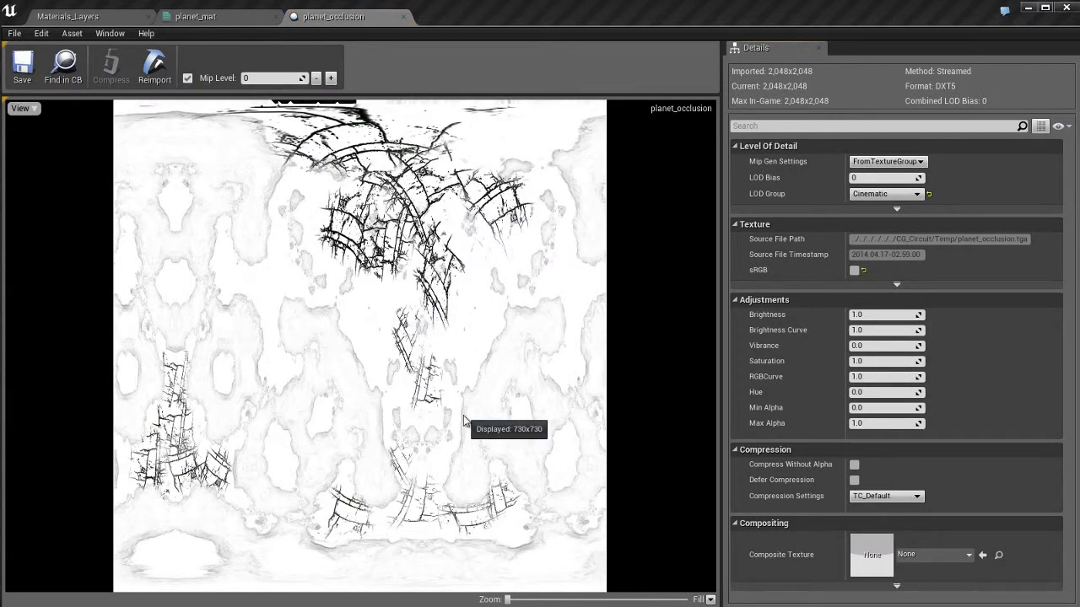
pyautogui.middleClick(373, 24)
# Turn off Use Material Attributes for planet_mat to expose its individual material inputs.
pyautogui.moveTo(628, 307); pyautogui.dragTo(593, 310, button='right')
pyautogui.click(695, 212)
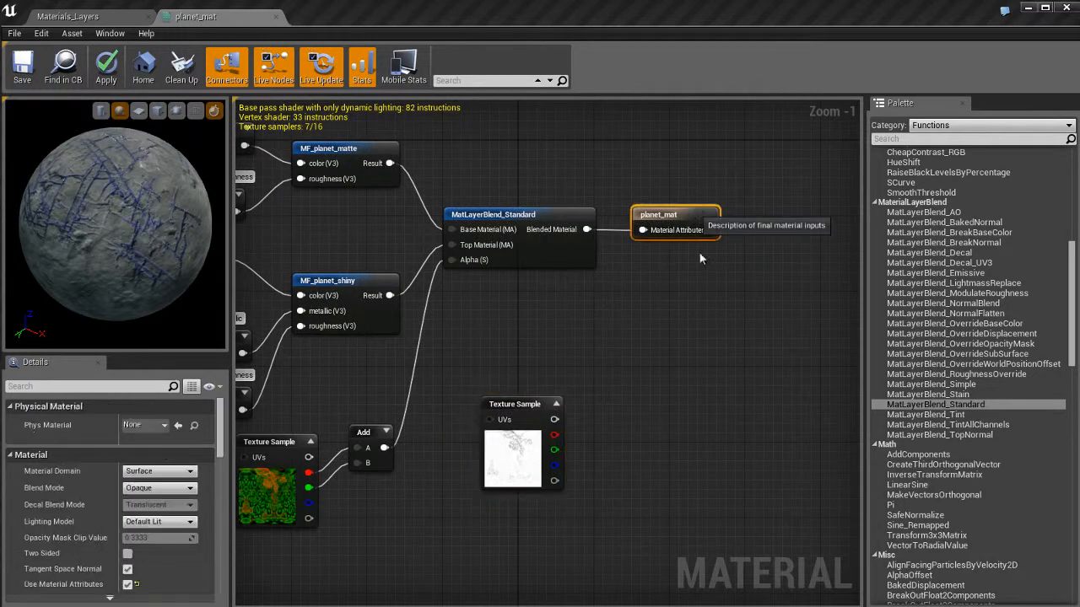
pyautogui.moveTo(720, 346); pyautogui.dragTo(675, 285, button='right')
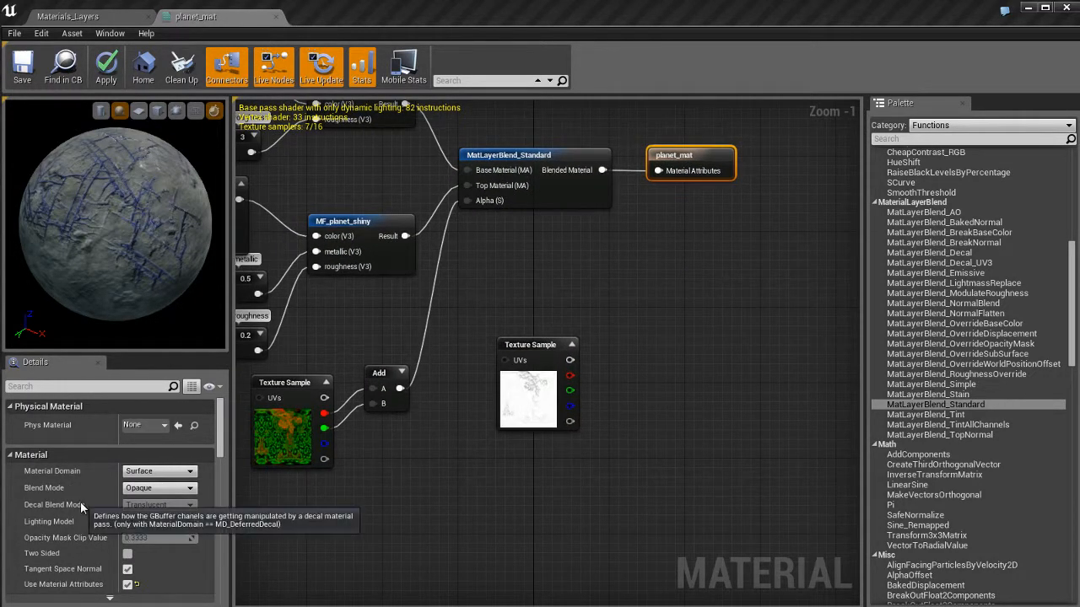
pyautogui.scroll(-5, 89, 477)
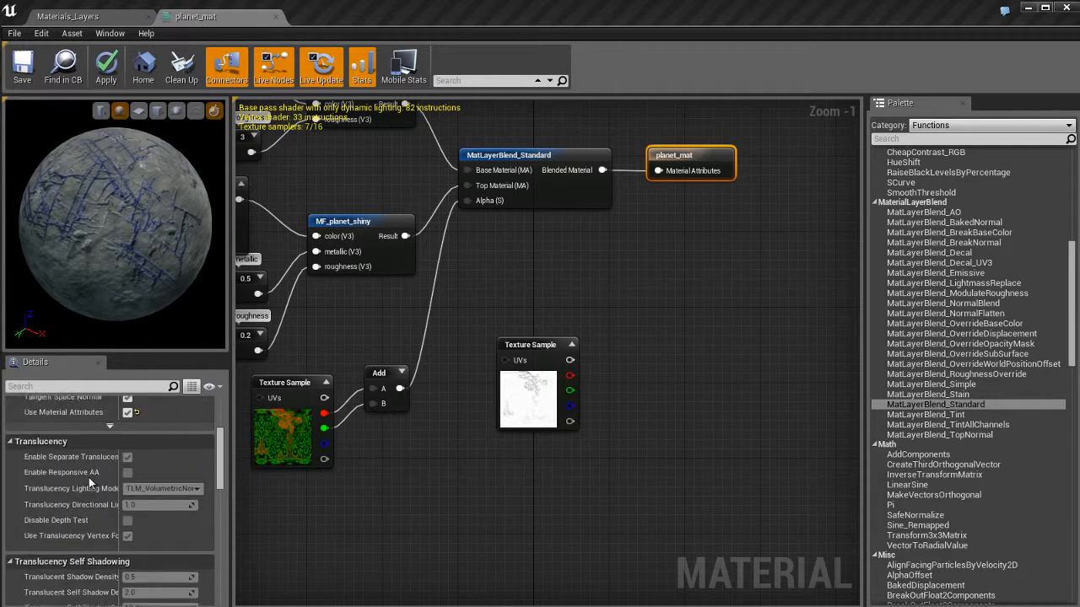
pyautogui.scroll(5, 88, 478)
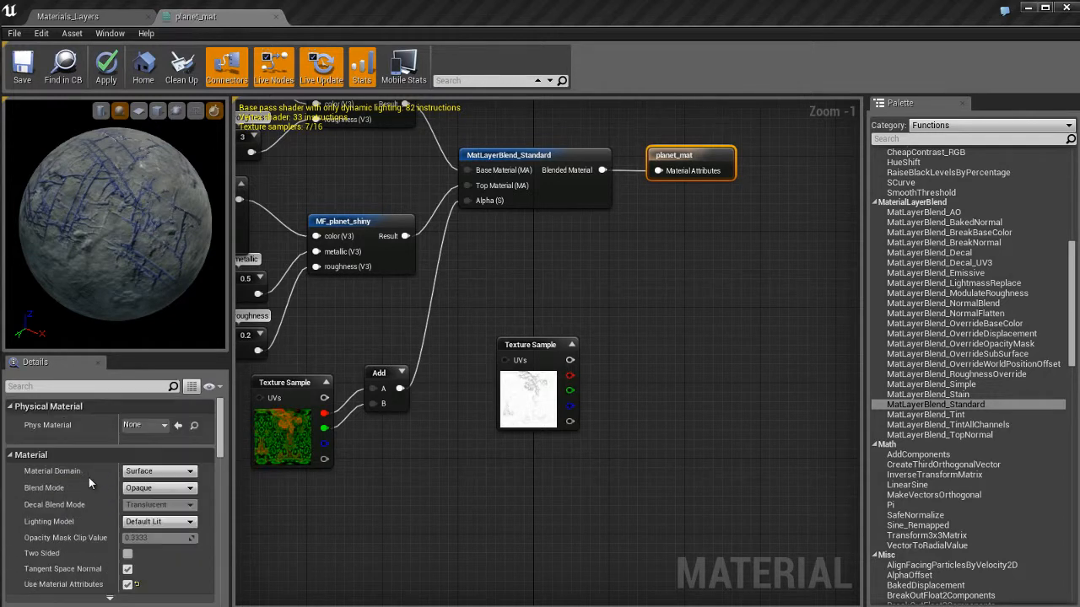
pyautogui.click(128, 584)
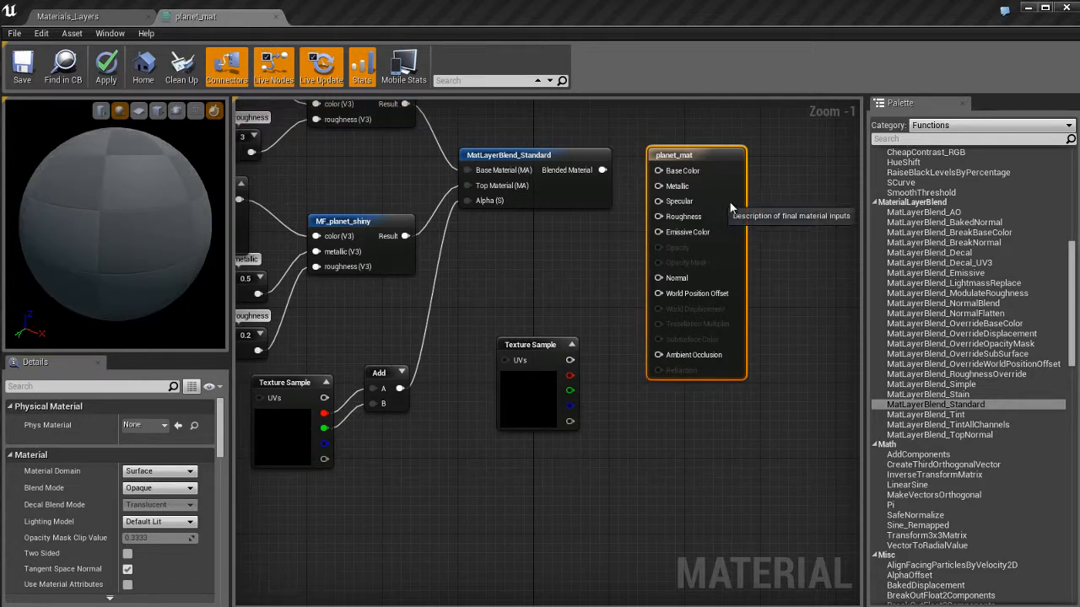
# Connect the planet_occlusion Texture Sample directly to planet_mat's Ambient Occlusion input, and break that connection.
pyautogui.moveTo(730, 207); pyautogui.dragTo(769, 208)
pyautogui.moveTo(570, 360); pyautogui.dragTo(697, 355)
pyautogui.moveTo(638, 287); pyautogui.dragTo(623, 312, button='right')
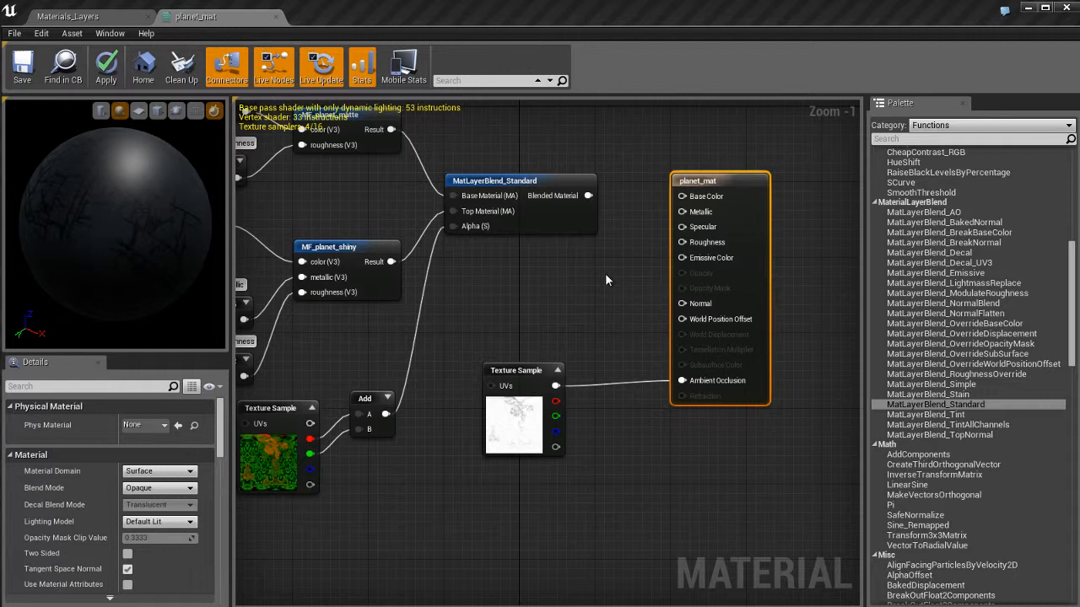
pyautogui.moveTo(615, 330); pyautogui.dragTo(598, 315, button='right')
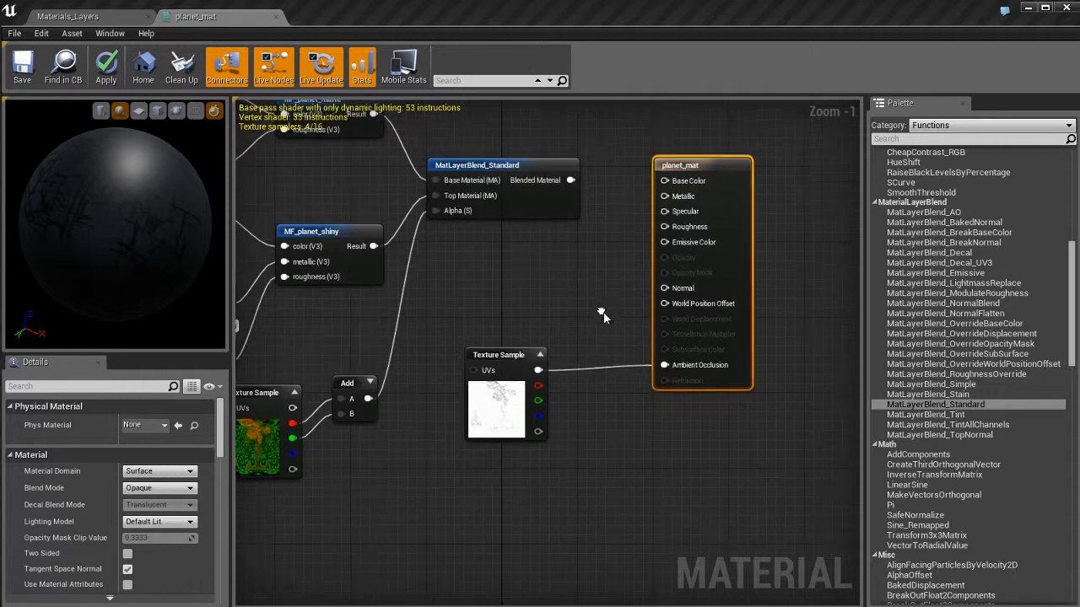
pyautogui.keyDown('alt'); pyautogui.click(537, 370); pyautogui.keyUp('alt')
# Move the planet_occlusion Texture Sample lower and planet_mat farther from MatLayerBlend_Standard to make room for another node between them.
pyautogui.moveTo(508, 359); pyautogui.dragTo(540, 501)
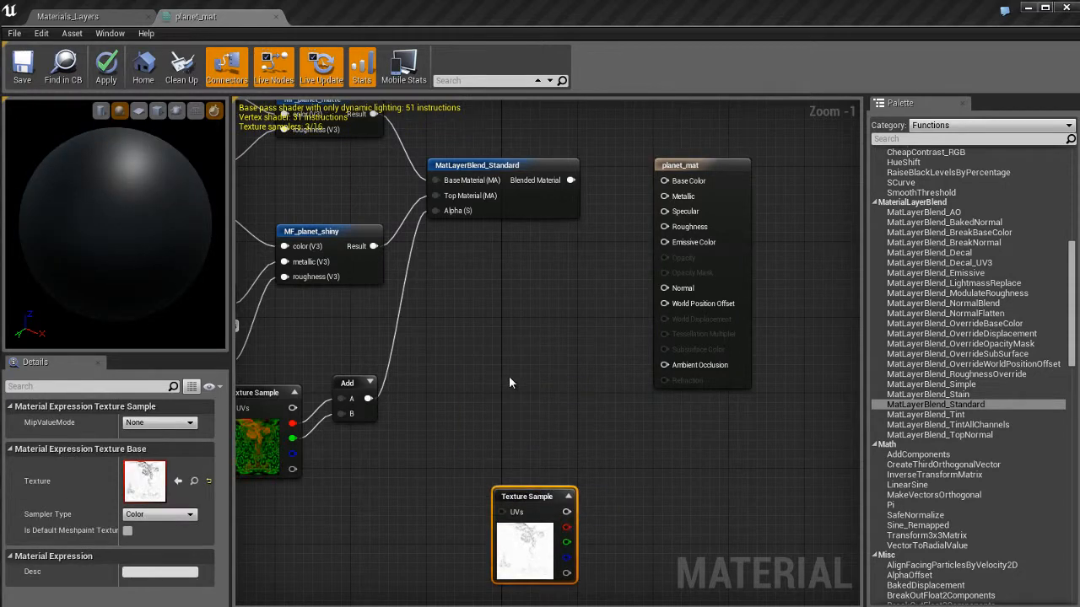
pyautogui.moveTo(512, 379); pyautogui.dragTo(442, 402, button='right')
pyautogui.moveTo(679, 195); pyautogui.dragTo(804, 195)
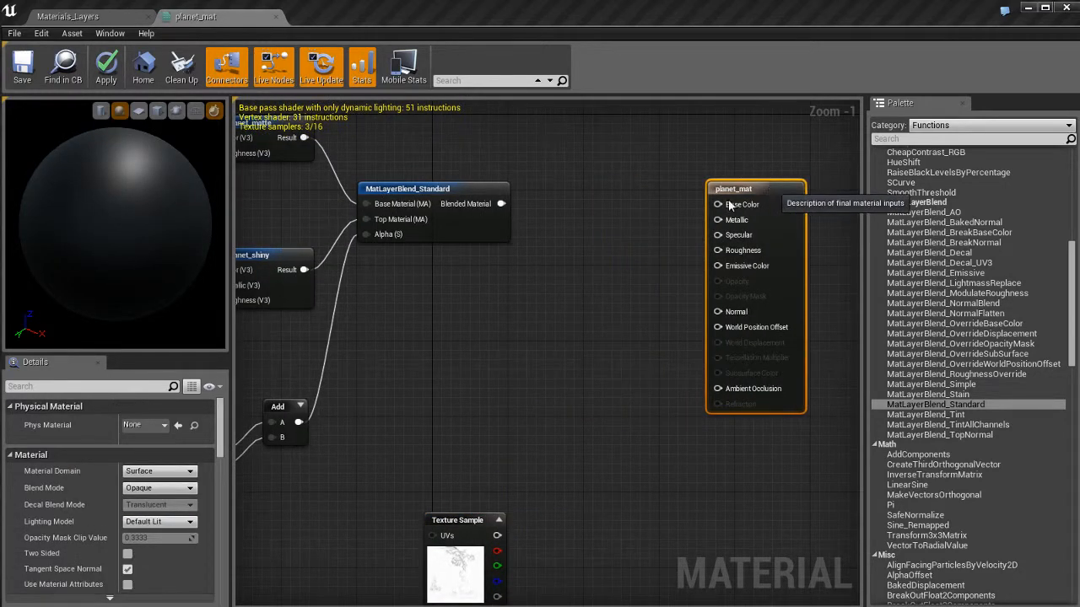
pyautogui.click(595, 273)
pyautogui.moveTo(617, 313); pyautogui.dragTo(605, 344, button='right')
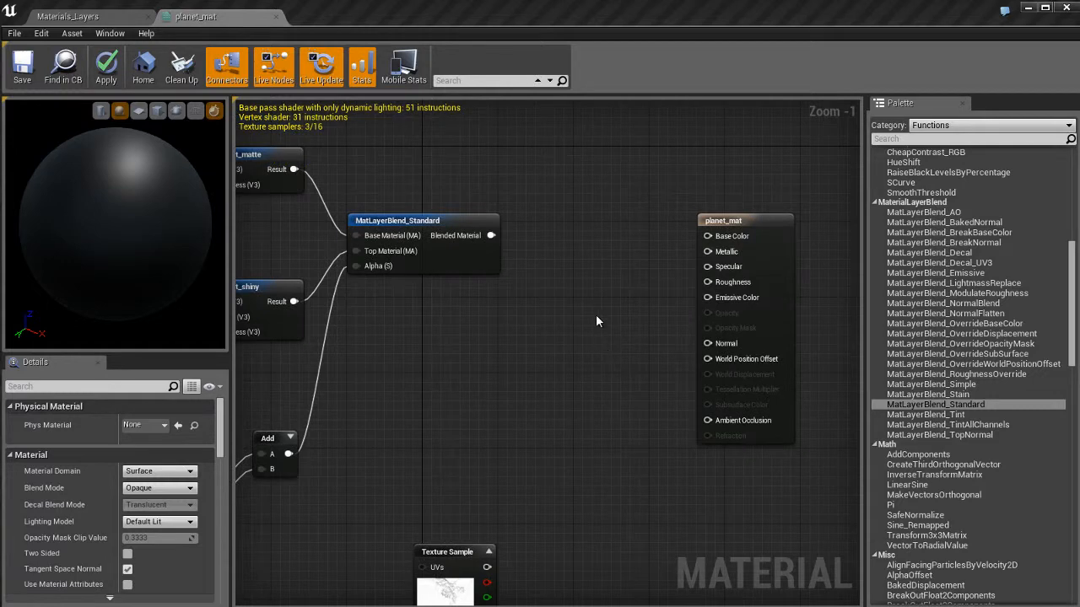
pyautogui.scroll(1, 600, 323)
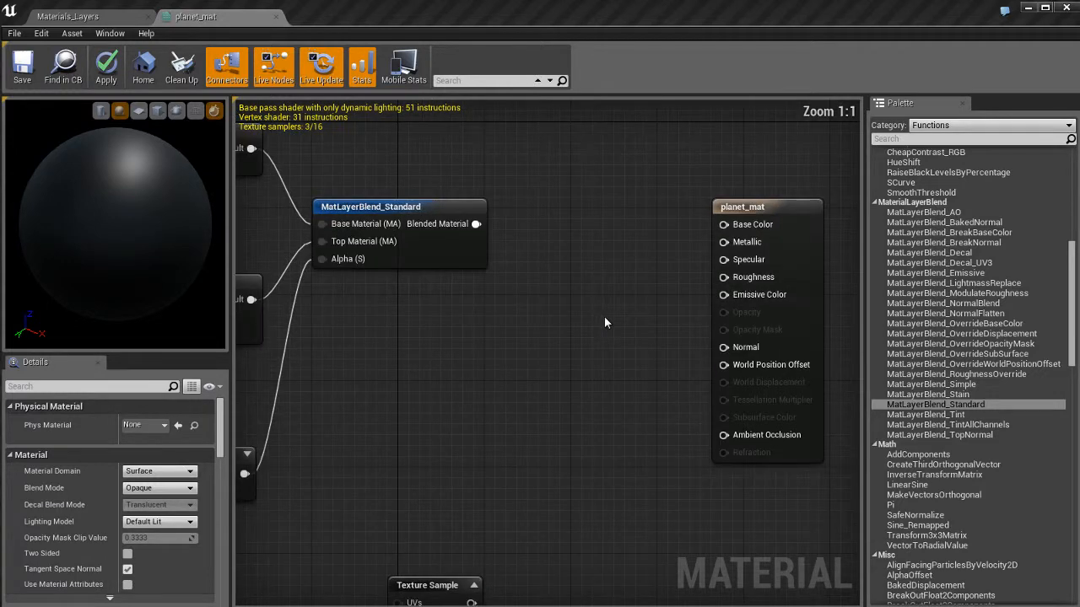
pyautogui.moveTo(604, 322); pyautogui.dragTo(577, 373, button='right')
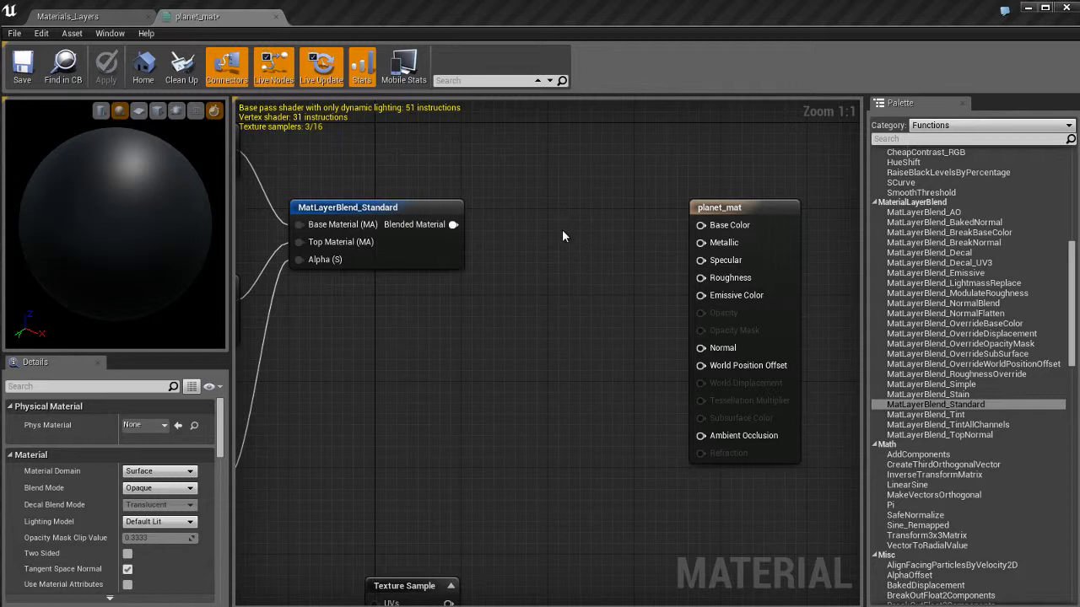
pyautogui.click(408, 244)
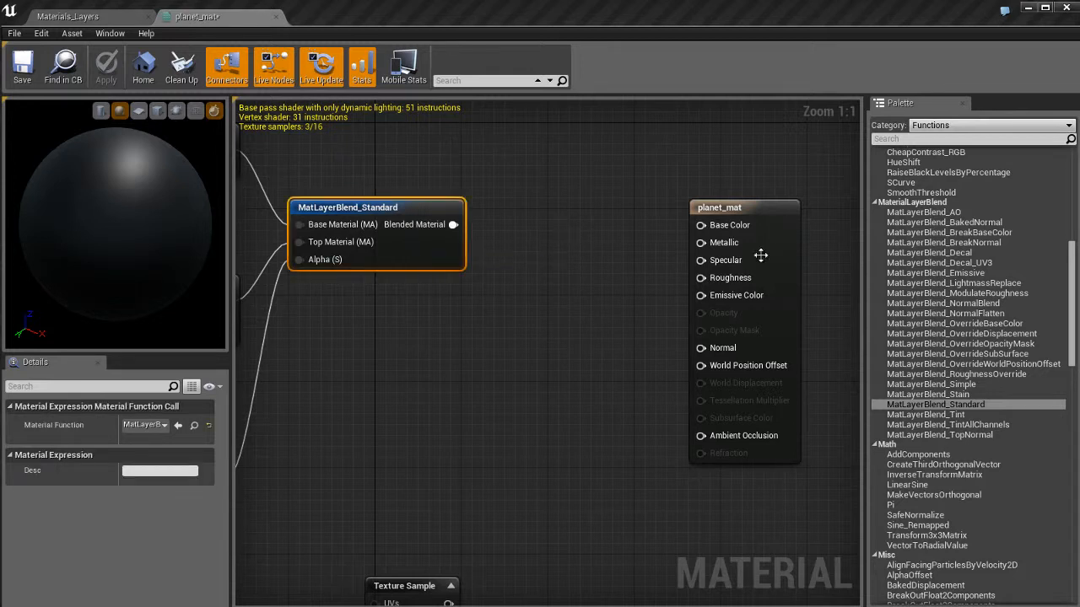
pyautogui.click(791, 226)
pyautogui.click(567, 282)
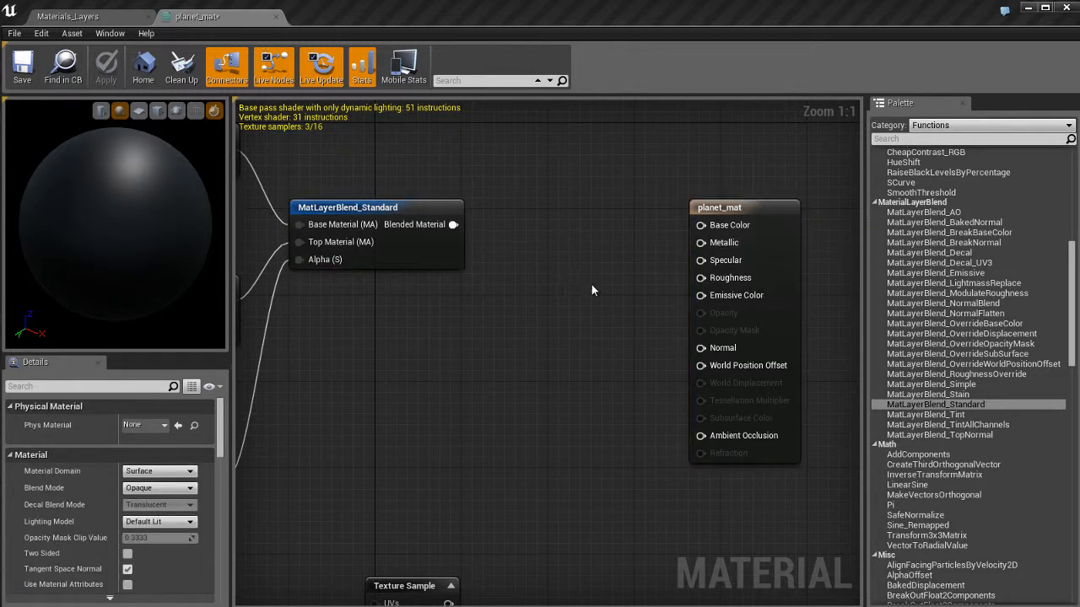
# Search all node categories for "break" and place a BreakMaterialAttributes node between MatLayerBlend_Standard and planet_mat.
pyautogui.click(945, 125)
pyautogui.click(948, 138)
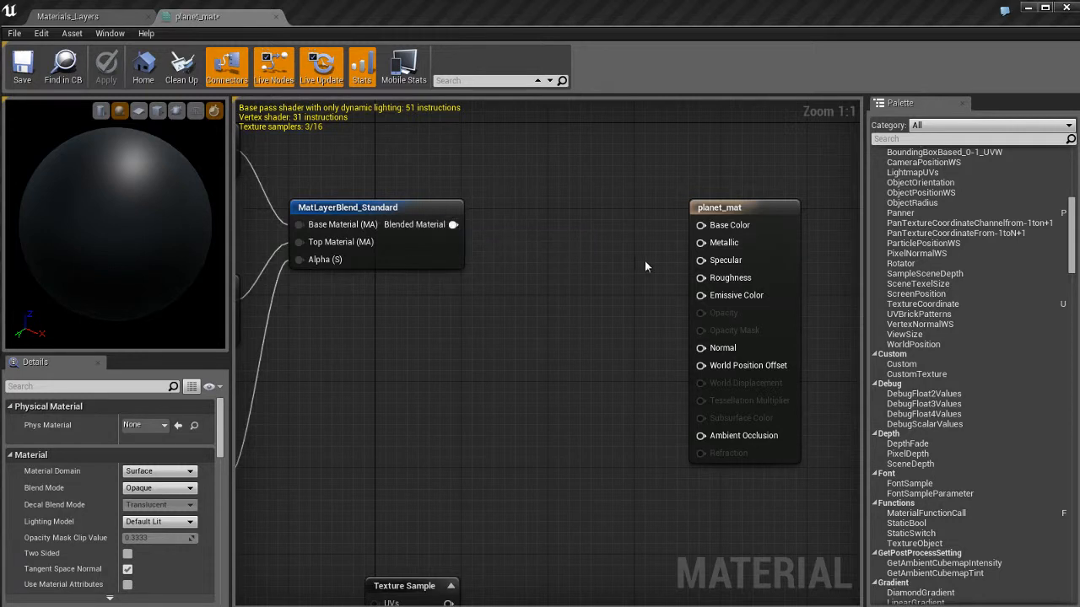
pyautogui.click(944, 126)
pyautogui.click(945, 139)
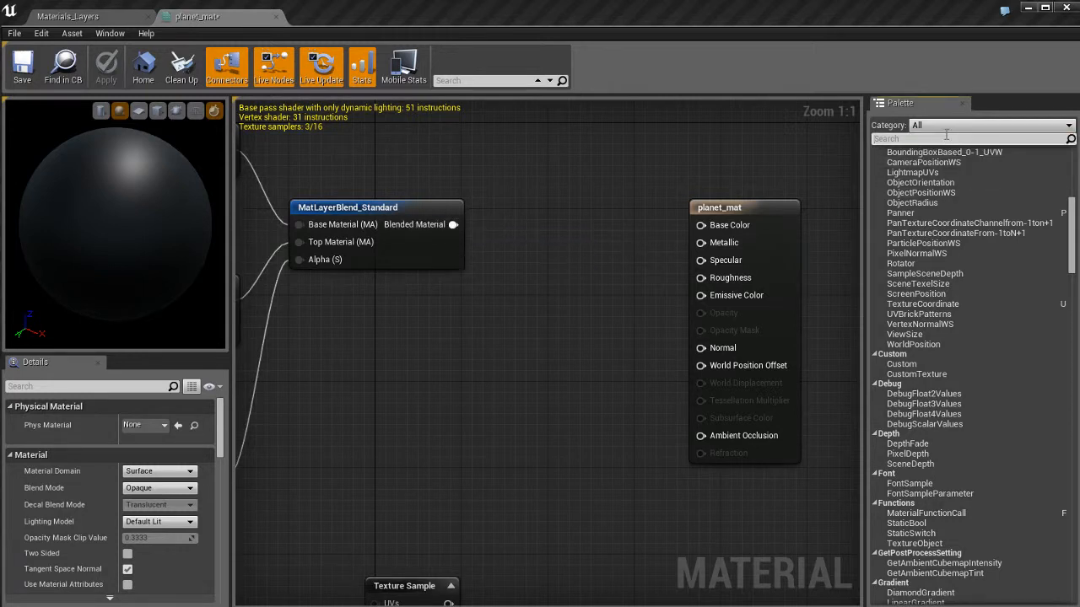
pyautogui.write('break')
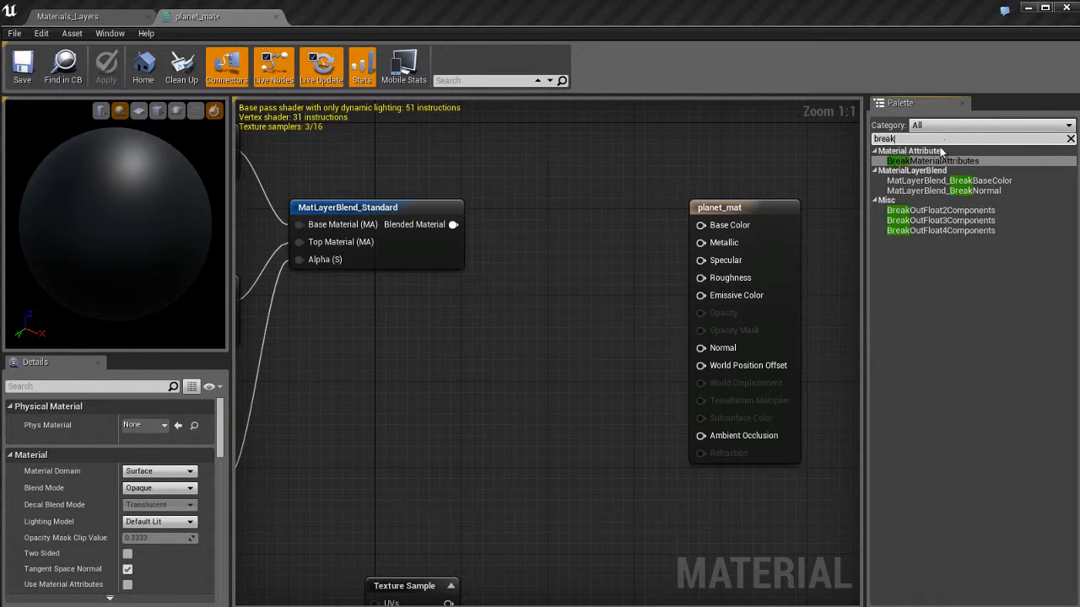
pyautogui.moveTo(919, 160); pyautogui.dragTo(591, 211)
pyautogui.moveTo(471, 352); pyautogui.dragTo(447, 269, button='right')
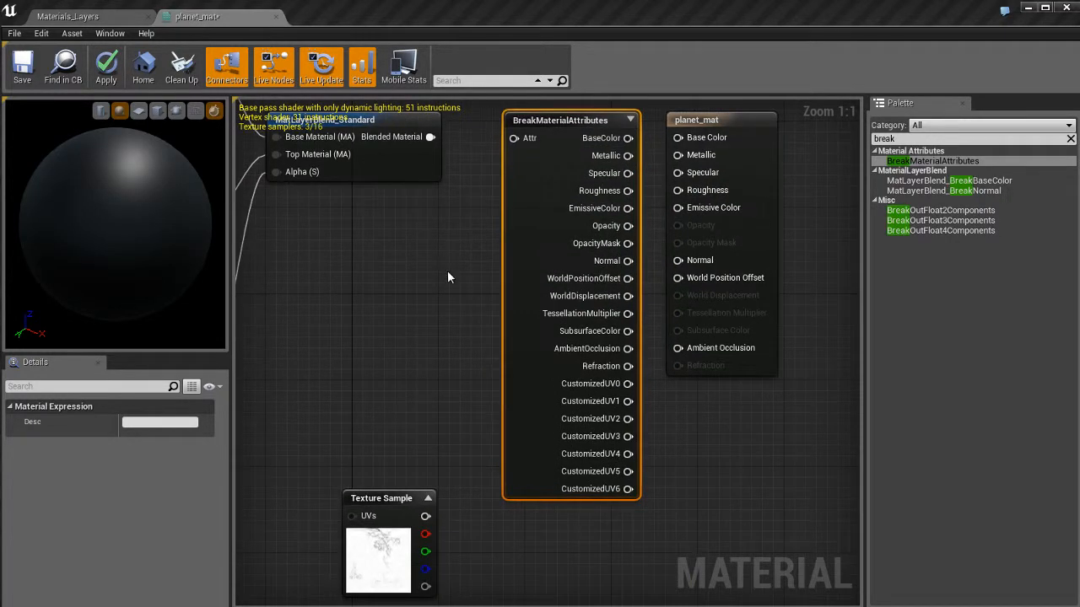
# Space planet_mat away from BreakMaterialAttributes and connect MatLayerBlend_Standard's Blended Material output to the Attr input.
pyautogui.moveTo(716, 124); pyautogui.dragTo(780, 124)
pyautogui.moveTo(653, 179); pyautogui.dragTo(626, 253, button='right')
pyautogui.moveTo(404, 210); pyautogui.dragTo(490, 212)
pyautogui.moveTo(635, 285); pyautogui.dragTo(591, 270, button='right')
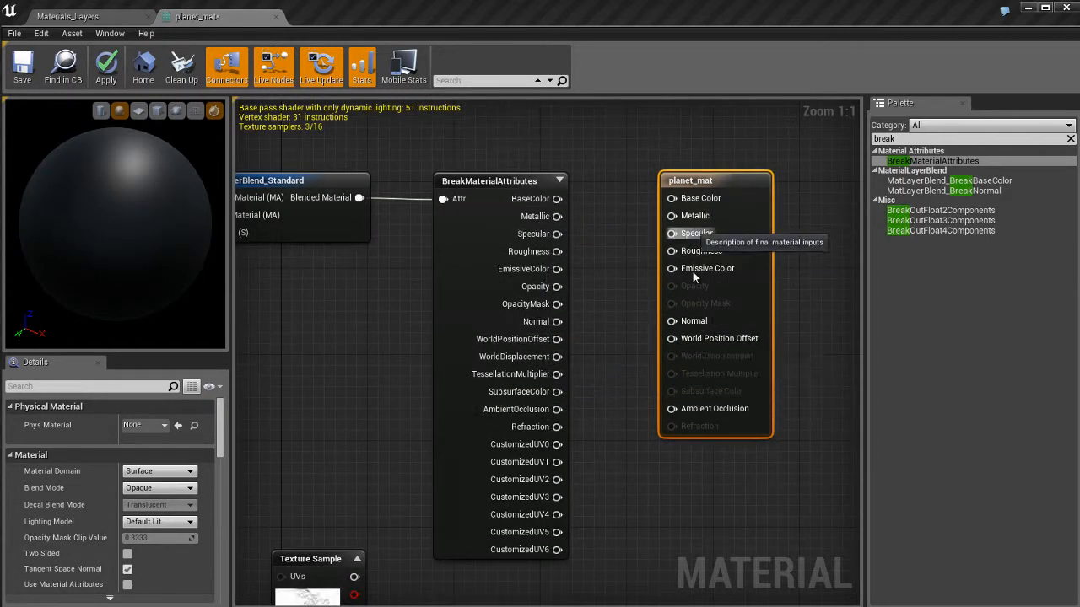
# Connect BreakMaterialAttributes' BaseColor, Metallic, Specular, Roughness, EmissiveColor and Normal outputs to the matching planet_mat inputs.
pyautogui.moveTo(614, 363); pyautogui.dragTo(609, 346, button='right')
pyautogui.moveTo(552, 182); pyautogui.dragTo(670, 183)
pyautogui.moveTo(552, 200); pyautogui.dragTo(676, 200)
pyautogui.moveTo(552, 217); pyautogui.dragTo(666, 216)
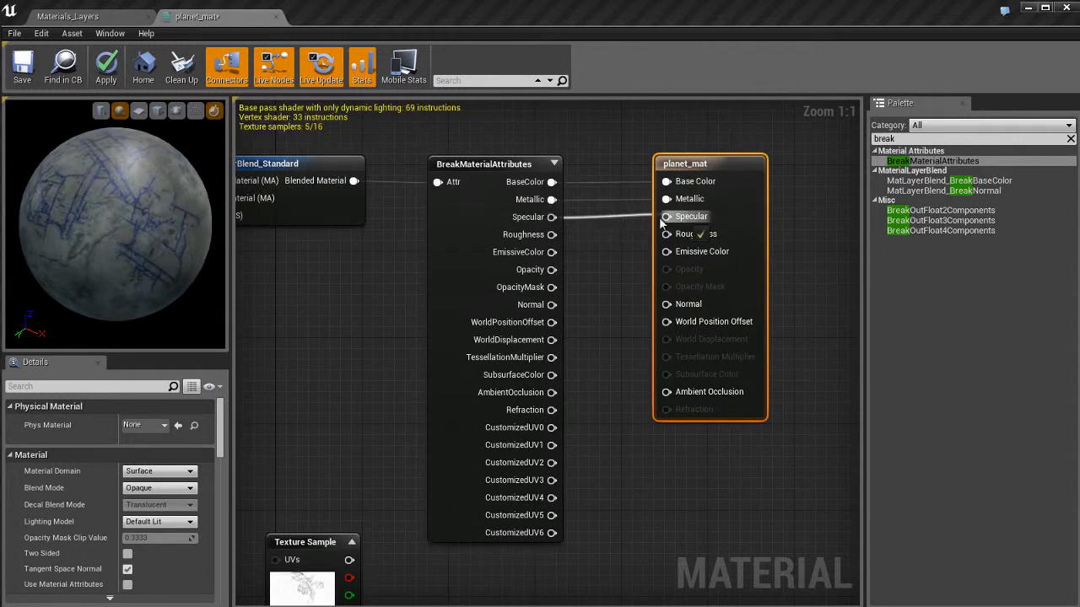
pyautogui.moveTo(552, 235); pyautogui.dragTo(675, 235)
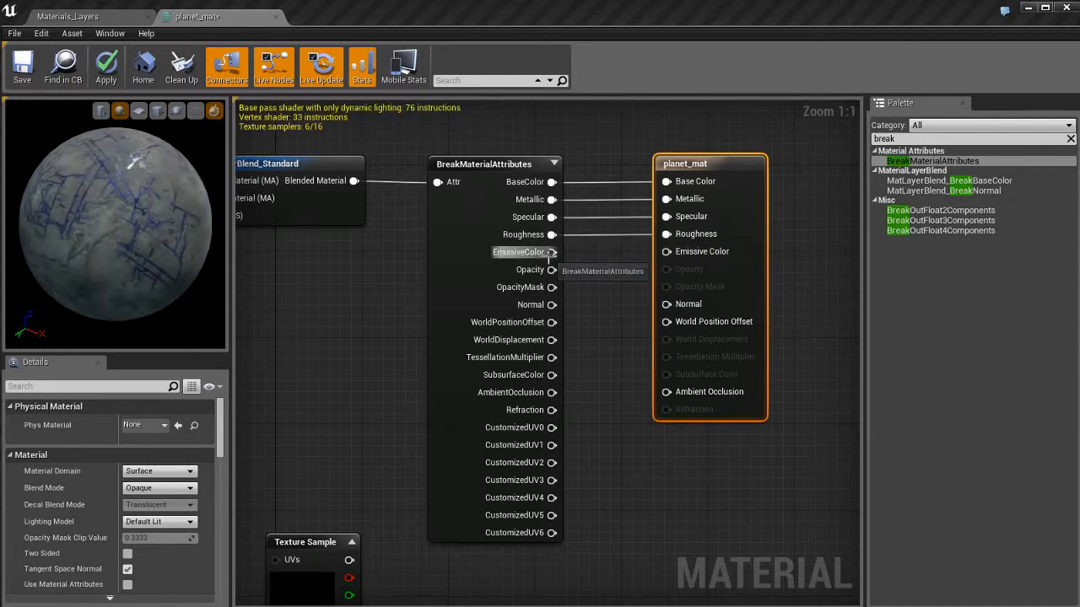
pyautogui.moveTo(550, 252); pyautogui.dragTo(671, 252)
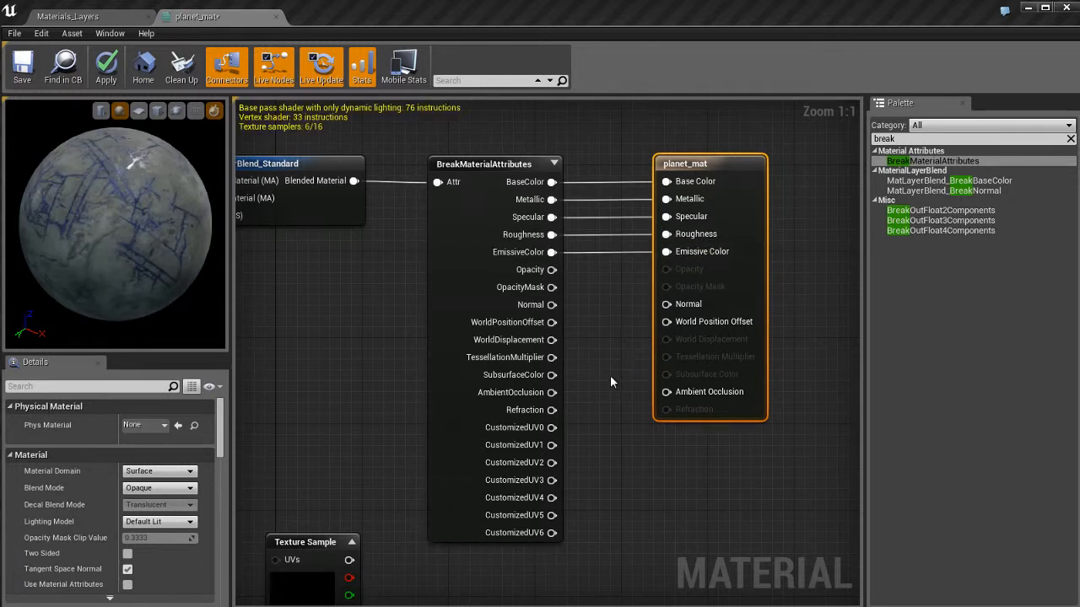
pyautogui.moveTo(610, 380); pyautogui.dragTo(607, 350, button='right')
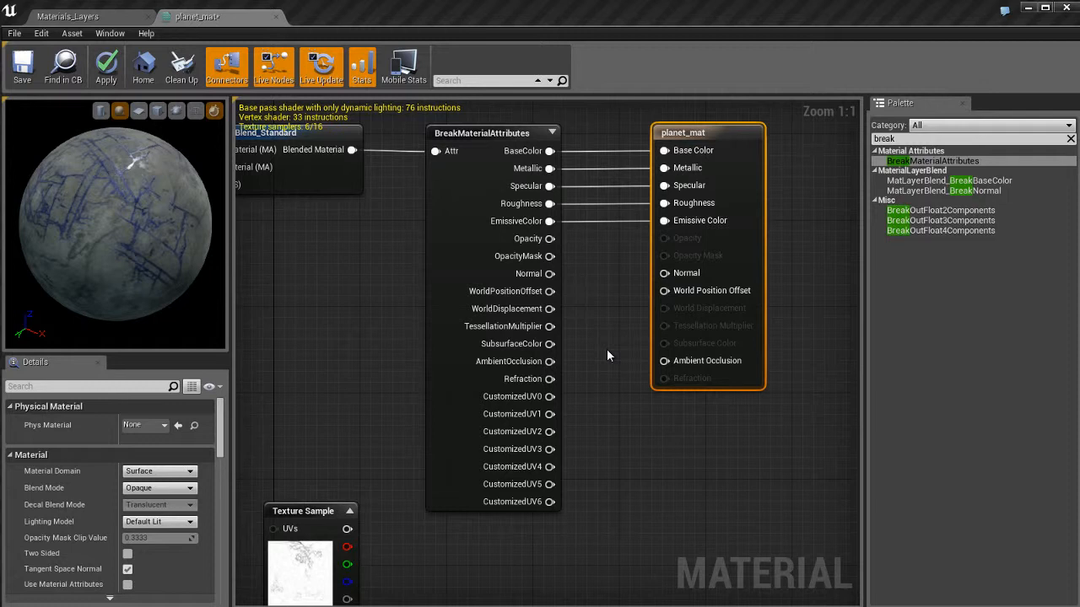
pyautogui.moveTo(550, 273); pyautogui.dragTo(663, 272)
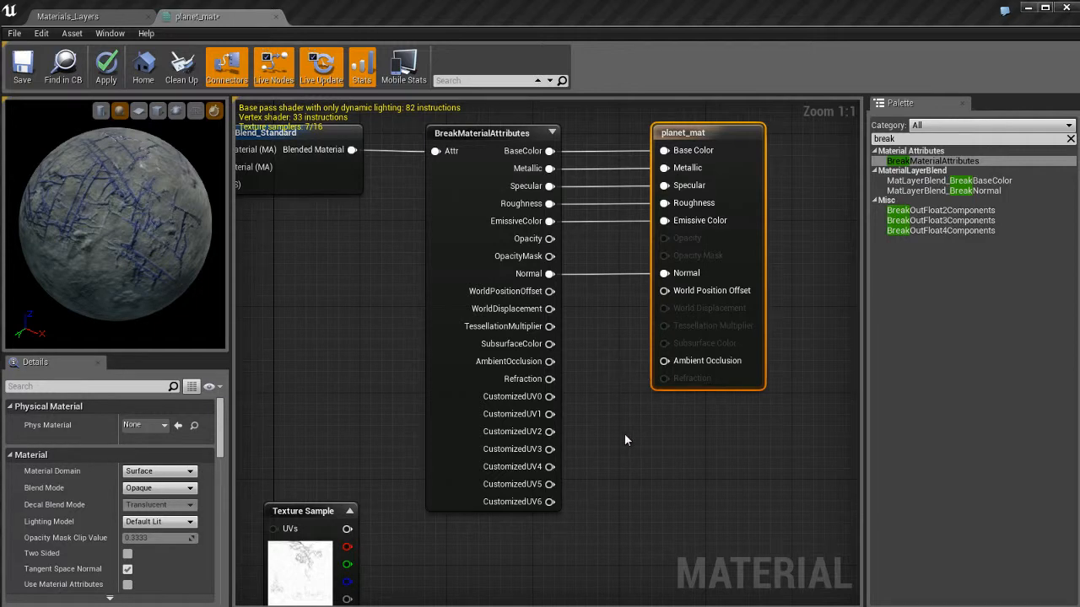
# Move the planet_occlusion Texture Sample below BreakMaterialAttributes, connect it to planet_mat's Ambient Occlusion input, and apply the material.
pyautogui.moveTo(624, 440); pyautogui.dragTo(626, 385, button='right')
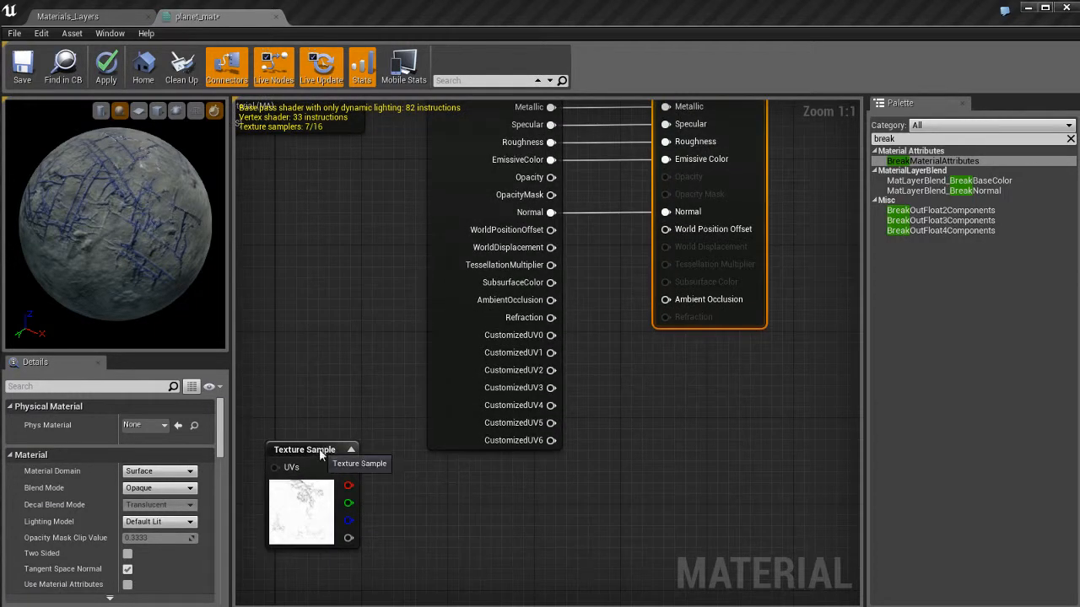
pyautogui.moveTo(323, 451); pyautogui.dragTo(687, 308)
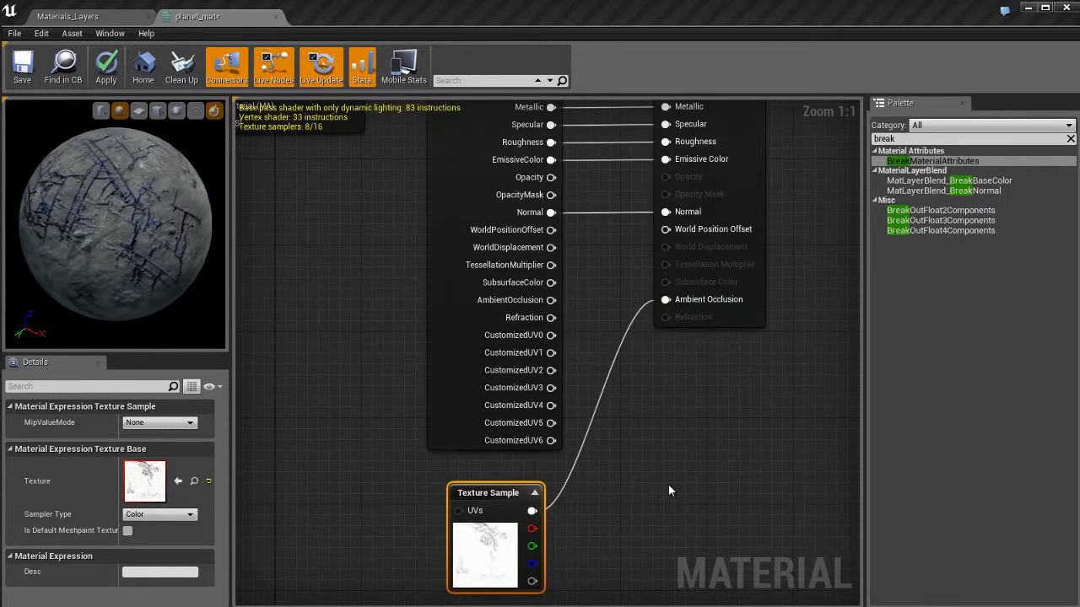
pyautogui.moveTo(164, 239); pyautogui.dragTo(232, 202)
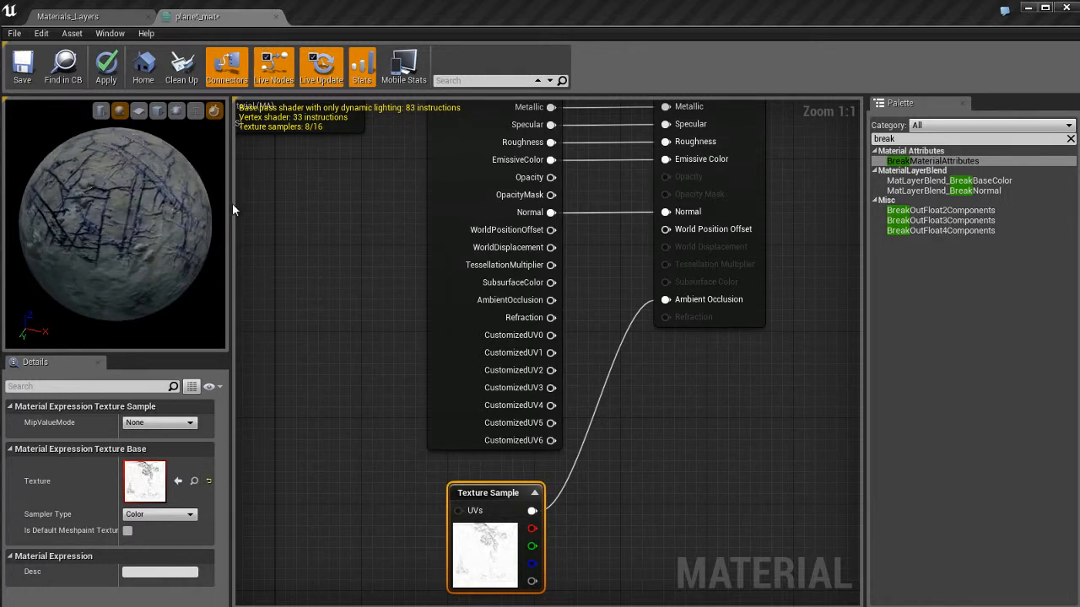
pyautogui.press('Return')
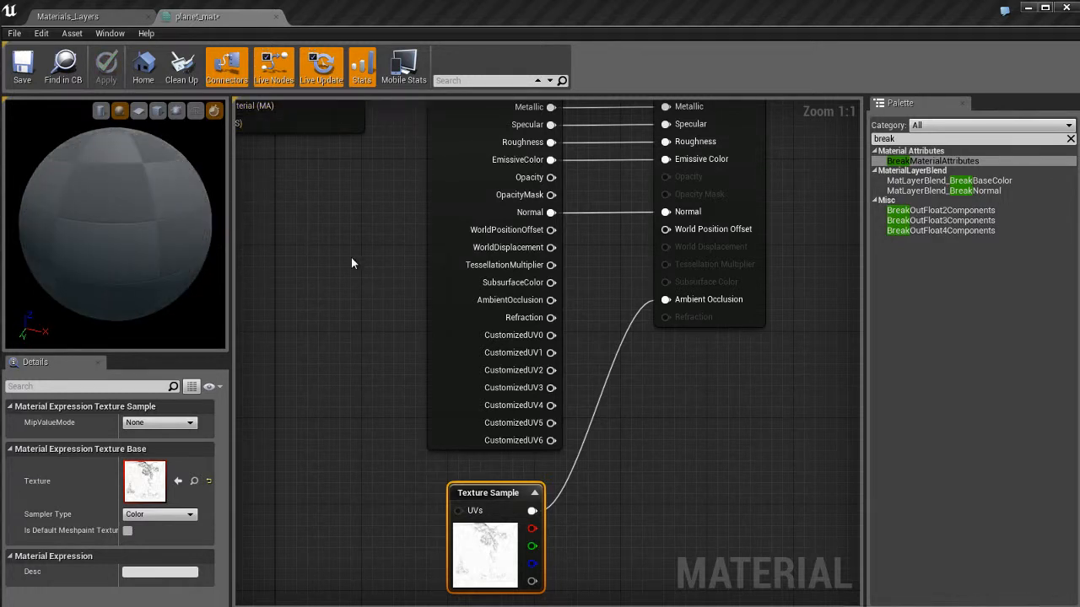
# Examine the updated material on planet01 in the Materials_Layers level, framing the planet and viewing its surface from another angle.
pyautogui.click(105, 17)
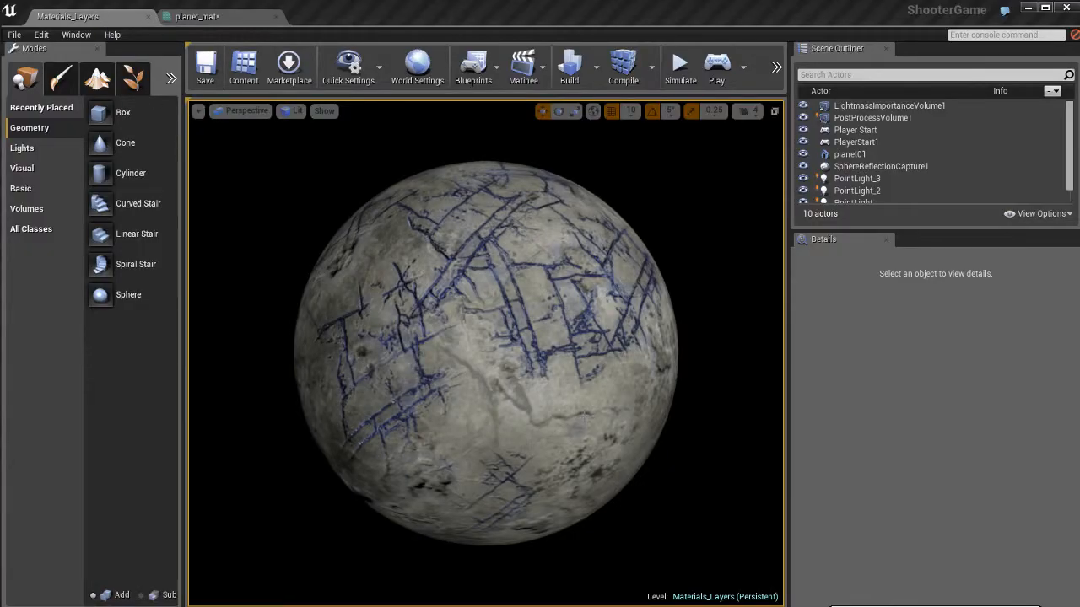
pyautogui.moveTo(489, 312)
pyautogui.mouseDown()
pyautogui.moveTo(525, 279)
pyautogui.moveTo(497, 315)
pyautogui.mouseUp()
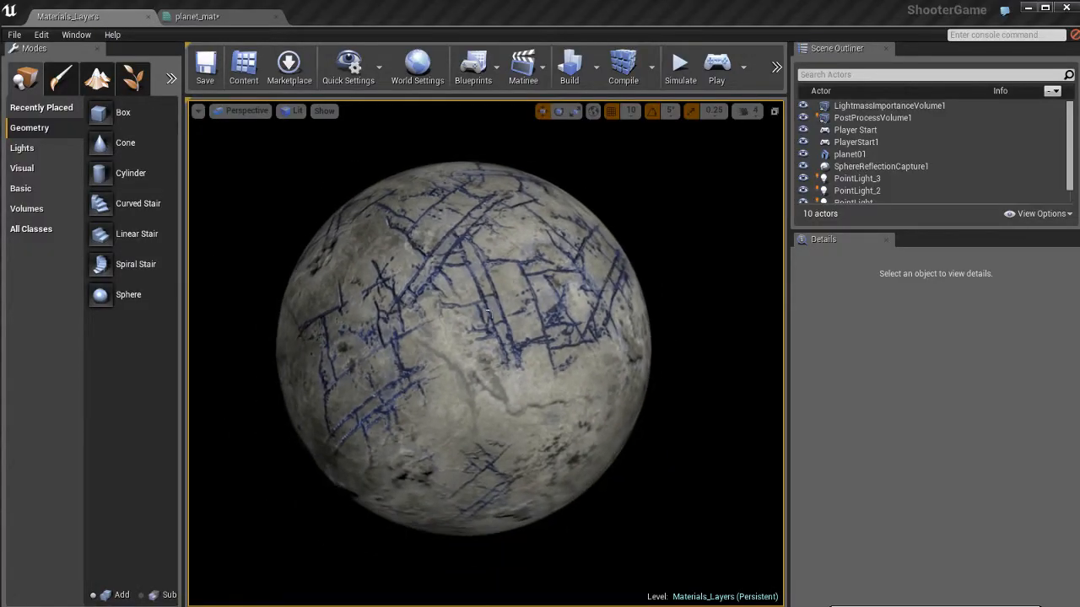
pyautogui.click(489, 313)
pyautogui.press('f')
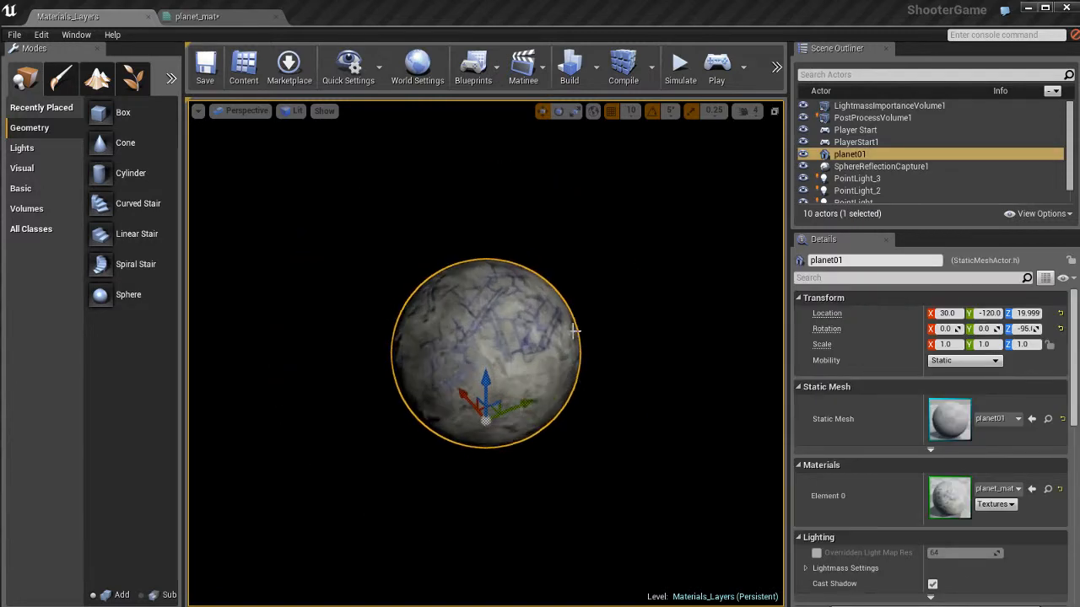
pyautogui.scroll(13, 576, 332)
pyautogui.scroll(-3, 593, 335)
pyautogui.scroll(2, 596, 329)
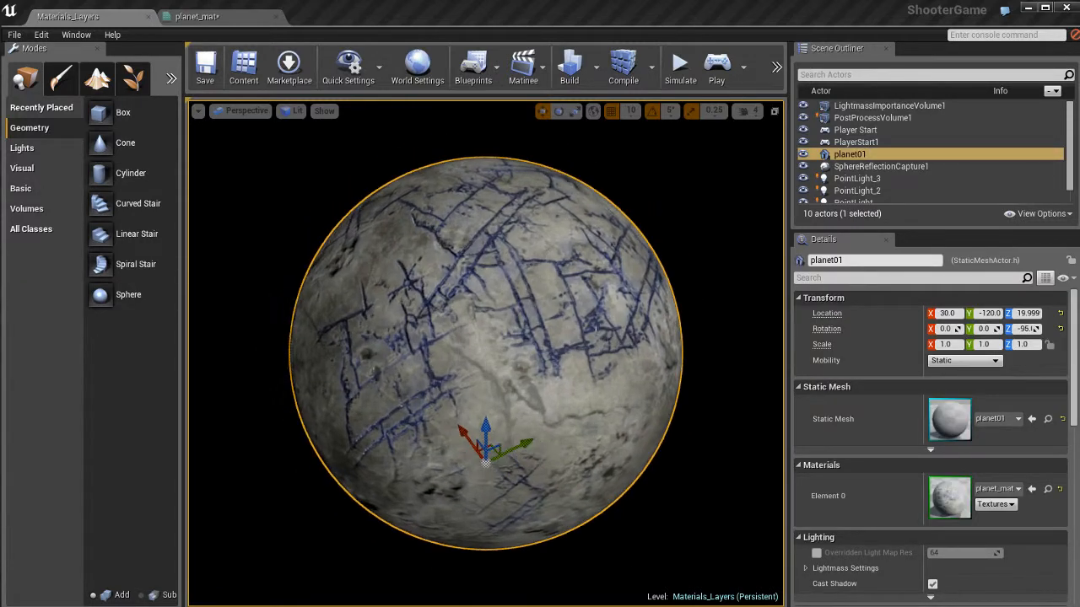
pyautogui.press('Escape')
pyautogui.keyDown('alt'); pyautogui.moveTo(474, 346); pyautogui.dragTo(546, 324); pyautogui.keyUp('alt')
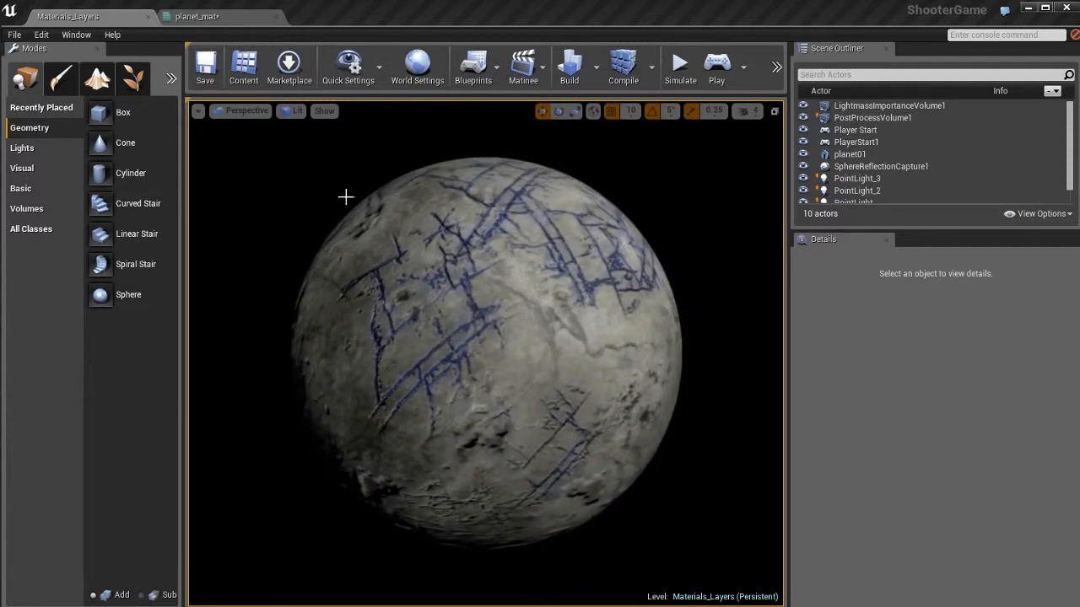
# Break the Normal connection to planet_mat, apply the material, and compare the planet's surface in the Materials_Layers level.
pyautogui.click(235, 18)
pyautogui.moveTo(692, 456); pyautogui.dragTo(735, 549, button='right')
pyautogui.moveTo(650, 369); pyautogui.dragTo(647, 367, button='right')
pyautogui.keyDown('alt'); pyautogui.click(593, 306); pyautogui.keyUp('alt')
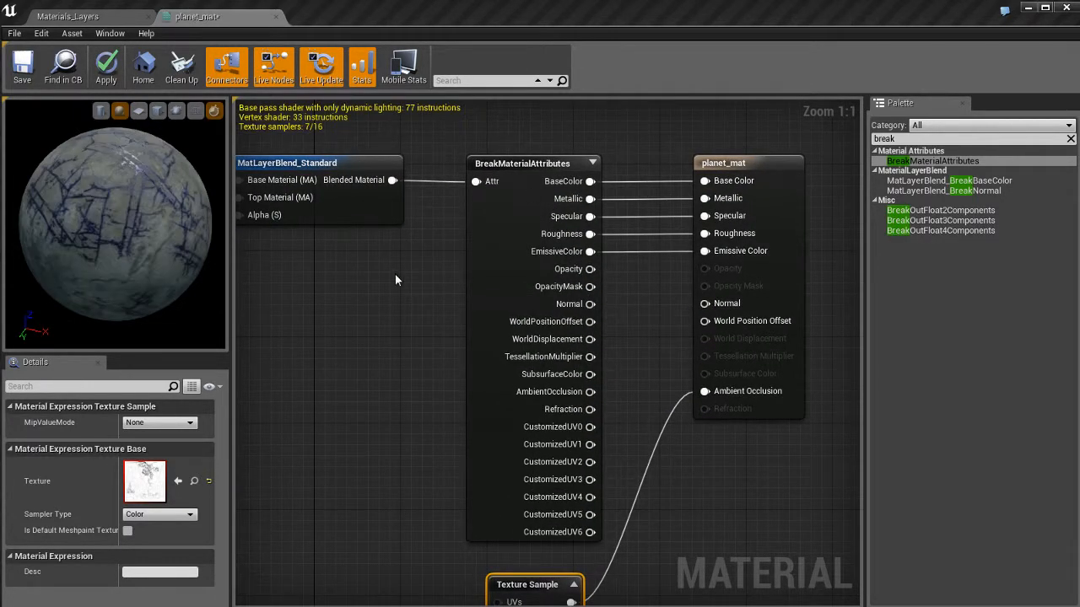
pyautogui.click(118, 16)
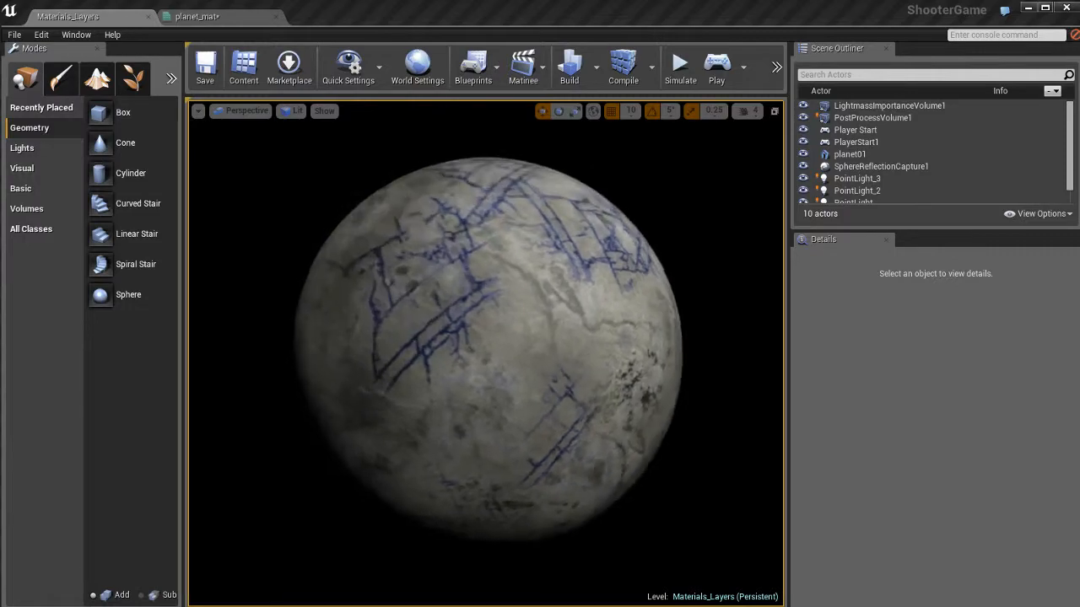
pyautogui.click(236, 19)
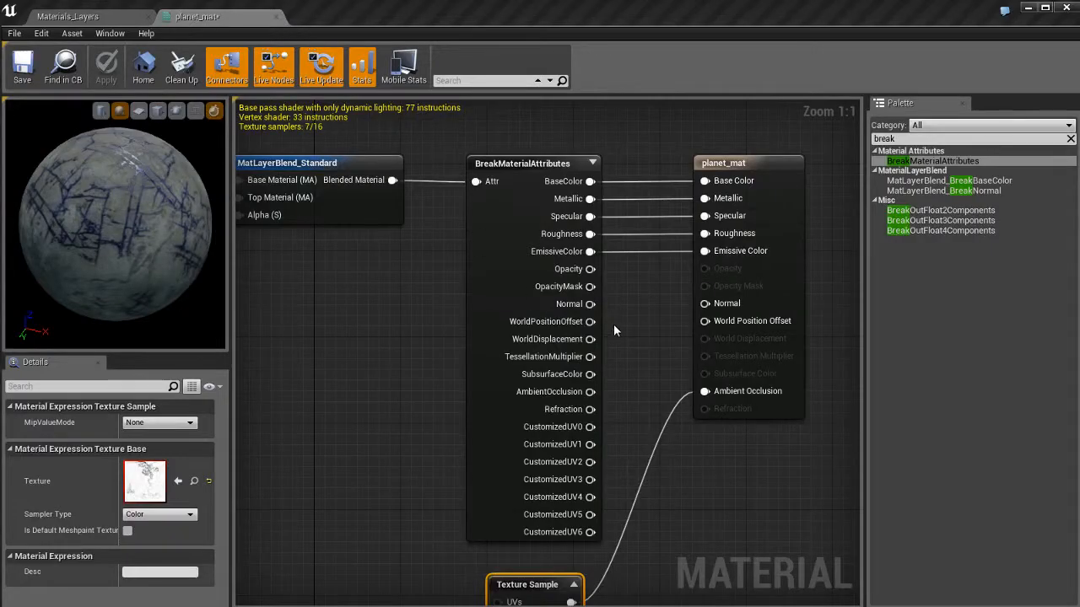
# Reconnect BreakMaterialAttributes' Normal output to planet_mat's Normal input and save the material.
pyautogui.moveTo(630, 310); pyautogui.dragTo(564, 272, button='right')
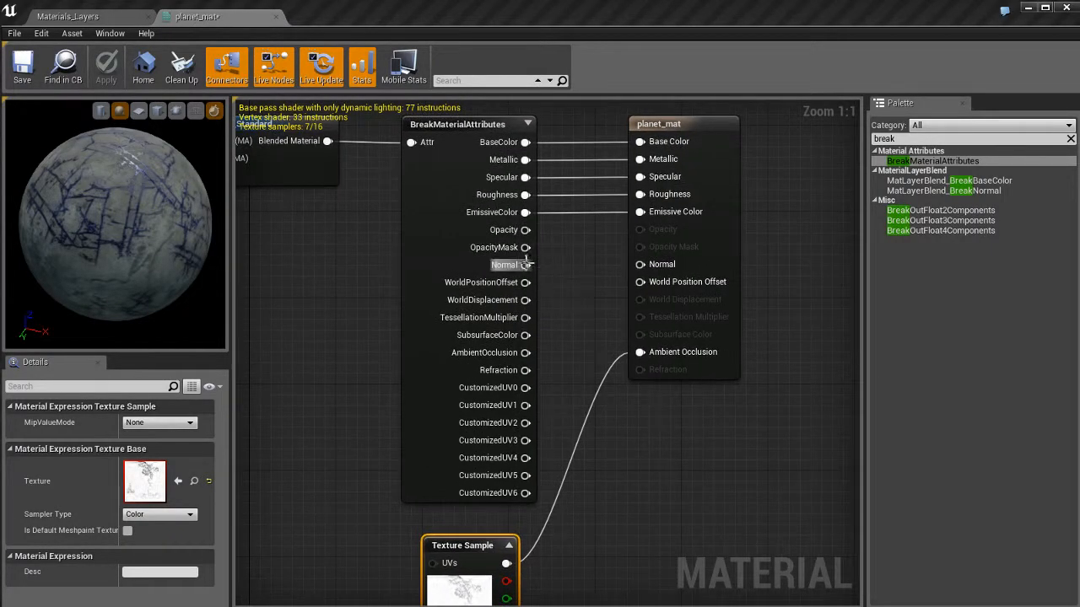
pyautogui.moveTo(525, 265); pyautogui.dragTo(649, 267)
pyautogui.moveTo(600, 303); pyautogui.dragTo(631, 285, button='right')
pyautogui.click(618, 300)
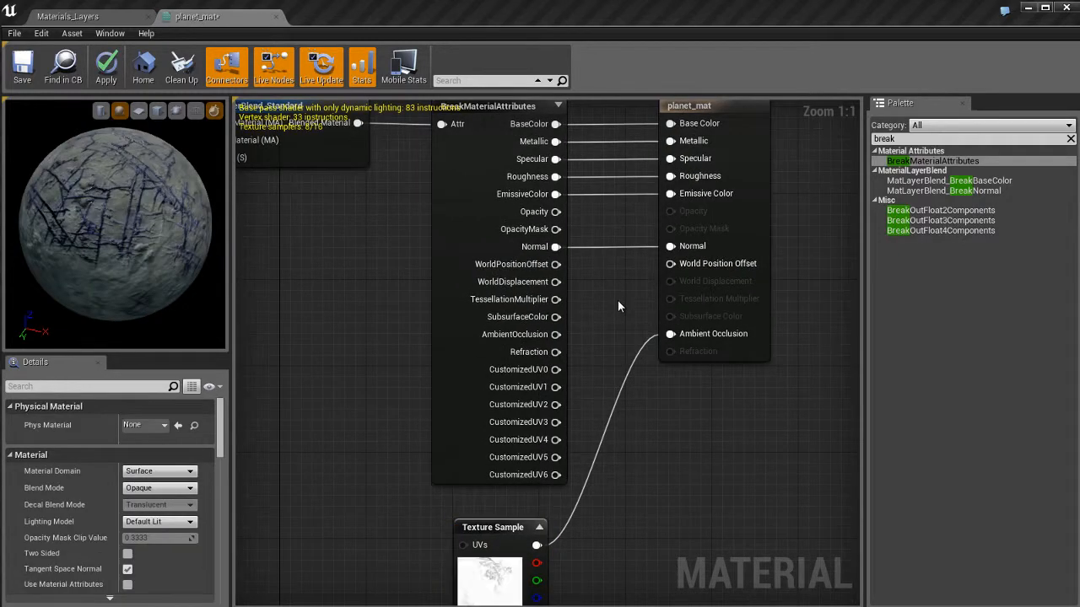
pyautogui.hotkey('ctrl', 's')
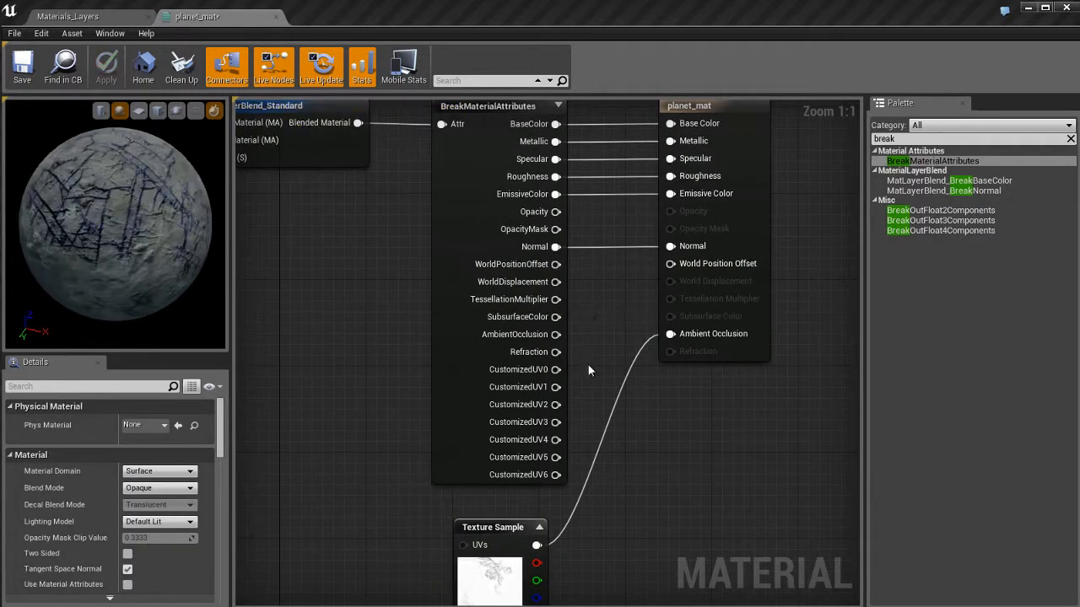
# Open the MF_planet_shiny material function from its node in the planet_mat graph.
pyautogui.scroll(-2, 567, 295)
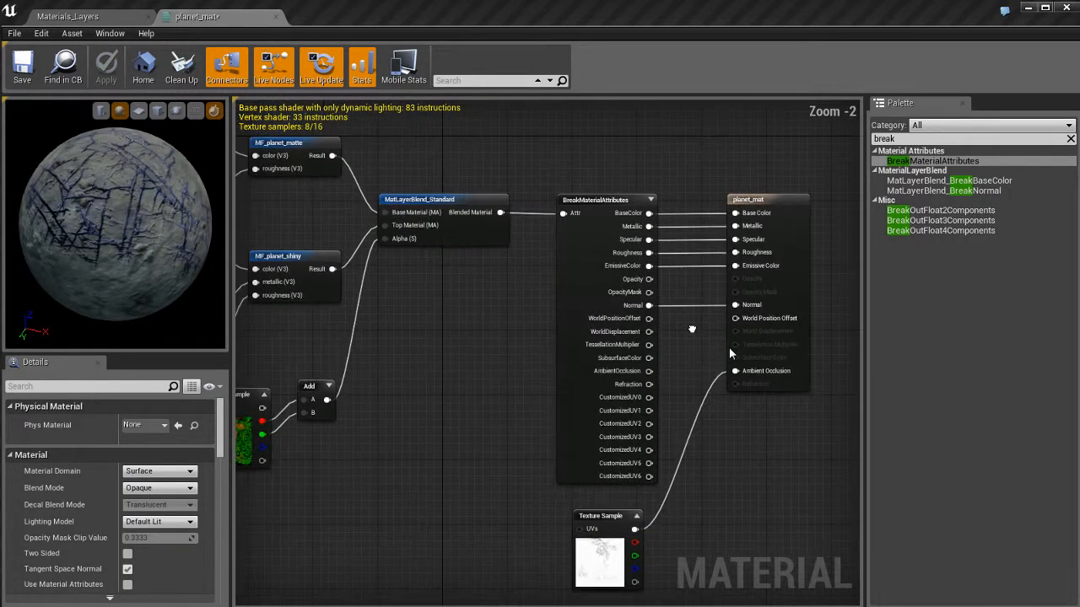
pyautogui.moveTo(567, 285); pyautogui.dragTo(729, 348, button='right')
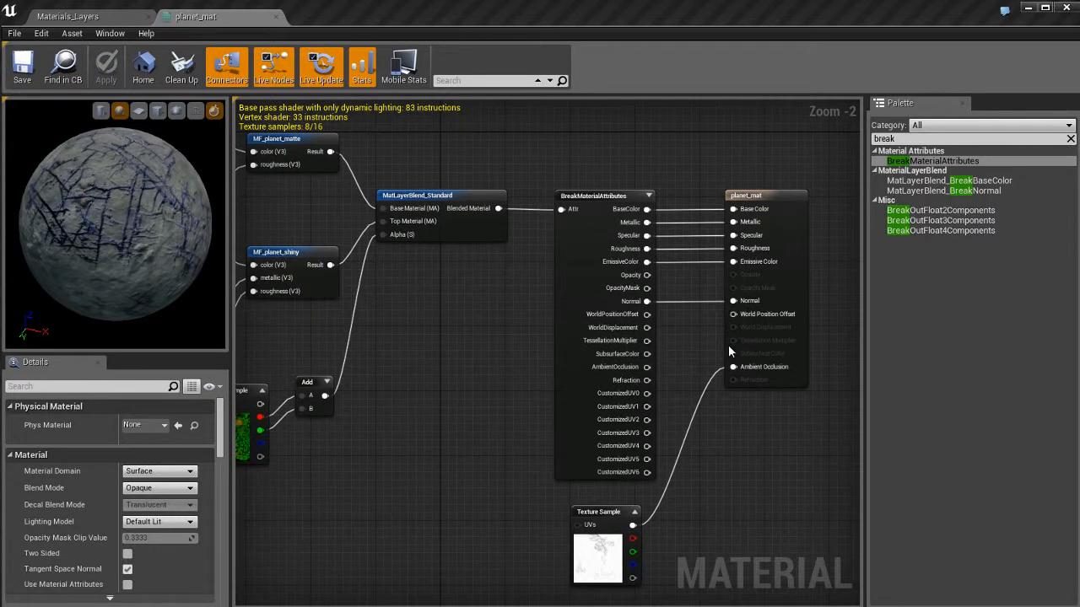
pyautogui.moveTo(478, 372); pyautogui.dragTo(599, 387, button='right')
pyautogui.click(443, 318)
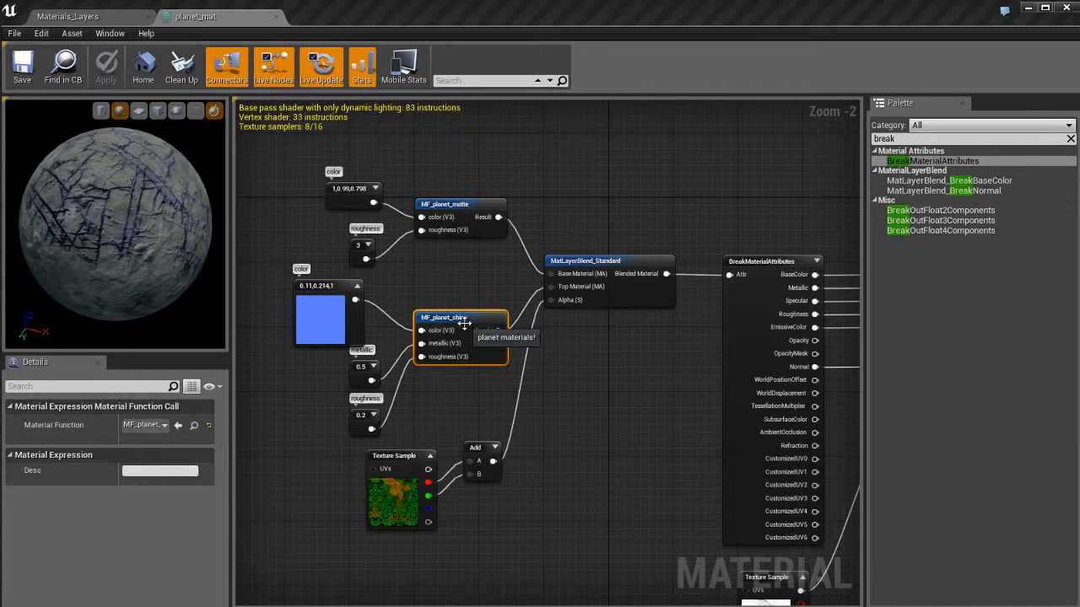
pyautogui.doubleClick(443, 318)
pyautogui.scroll(-1, 634, 449)
# Move the diffuse, Desaturation and 0.75 nodes closer to the color nodes, and shift them together with the color and metallic nodes upward.
pyautogui.moveTo(634, 450); pyautogui.dragTo(774, 292, button='right')
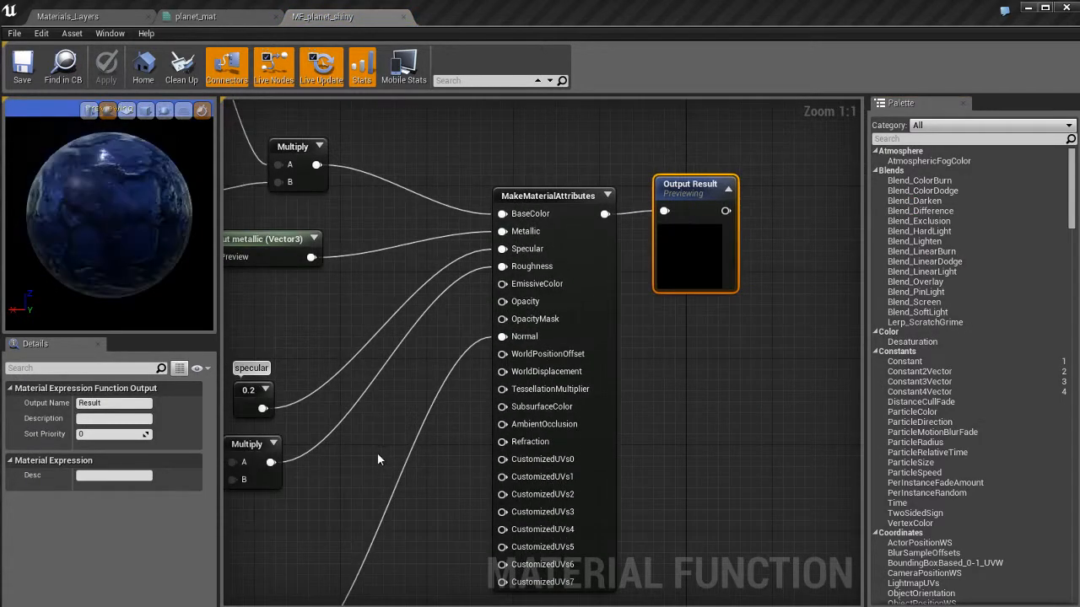
pyautogui.moveTo(377, 453); pyautogui.dragTo(516, 397, button='right')
pyautogui.scroll(-1, 516, 398)
pyautogui.moveTo(557, 485); pyautogui.dragTo(551, 419, button='right')
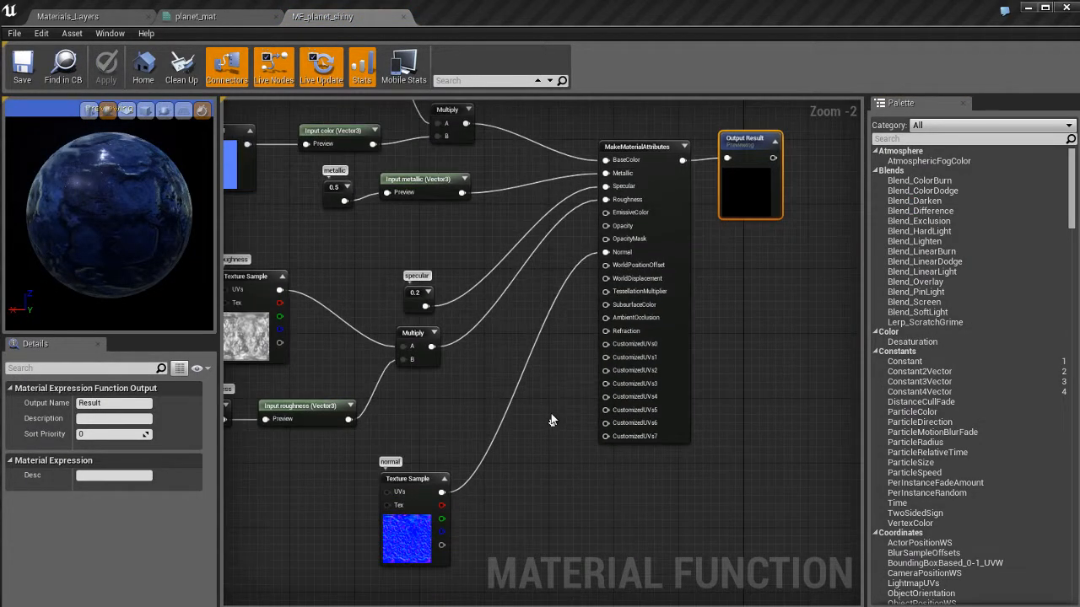
pyautogui.moveTo(454, 404); pyautogui.dragTo(552, 506, button='right')
pyautogui.moveTo(321, 200); pyautogui.dragTo(308, 366, button='right')
pyautogui.moveTo(321, 200); pyautogui.dragTo(413, 282)
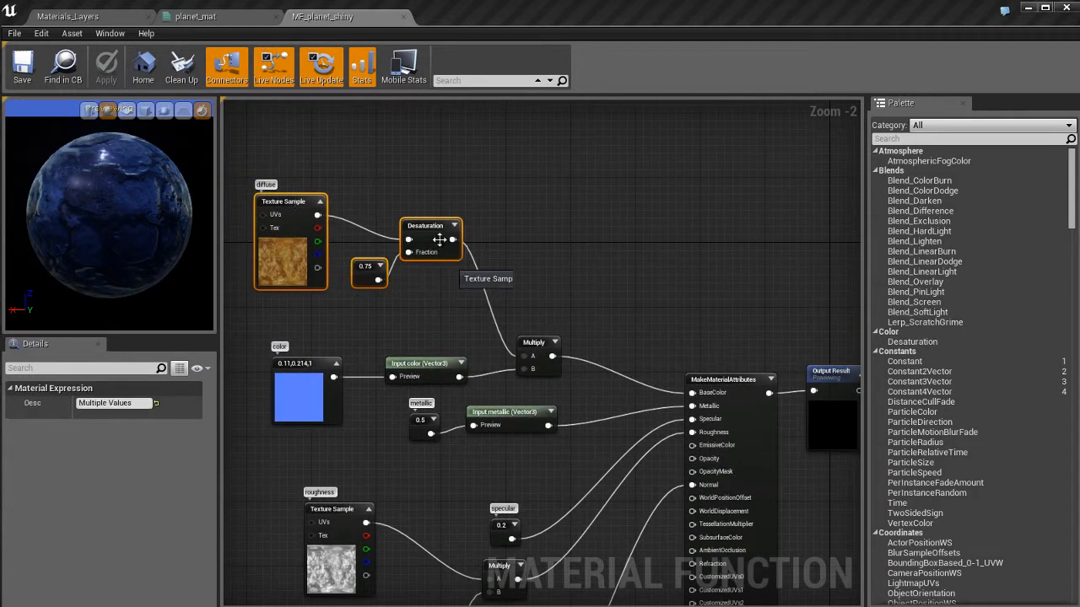
pyautogui.moveTo(432, 231); pyautogui.dragTo(462, 263)
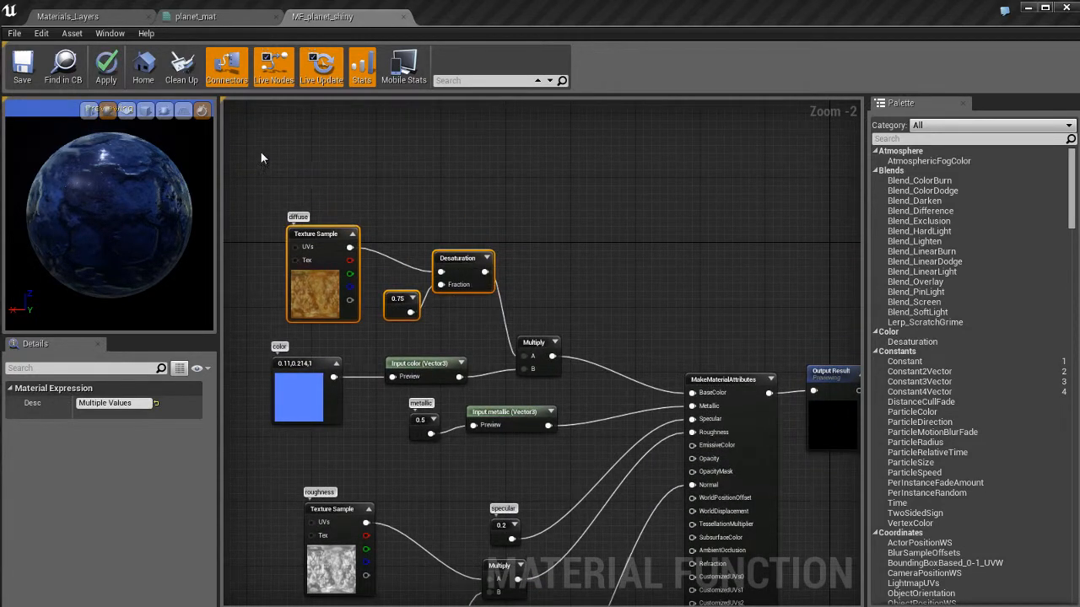
pyautogui.moveTo(262, 154); pyautogui.dragTo(571, 456)
pyautogui.moveTo(532, 421); pyautogui.dragTo(533, 231)
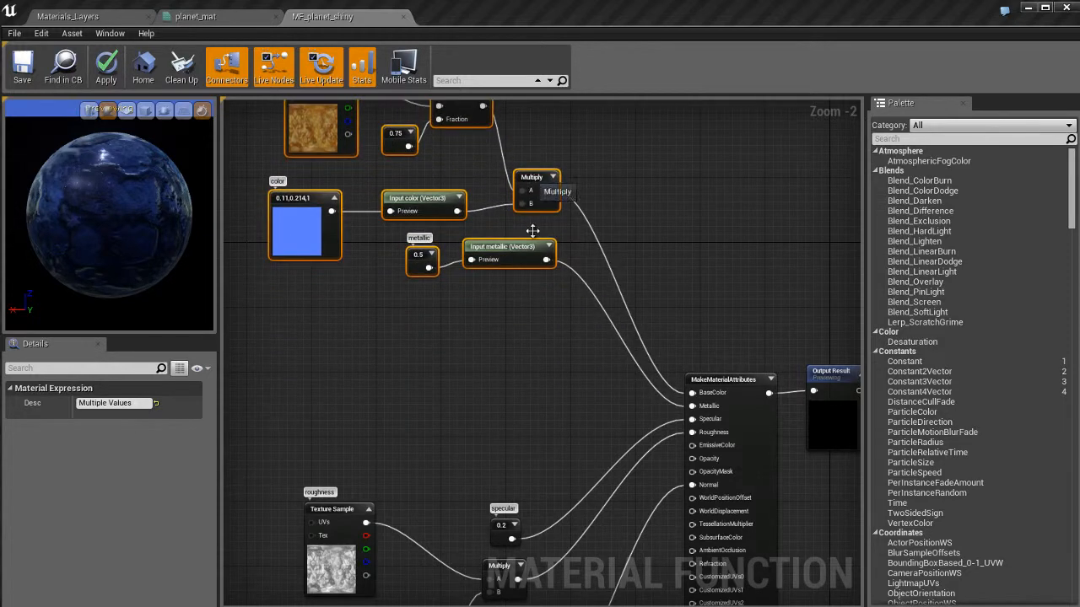
# Move the specular constant up beneath Input metallic, and the roughness nodes with their Multiply up to free space above the normal texture.
pyautogui.moveTo(533, 231); pyautogui.dragTo(494, 321, button='right')
pyautogui.moveTo(489, 432); pyautogui.dragTo(521, 206)
pyautogui.moveTo(507, 425); pyautogui.dragTo(511, 388, button='right')
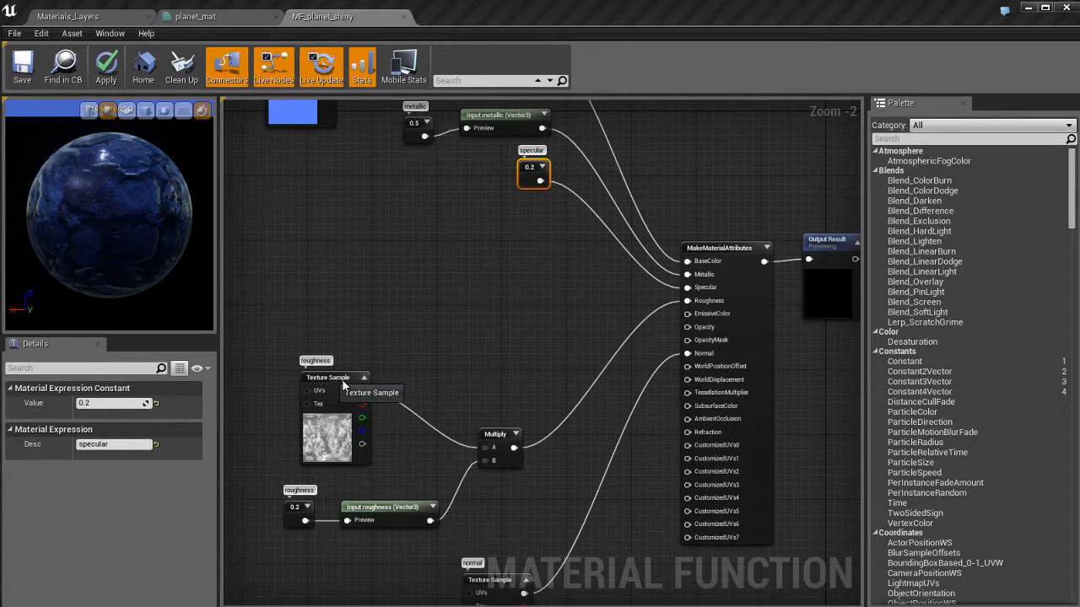
pyautogui.moveTo(327, 379); pyautogui.dragTo(392, 388)
pyautogui.moveTo(275, 343); pyautogui.dragTo(497, 531)
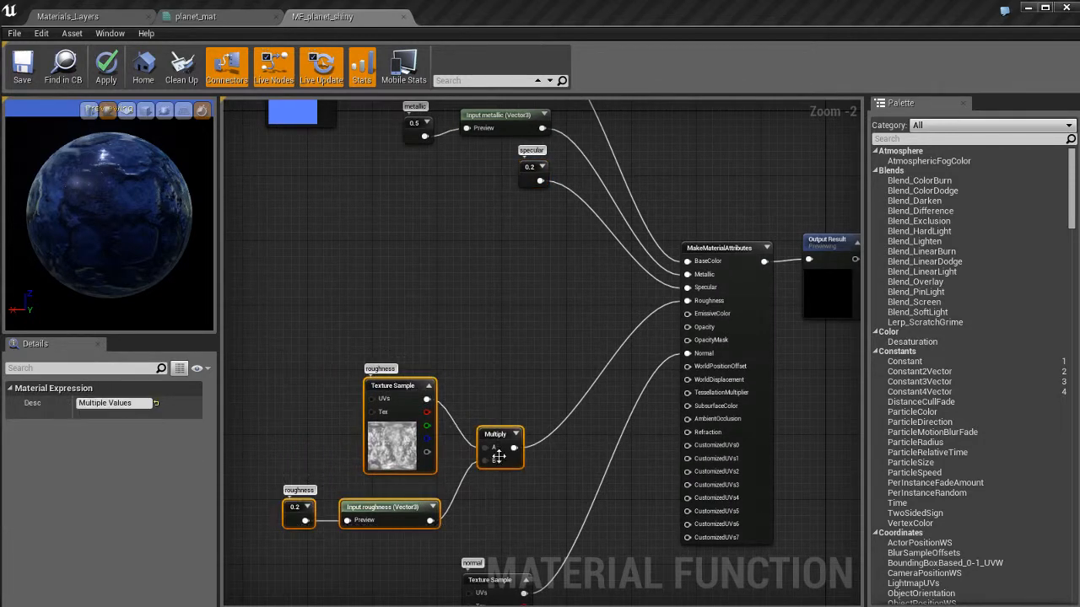
pyautogui.moveTo(487, 434); pyautogui.dragTo(514, 202)
# Add a Constant3Vector in the free space between the roughness nodes and the normal Texture Sample.
pyautogui.moveTo(541, 378); pyautogui.dragTo(517, 360, button='right')
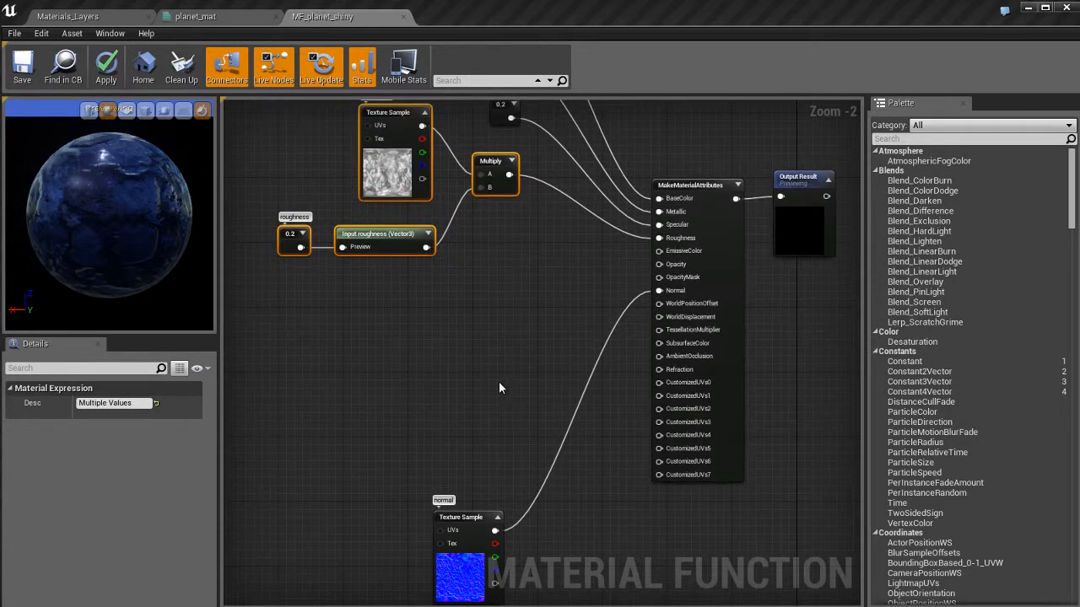
pyautogui.scroll(1, 498, 381)
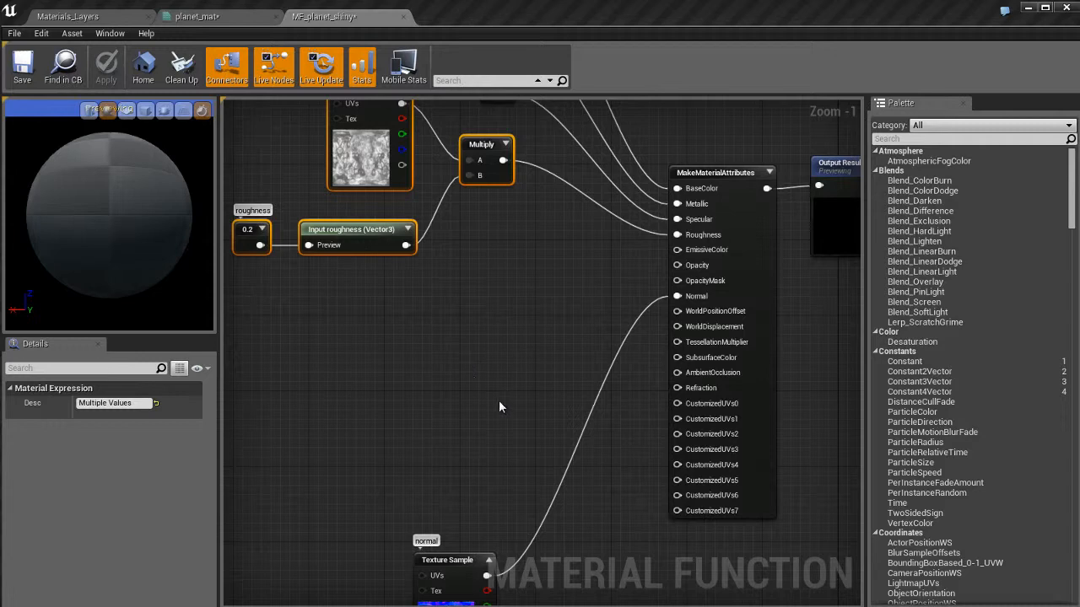
pyautogui.moveTo(502, 400); pyautogui.dragTo(480, 436, button='right')
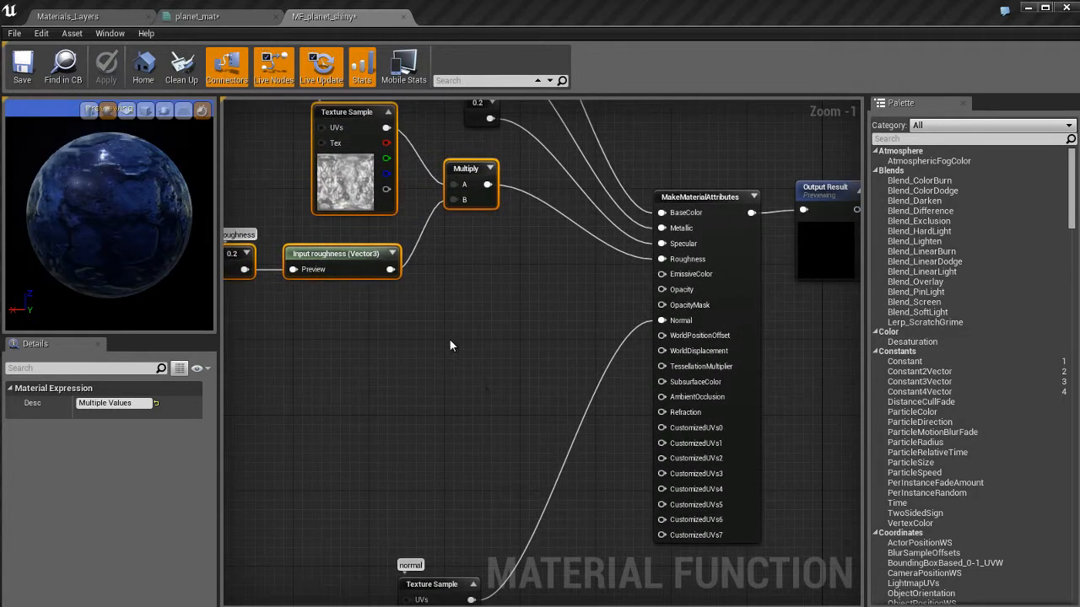
pyautogui.click(462, 398)
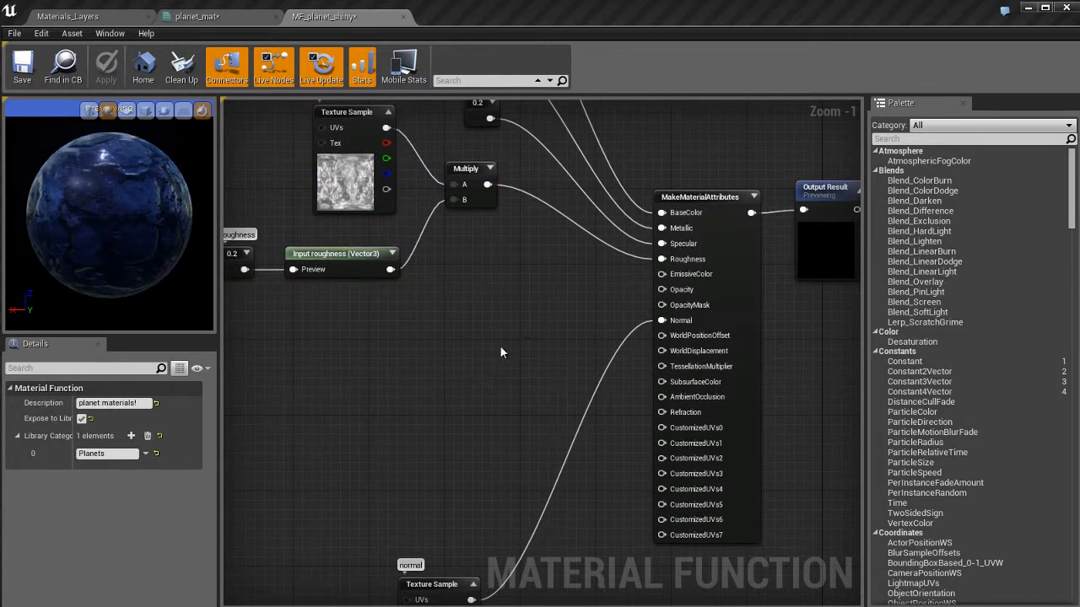
pyautogui.click(374, 353)
pyautogui.moveTo(416, 360); pyautogui.dragTo(308, 418)
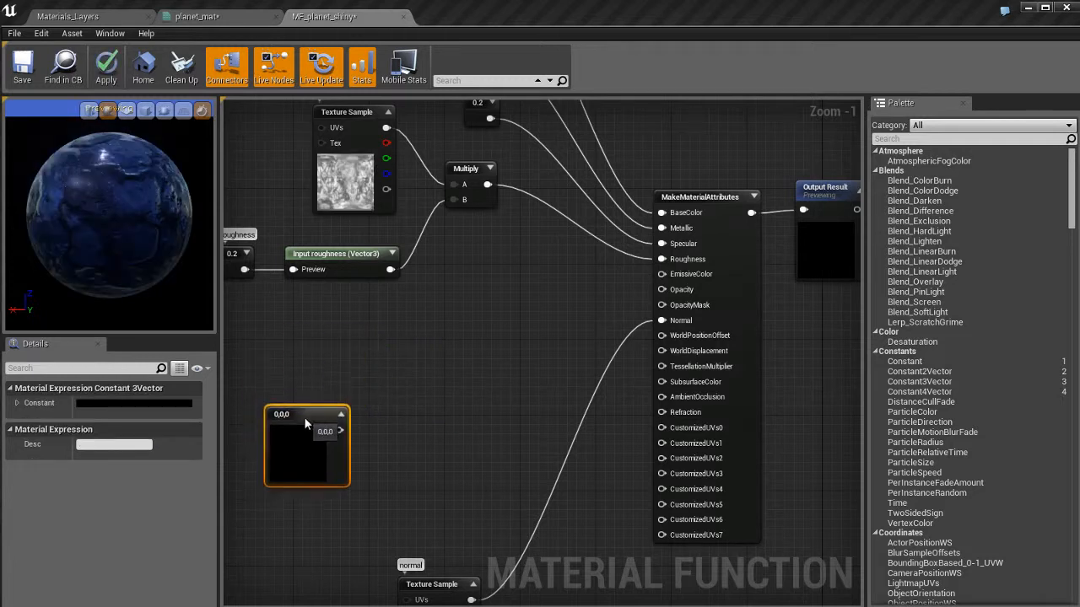
# Add a collapsed Constant above the Constant3Vector and feed the Constant into A and the vector into B of a new Multiply.
pyautogui.click(325, 365)
pyautogui.moveTo(363, 363); pyautogui.dragTo(302, 328)
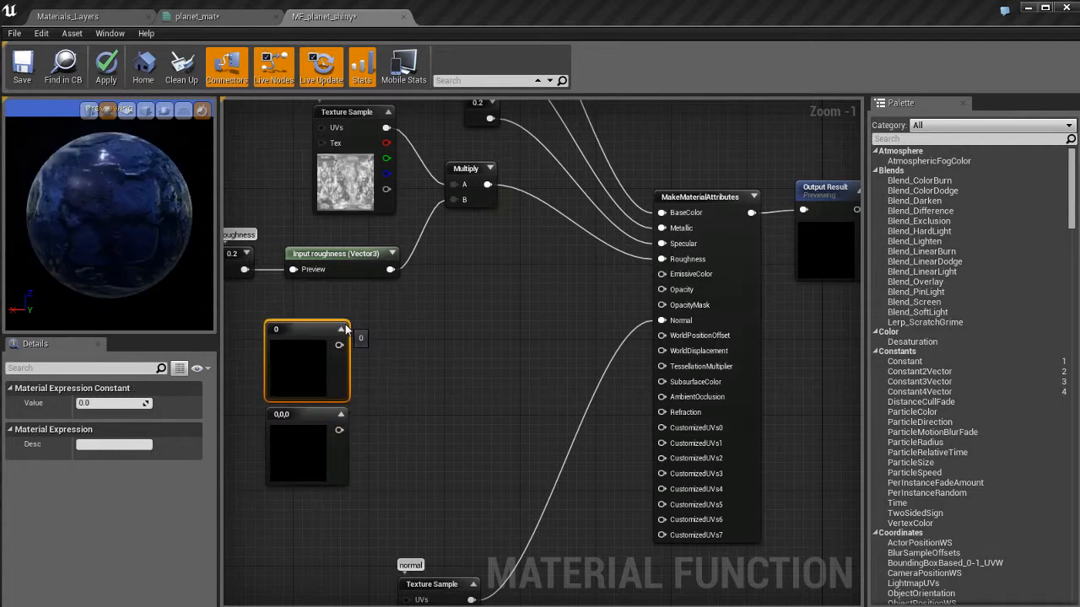
pyautogui.click(341, 329)
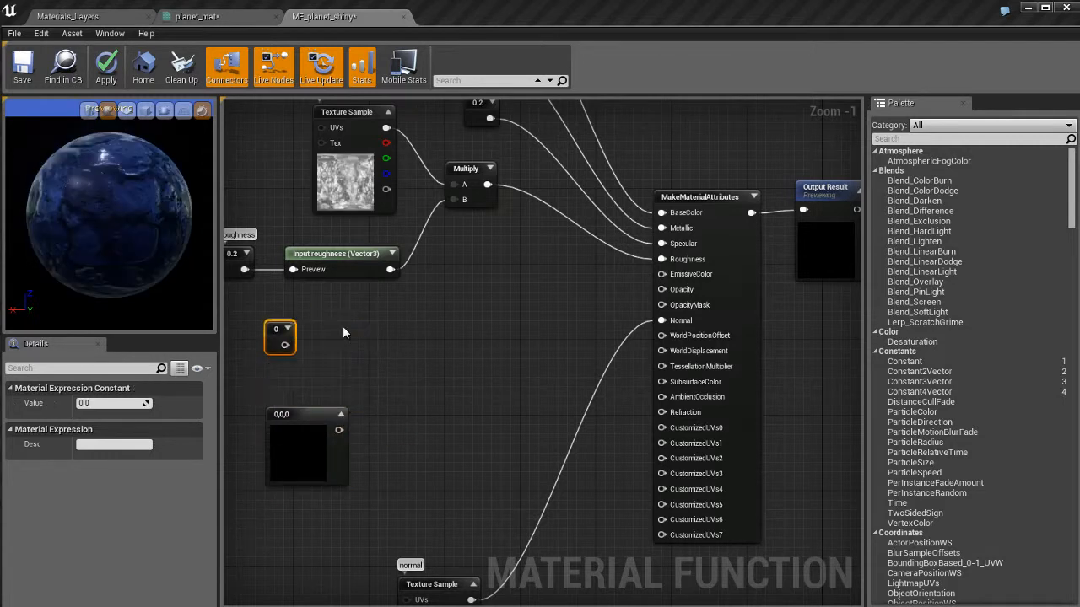
pyautogui.click(396, 367)
pyautogui.moveTo(301, 416); pyautogui.dragTo(403, 408)
pyautogui.moveTo(285, 345); pyautogui.dragTo(362, 368)
# Set the Constant3Vector's color to a bright orange of 1, 0.281, 0.
pyautogui.click(287, 450)
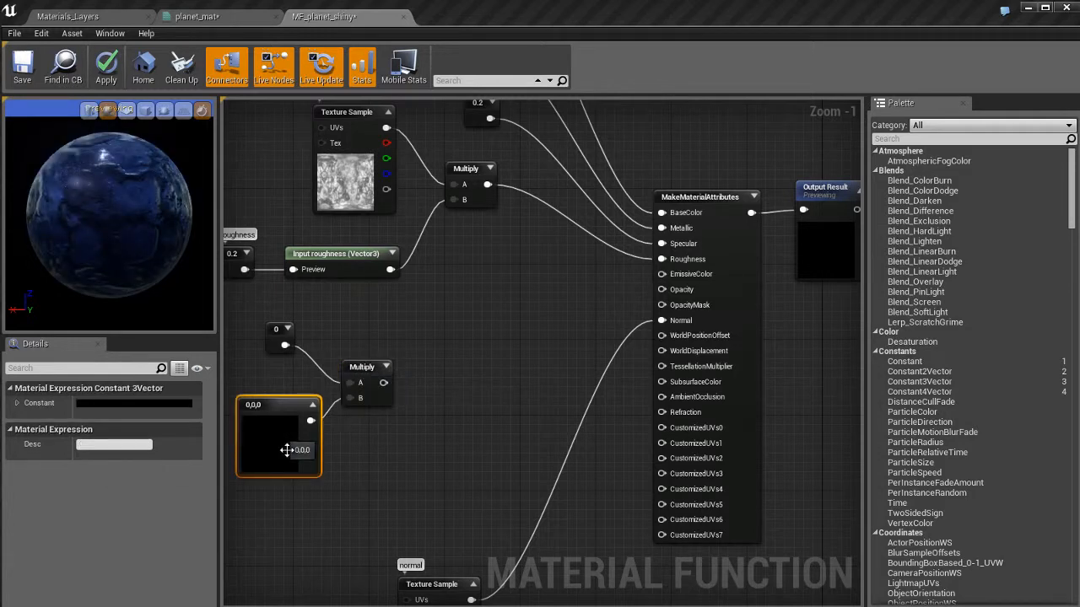
pyautogui.doubleClick(278, 438)
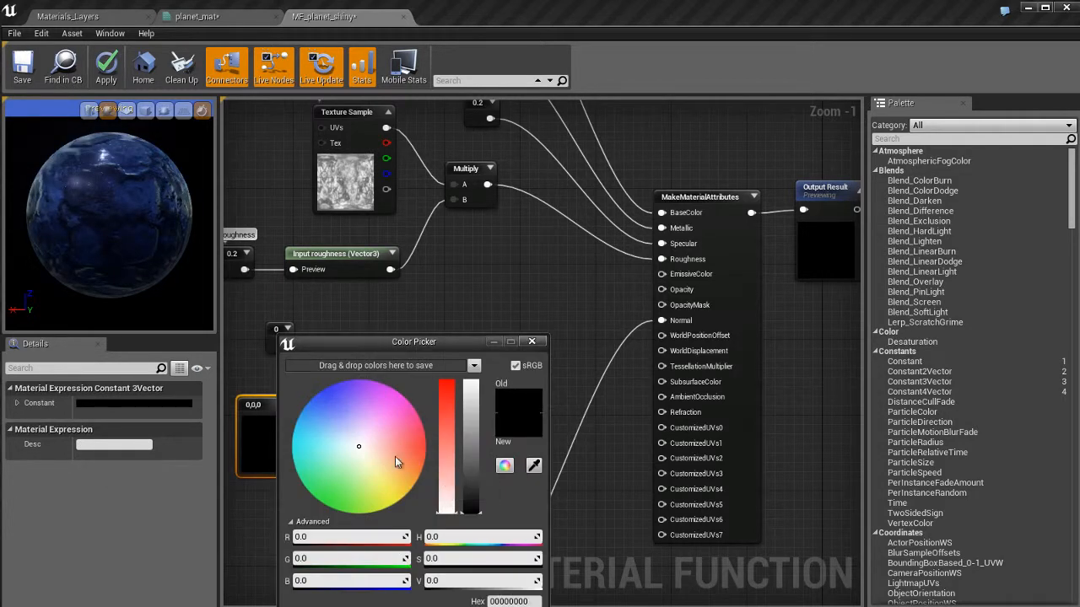
pyautogui.moveTo(395, 456); pyautogui.dragTo(412, 485)
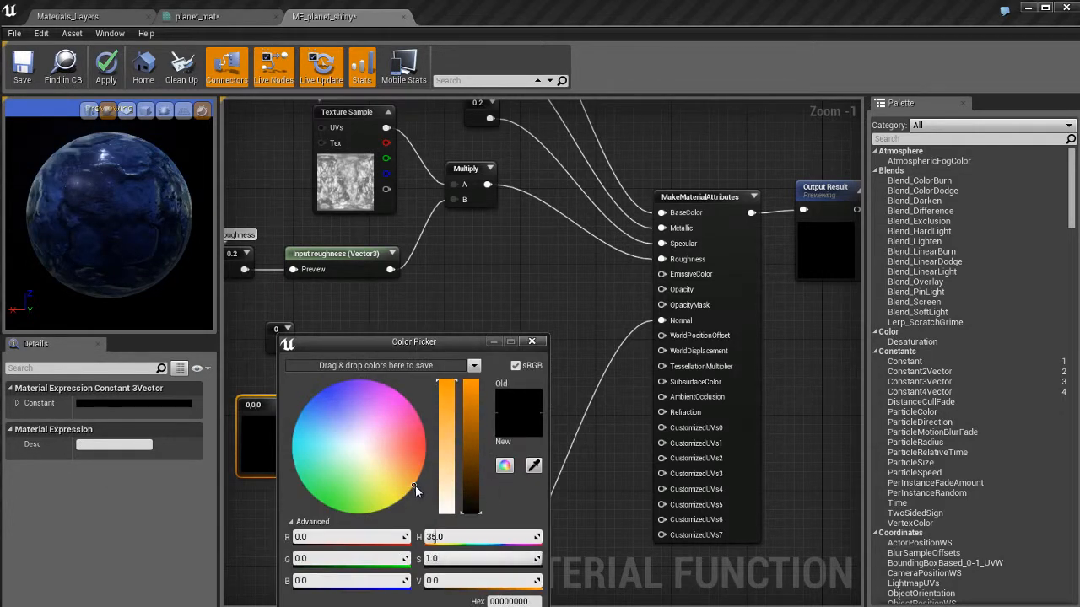
pyautogui.moveTo(471, 456); pyautogui.dragTo(481, 382)
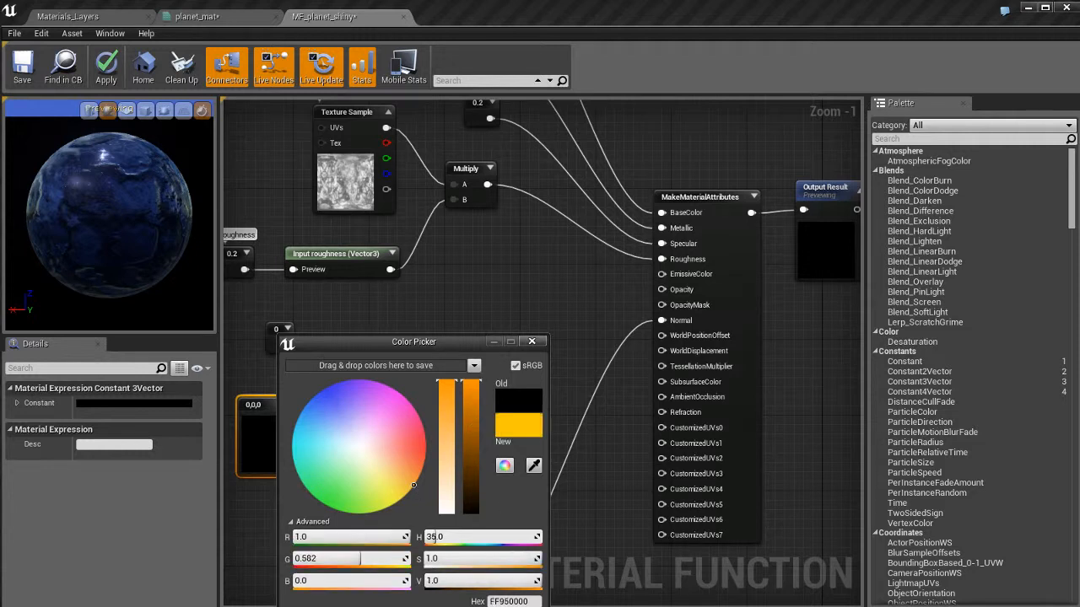
pyautogui.click(462, 606)
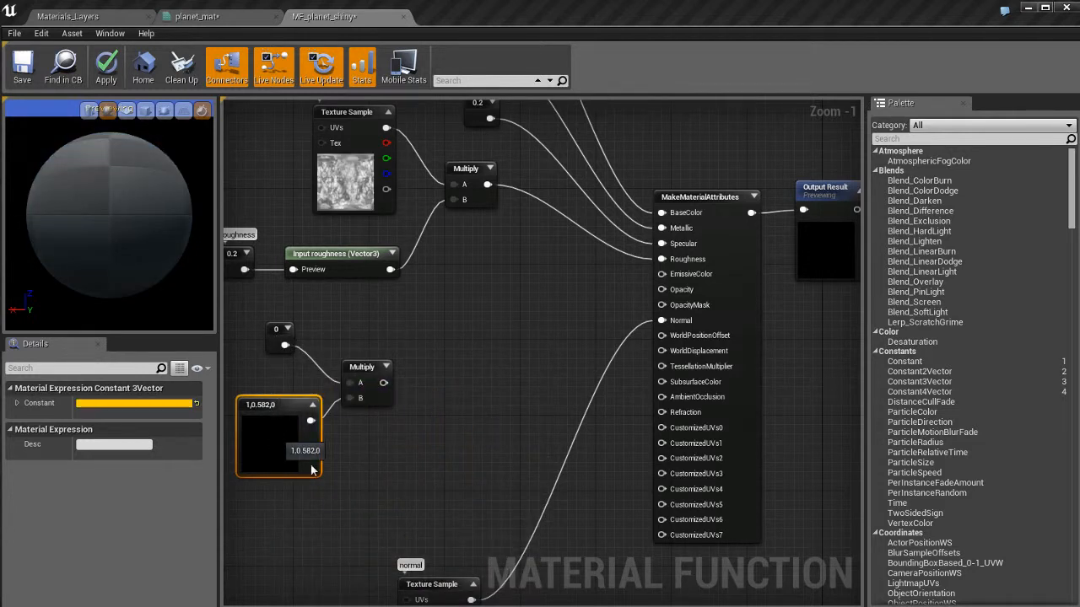
pyautogui.doubleClick(281, 438)
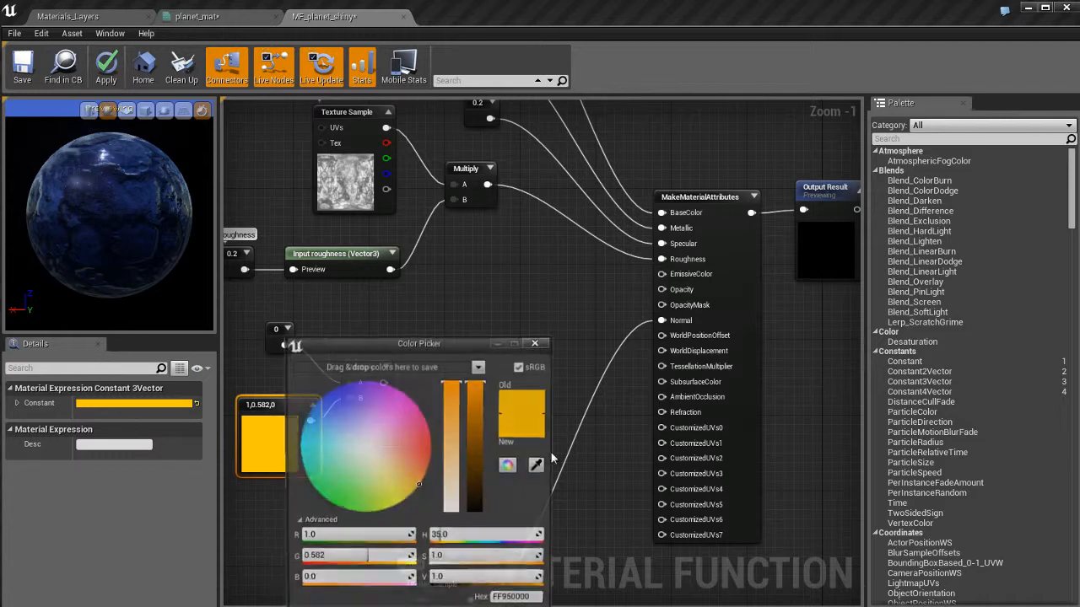
pyautogui.click(423, 476)
pyautogui.moveTo(424, 473); pyautogui.dragTo(431, 466)
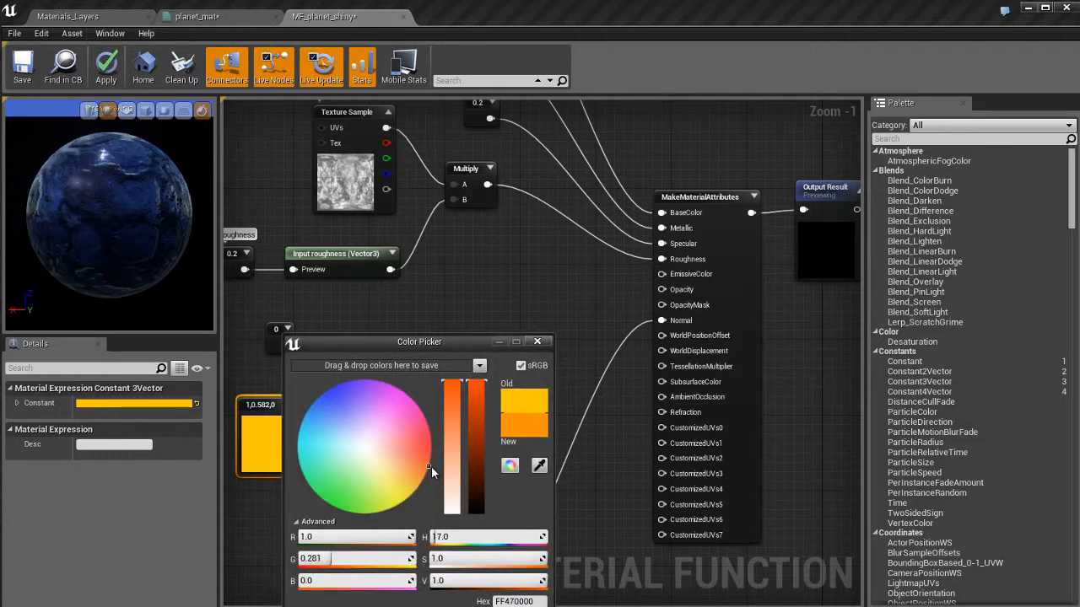
pyautogui.click(455, 606)
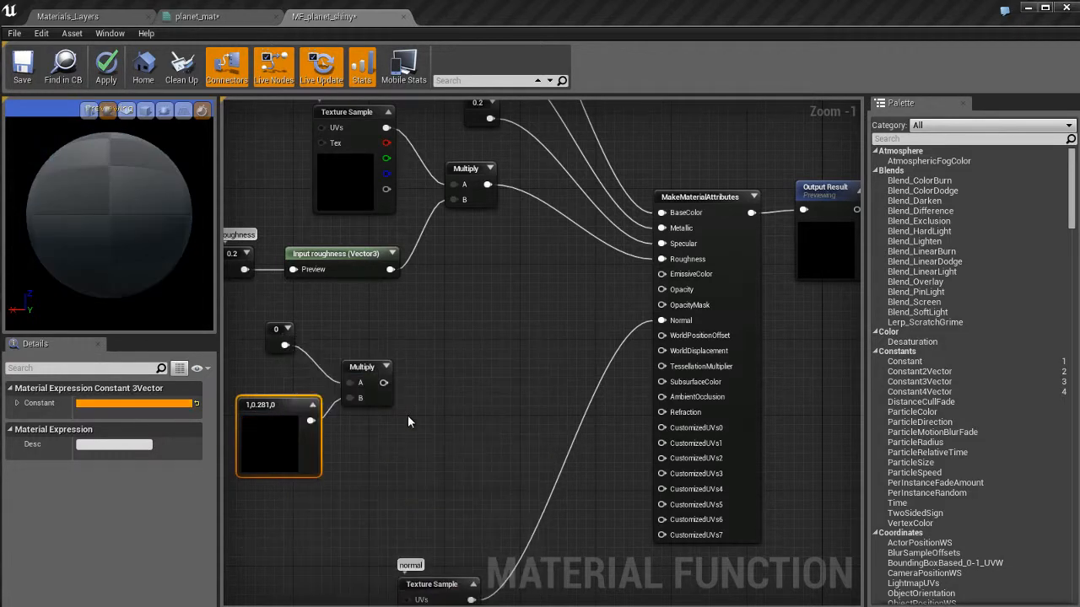
pyautogui.click(414, 413)
# Create a FunctionInput node fed by the new Multiply's output, place it close beside it and collapse its preview.
pyautogui.click(273, 334)
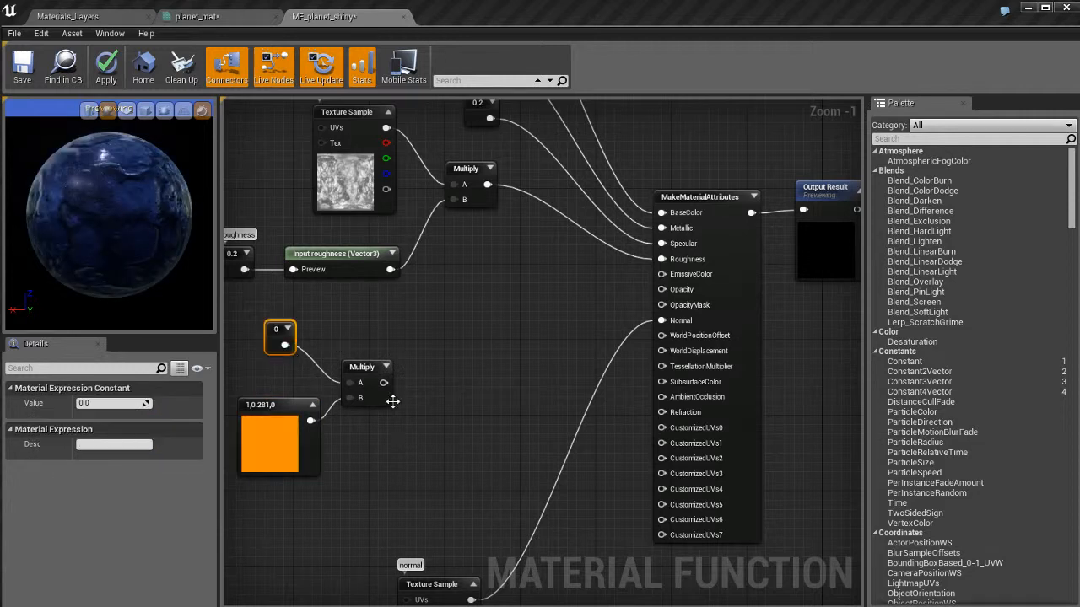
pyautogui.click(491, 349)
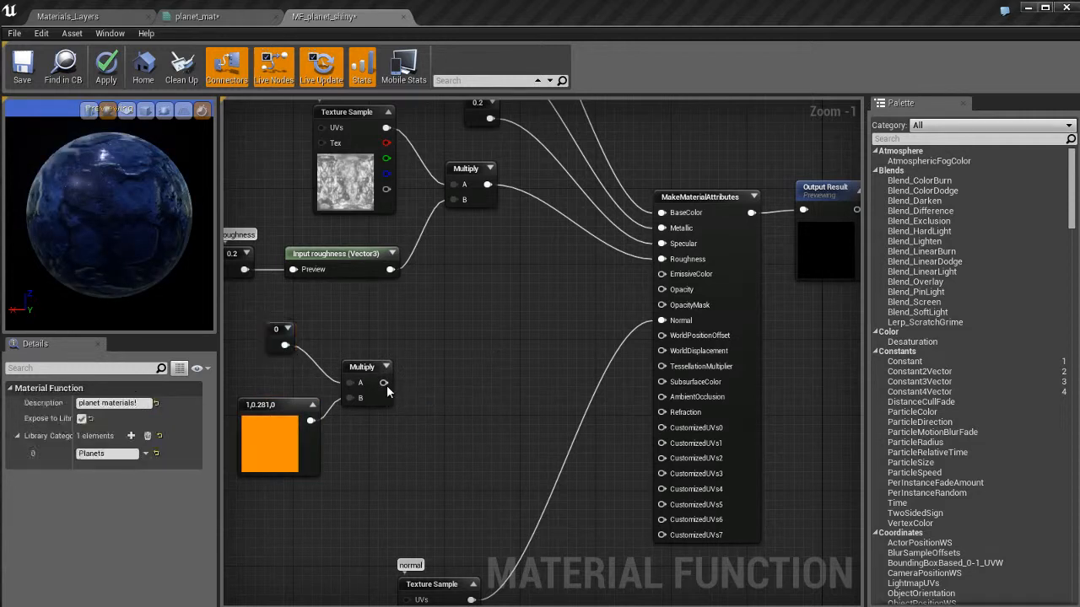
pyautogui.moveTo(384, 383); pyautogui.dragTo(464, 334)
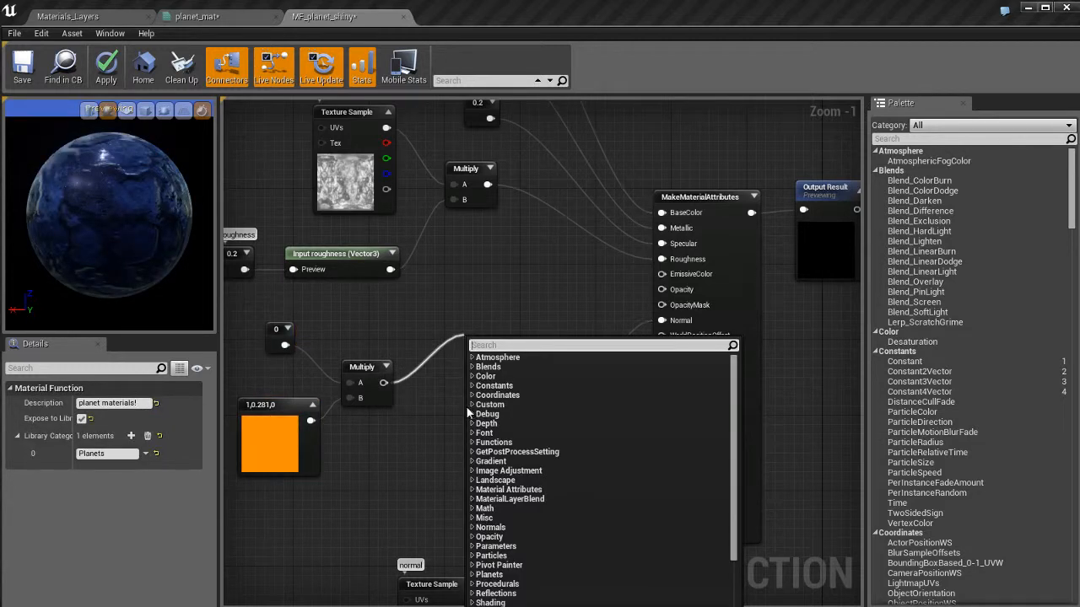
pyautogui.write('input')
pyautogui.press('Return')
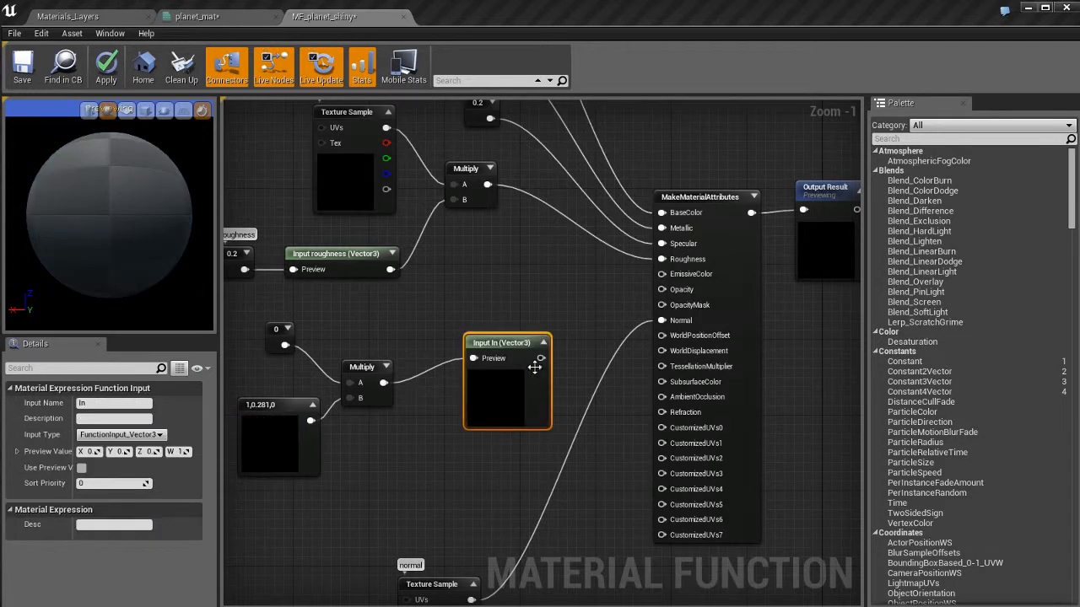
pyautogui.moveTo(506, 346); pyautogui.dragTo(469, 352)
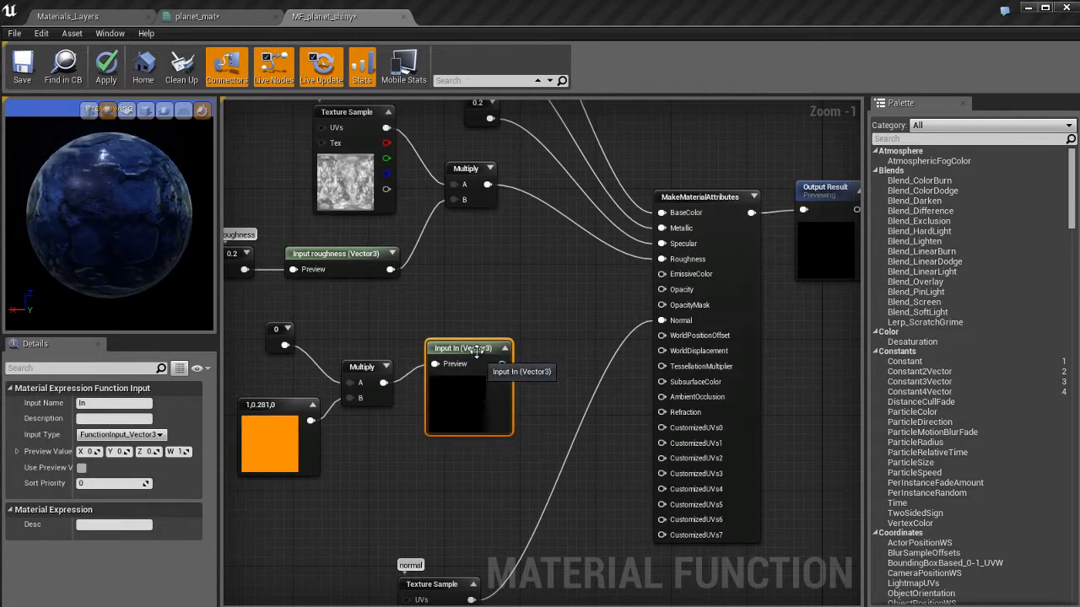
pyautogui.click(504, 347)
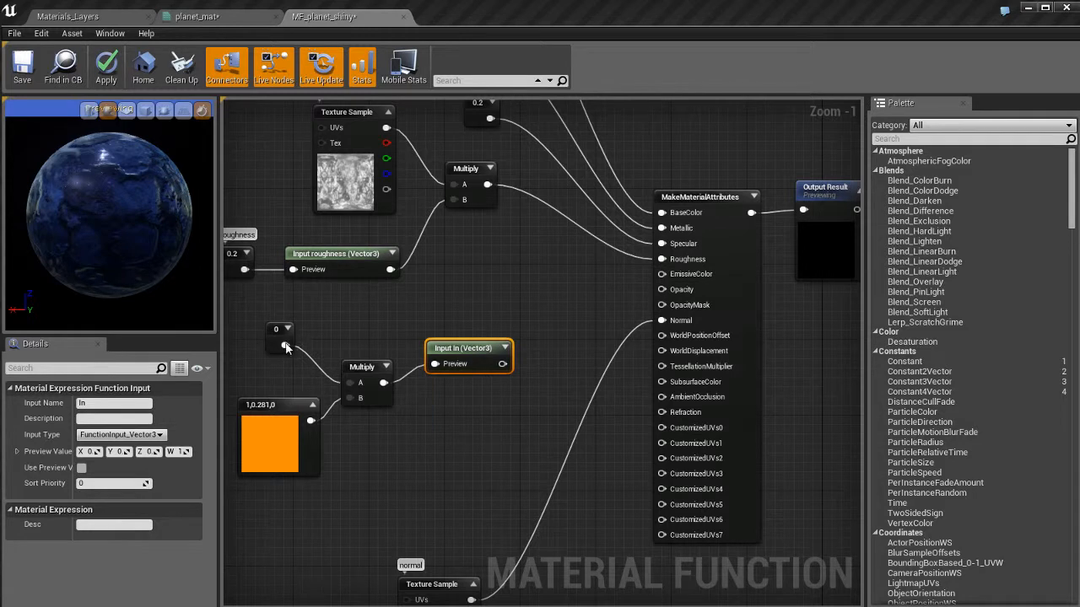
# Set the value of the Constant feeding the orange color's Multiply to 10.
pyautogui.click(278, 333)
pyautogui.click(110, 403)
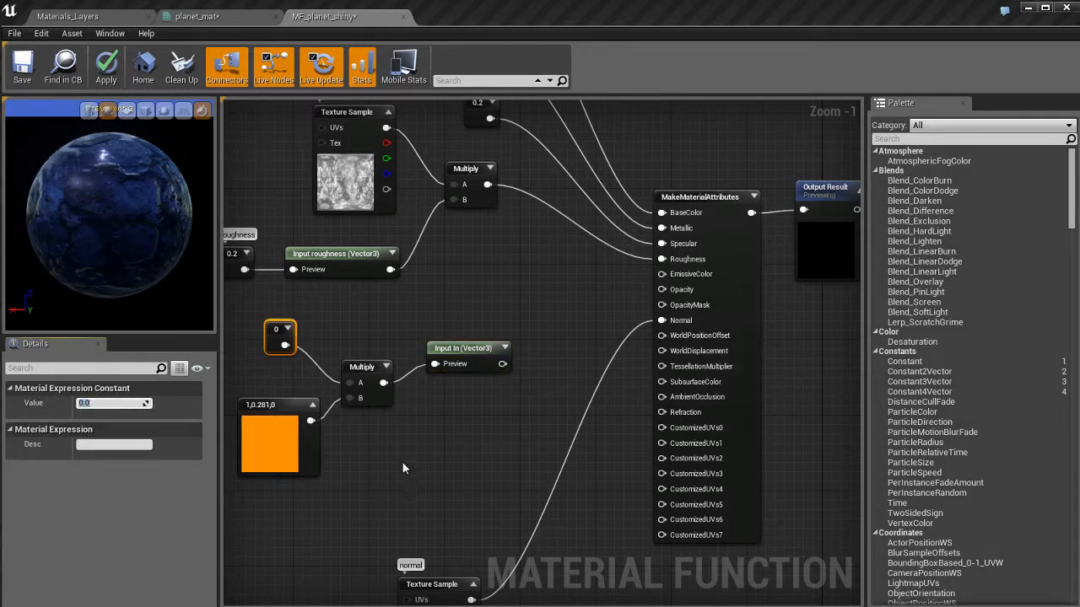
pyautogui.write('10')
pyautogui.press('Return')
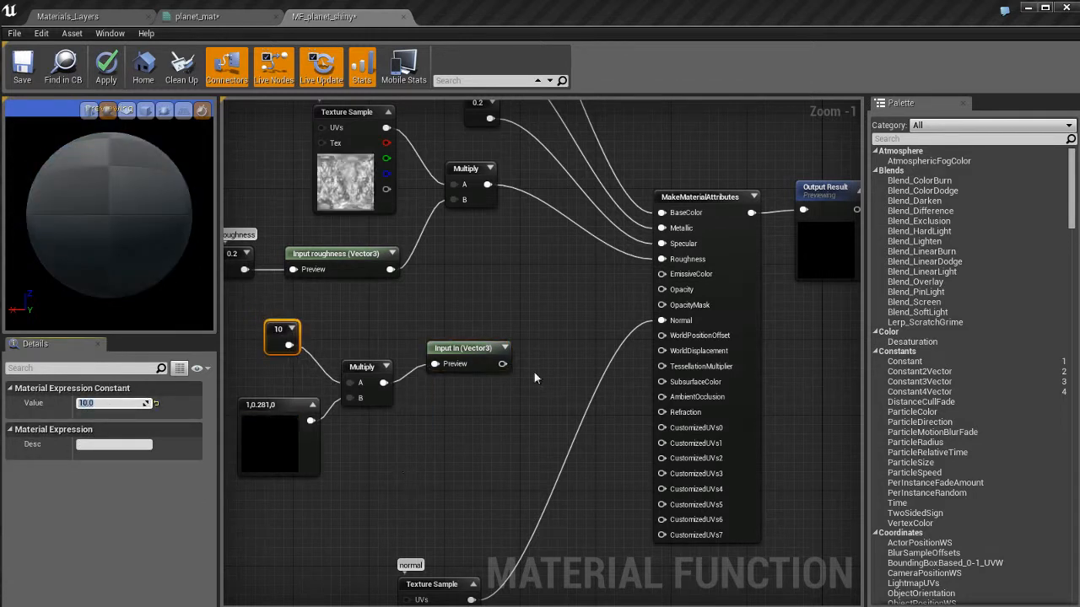
# Connect the new function input to EmissiveColor on MakeMaterialAttributes, check the preview sphere and save the function.
pyautogui.moveTo(502, 364); pyautogui.dragTo(695, 276)
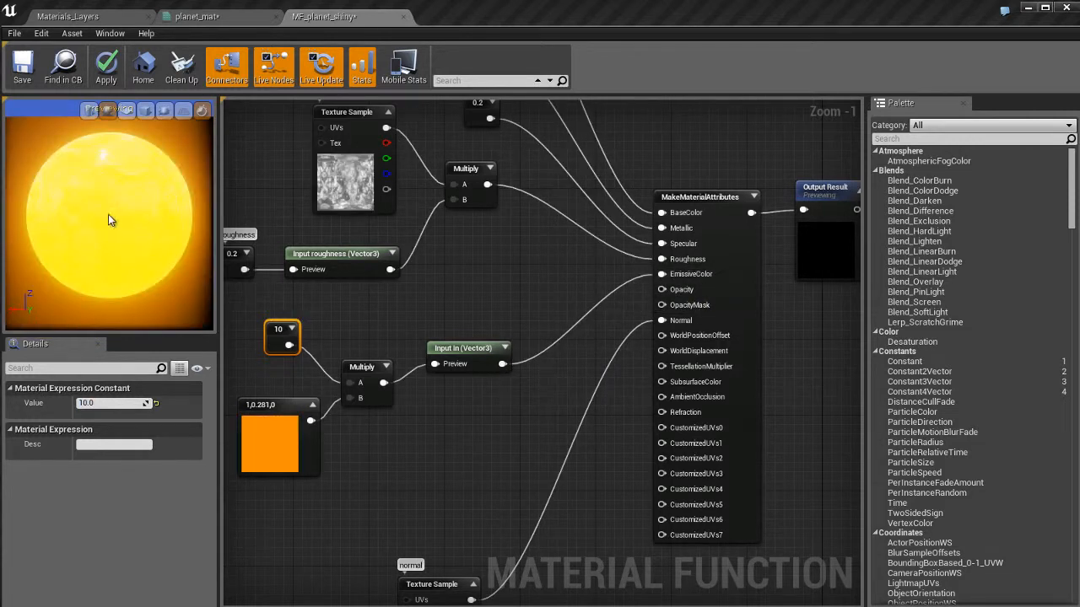
pyautogui.moveTo(109, 216); pyautogui.dragTo(161, 264)
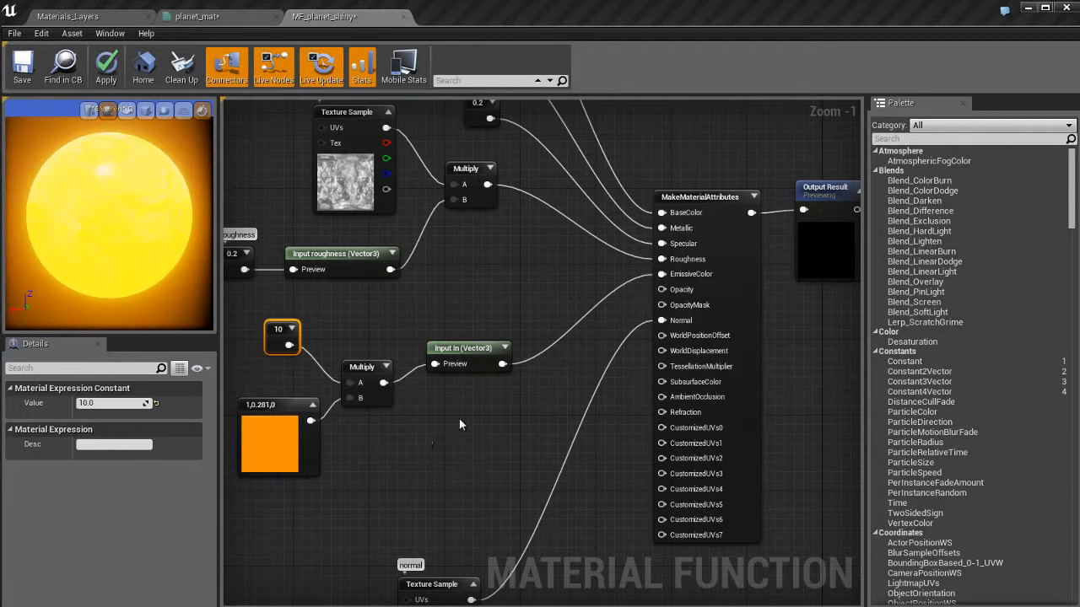
pyautogui.hotkey('ctrl', 's')
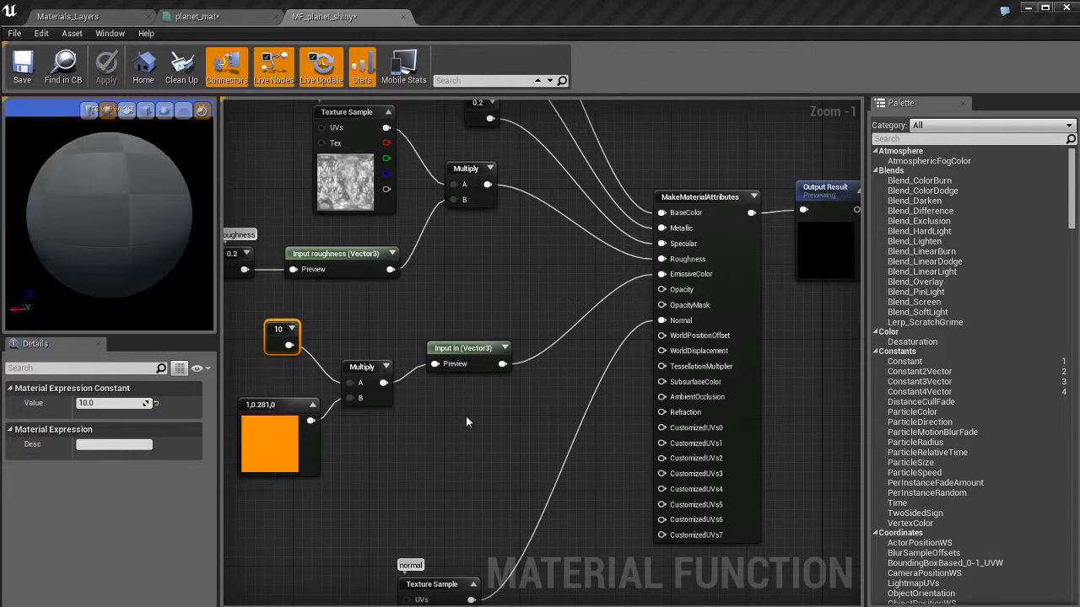
# Rename the function input feeding EmissiveColor as Lava.
pyautogui.moveTo(448, 442); pyautogui.dragTo(494, 448, button='right')
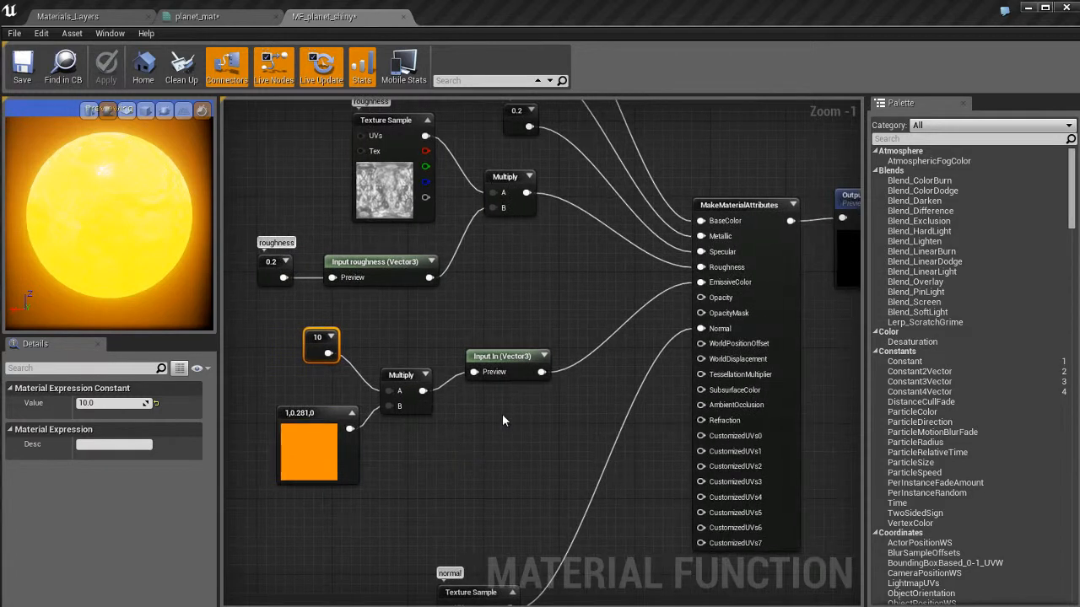
pyautogui.click(508, 355)
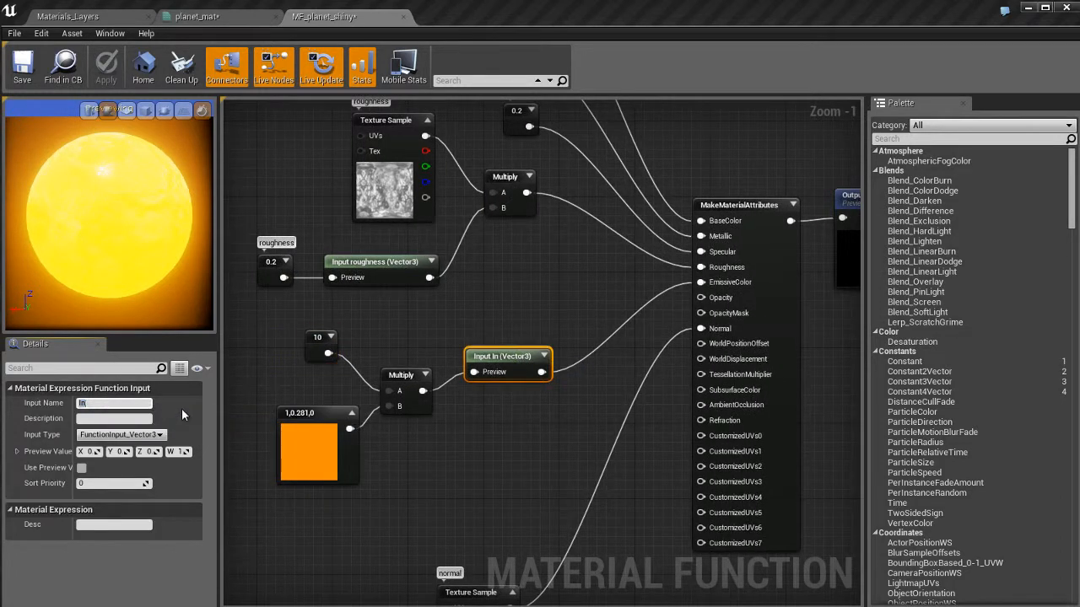
pyautogui.write('Lava')
pyautogui.press('Return')
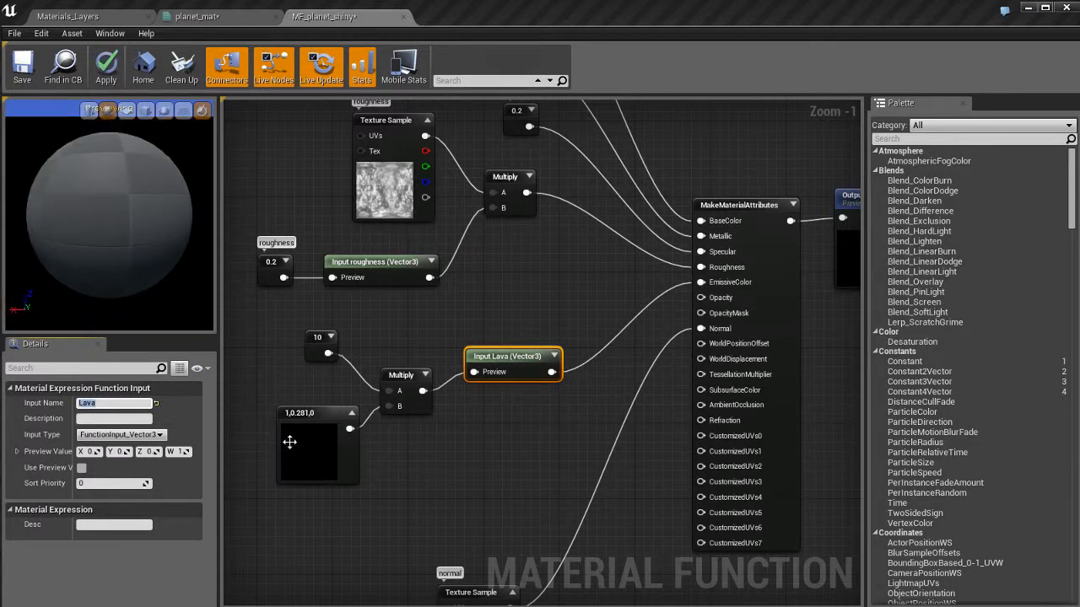
pyautogui.click(463, 456)
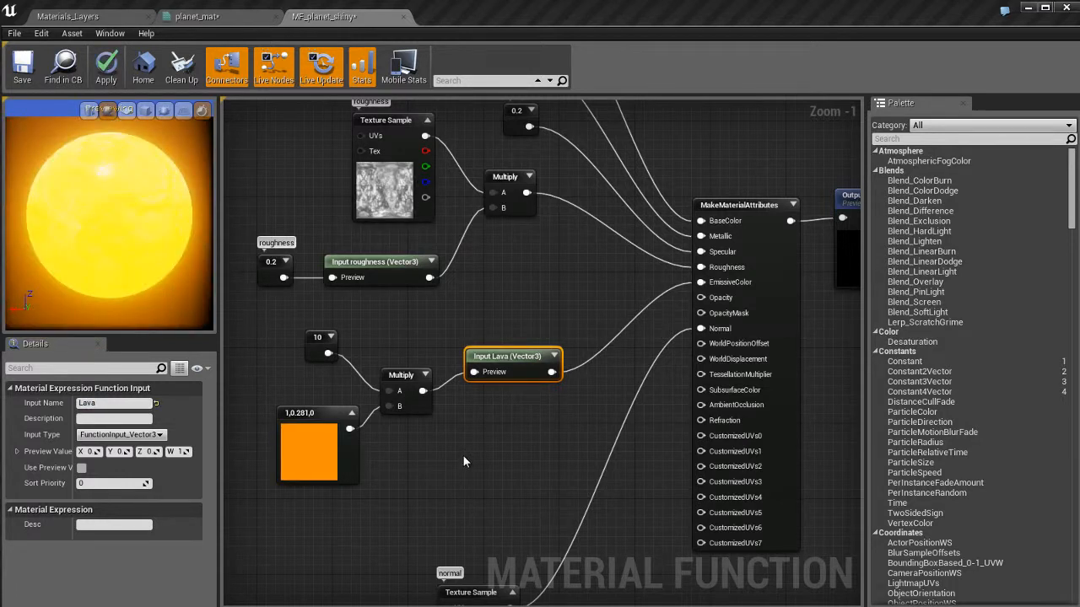
# Give the orange Constant3Vector the description "lava color".
pyautogui.click(324, 348)
pyautogui.click(310, 446)
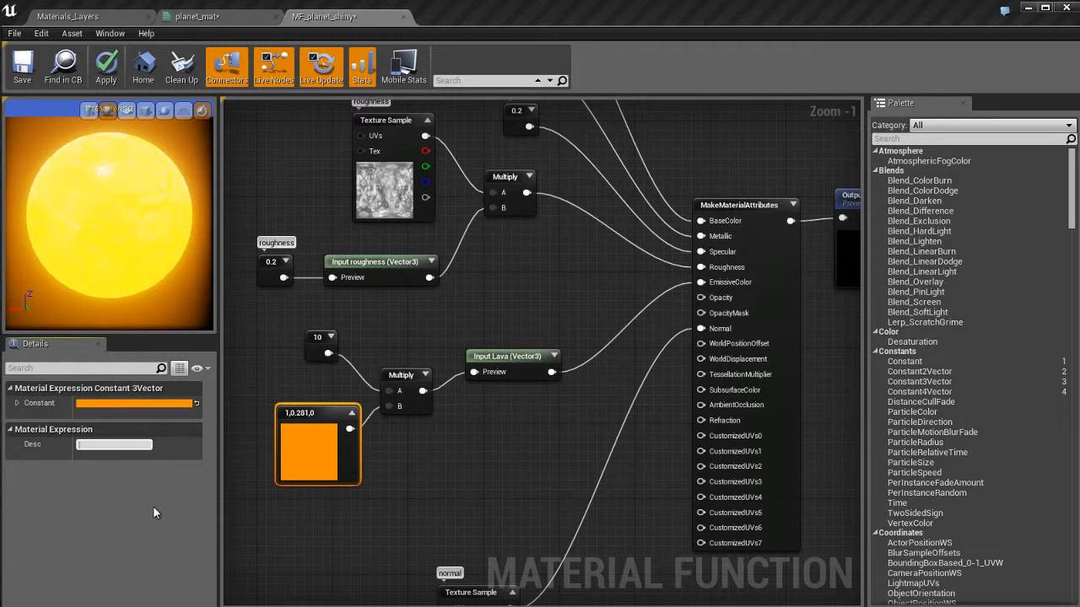
pyautogui.write('lava color')
pyautogui.press('Return')
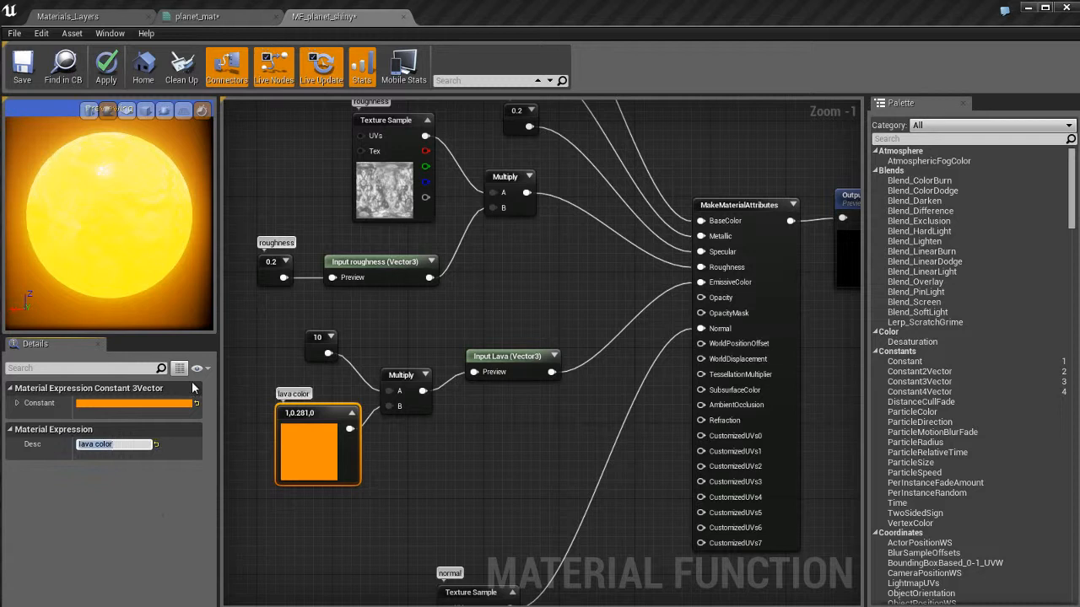
# Give the Constant with value 10 the description "lava temp".
pyautogui.click(316, 346)
pyautogui.click(147, 445)
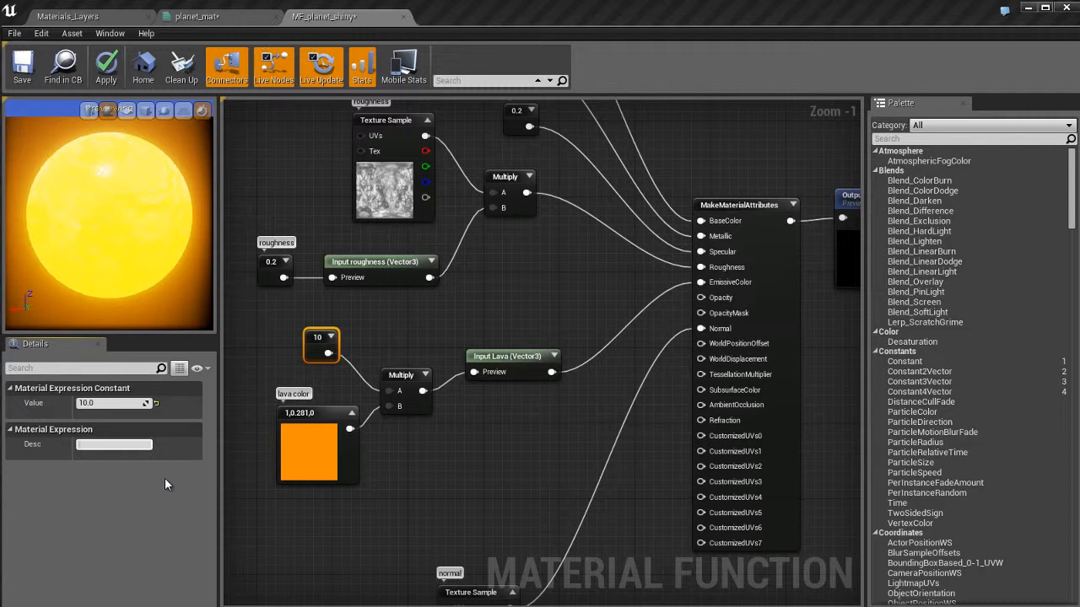
pyautogui.write('lava temp')
pyautogui.press('Return')
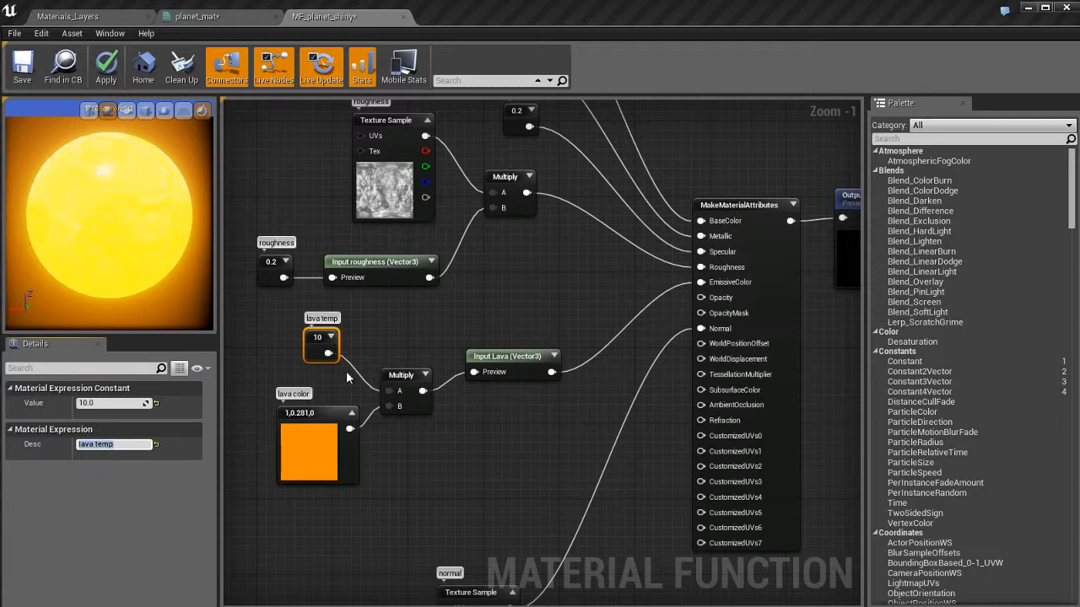
pyautogui.click(363, 346)
# Save the MF_planet_shiny function and planet_mat, with the lava temp and lava color constants selected.
pyautogui.moveTo(419, 314); pyautogui.dragTo(416, 330, button='right')
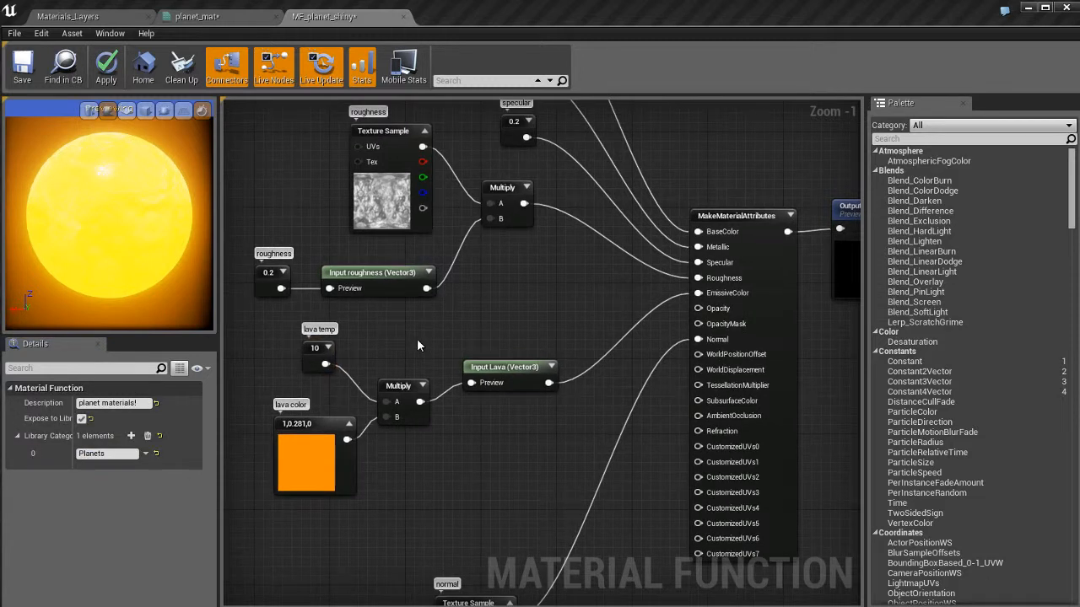
pyautogui.hotkey('ctrl', 's')
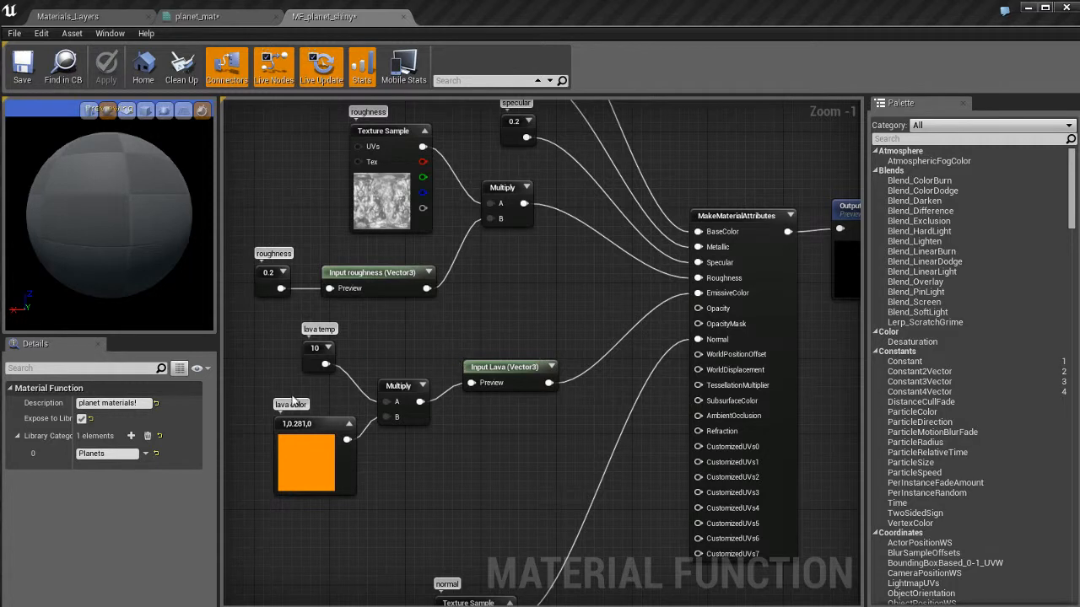
pyautogui.moveTo(248, 338); pyautogui.dragTo(363, 499)
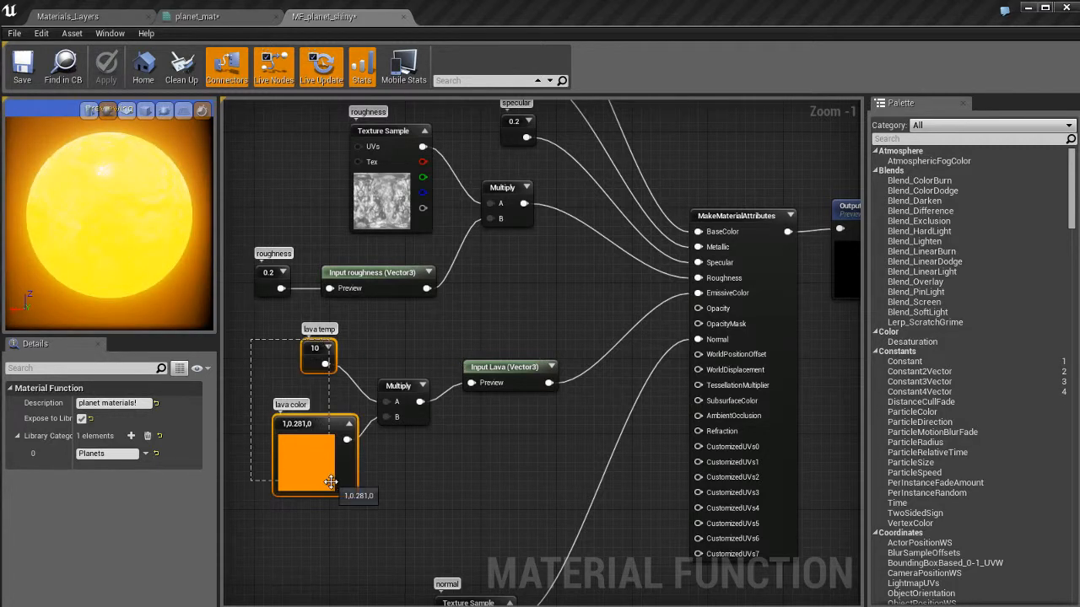
pyautogui.hotkey('ctrl', 's')
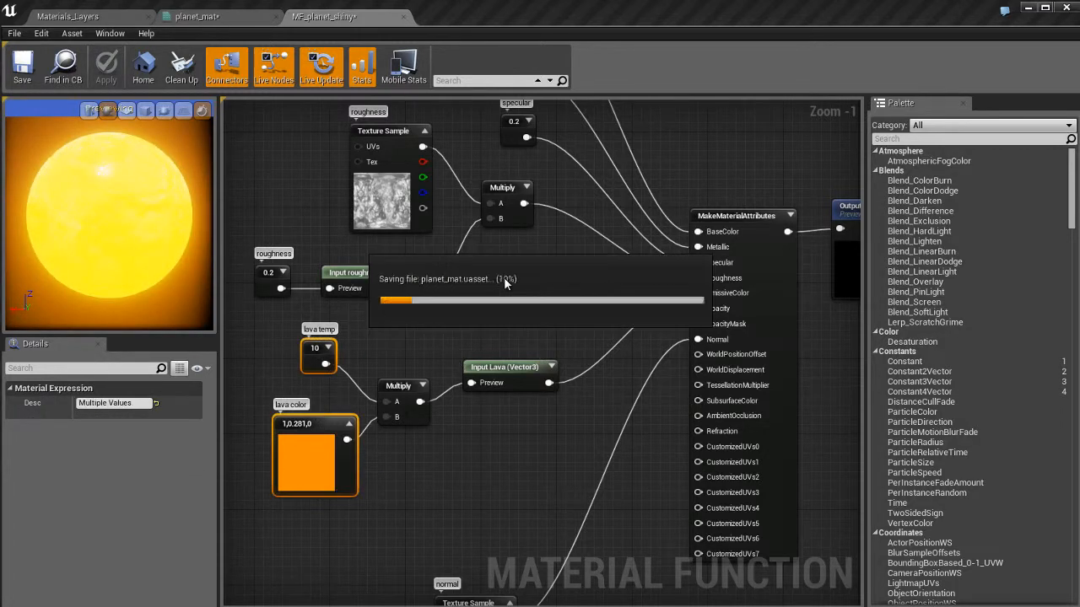
# Return to the planet_mat graph around the MF_planet_shiny node.
pyautogui.click(225, 27)
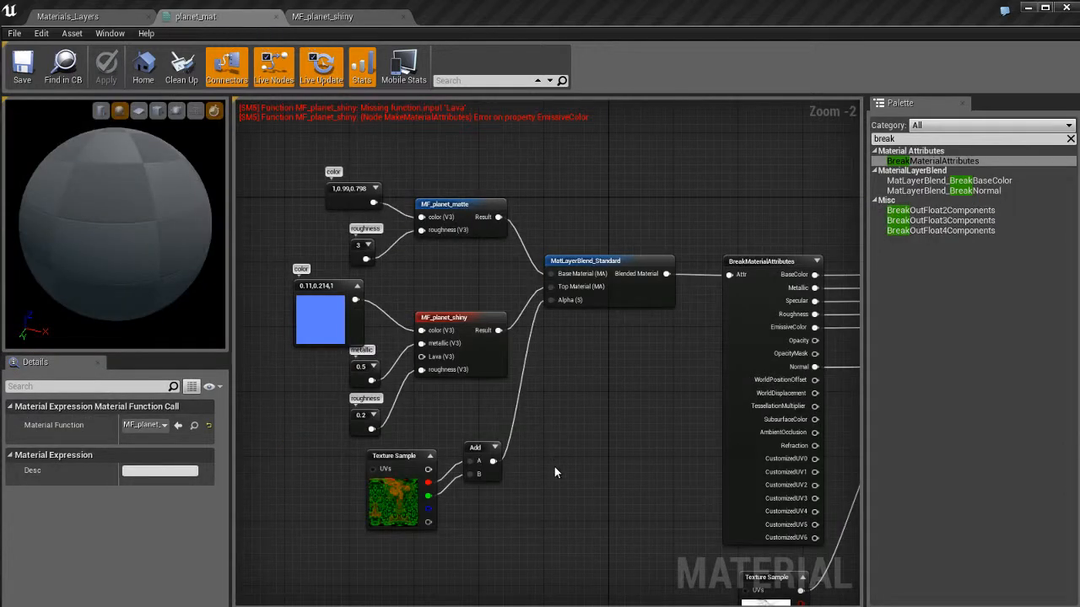
pyautogui.click(571, 424)
pyautogui.moveTo(571, 424); pyautogui.dragTo(700, 398, button='right')
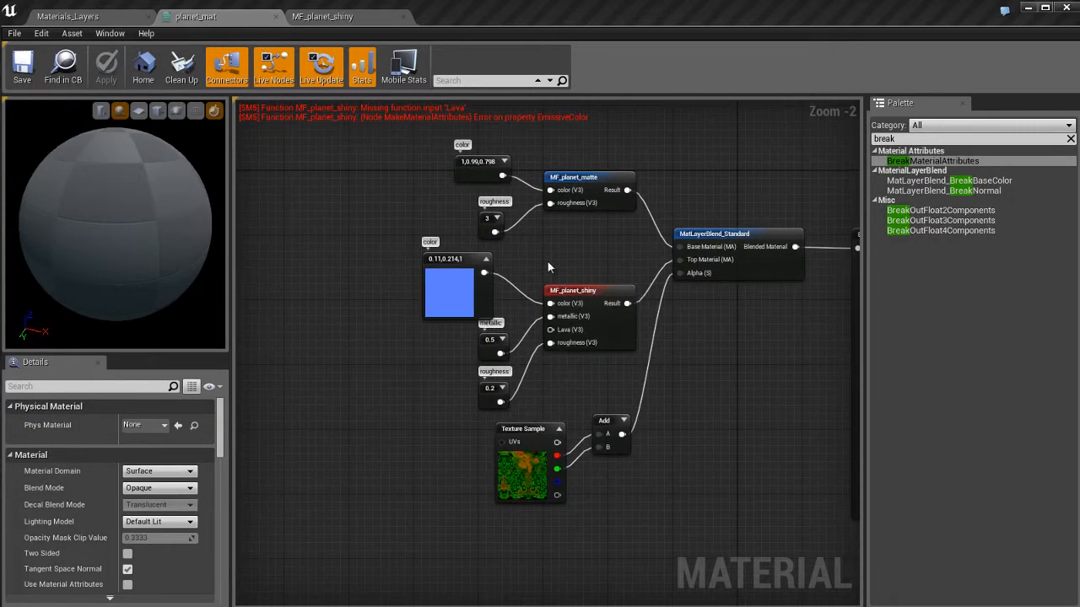
# In the MF_planet_shiny function, disconnect the lava temp and lava color constants from the Multiply node.
pyautogui.scroll(3, 540, 263)
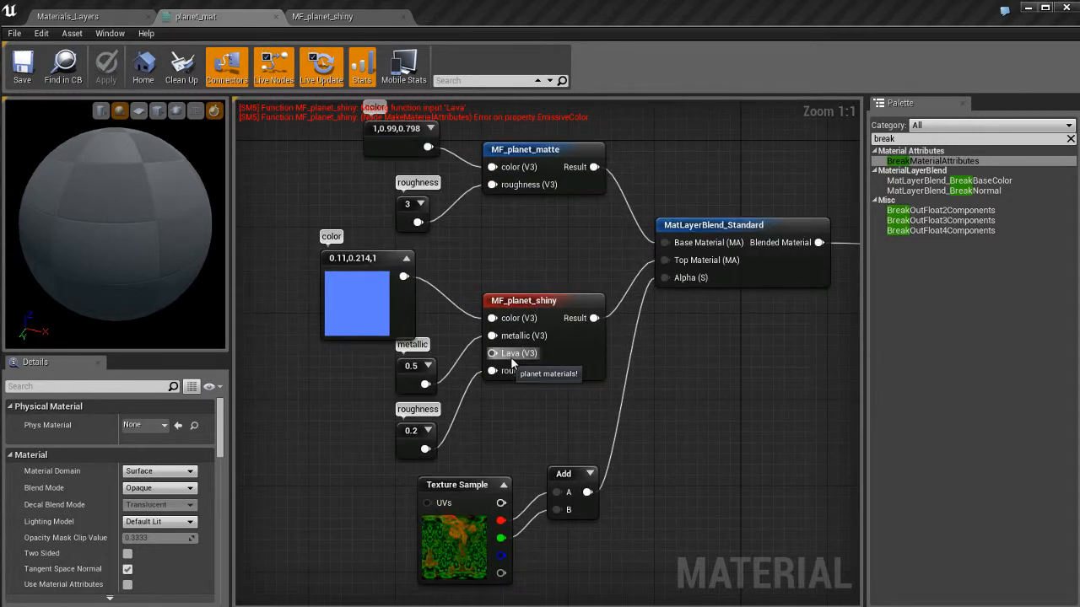
pyautogui.moveTo(452, 450); pyautogui.dragTo(529, 397, button='right')
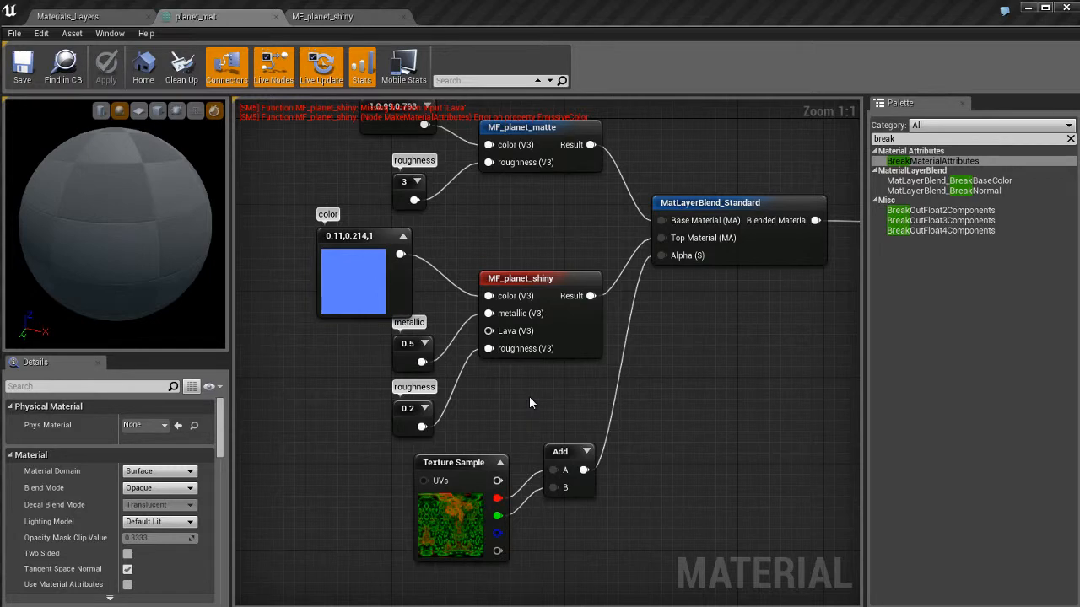
pyautogui.click(340, 19)
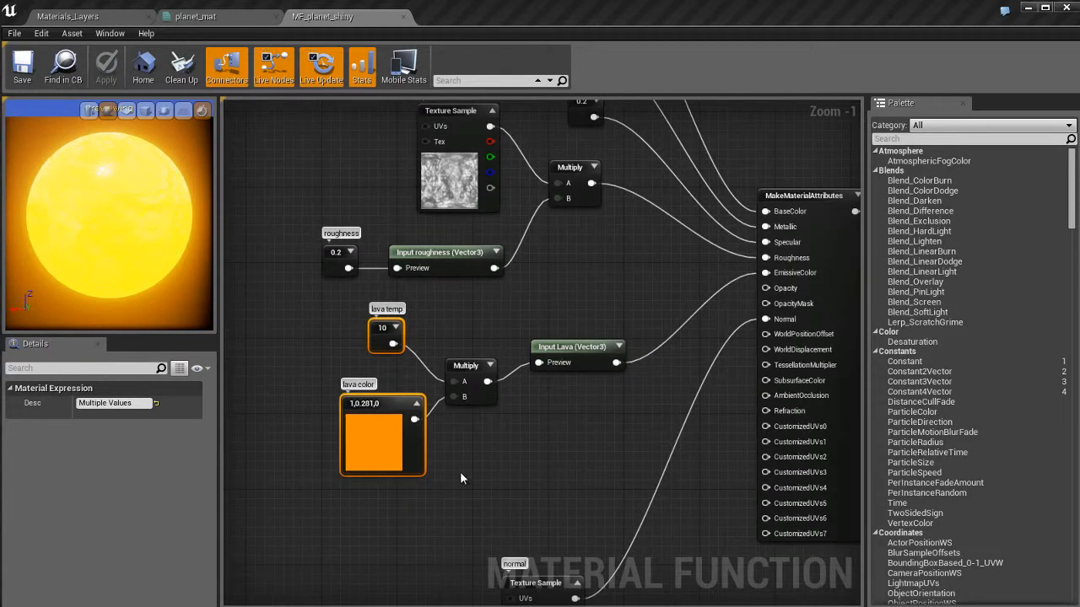
pyautogui.click(475, 374)
pyautogui.keyDown('alt'); pyautogui.click(454, 382); pyautogui.keyUp('alt')
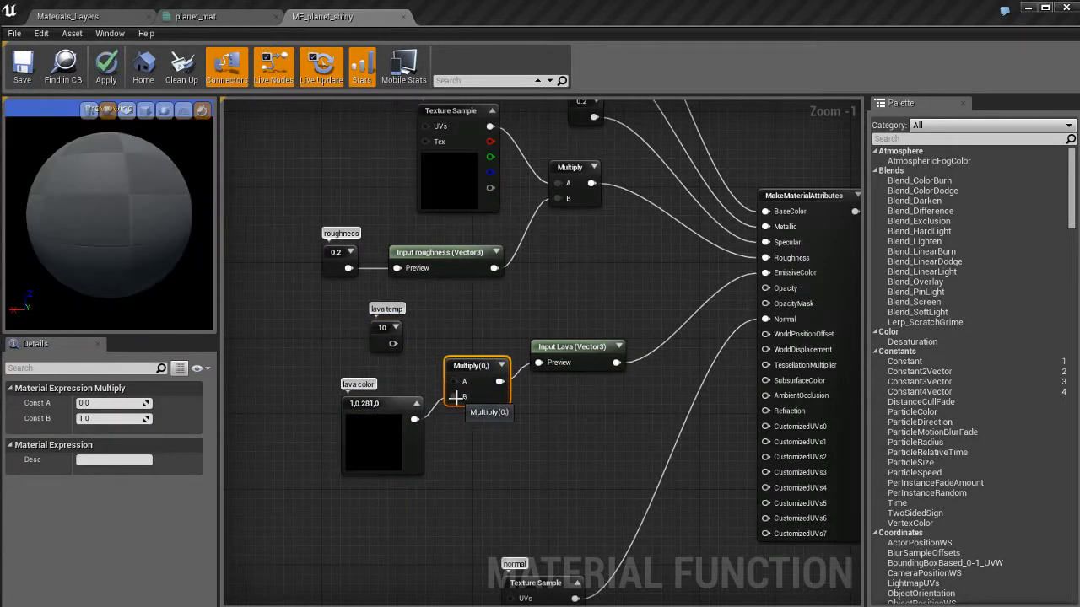
pyautogui.keyDown('alt'); pyautogui.click(454, 397); pyautogui.keyUp('alt')
# Spread the two lava constants and the Multiply node apart, and disconnect Multiply from the Input Lava node.
pyautogui.moveTo(358, 331); pyautogui.dragTo(410, 432)
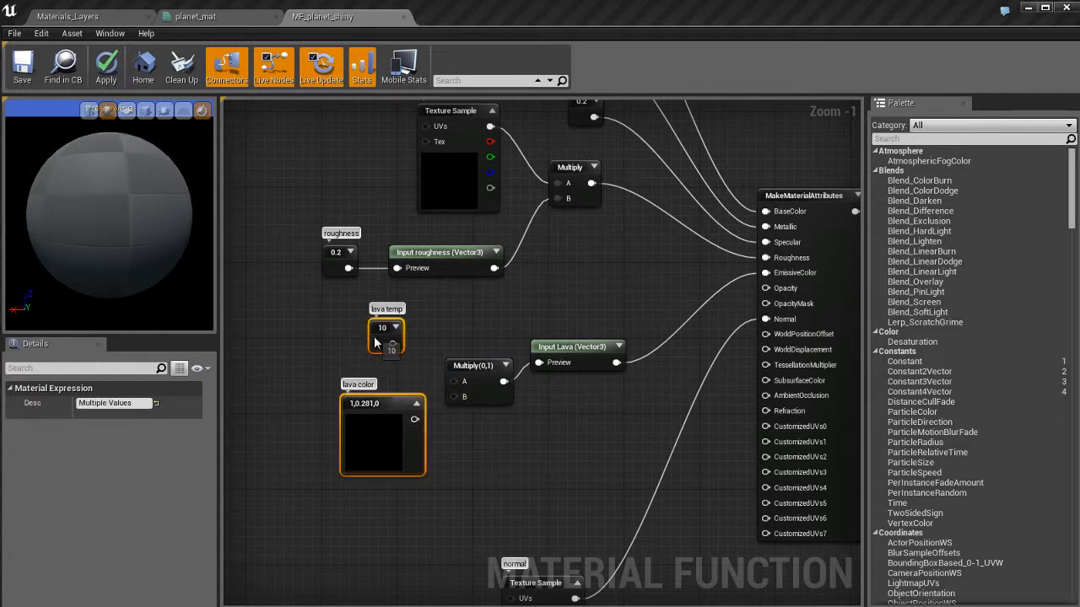
pyautogui.moveTo(382, 347); pyautogui.dragTo(315, 366)
pyautogui.moveTo(486, 369); pyautogui.dragTo(455, 320)
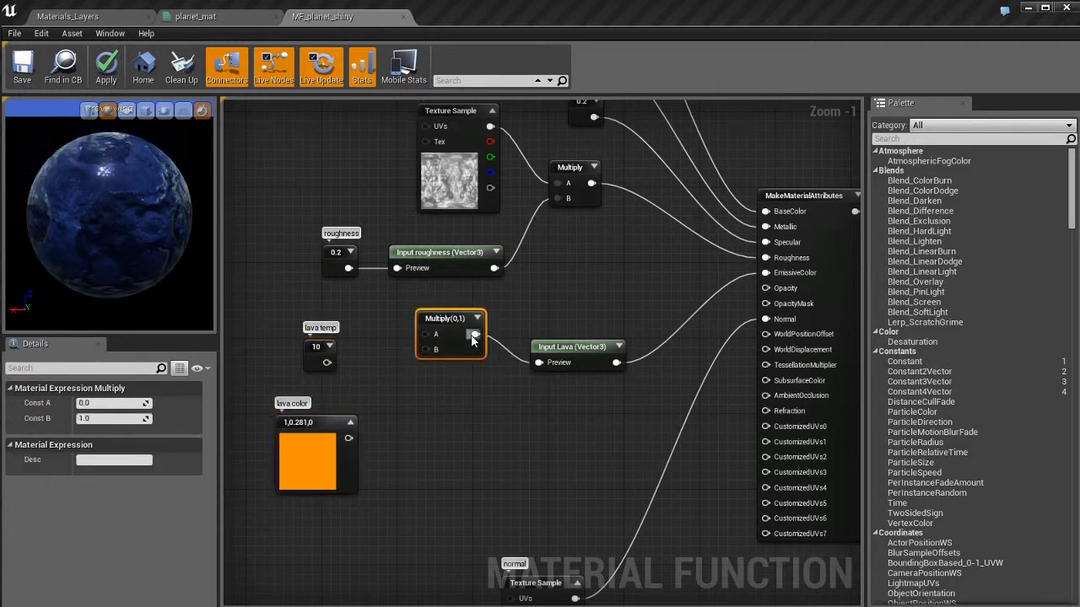
pyautogui.keyDown('alt'); pyautogui.click(475, 336); pyautogui.keyUp('alt')
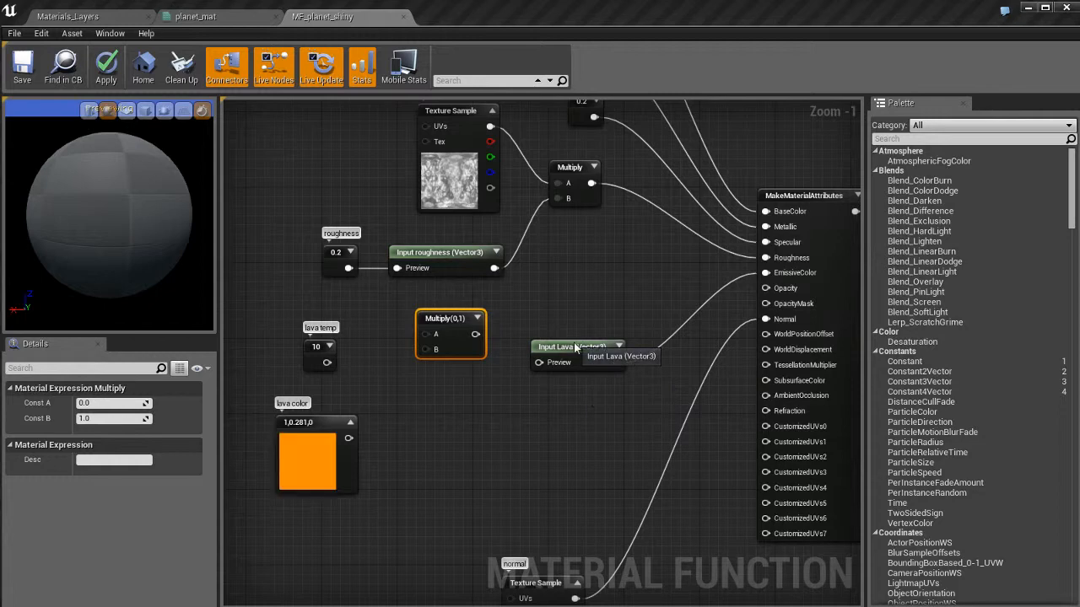
# Place the Input Lava node beside the lava color constant and connect the constant to its Preview pin.
pyautogui.moveTo(574, 346); pyautogui.dragTo(460, 422)
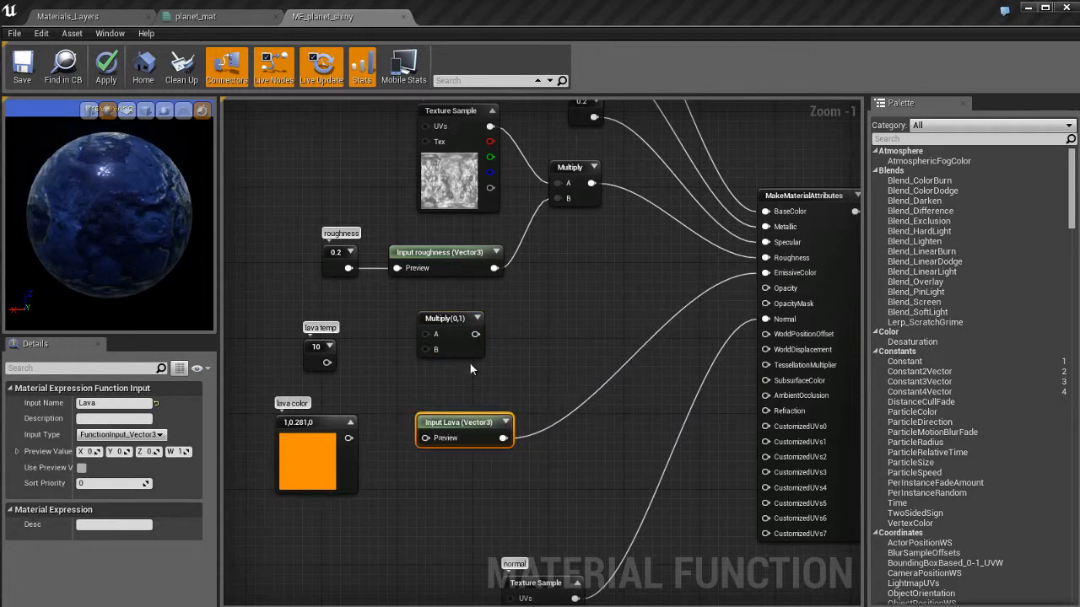
pyautogui.click(480, 394)
pyautogui.moveTo(383, 493)
pyautogui.mouseDown(button='right')
pyautogui.moveTo(410, 492)
pyautogui.moveTo(380, 492)
pyautogui.mouseUp(button='right')
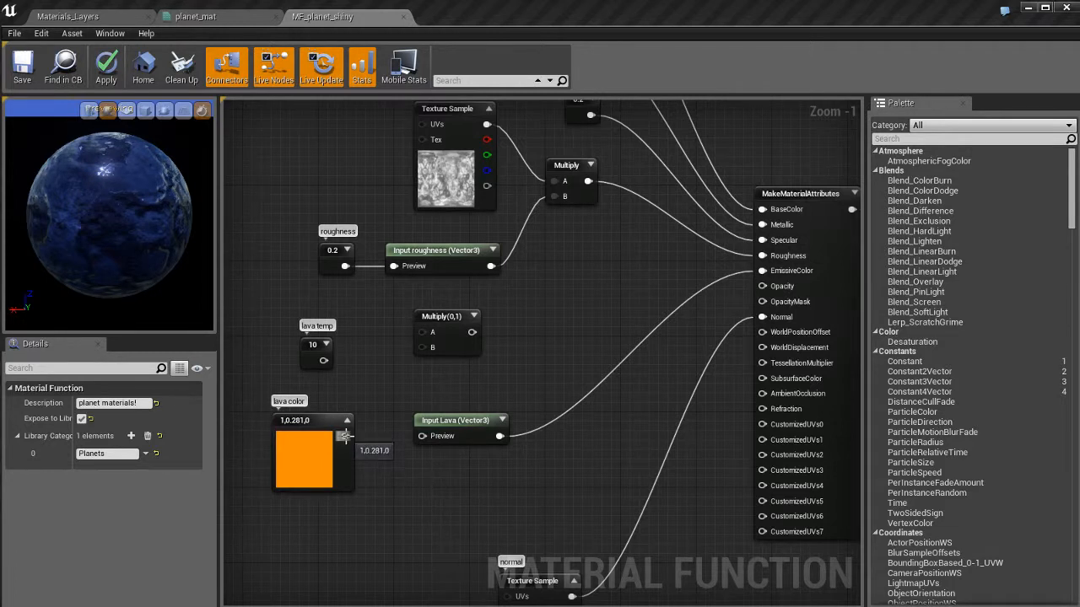
pyautogui.moveTo(344, 435); pyautogui.dragTo(422, 436)
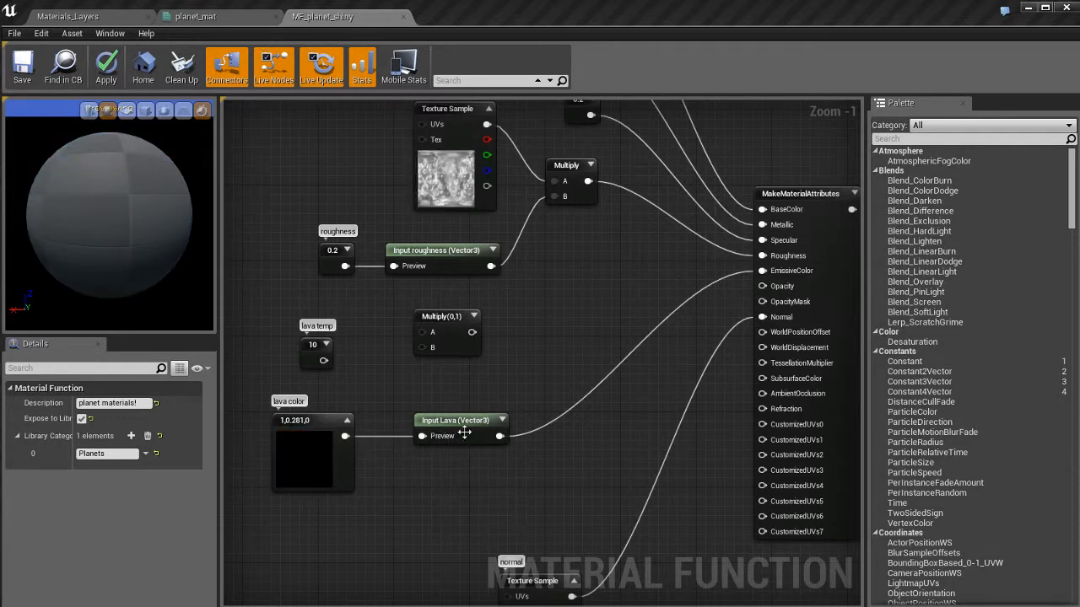
# Rename the Lava function input to "Lava Color".
pyautogui.click(464, 432)
pyautogui.click(118, 404)
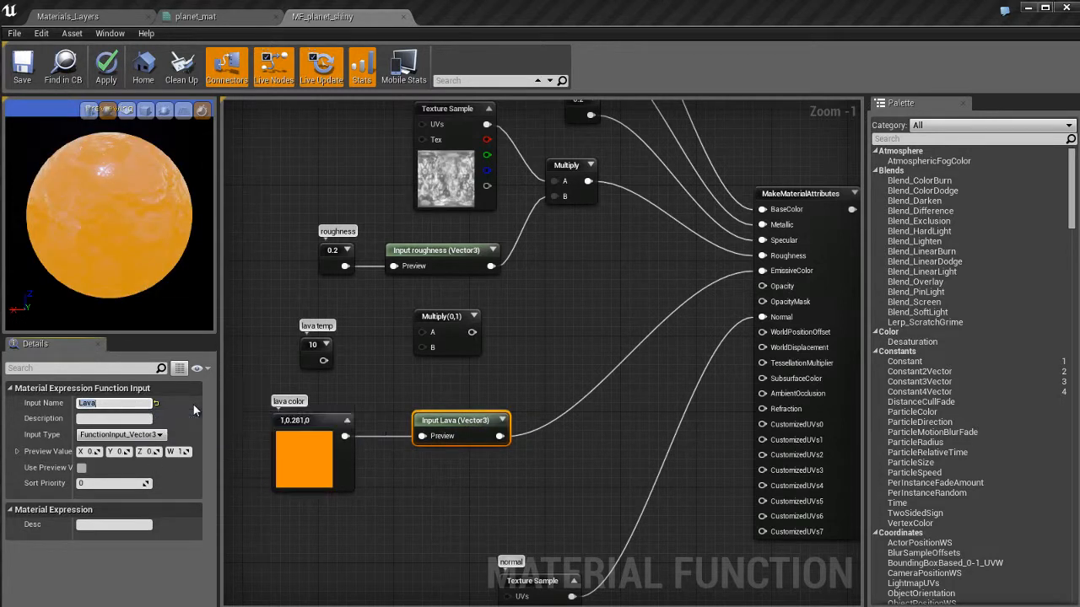
pyautogui.write('Lava Color')
pyautogui.press('Return')
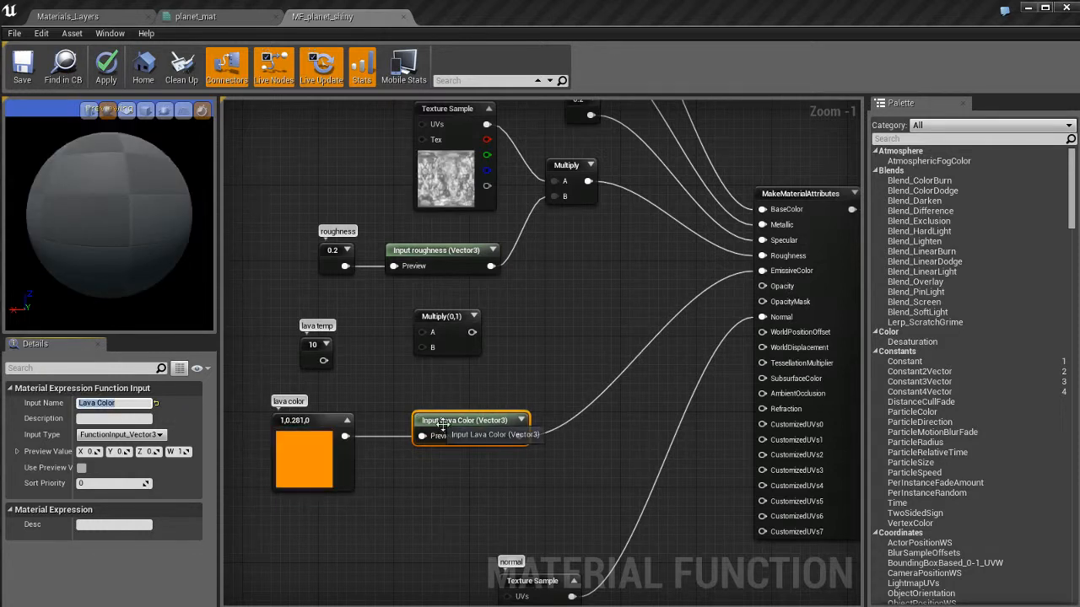
# Duplicate the Lava Color input, place the copy just above it, and name it "Lava Temp".
pyautogui.click(456, 425)
pyautogui.hotkey('ctrl', 'c')
pyautogui.hotkey('ctrl', 'v')
pyautogui.moveTo(508, 458); pyautogui.dragTo(465, 397)
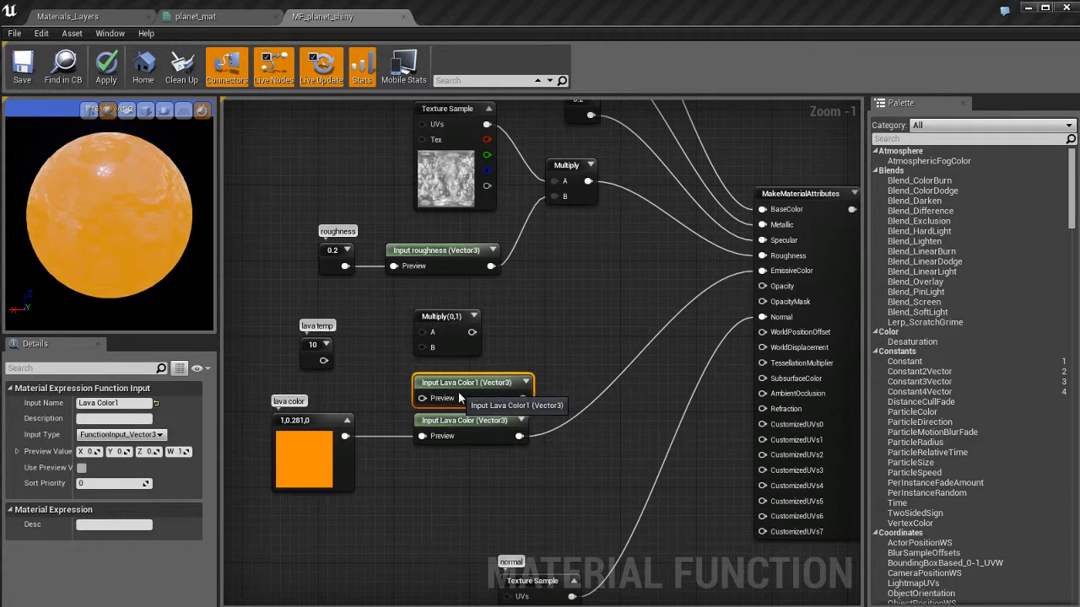
pyautogui.doubleClick(111, 403)
pyautogui.write('Temp')
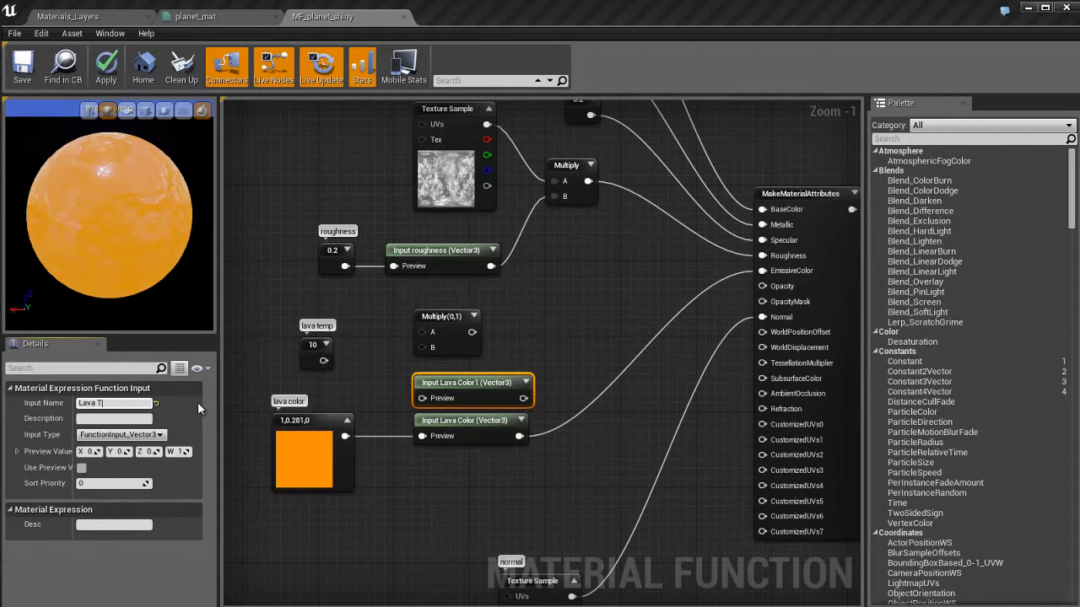
pyautogui.press('Return')
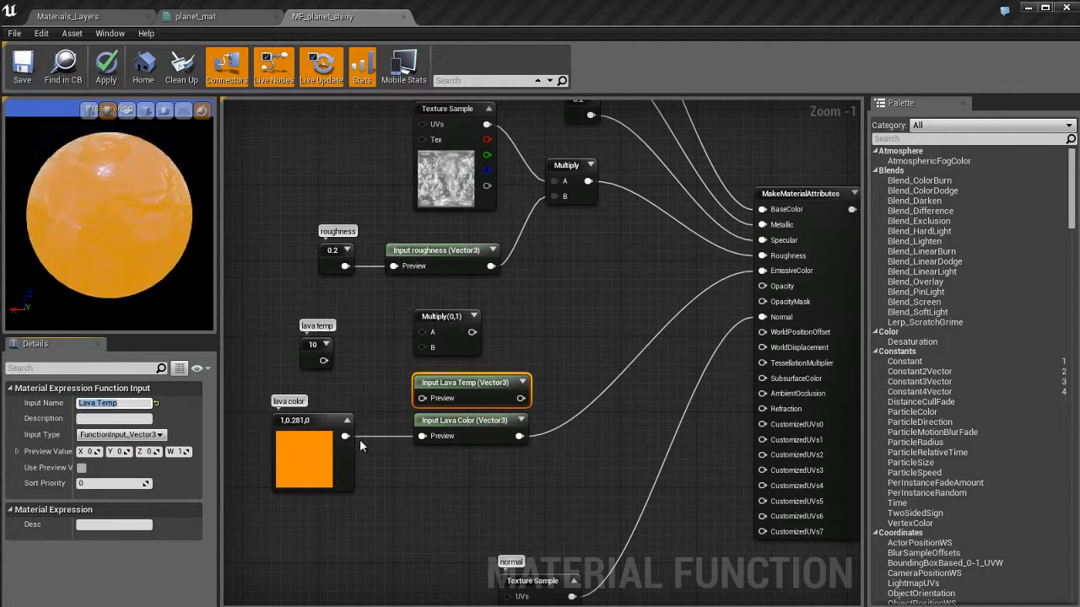
# Connect the lava temp constant to the Lava Temp input's Preview pin and line up both constant and input pairs.
pyautogui.moveTo(242, 490); pyautogui.dragTo(468, 473)
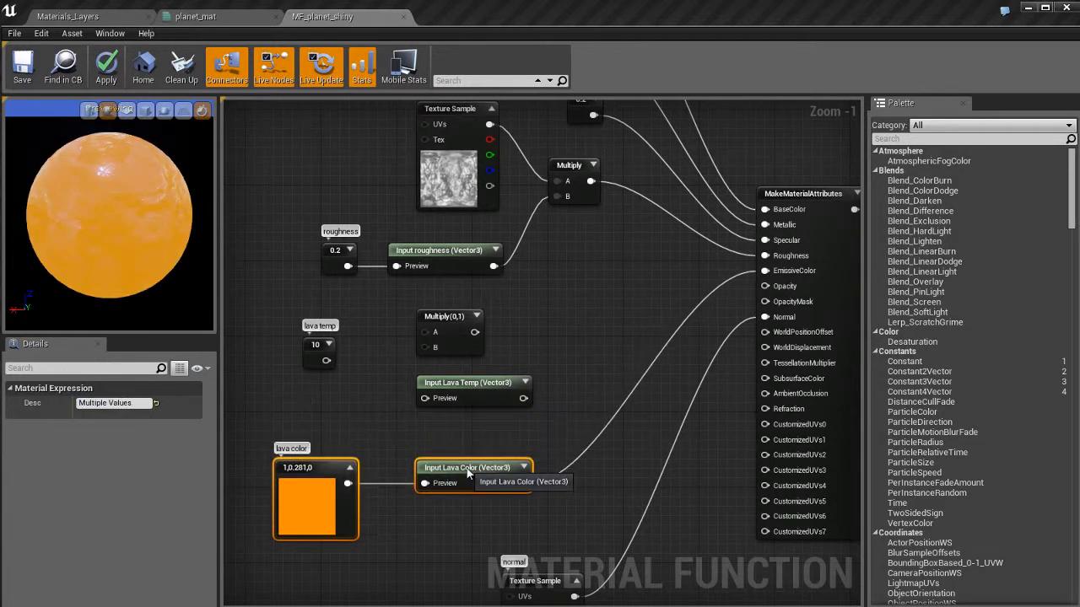
pyautogui.moveTo(329, 362); pyautogui.dragTo(425, 399)
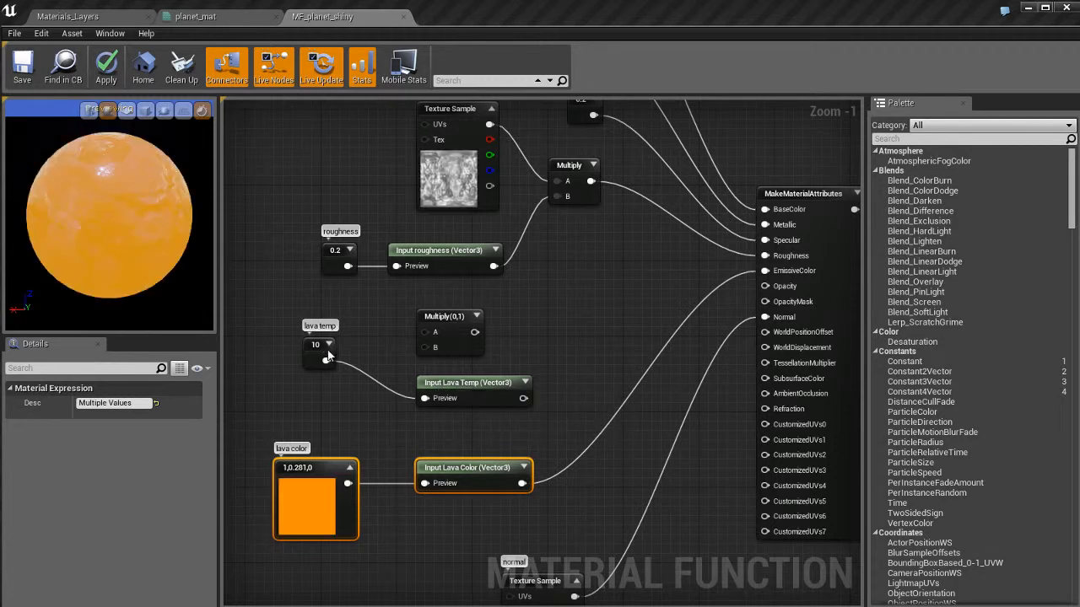
pyautogui.moveTo(319, 357); pyautogui.dragTo(375, 395)
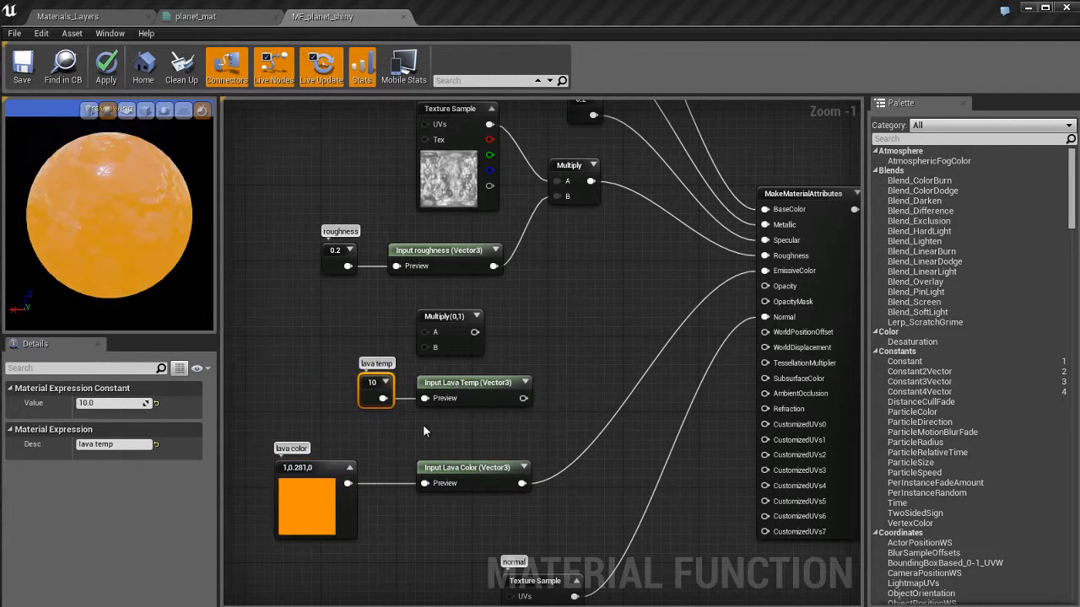
pyautogui.keyDown('shift'); pyautogui.click(471, 384); pyautogui.keyUp('shift')
pyautogui.moveTo(471, 384); pyautogui.dragTo(462, 411)
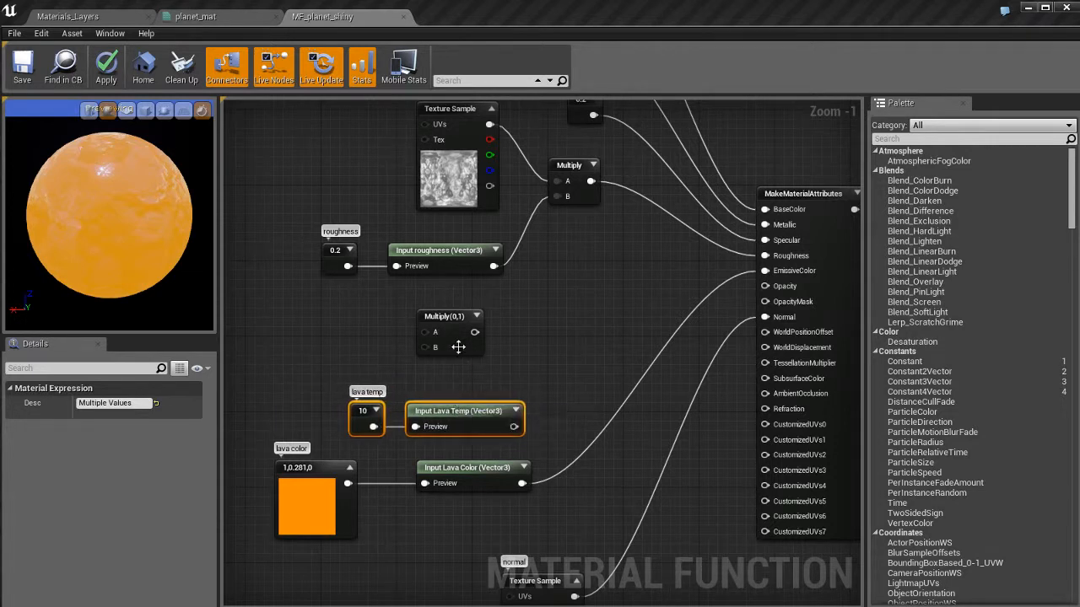
# Feed Lava Temp and Lava Color into Multiply's A and B, connect its output to EmissiveColor, and save the function.
pyautogui.moveTo(465, 332); pyautogui.dragTo(601, 390)
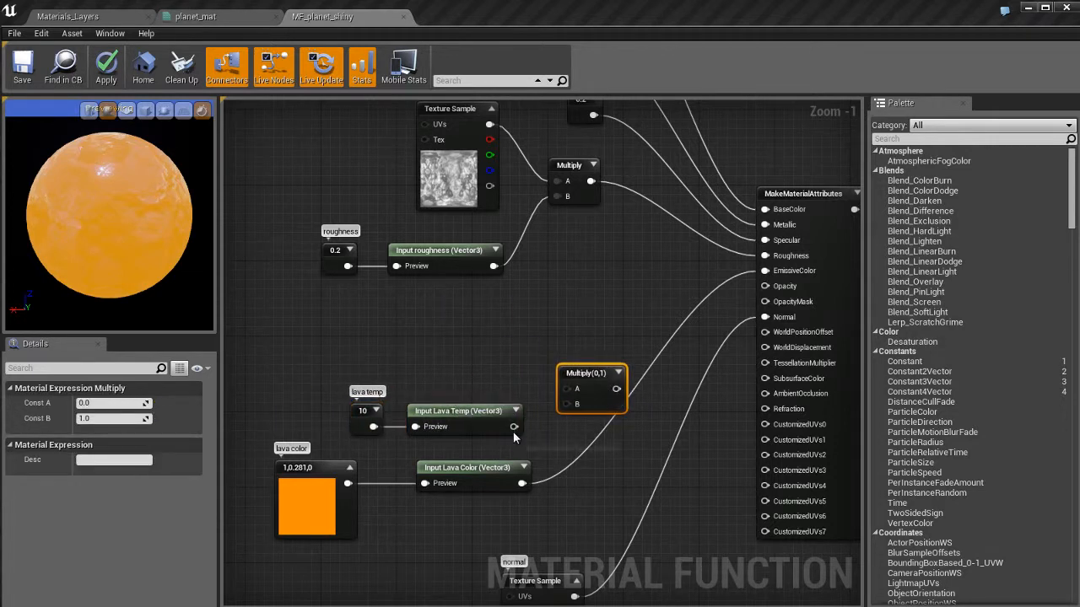
pyautogui.moveTo(513, 427); pyautogui.dragTo(566, 389)
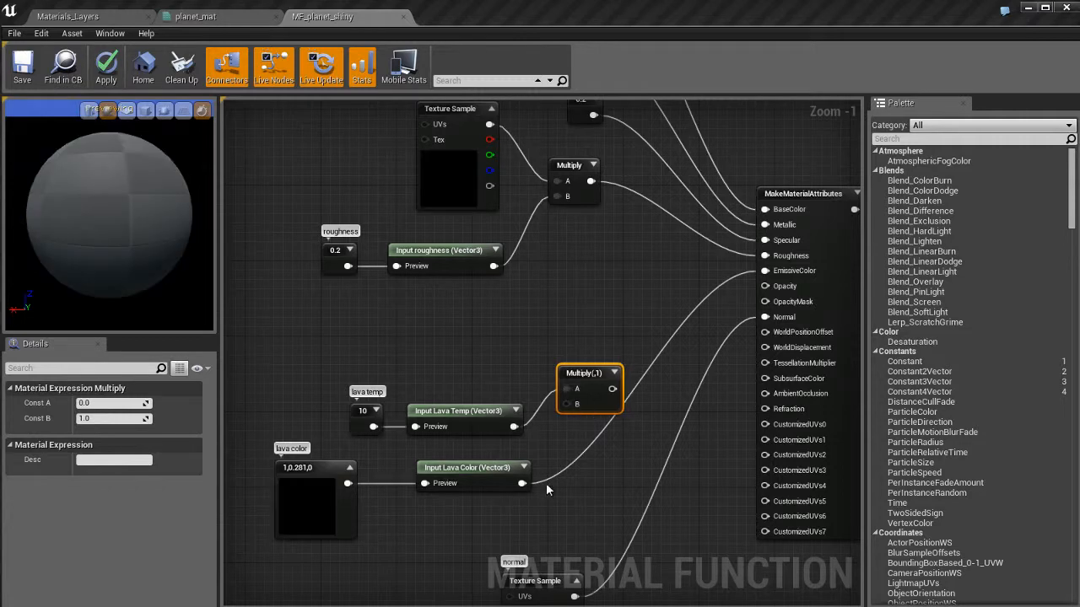
pyautogui.moveTo(522, 483); pyautogui.dragTo(764, 270)
pyautogui.click(494, 331)
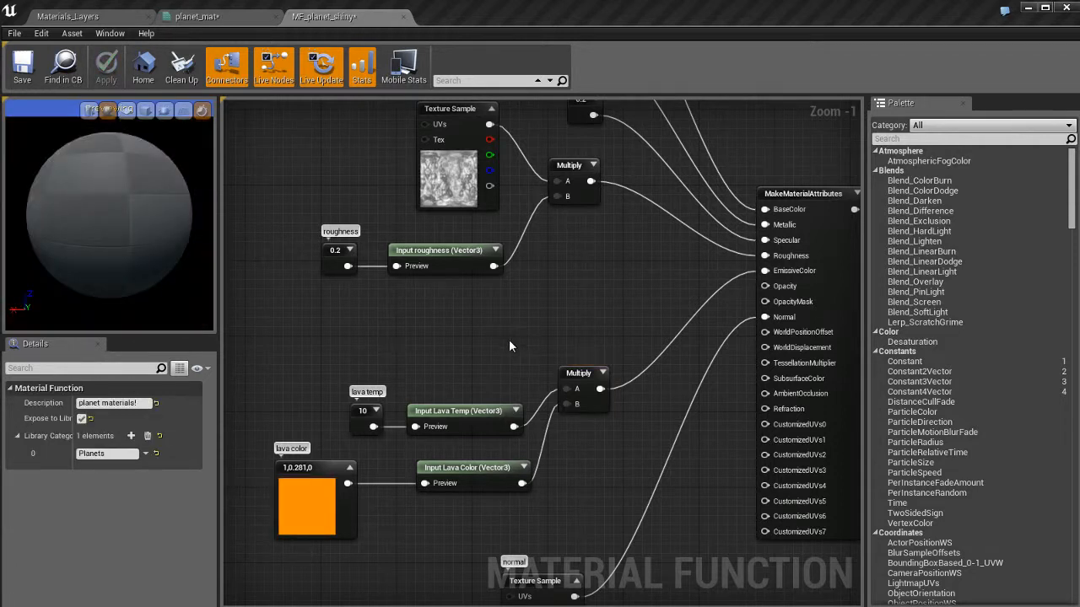
pyautogui.hotkey('ctrl', 's')
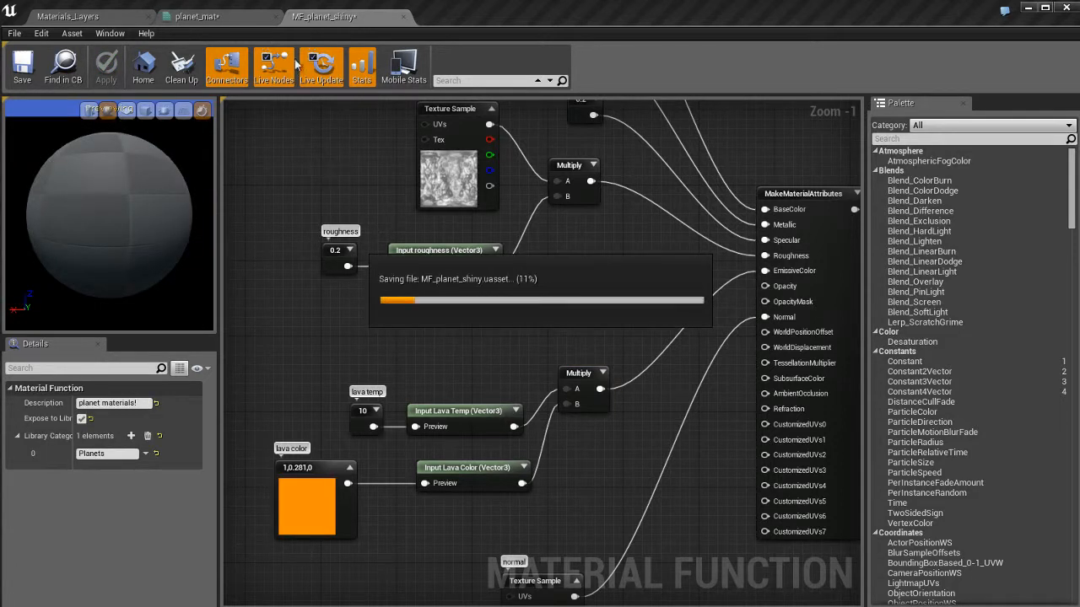
# In planet_mat, move the color, metallic and roughness constants feeding MF_planet_shiny farther away from the node to make room.
pyautogui.click(232, 21)
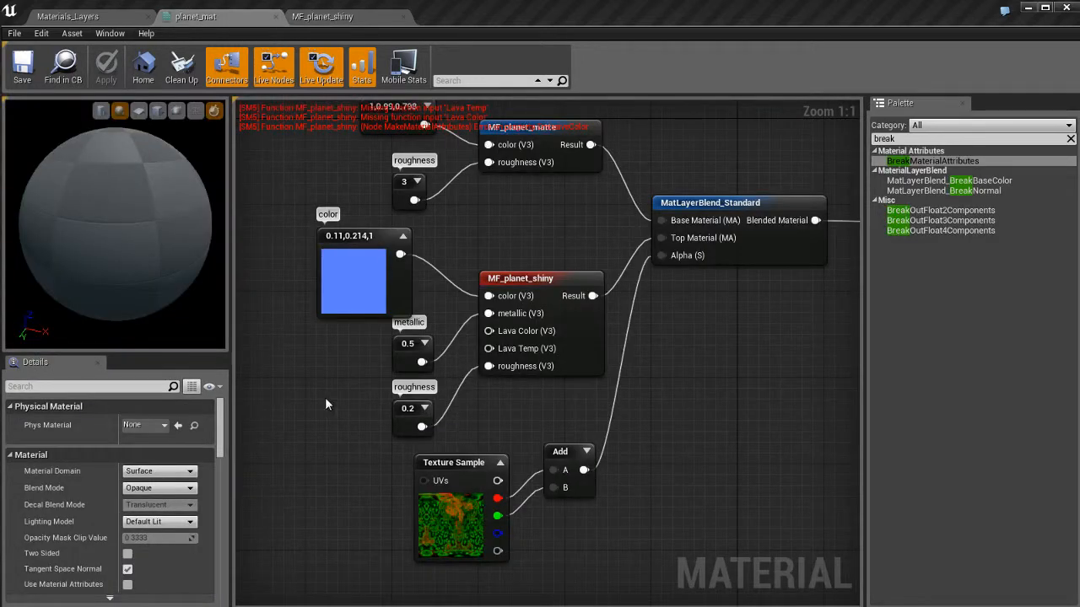
pyautogui.moveTo(325, 404); pyautogui.dragTo(342, 400, button='right')
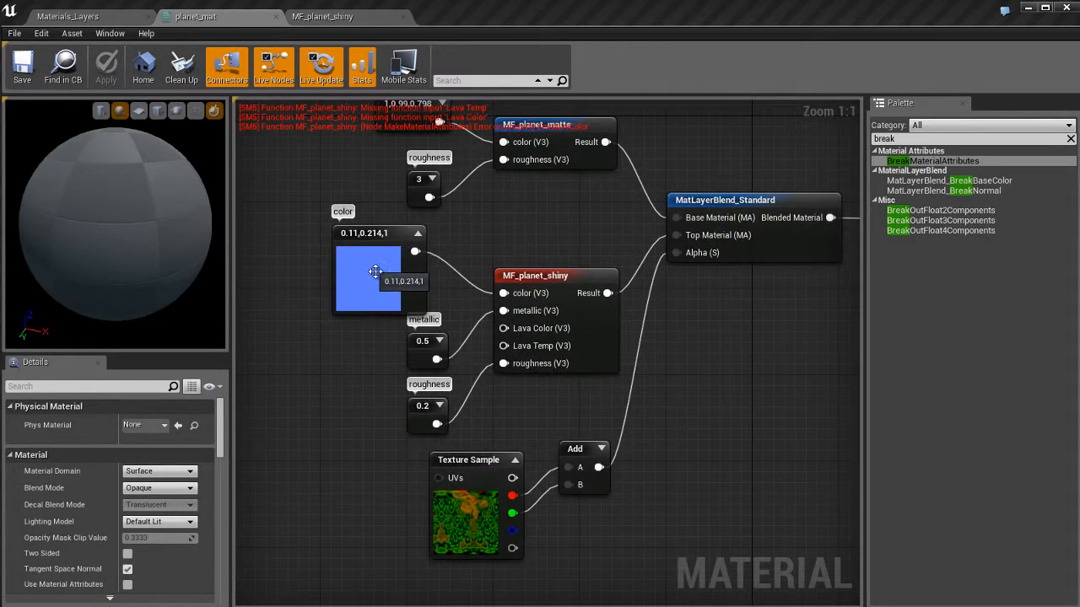
pyautogui.moveTo(659, 539); pyautogui.dragTo(588, 509, button='right')
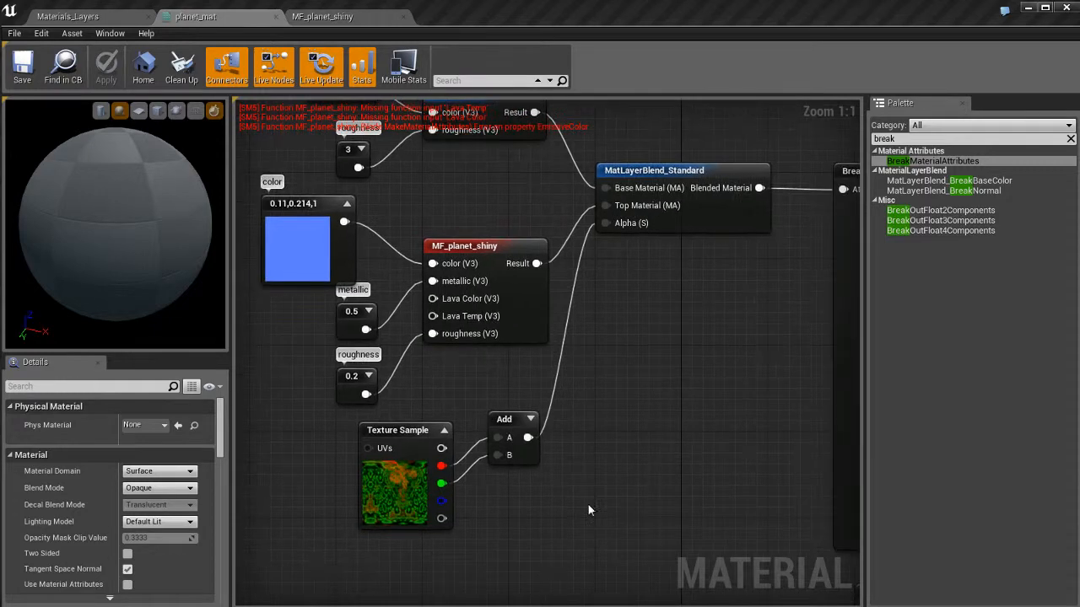
pyautogui.moveTo(626, 380); pyautogui.dragTo(760, 450, button='right')
pyautogui.moveTo(429, 316); pyautogui.dragTo(267, 294)
pyautogui.moveTo(486, 390); pyautogui.dragTo(302, 379)
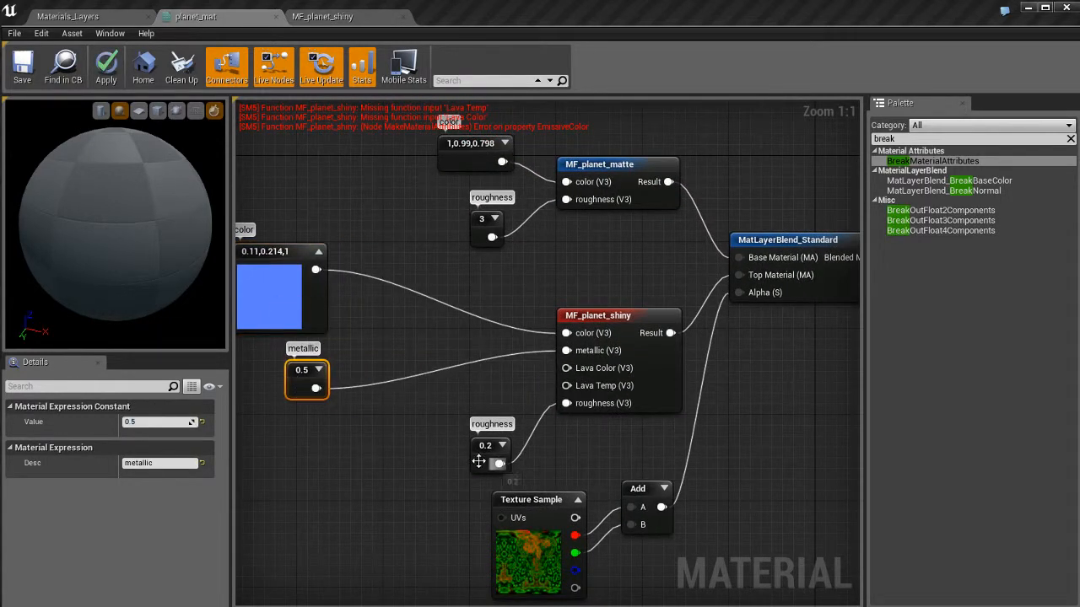
pyautogui.moveTo(475, 464); pyautogui.dragTo(298, 453)
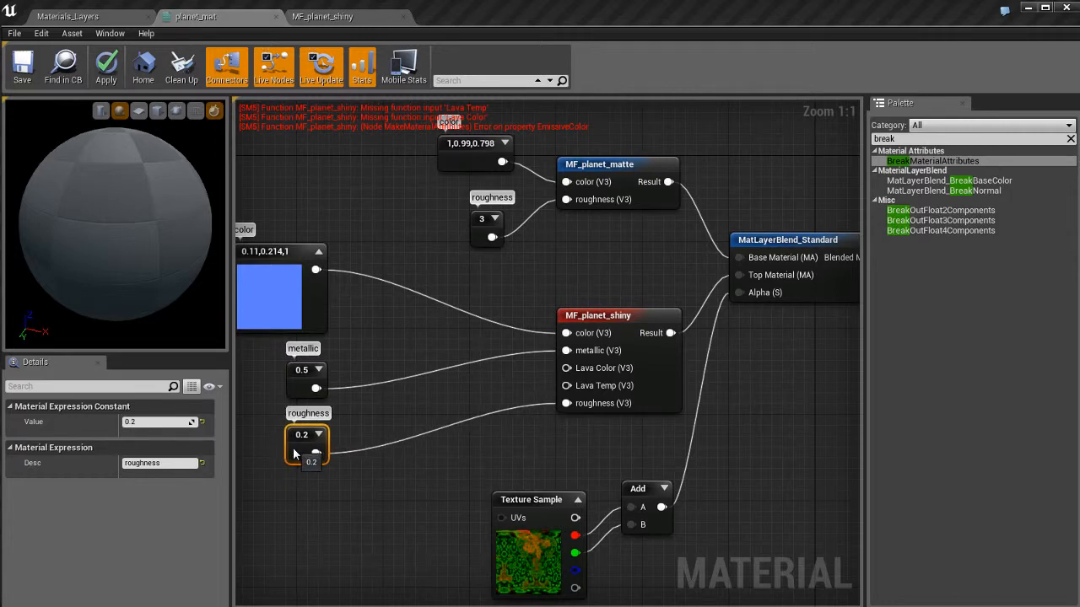
pyautogui.click(375, 491)
# Copy the lava temp and lava color constants from MF_planet_shiny into the planet_mat graph.
pyautogui.click(349, 21)
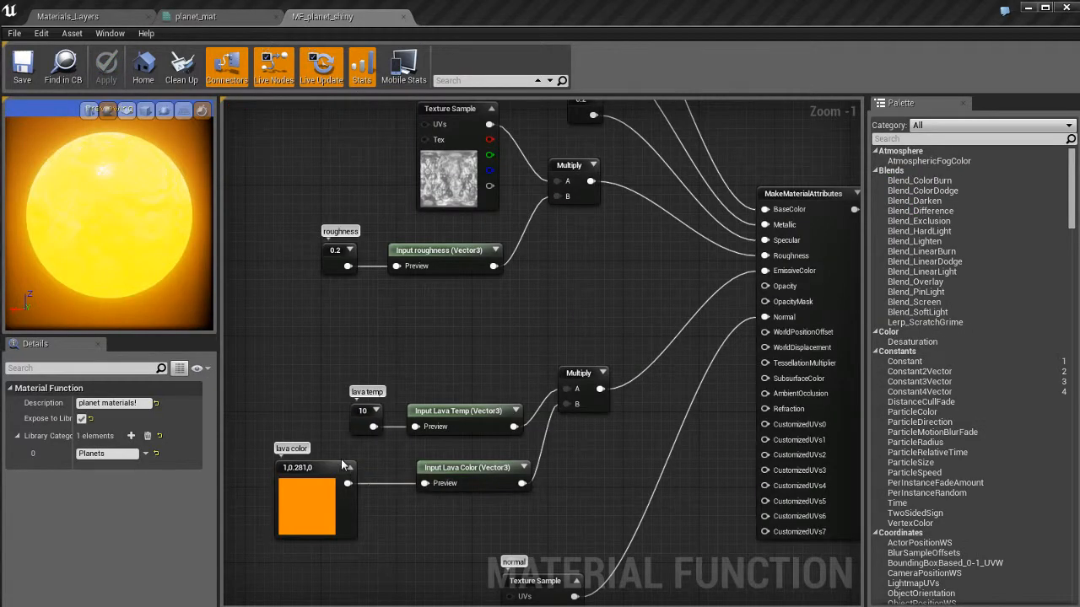
pyautogui.moveTo(341, 459); pyautogui.dragTo(379, 502)
pyautogui.click(221, 18)
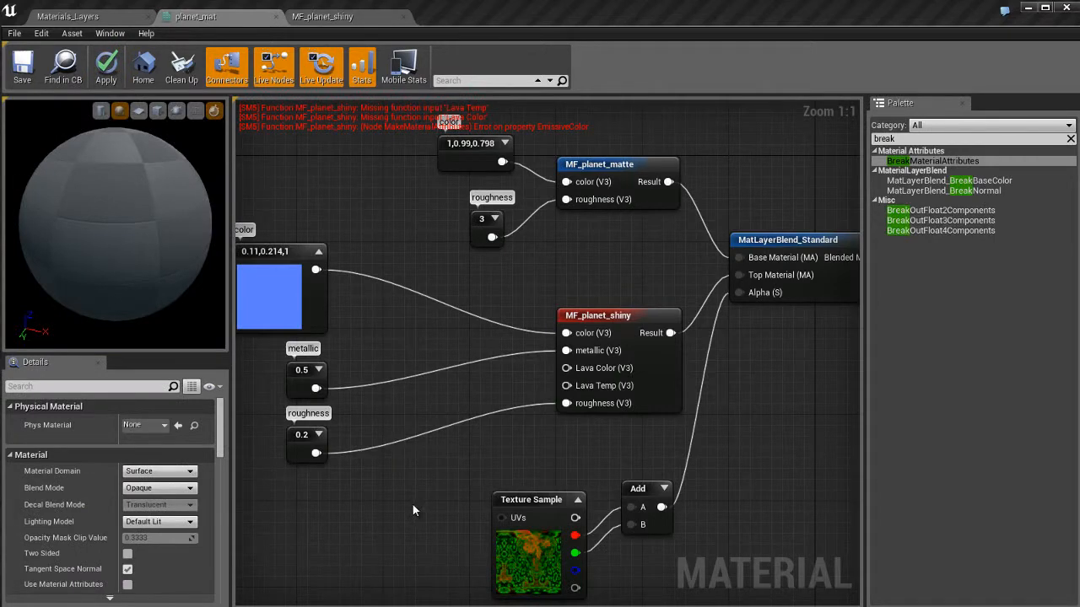
pyautogui.scroll(-4, 412, 504)
pyautogui.scroll(4, 438, 421)
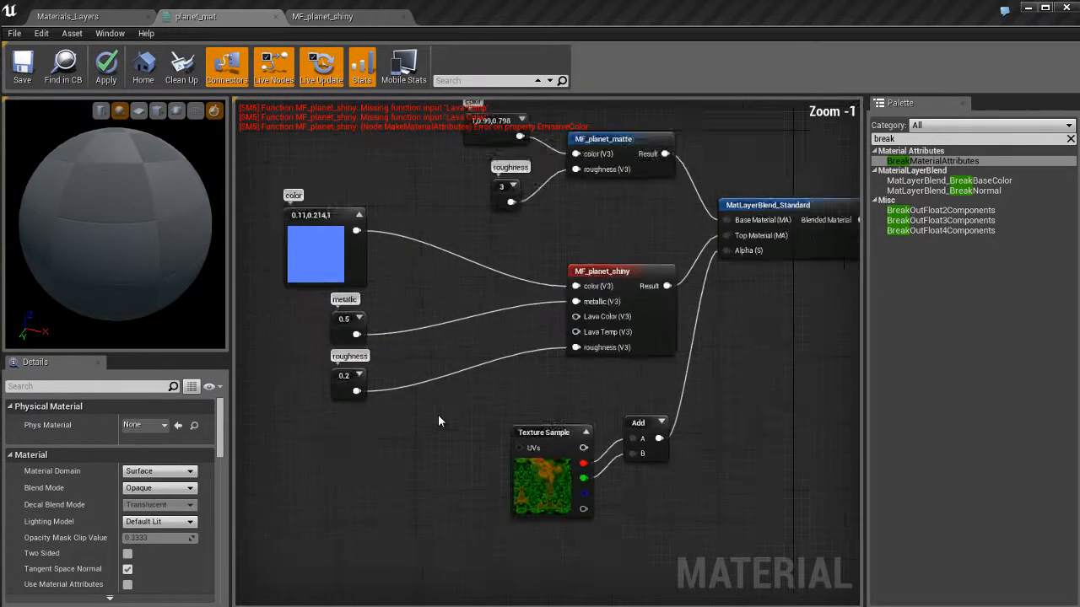
pyautogui.hotkey('ctrl', 'v')
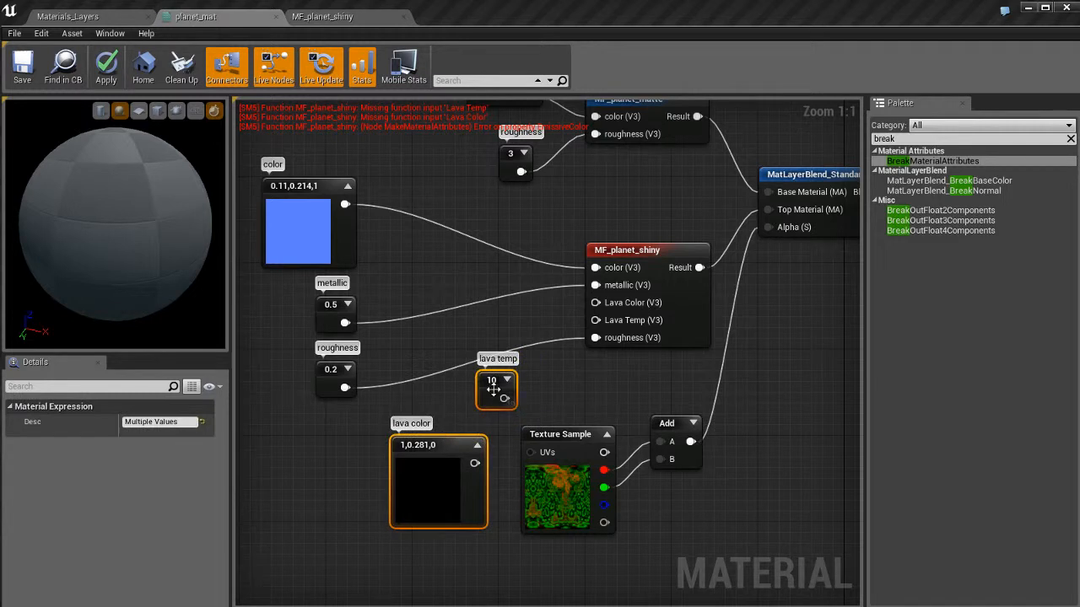
# Place the lava temp and lava color constants below roughness and connect them to MF_planet_shiny's Lava Temp and Lava Color inputs.
pyautogui.moveTo(493, 390); pyautogui.dragTo(341, 443)
pyautogui.click(360, 479)
pyautogui.moveTo(329, 510); pyautogui.dragTo(361, 500)
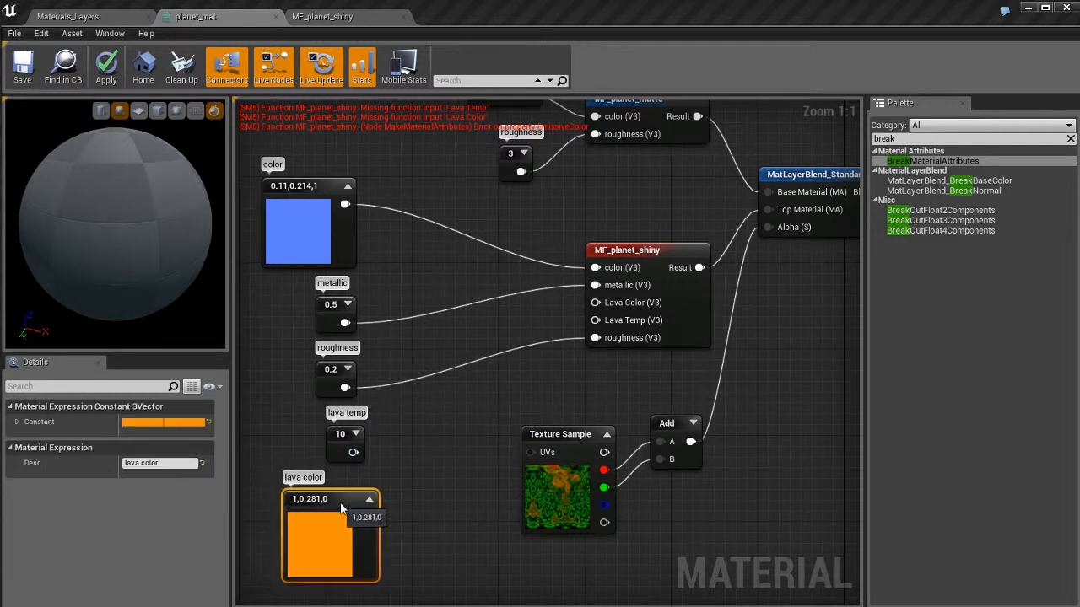
pyautogui.click(416, 498)
pyautogui.moveTo(355, 451); pyautogui.dragTo(596, 320)
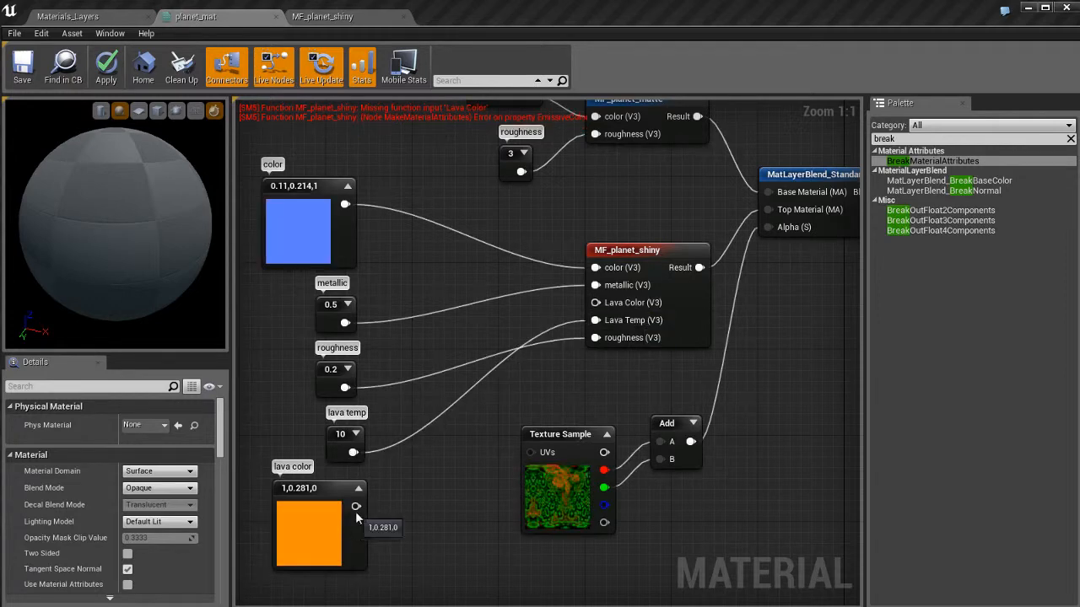
pyautogui.moveTo(356, 506); pyautogui.dragTo(596, 302)
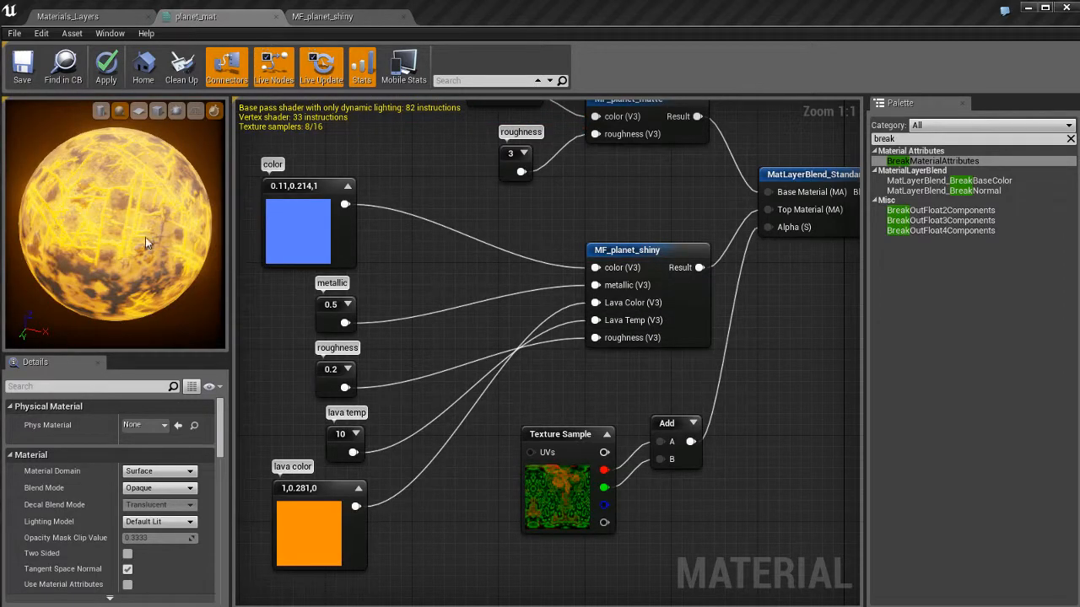
# Connect the Texture Sample's red output directly to MatLayerBlend_Standard's Alpha input in place of Add, and save planet_mat.
pyautogui.moveTo(145, 237); pyautogui.dragTo(112, 260)
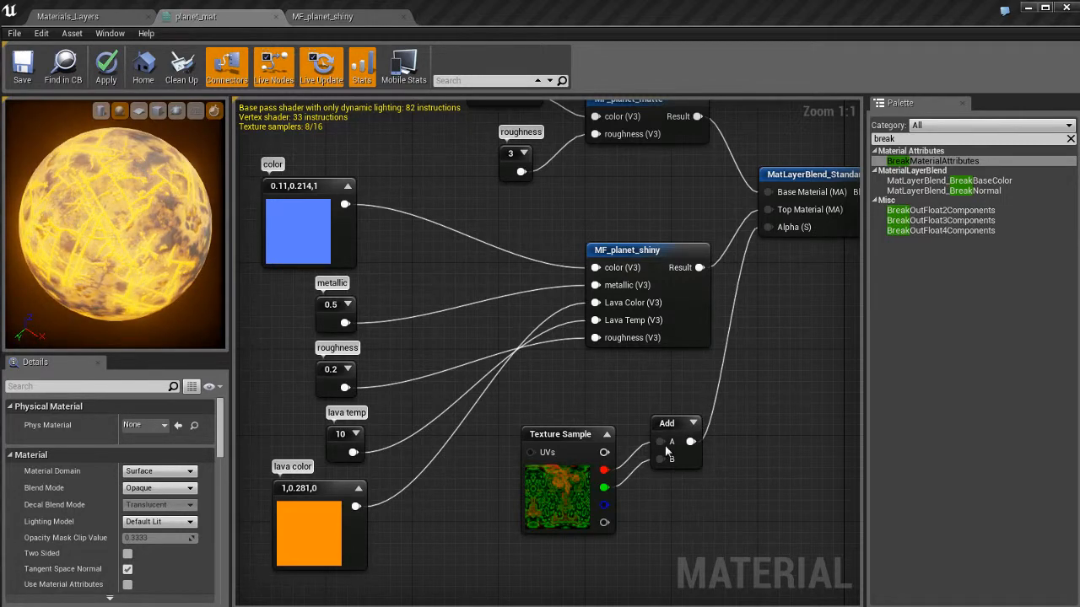
pyautogui.moveTo(604, 470); pyautogui.dragTo(783, 229)
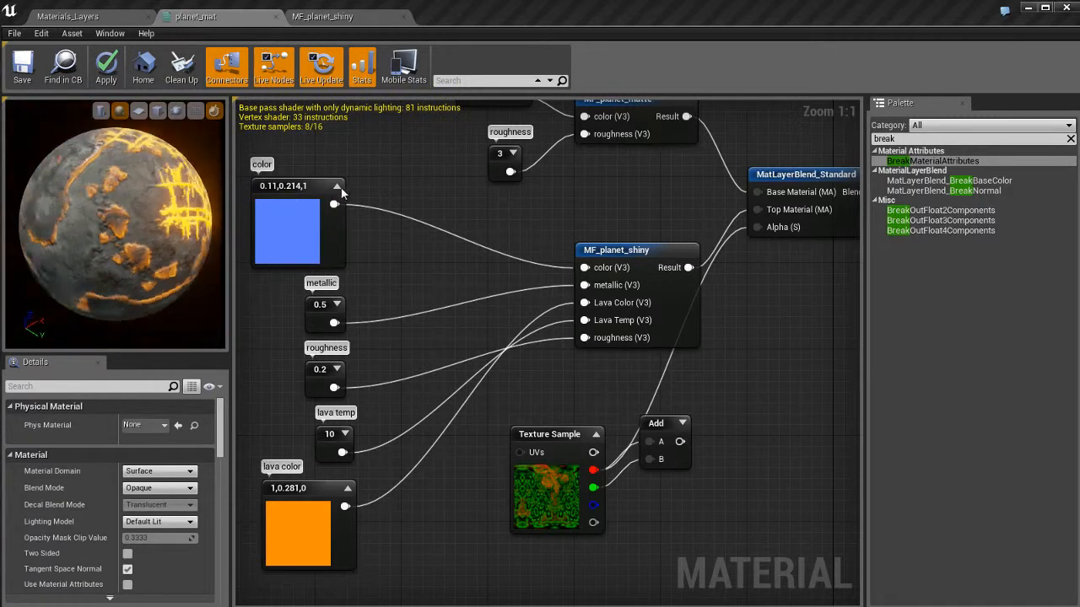
pyautogui.moveTo(459, 119); pyautogui.dragTo(222, 206)
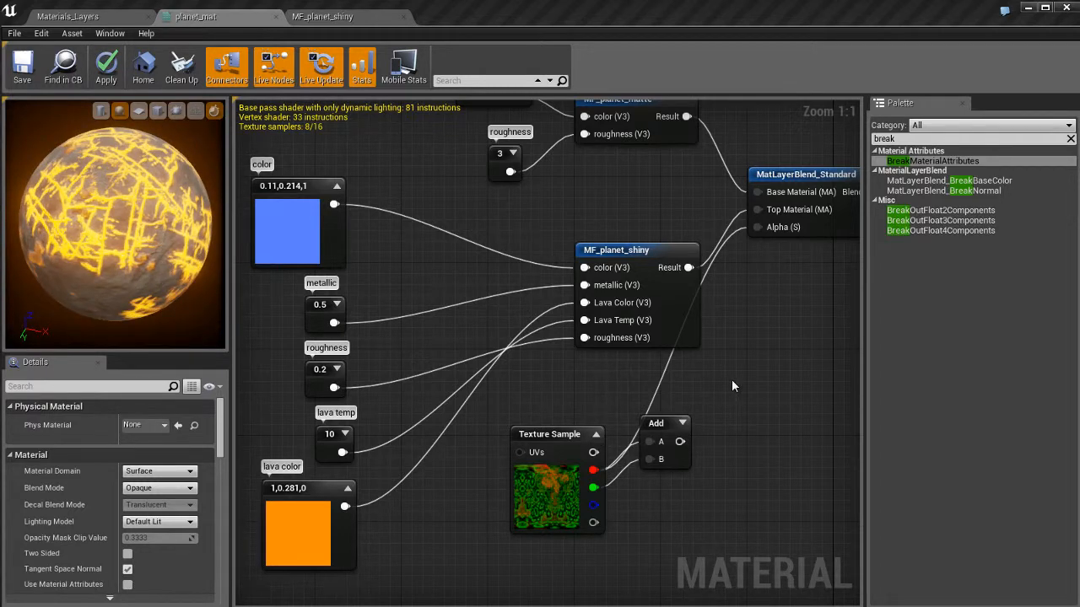
pyautogui.hotkey('ctrl', 's')
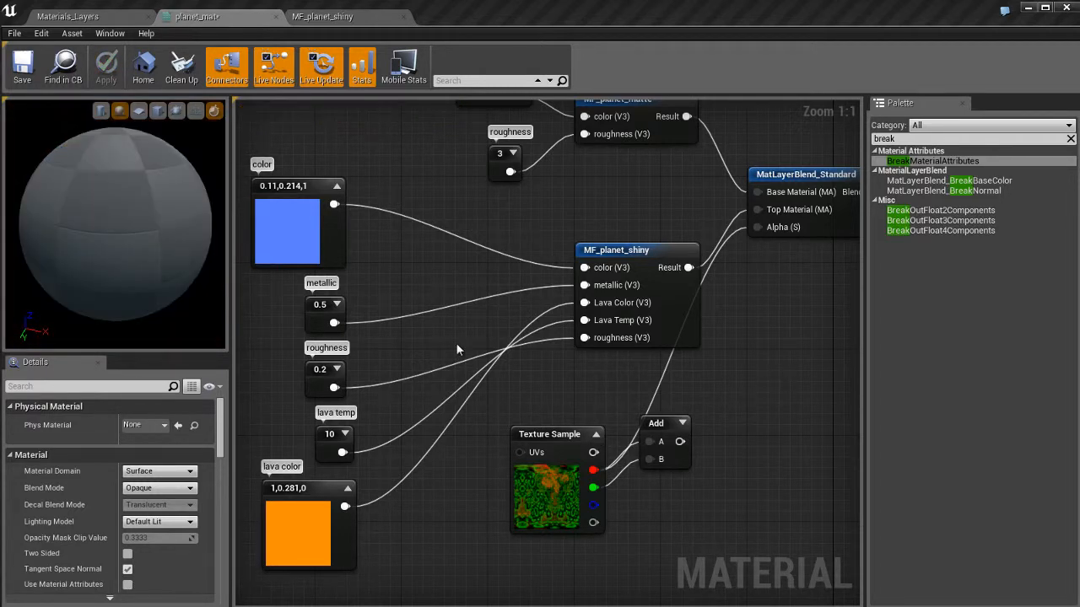
# Examine the updated lava planet in the Materials_Layers level and compare it with the planet_mat and MF_planet_shiny graphs.
pyautogui.scroll(-1, 455, 350)
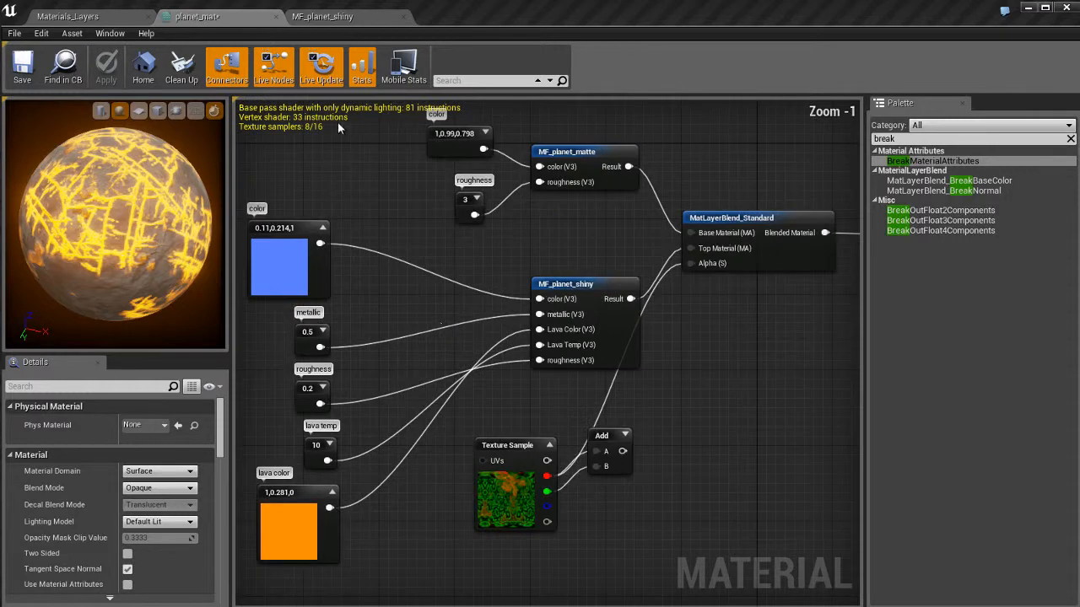
pyautogui.click(336, 18)
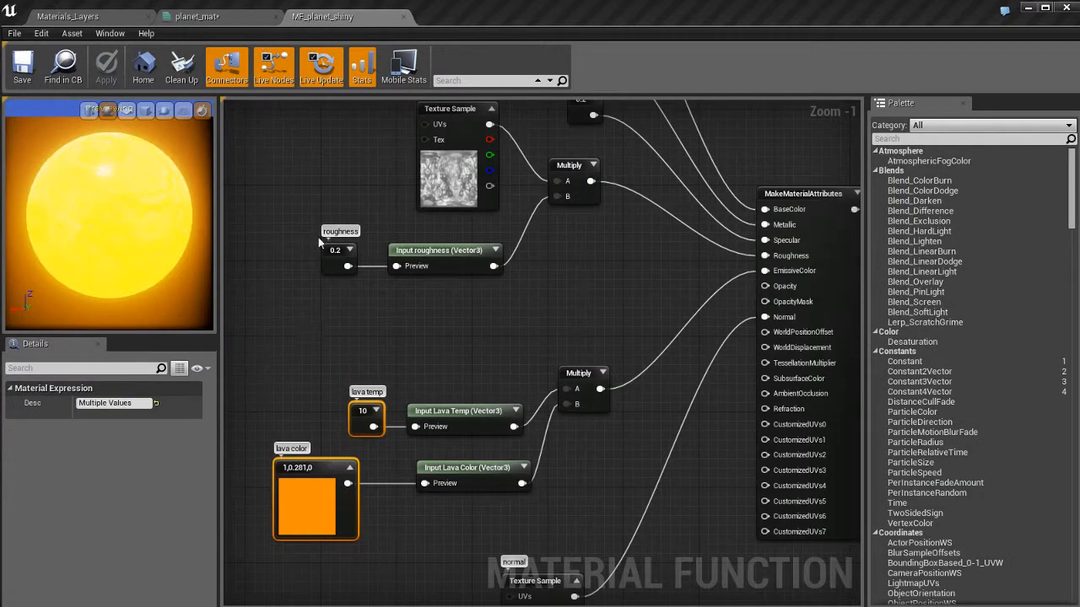
pyautogui.click(215, 17)
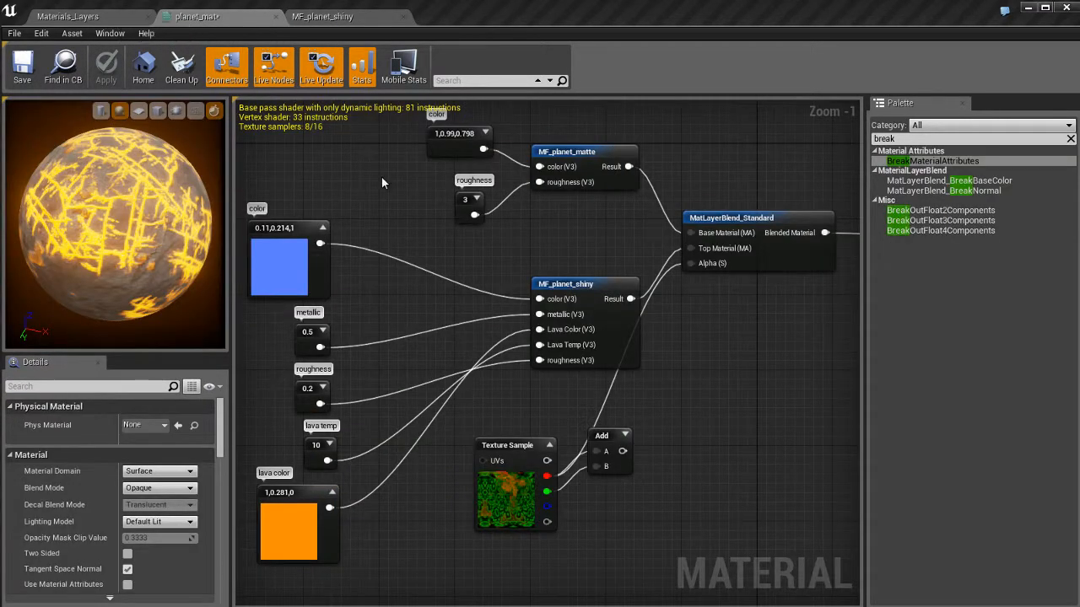
pyautogui.click(126, 17)
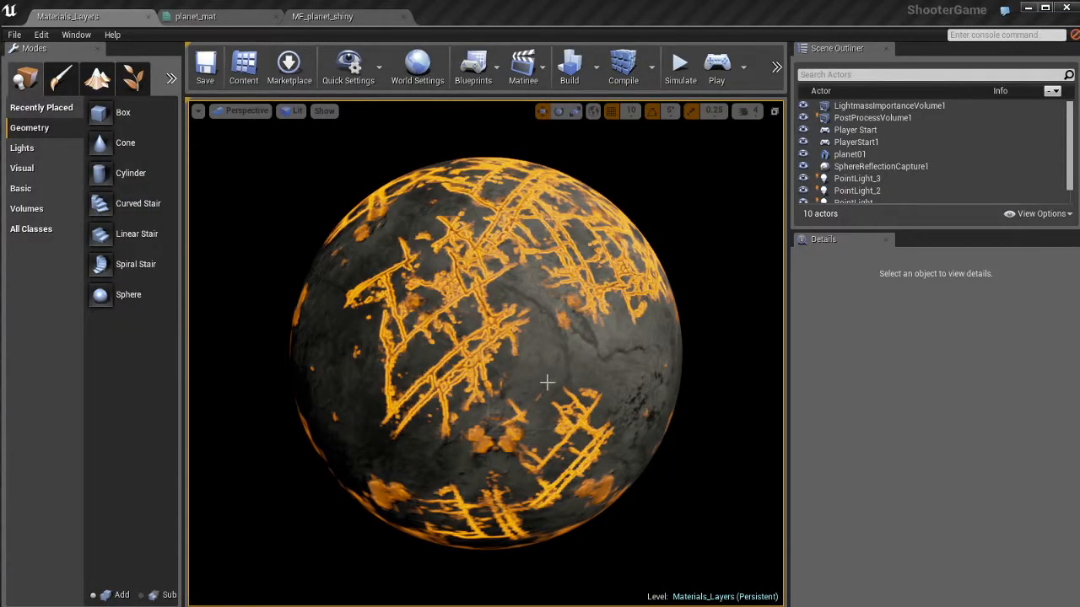
pyautogui.moveTo(528, 395)
pyautogui.keyDown('alt'); pyautogui.mouseDown()
pyautogui.moveTo(514, 408)
pyautogui.moveTo(537, 384)
pyautogui.mouseUp(); pyautogui.keyUp('alt')
pyautogui.scroll(-3, 588, 384)
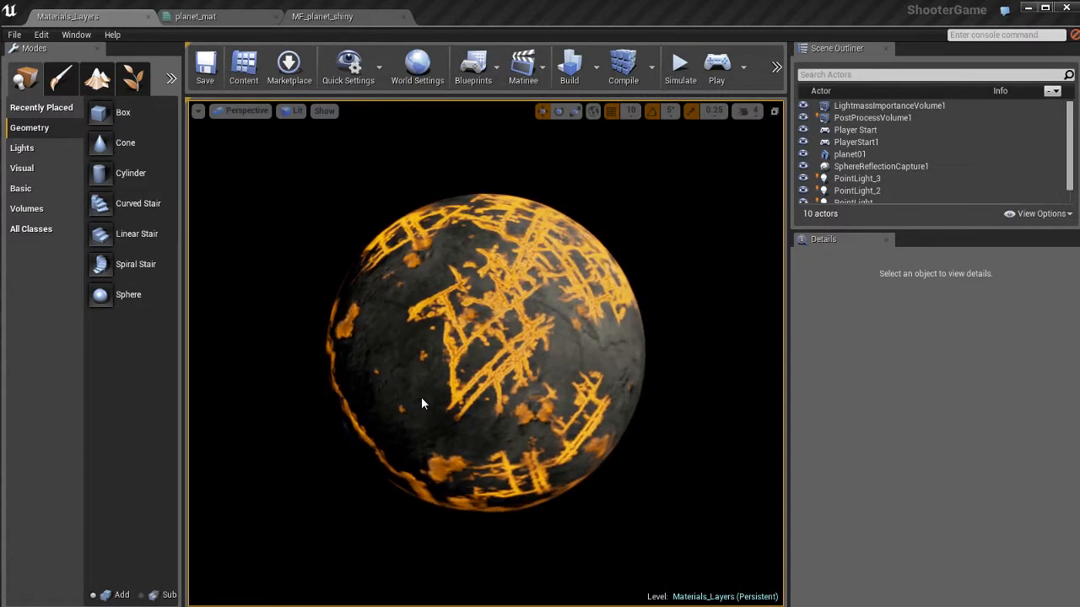
pyautogui.click(215, 21)
pyautogui.click(361, 19)
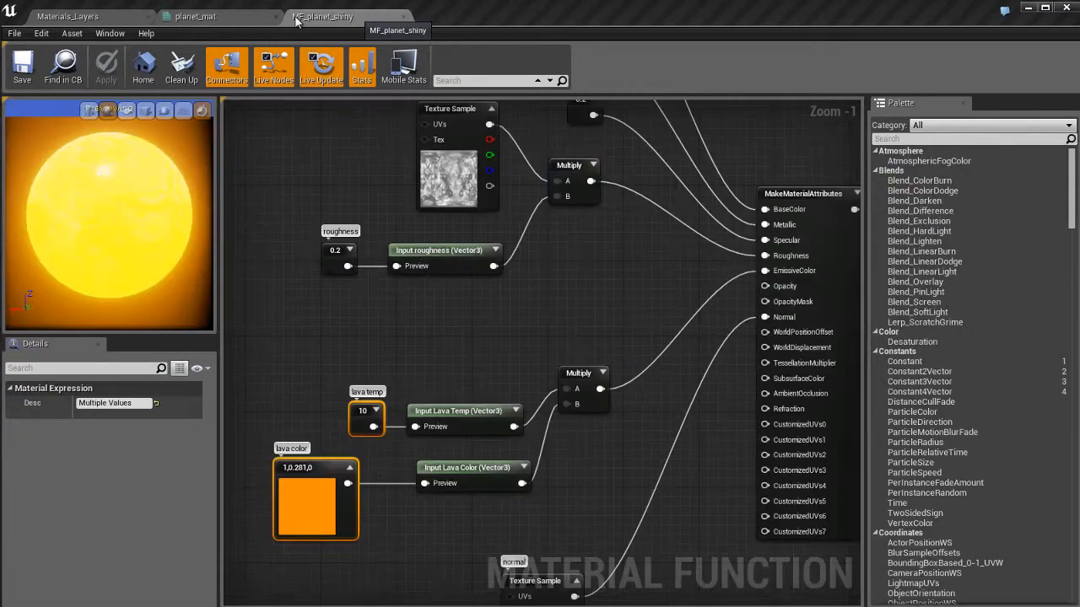
pyautogui.click(218, 15)
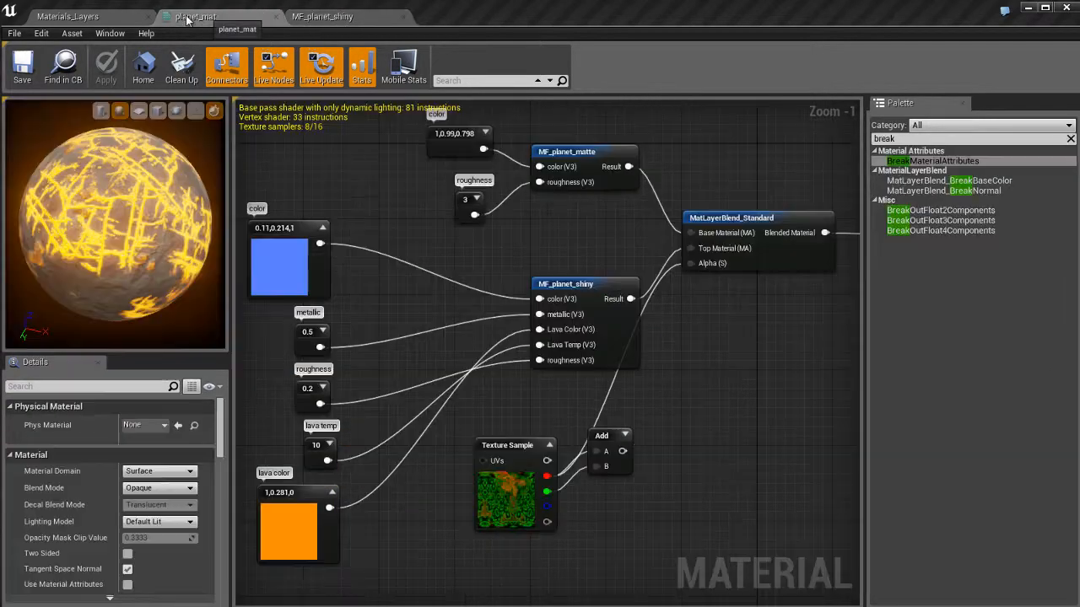
pyautogui.click(95, 17)
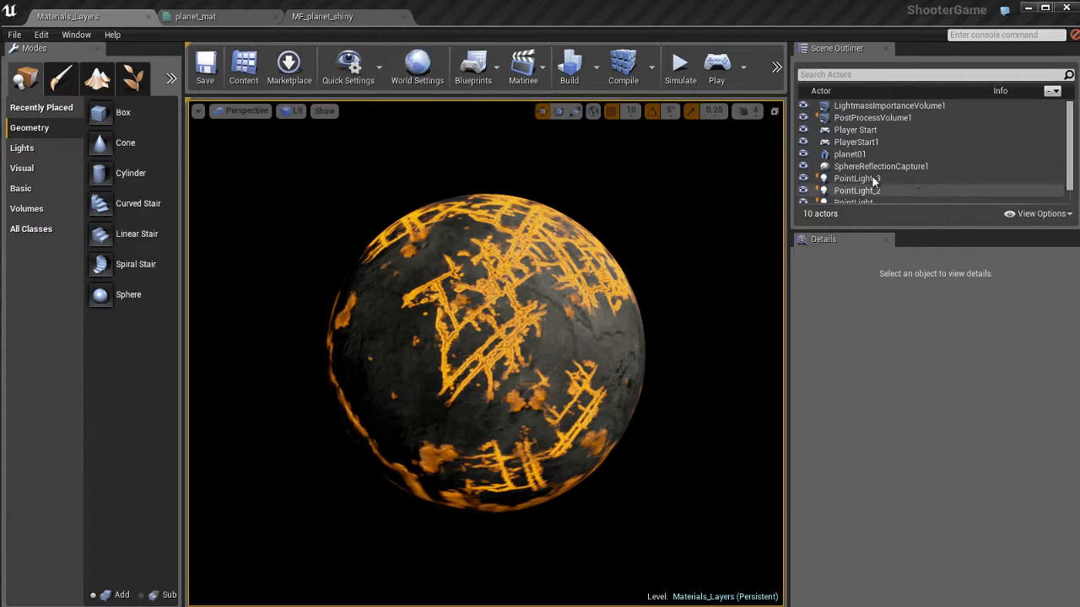
# Set the bloom Intensity of PostProcessVolume1 to 10 and clear the selection.
pyautogui.click(873, 119)
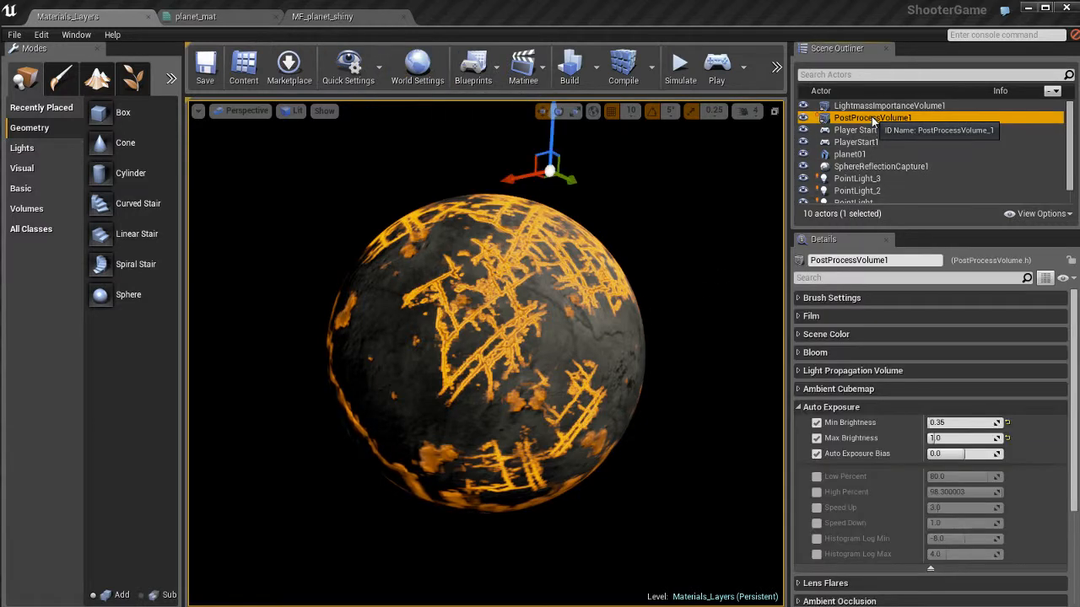
pyautogui.click(894, 408)
pyautogui.click(874, 352)
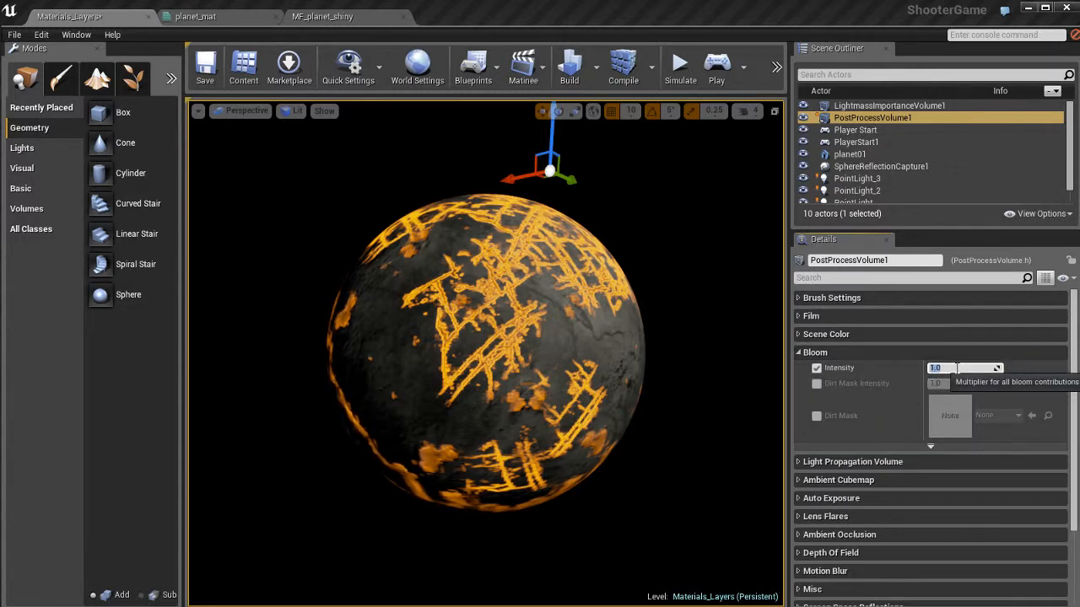
pyautogui.click(571, 323)
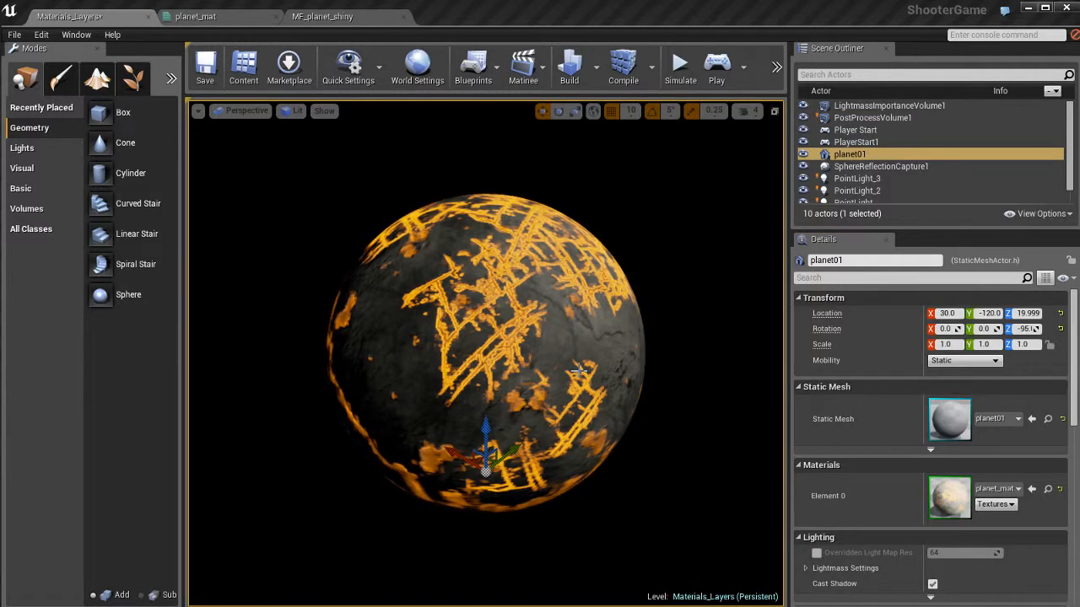
pyautogui.press('Escape')
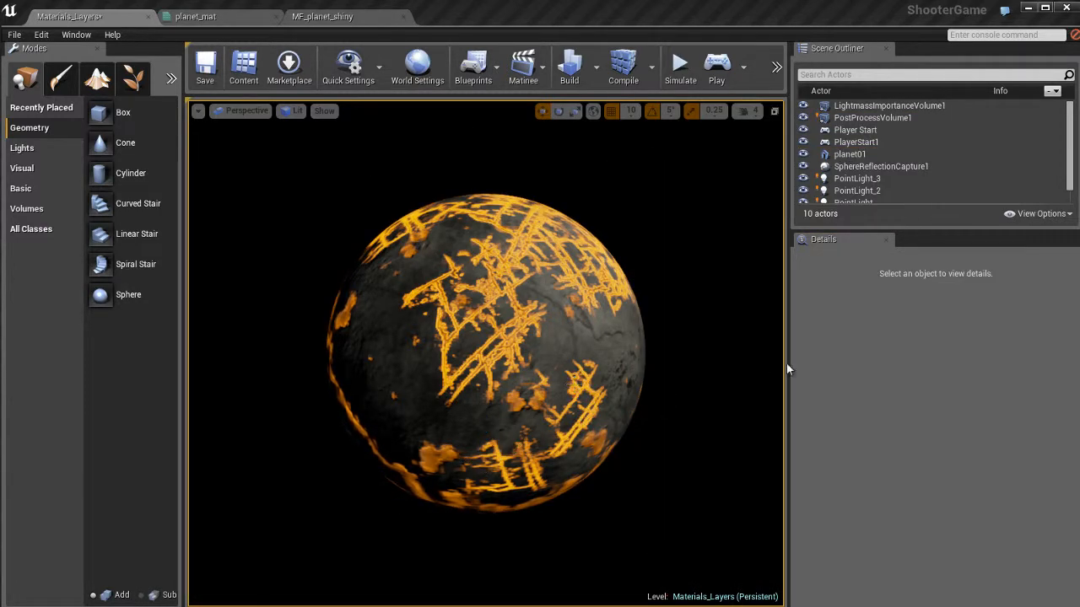
# Reselect PostProcessVolume1, set its bloom Intensity to about 2.12, and collapse the bloom settings.
pyautogui.click(869, 118)
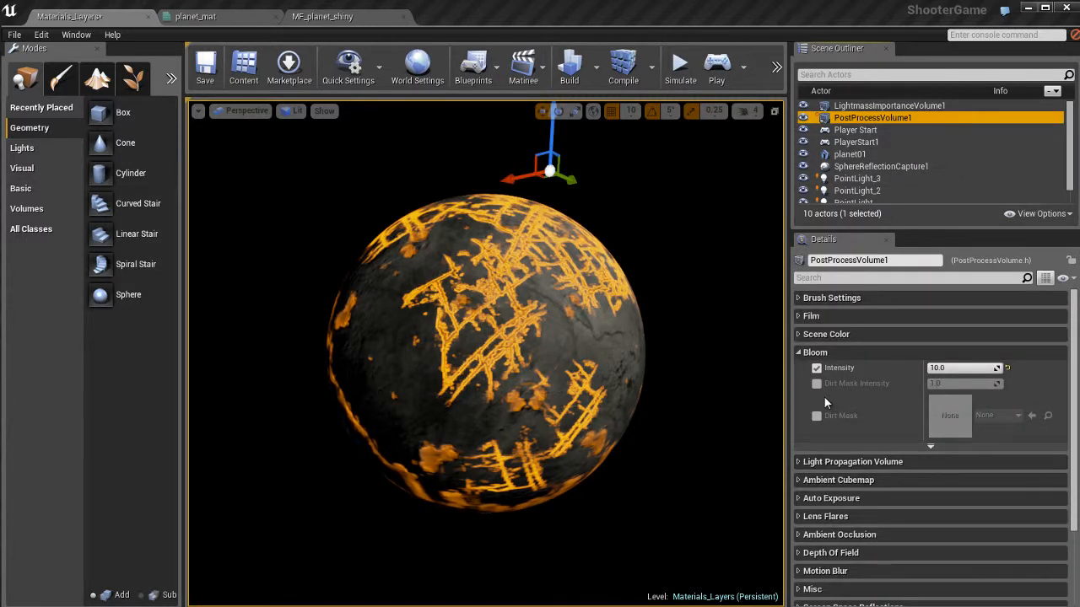
pyautogui.moveTo(959, 369); pyautogui.dragTo(1012, 370)
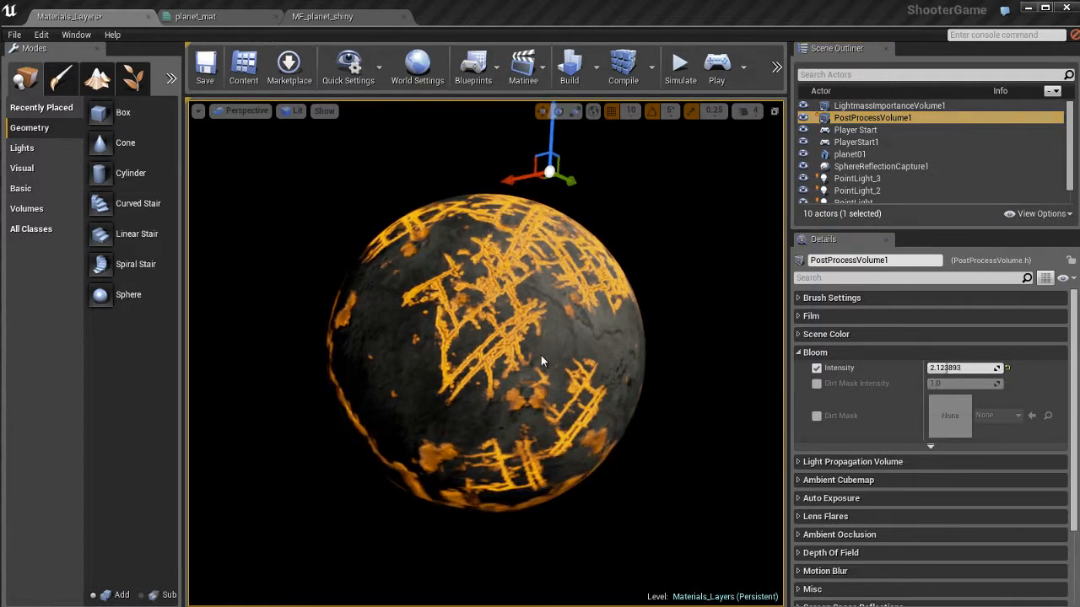
pyautogui.press('g')
pyautogui.press('g')
pyautogui.keyDown('alt'); pyautogui.moveTo(541, 347); pyautogui.dragTo(591, 334); pyautogui.keyUp('alt')
pyautogui.click(847, 352)
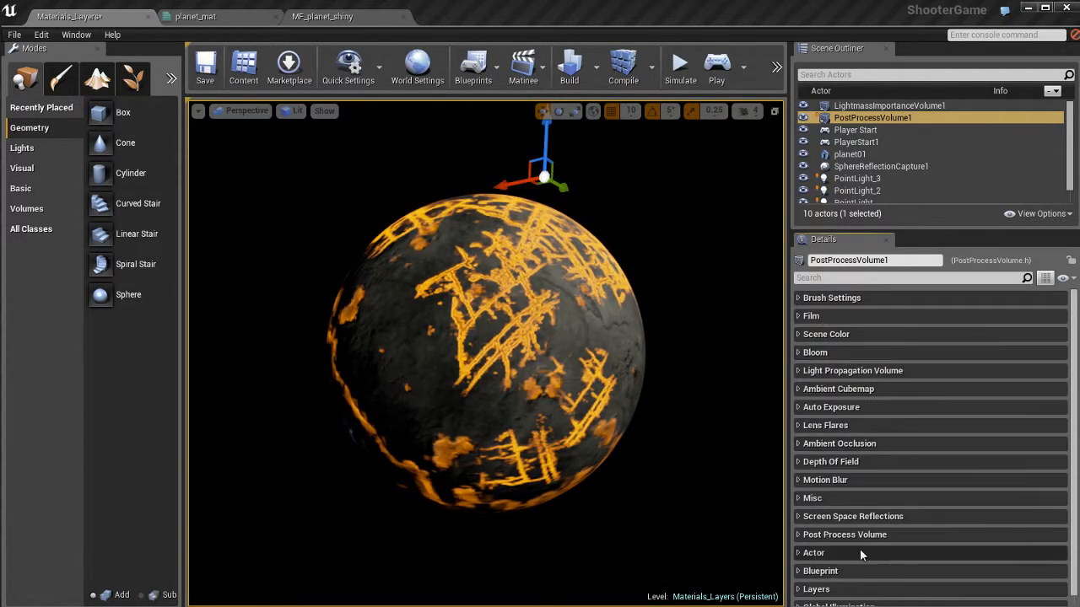
# Set the auto exposure Min Brightness of PostProcessVolume1 to 0.1.
pyautogui.scroll(-1, 858, 470)
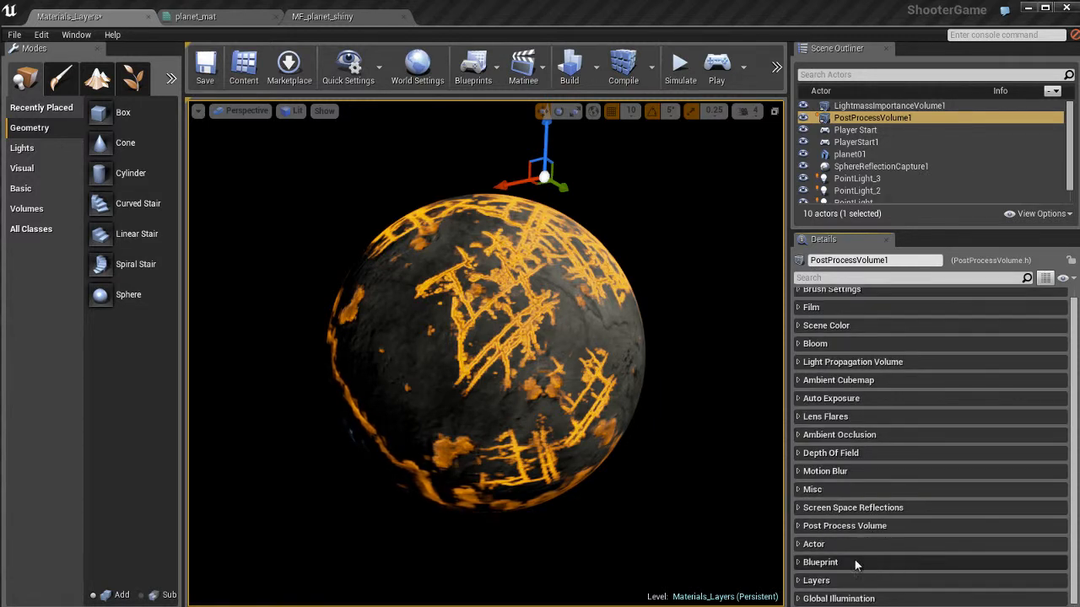
pyautogui.click(856, 398)
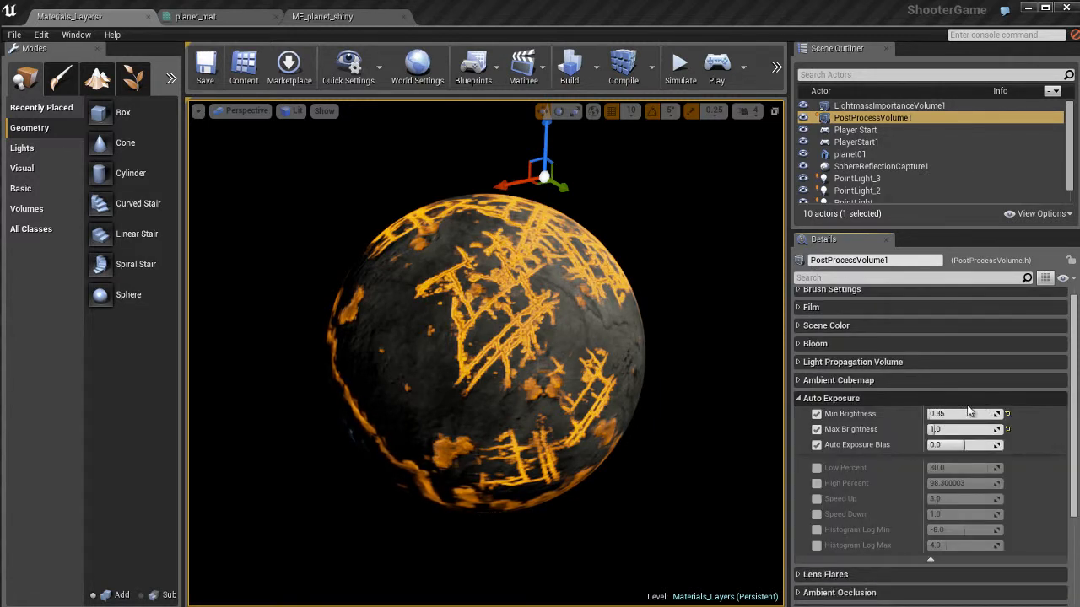
pyautogui.click(966, 413)
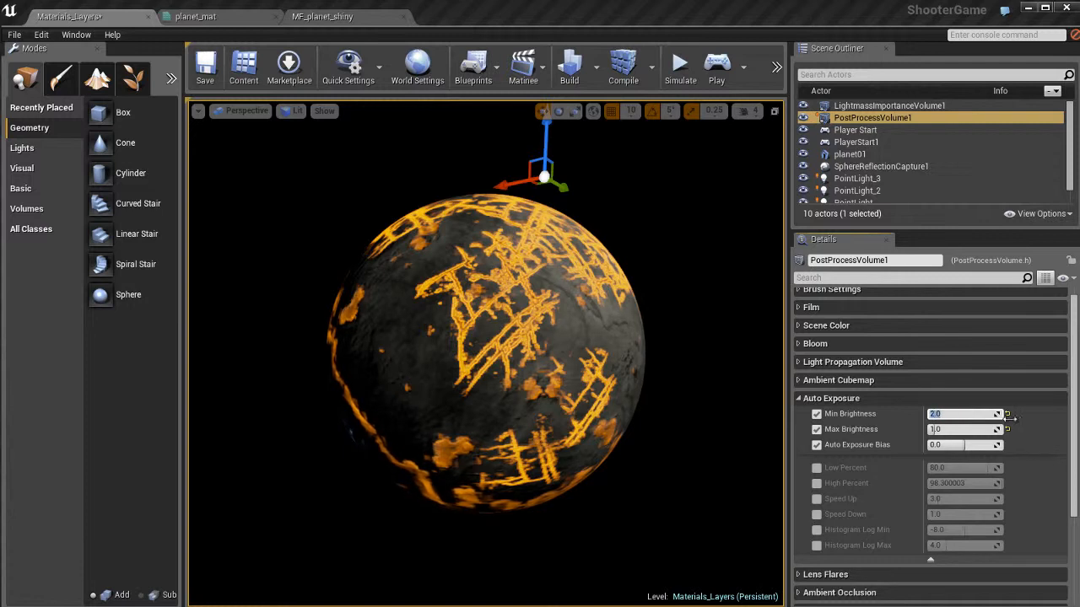
# Try several lower auto exposure Max Brightness values on PostProcessVolume1, including 0.5 and 0.4.
pyautogui.click(962, 430)
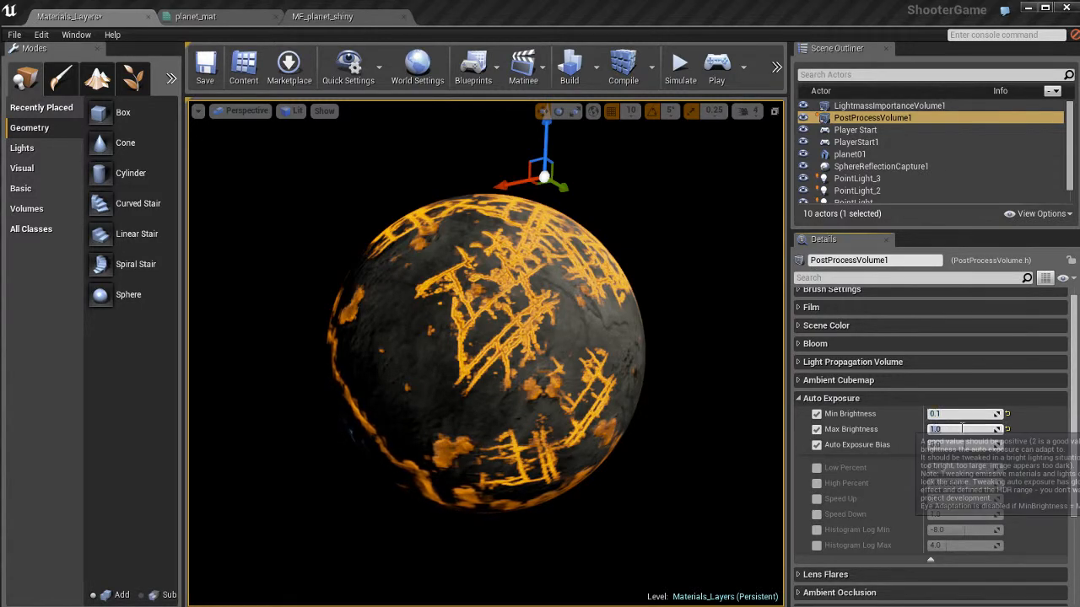
pyautogui.write('0.1')
pyautogui.press('Return')
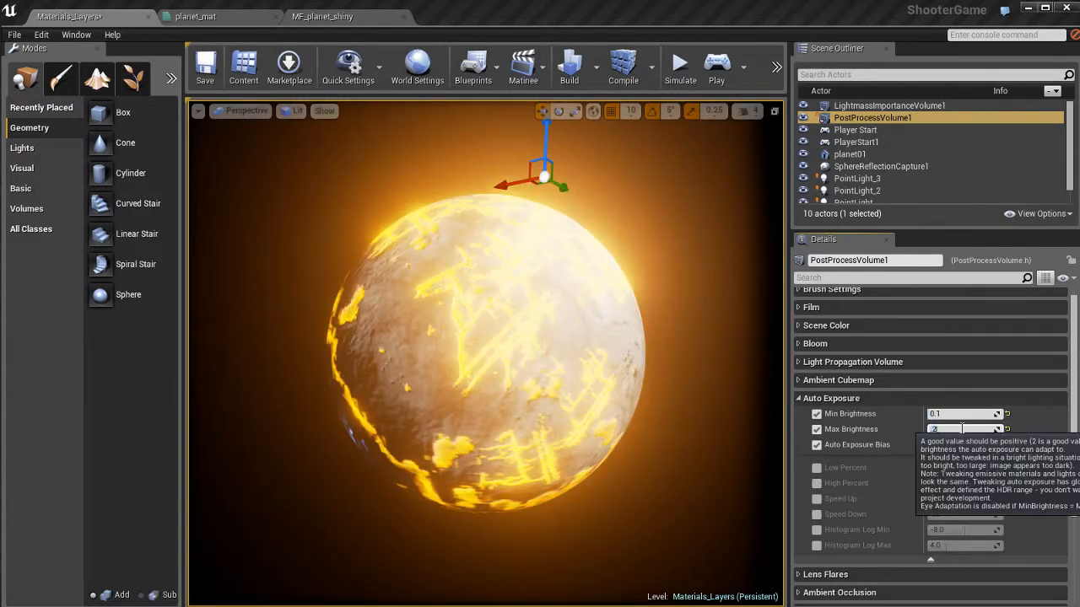
pyautogui.press('Return')
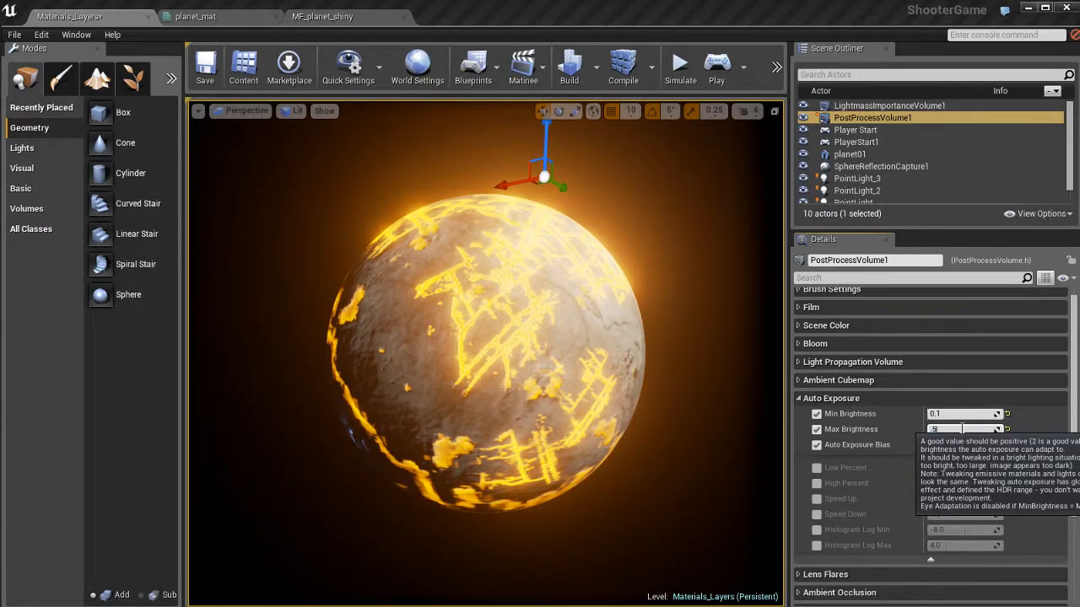
pyautogui.write('.5')
pyautogui.press('Return')
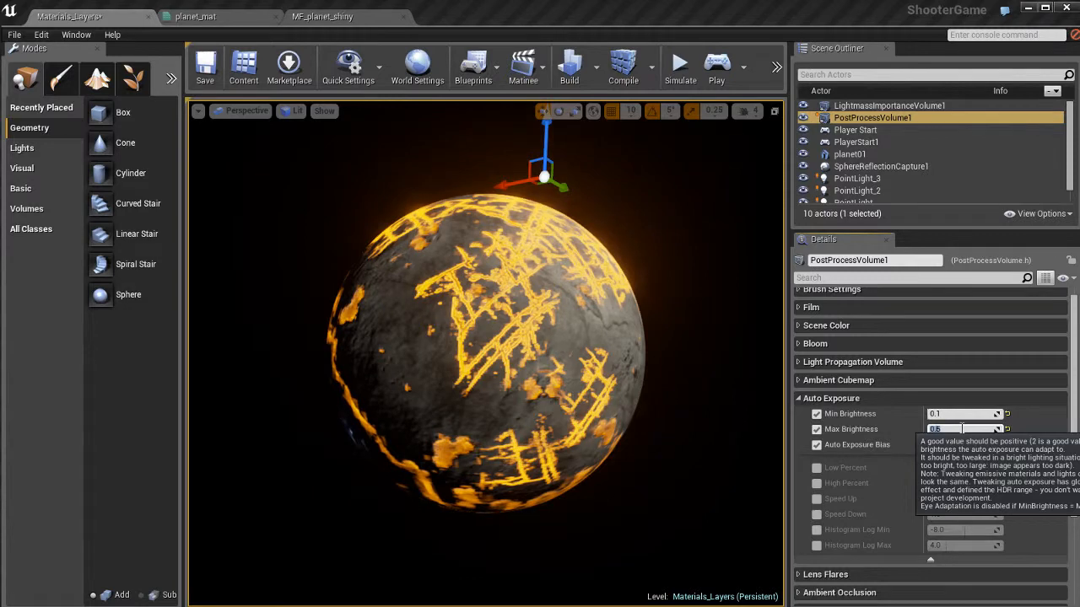
pyautogui.write('0.4')
pyautogui.press('Return')
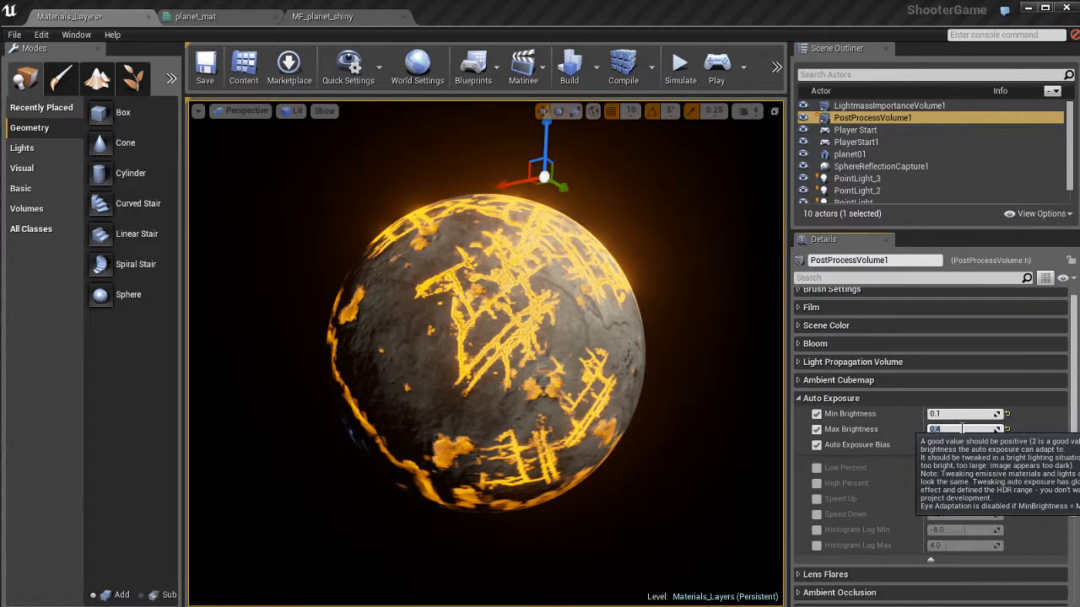
# Set the auto exposure Max Brightness to 0.3 and deselect PostProcessVolume1 to check the planet's glow.
pyautogui.write('1')
pyautogui.write('.3')
pyautogui.press('Return')
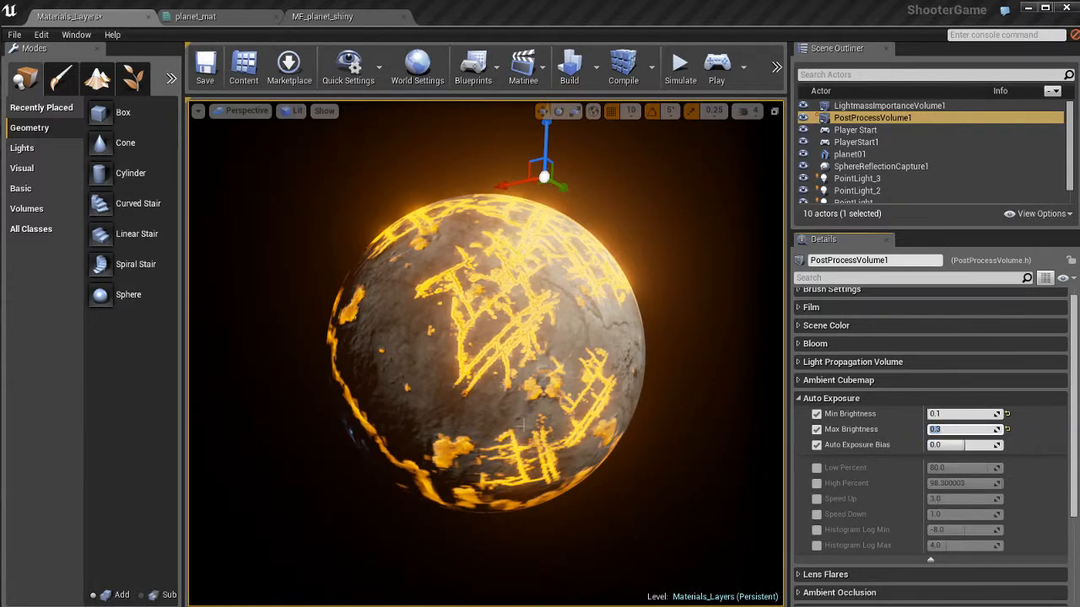
pyautogui.keyDown('alt'); pyautogui.moveTo(591, 398); pyautogui.dragTo(531, 400); pyautogui.keyUp('alt')
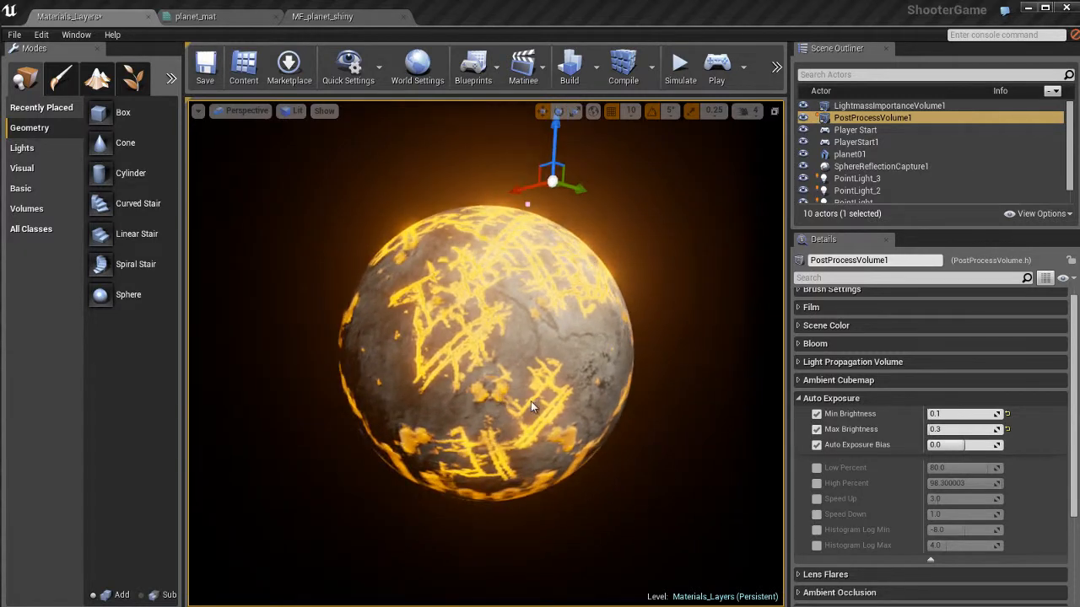
pyautogui.press('Escape')
pyautogui.keyDown('alt'); pyautogui.moveTo(635, 368); pyautogui.dragTo(610, 373); pyautogui.keyUp('alt')
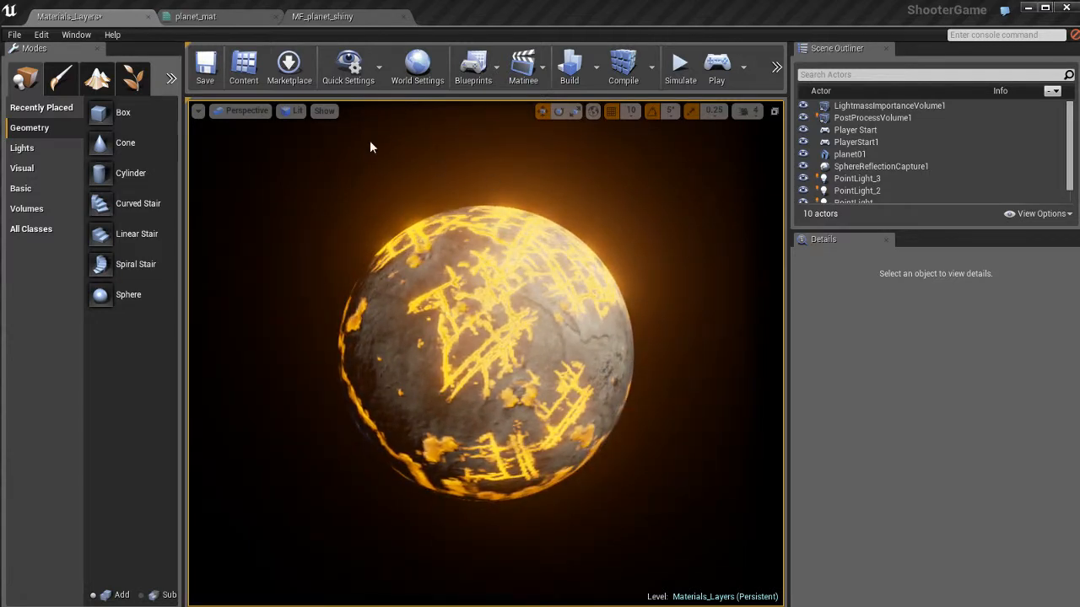
# Close the MF_planet_shiny function, return to the planet_mat graph, and save the Materials_Layers level.
pyautogui.click(335, 17)
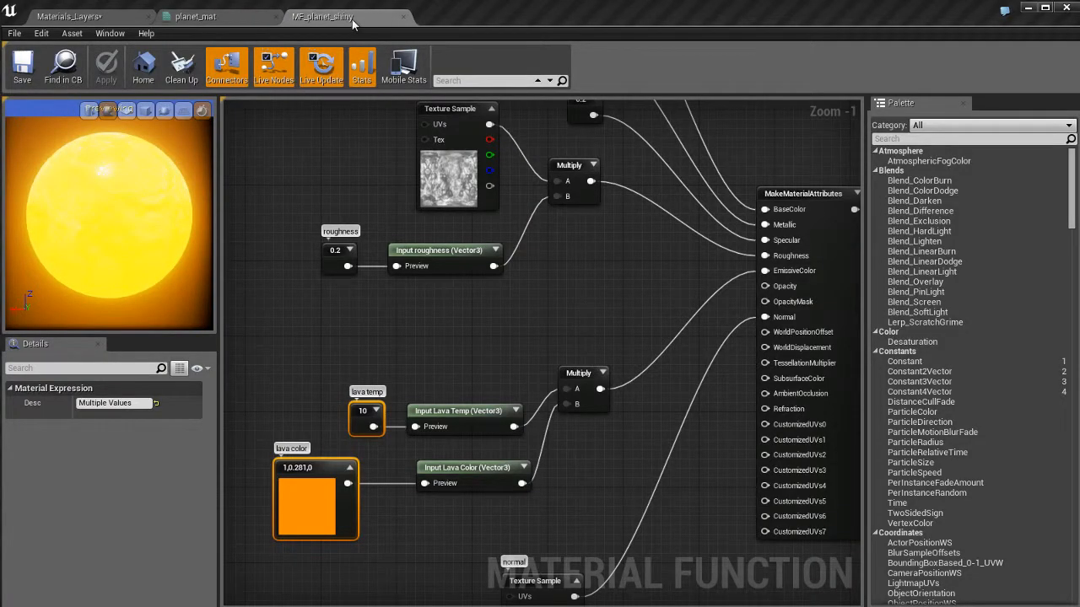
pyautogui.click(403, 16)
pyautogui.moveTo(385, 275); pyautogui.dragTo(434, 298, button='right')
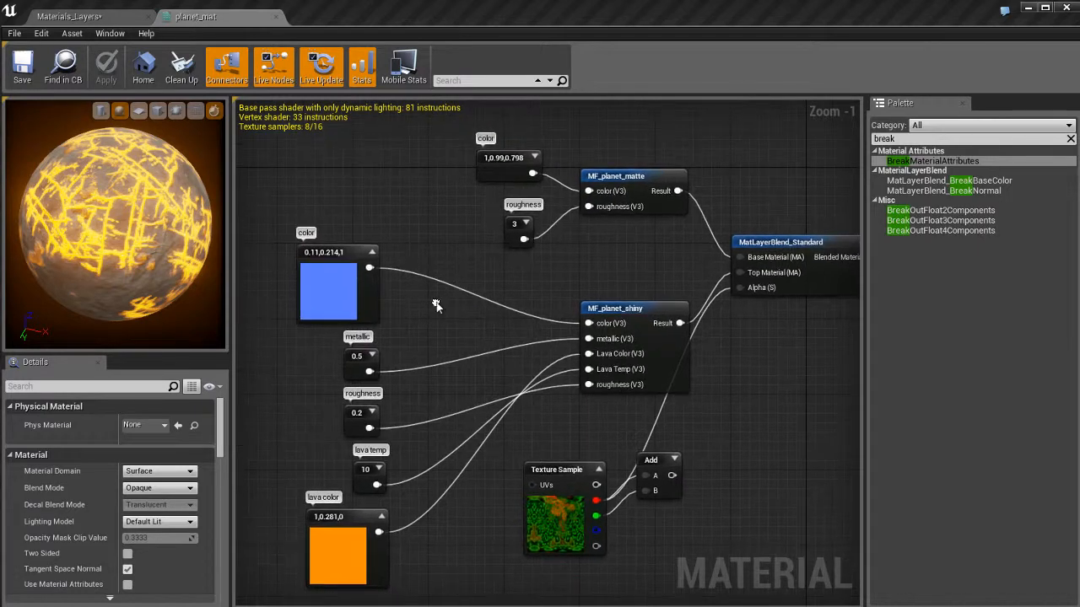
pyautogui.scroll(-3, 429, 295)
pyautogui.scroll(1, 428, 295)
pyautogui.moveTo(749, 345); pyautogui.dragTo(652, 377, button='right')
pyautogui.hotkey('ctrl', 's')
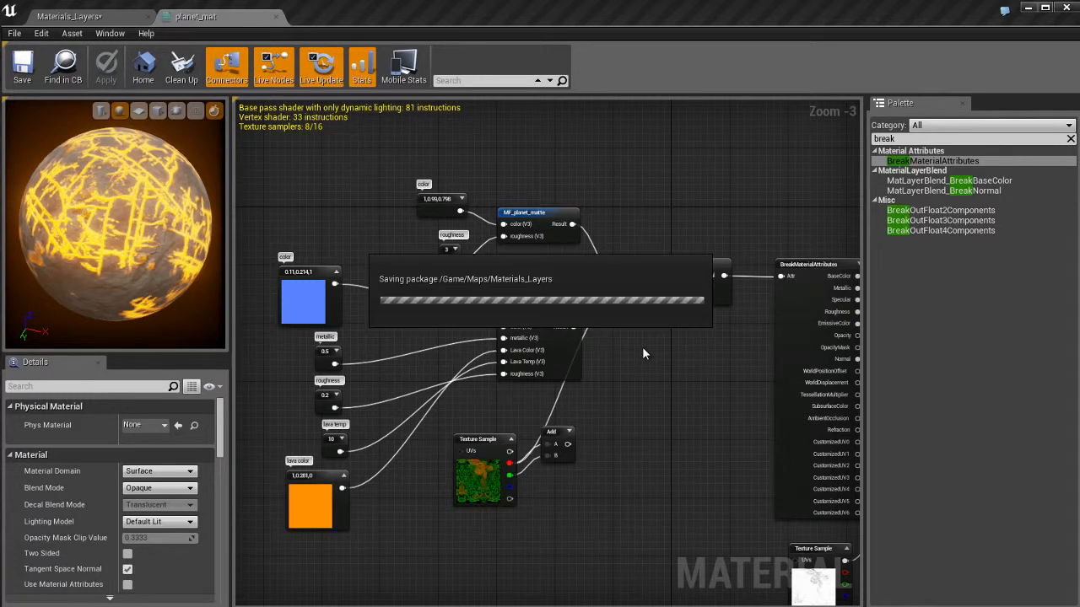